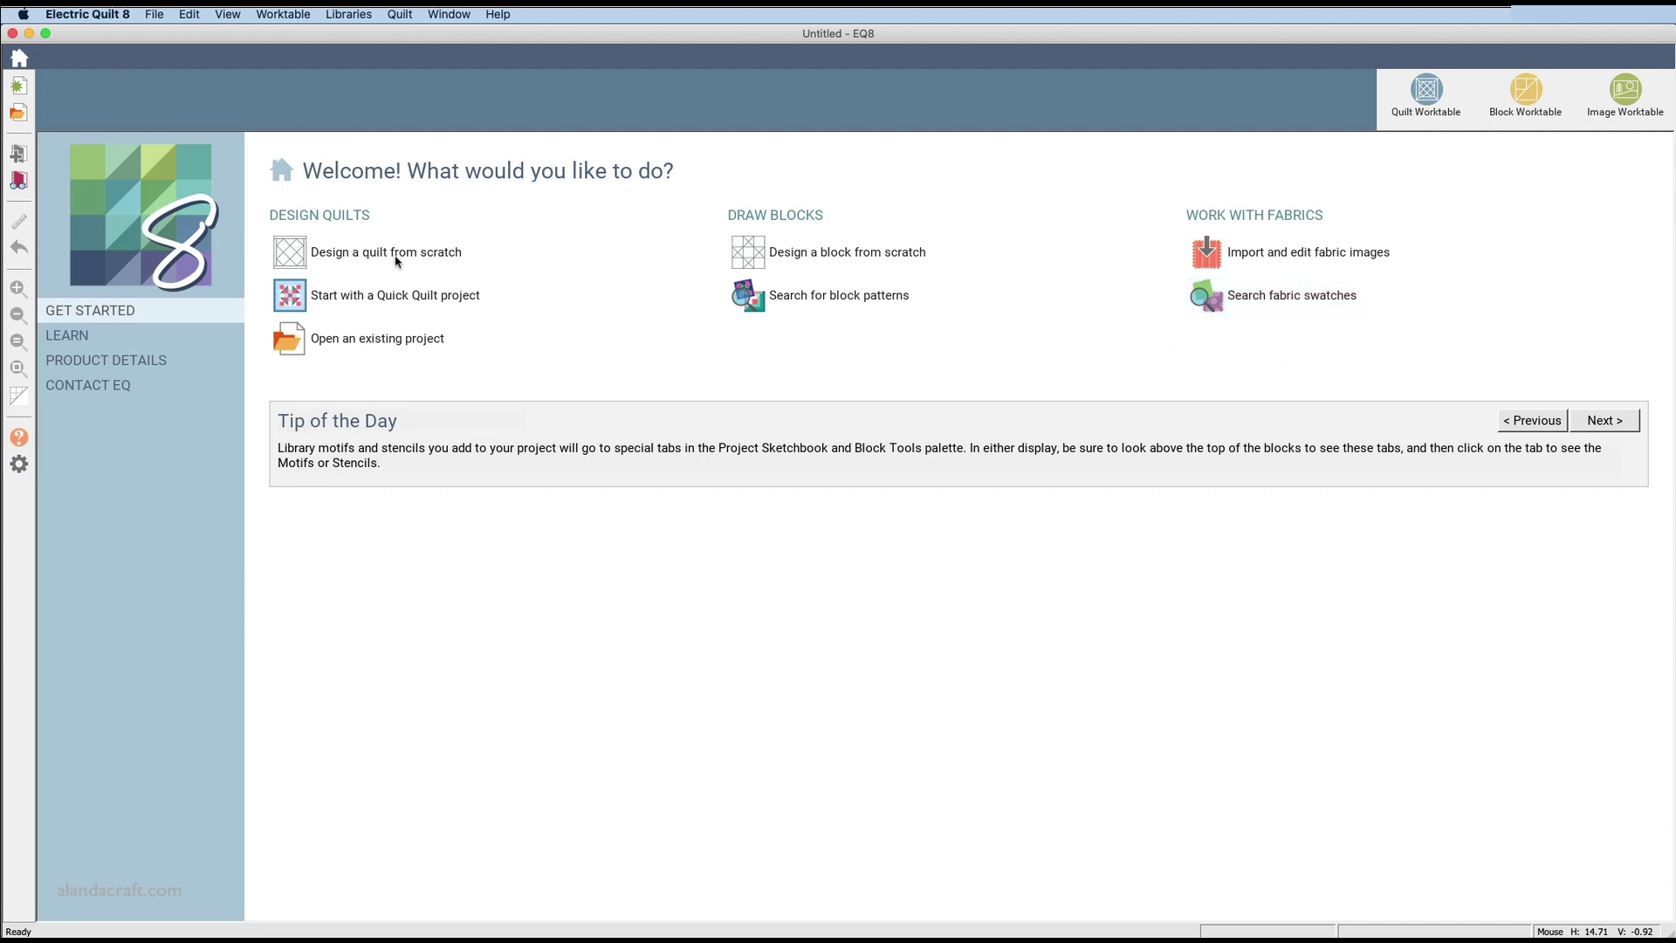
Start designing a new quilt from scratch without adding the current worktable quilt to the Sketchbook.
left_click(314, 260)
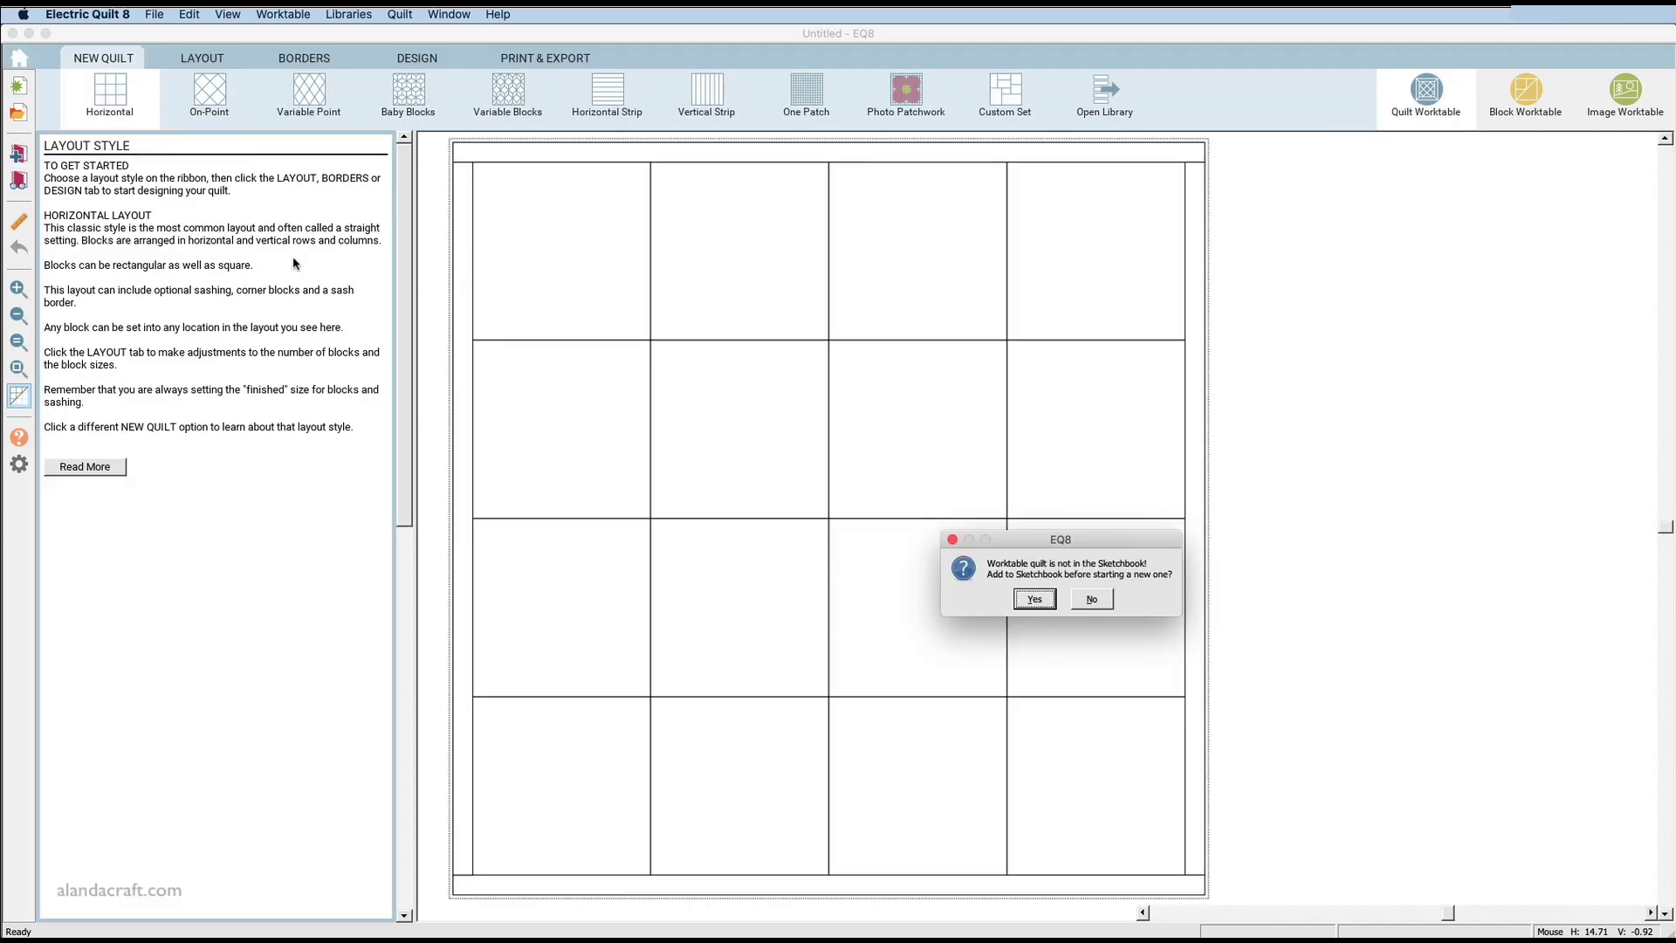
left_click(1089, 599)
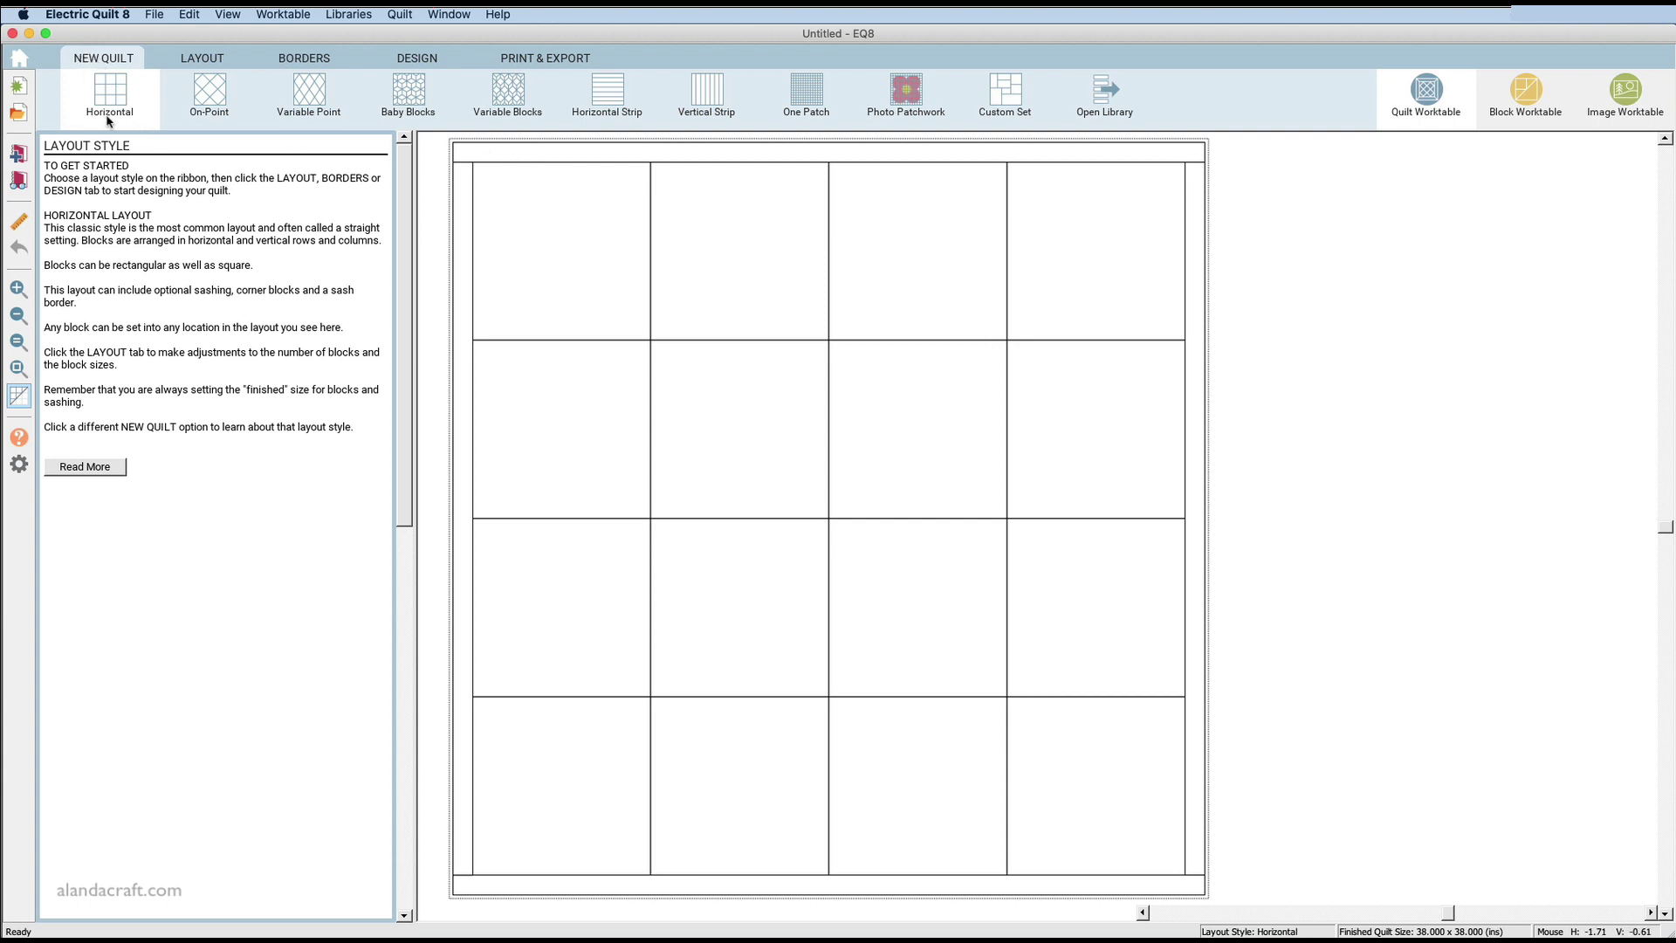
Preview the On-Point, Variable Point and Baby Blocks layout styles, and return to the Horizontal layout.
left_click(218, 97)
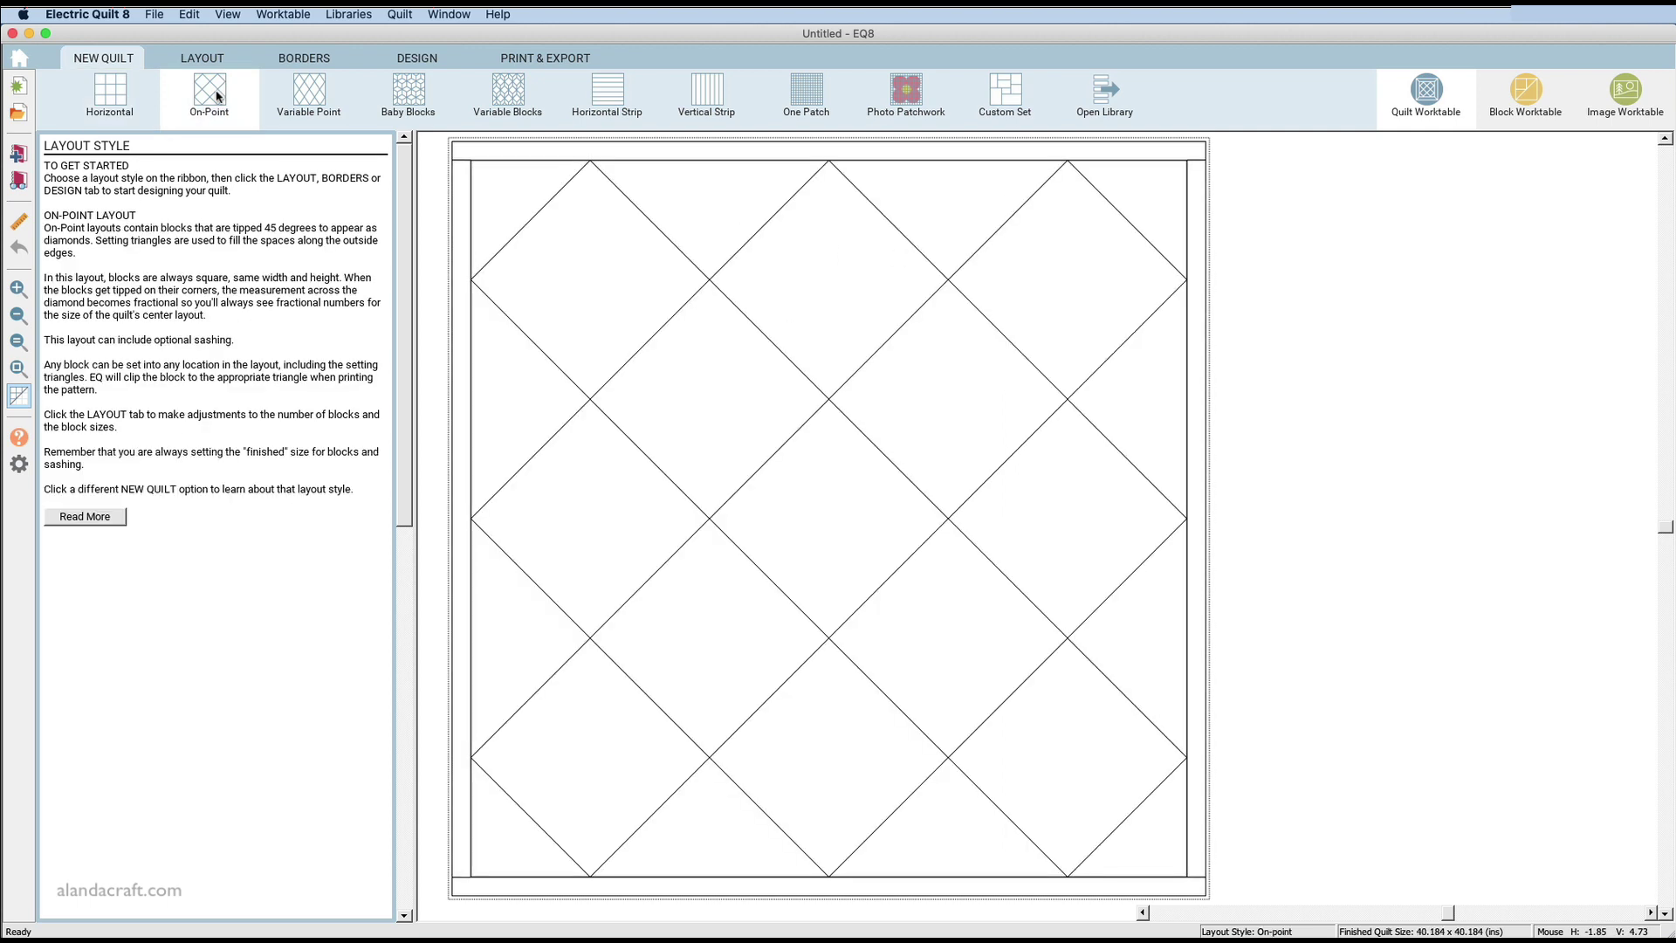
left_click(305, 94)
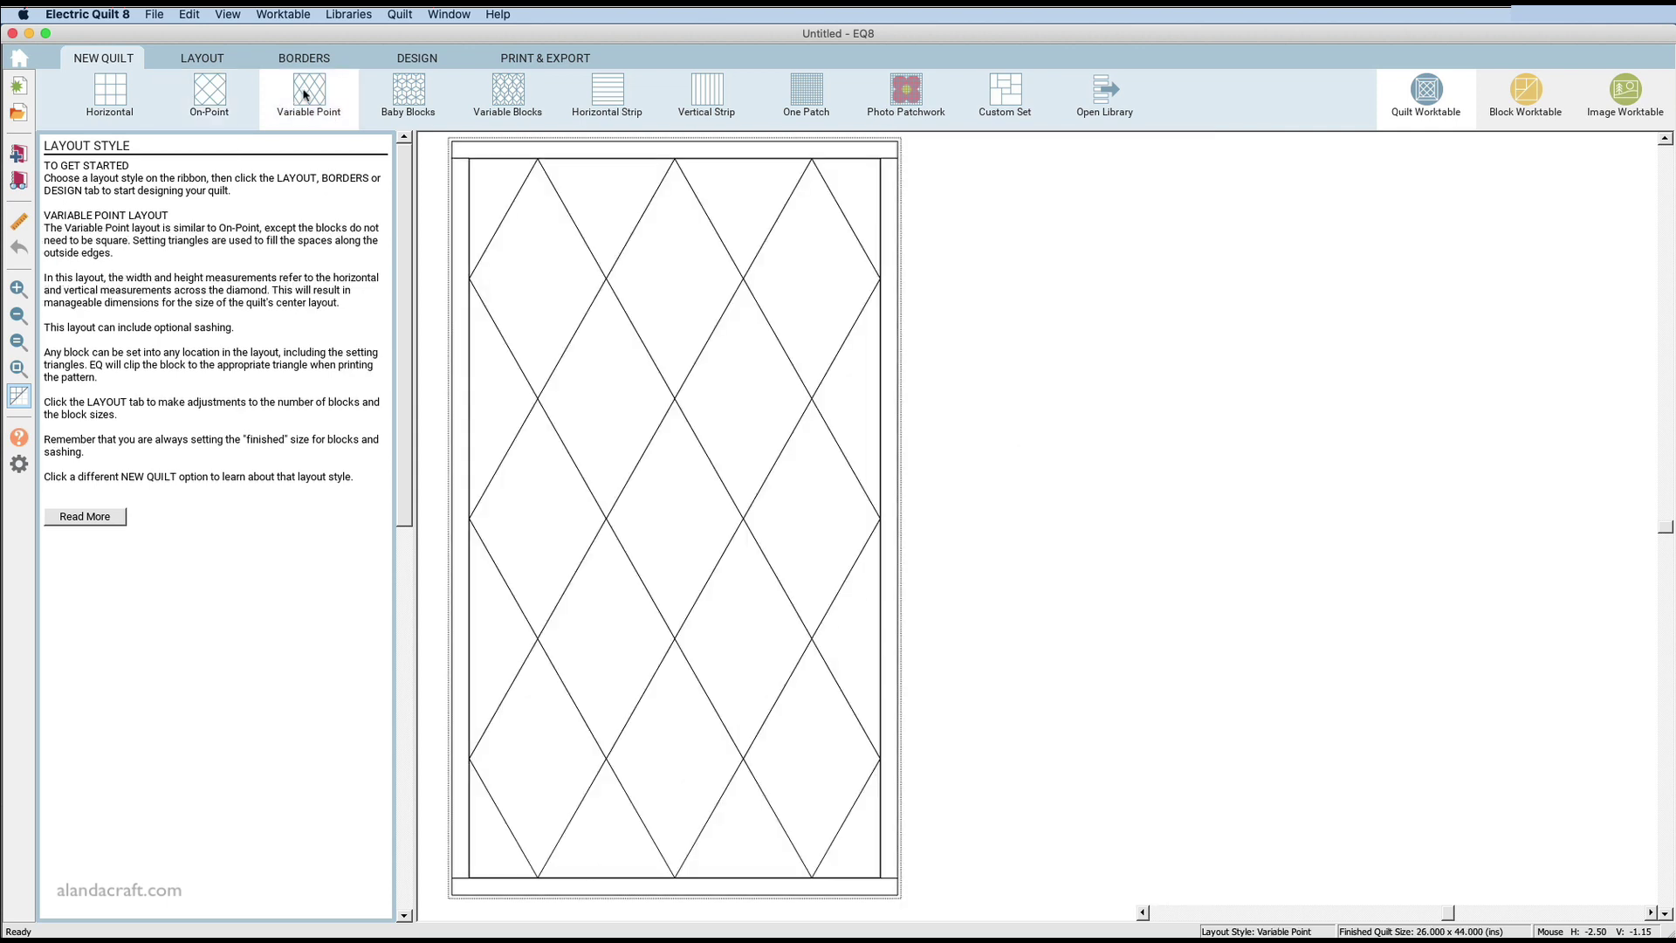
left_click(415, 97)
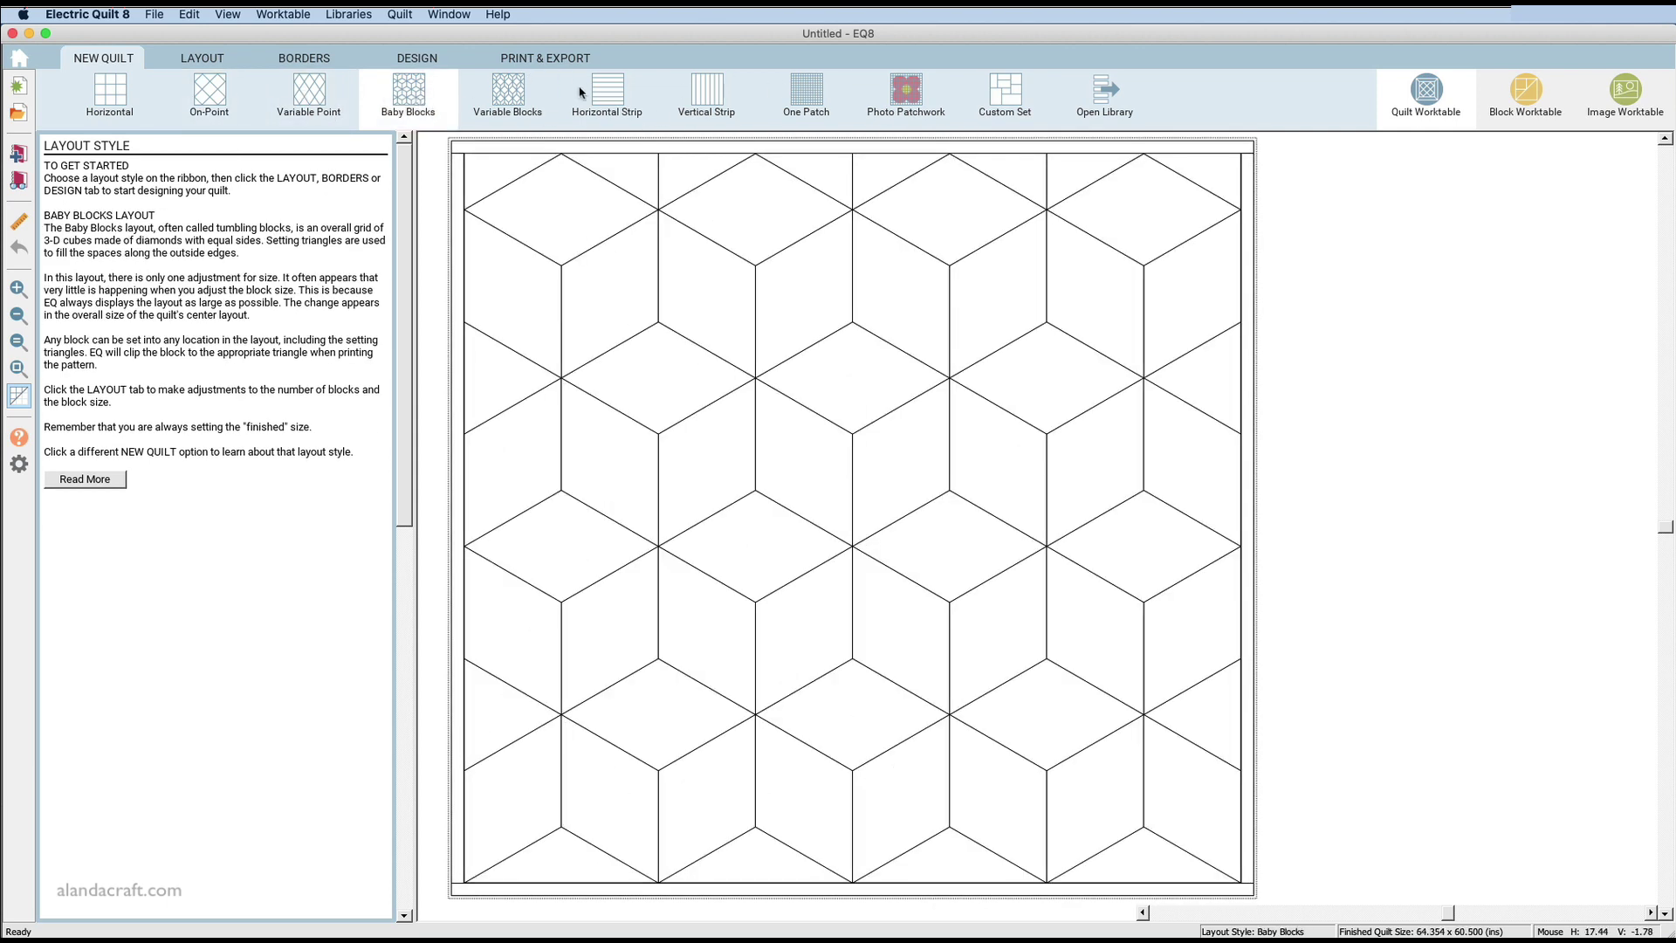
left_click(113, 91)
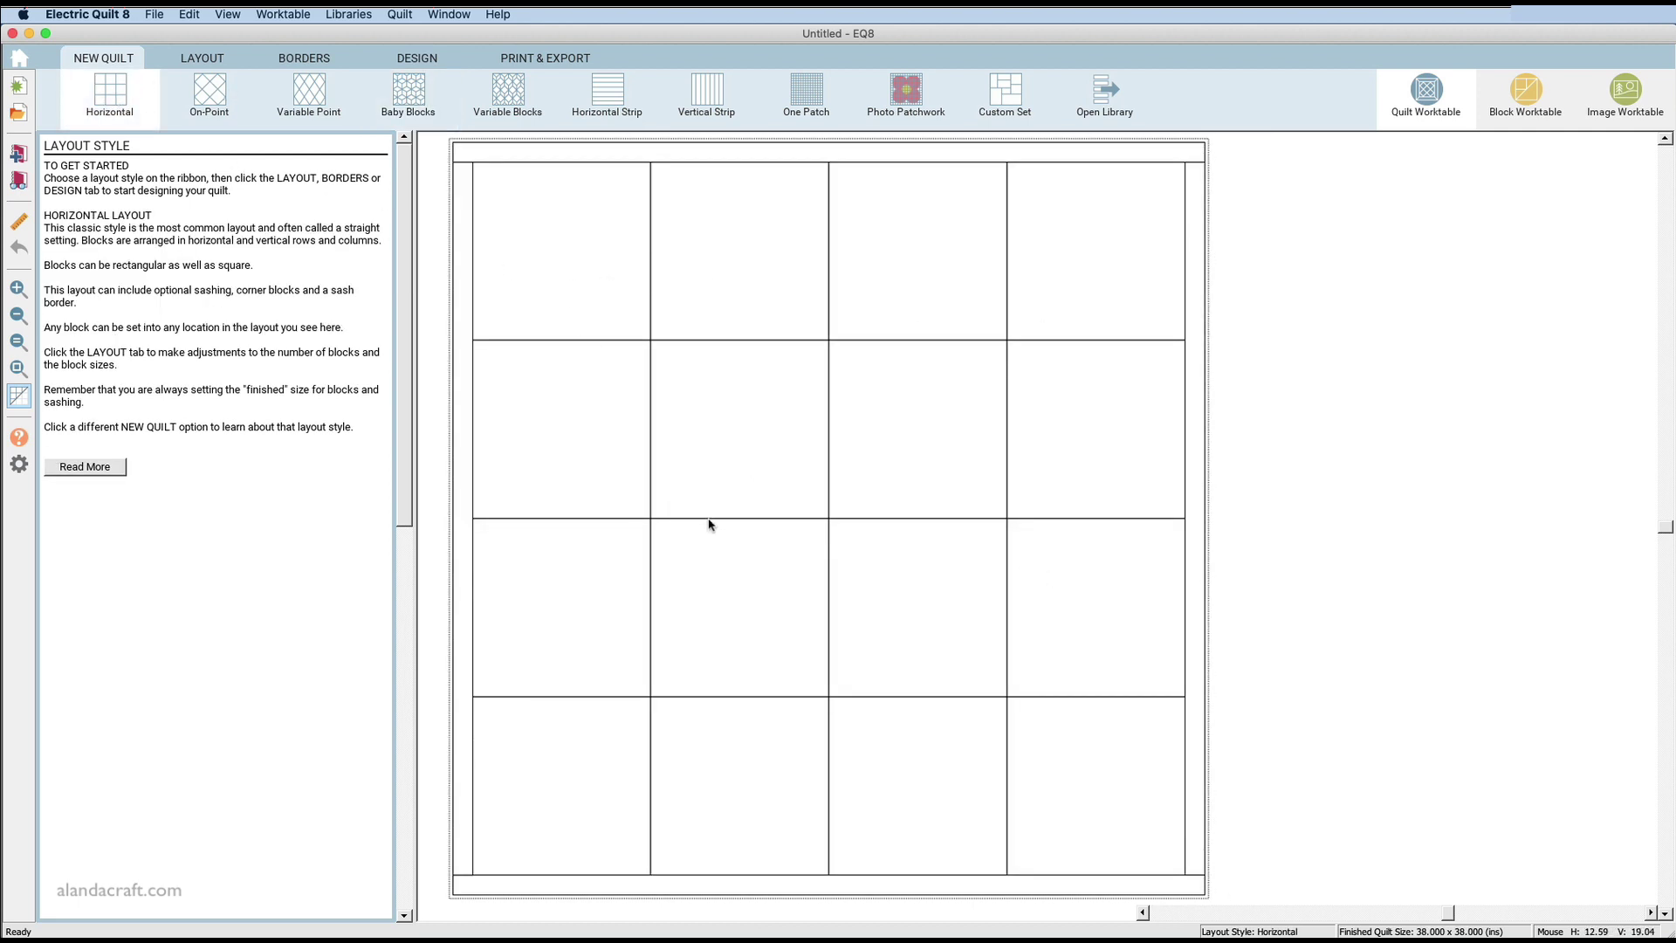
Set the quilt layout to 5 blocks horizontally and 7 blocks vertically.
left_click(202, 62)
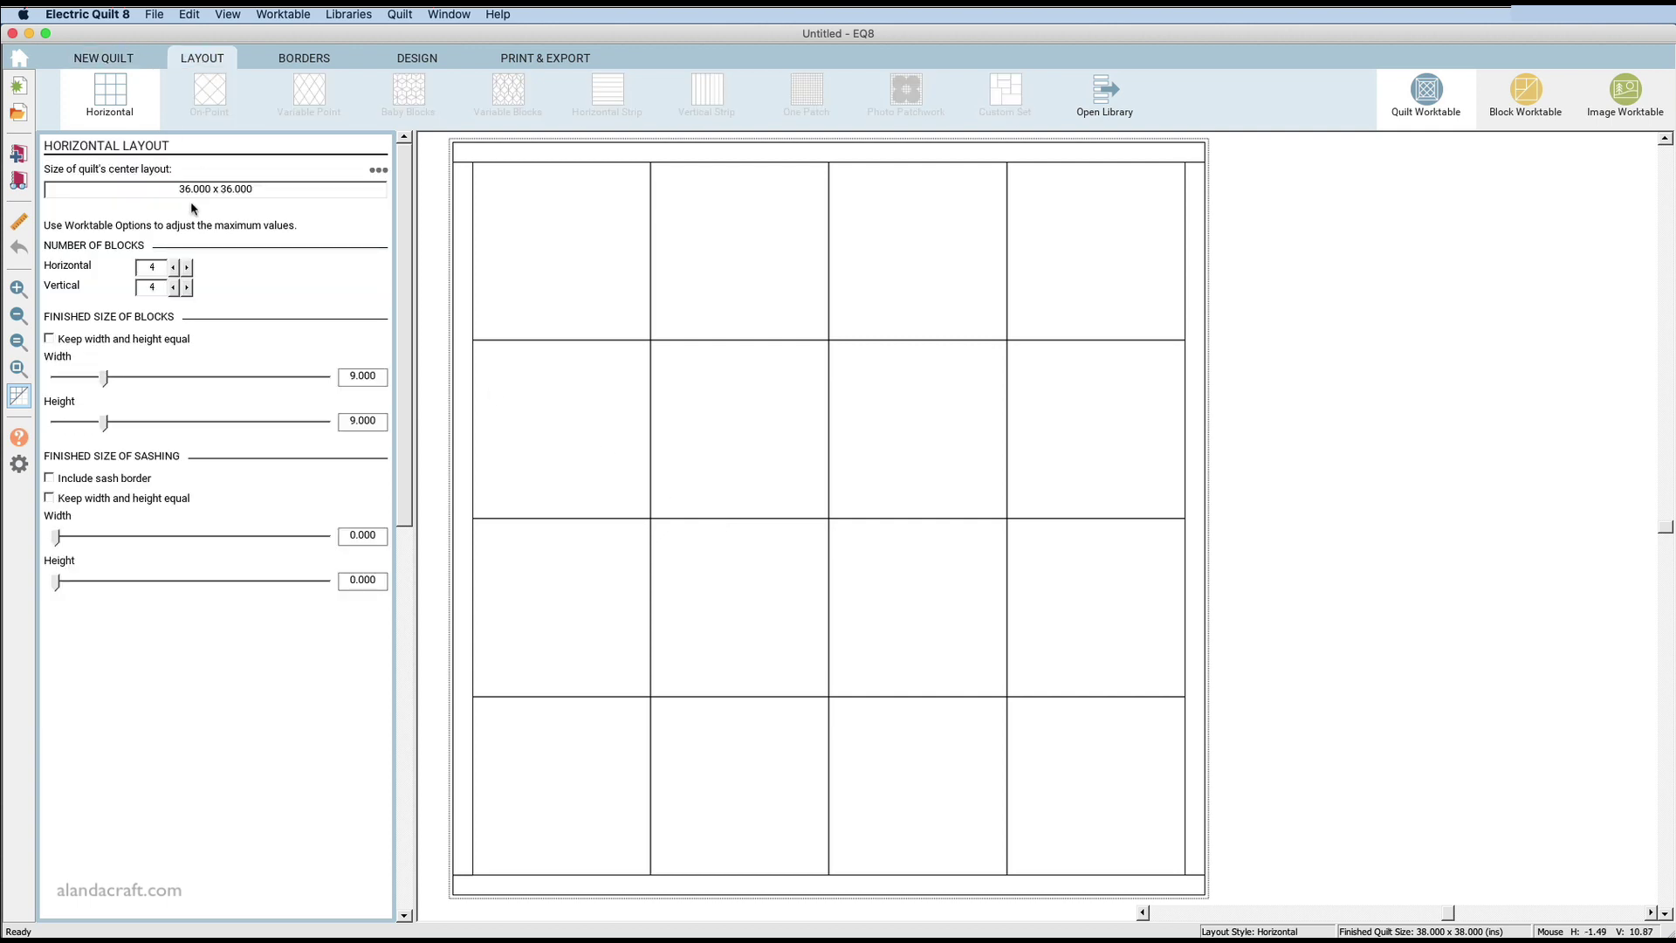
left_click(189, 267)
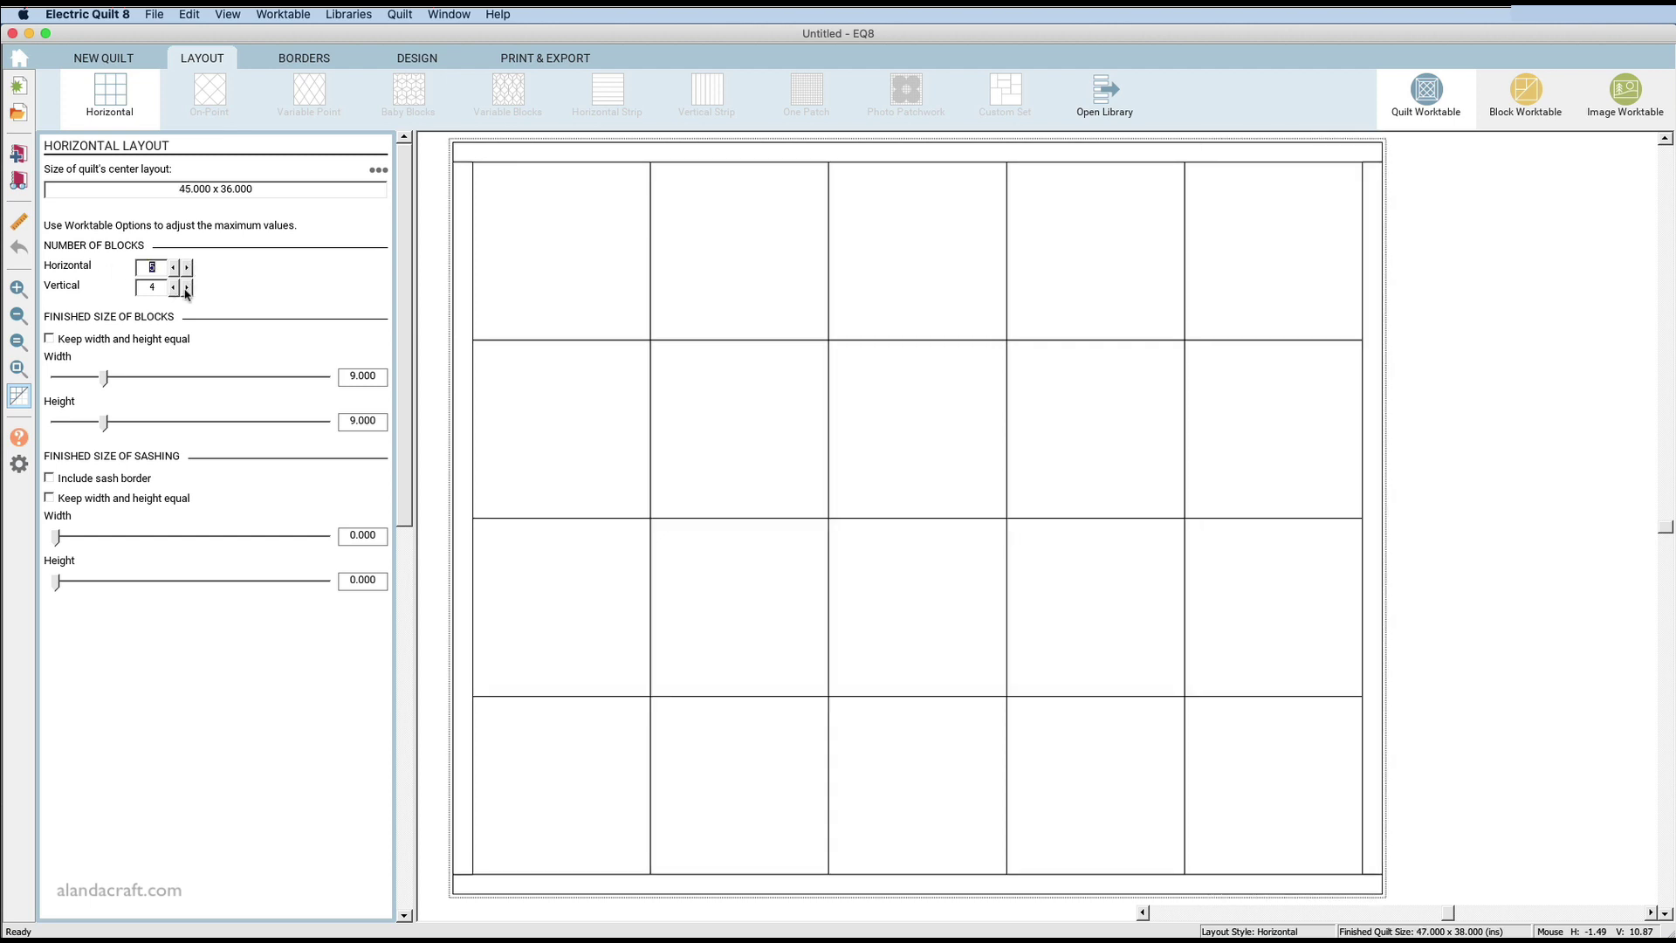
left_click(187, 288)
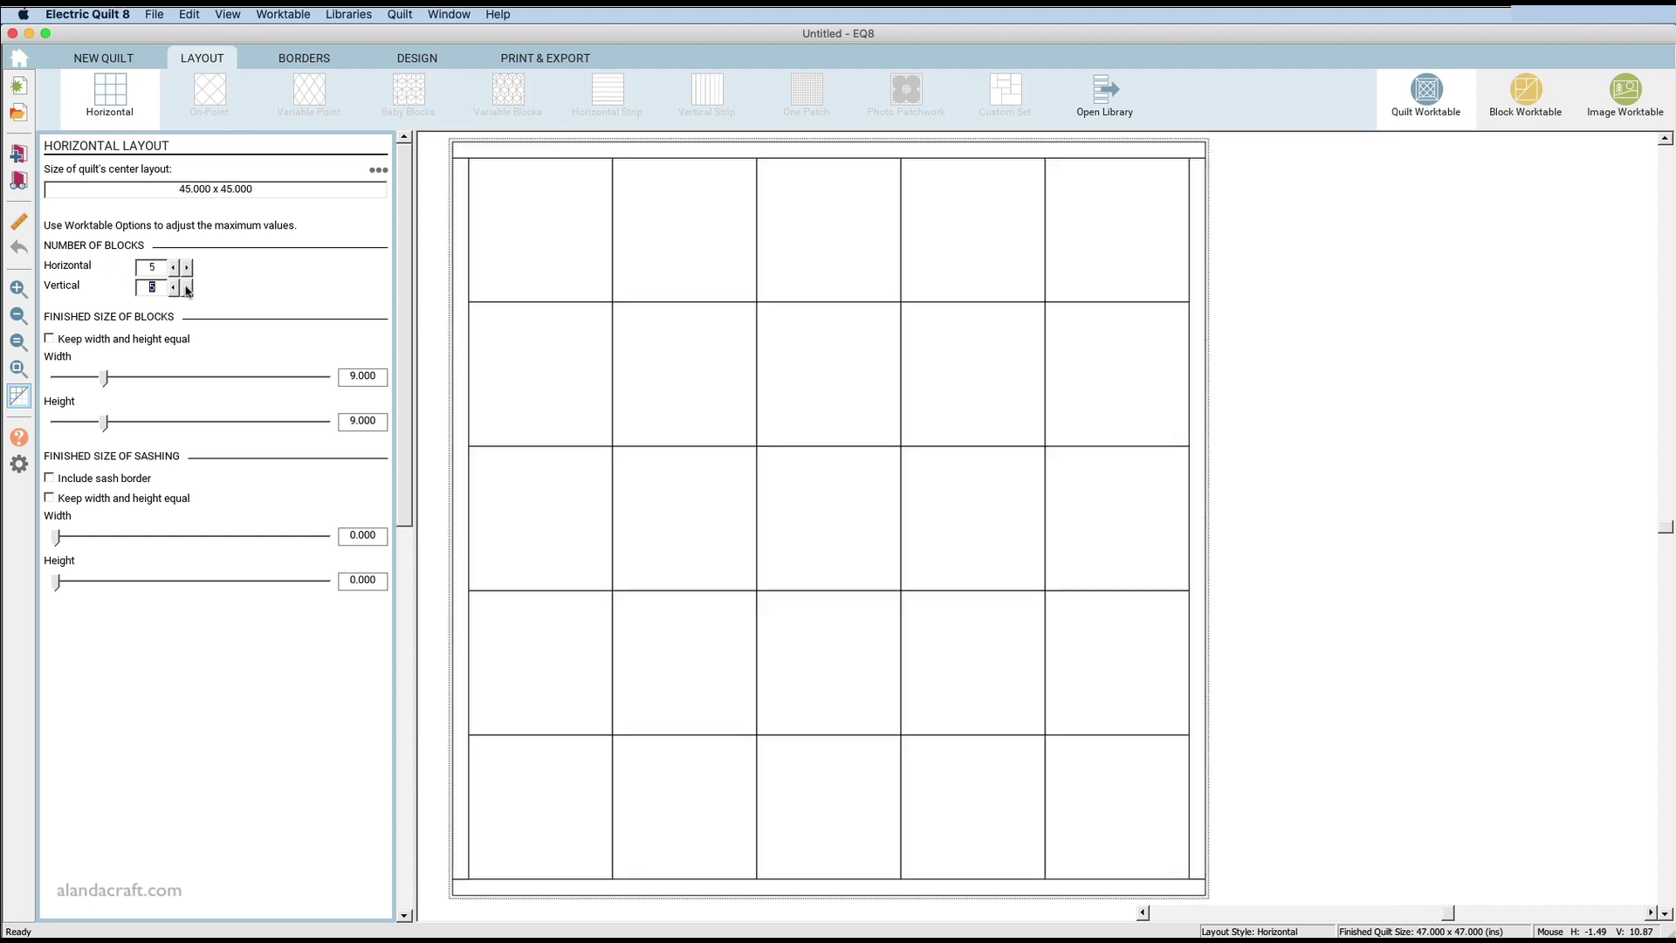
left_click(187, 288)
left_click(186, 288)
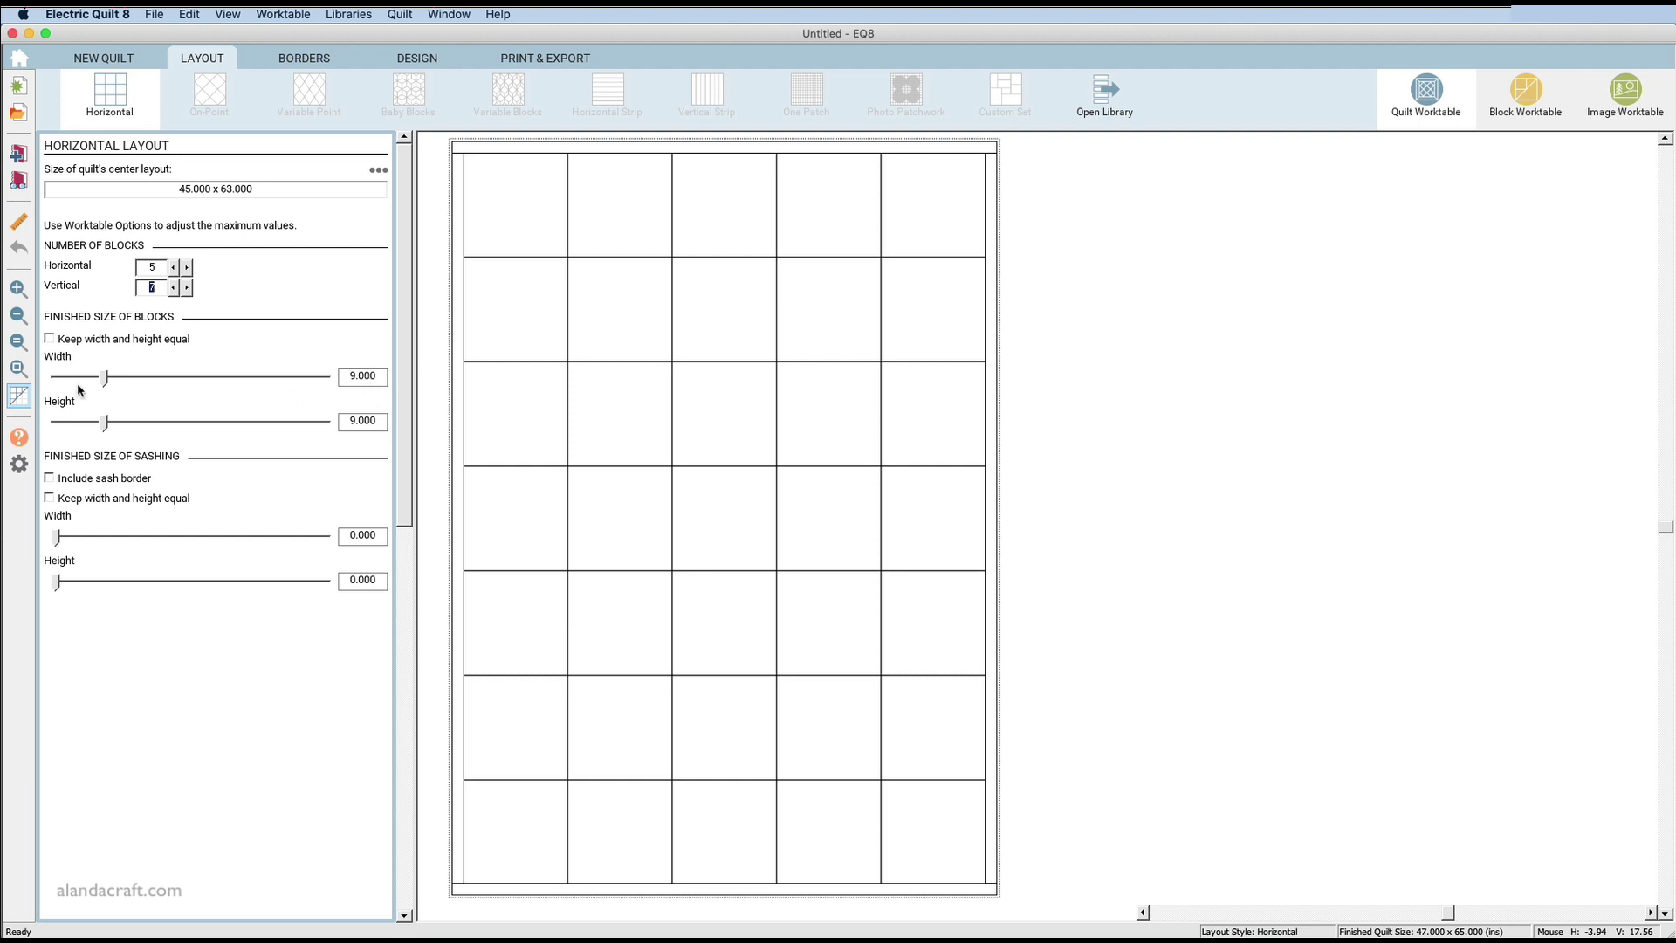
Keep the finished block width and height equal and set both to 8.500 inches.
left_click_drag(105, 379, 106, 381)
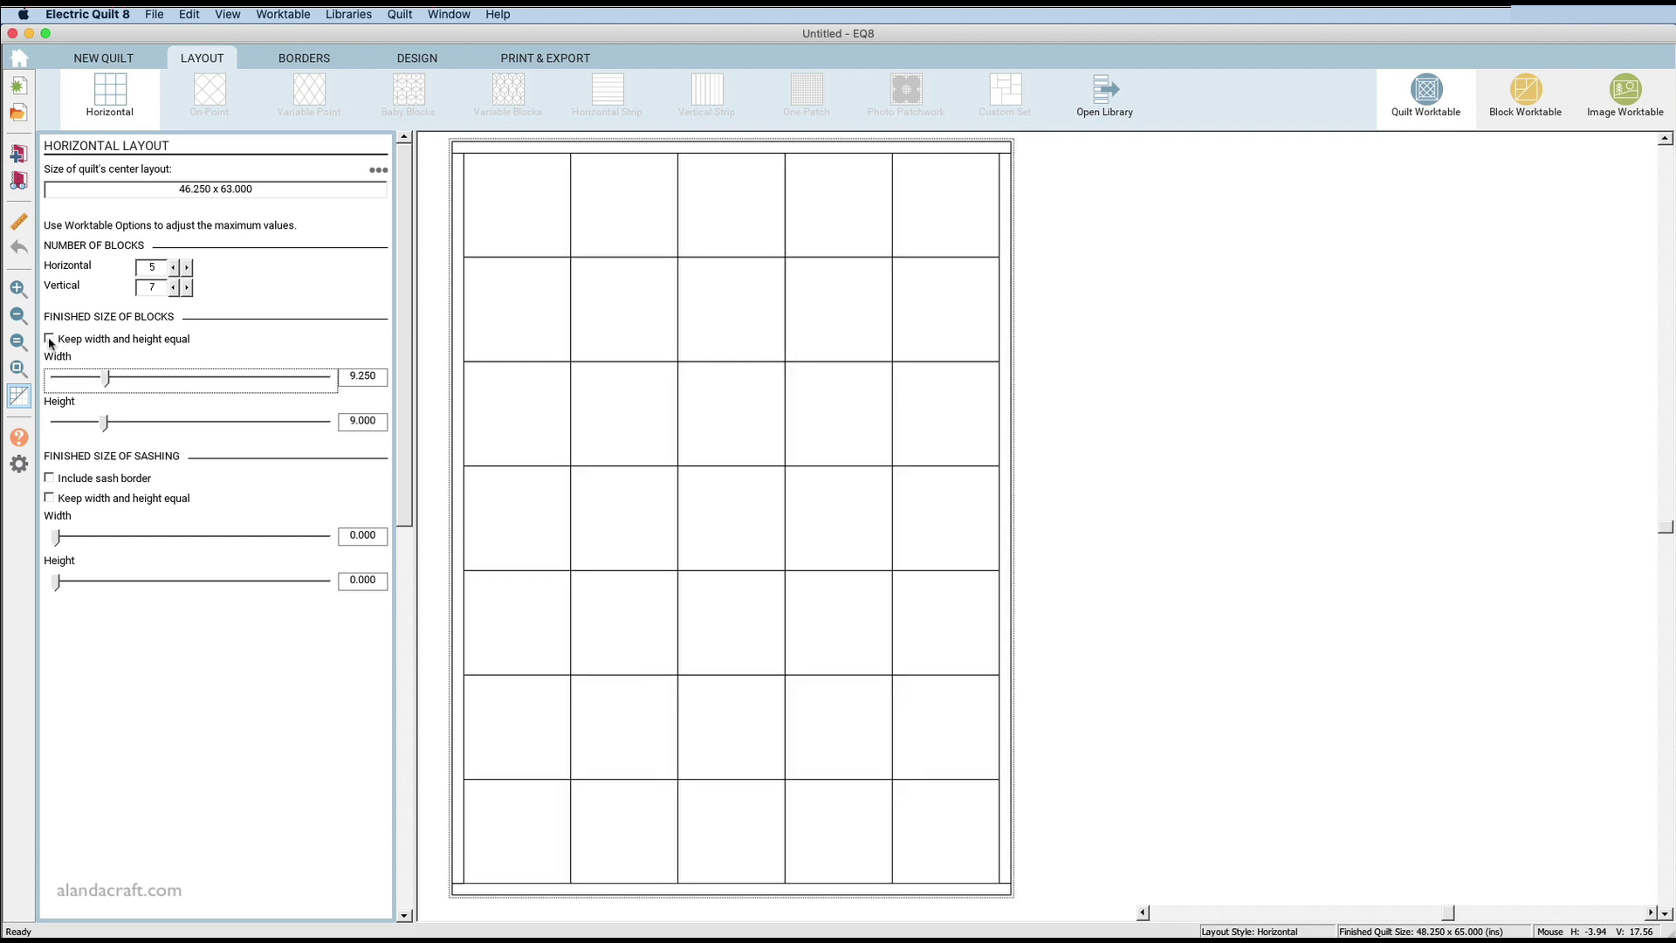
left_click(50, 341)
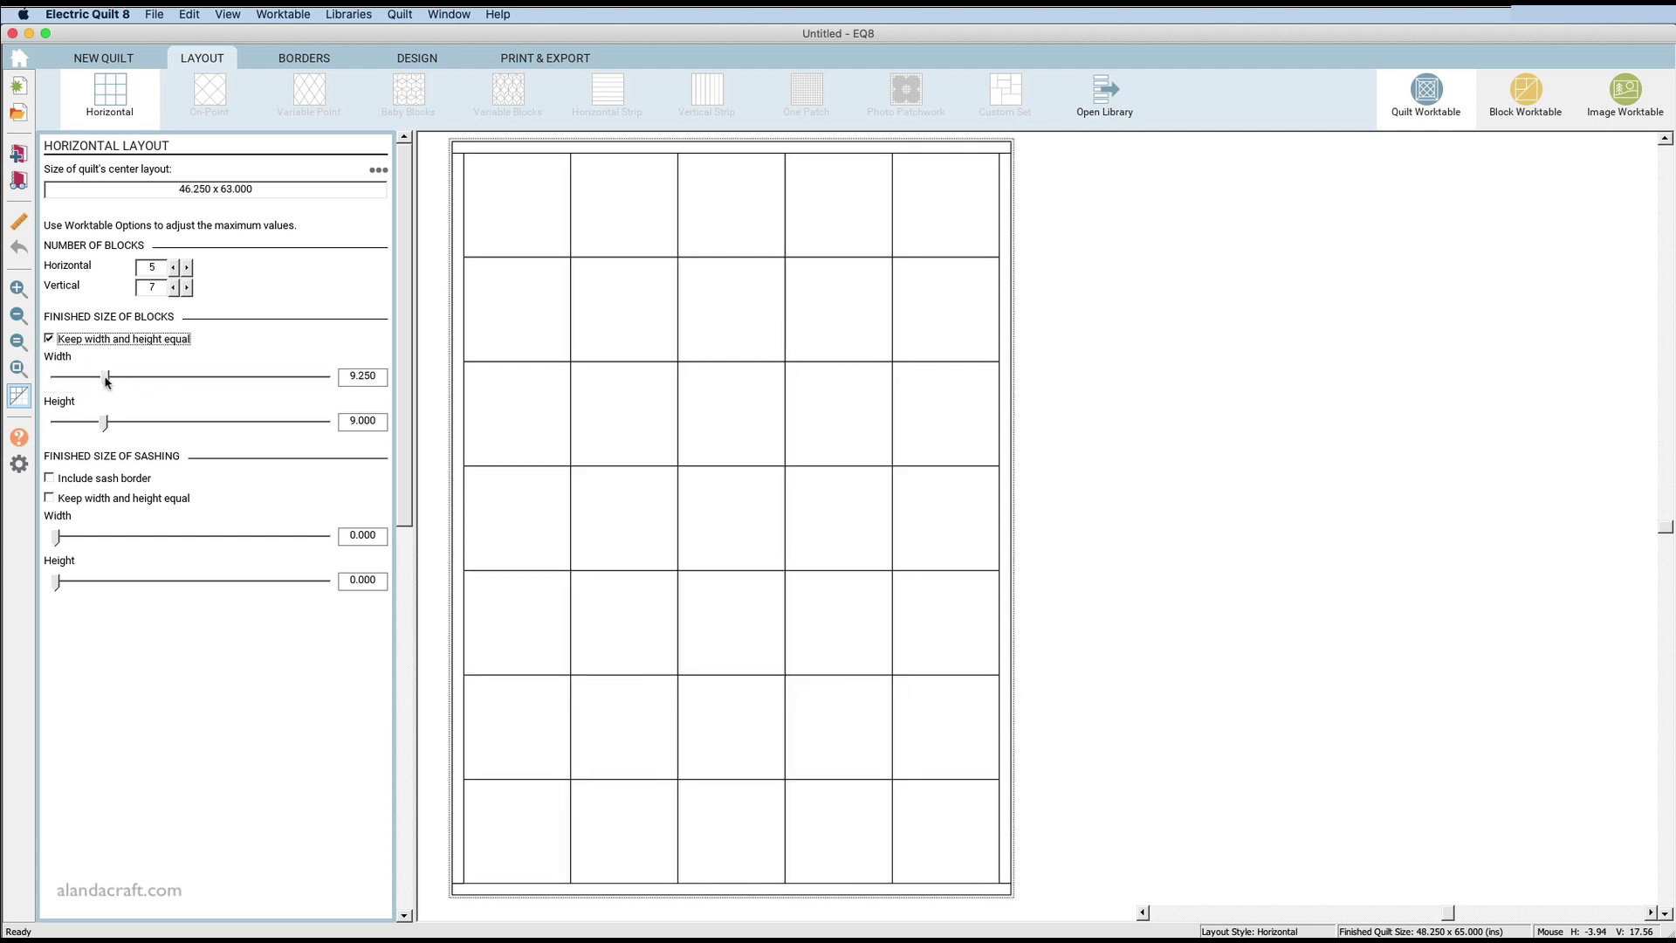
left_click_drag(105, 379, 103, 380)
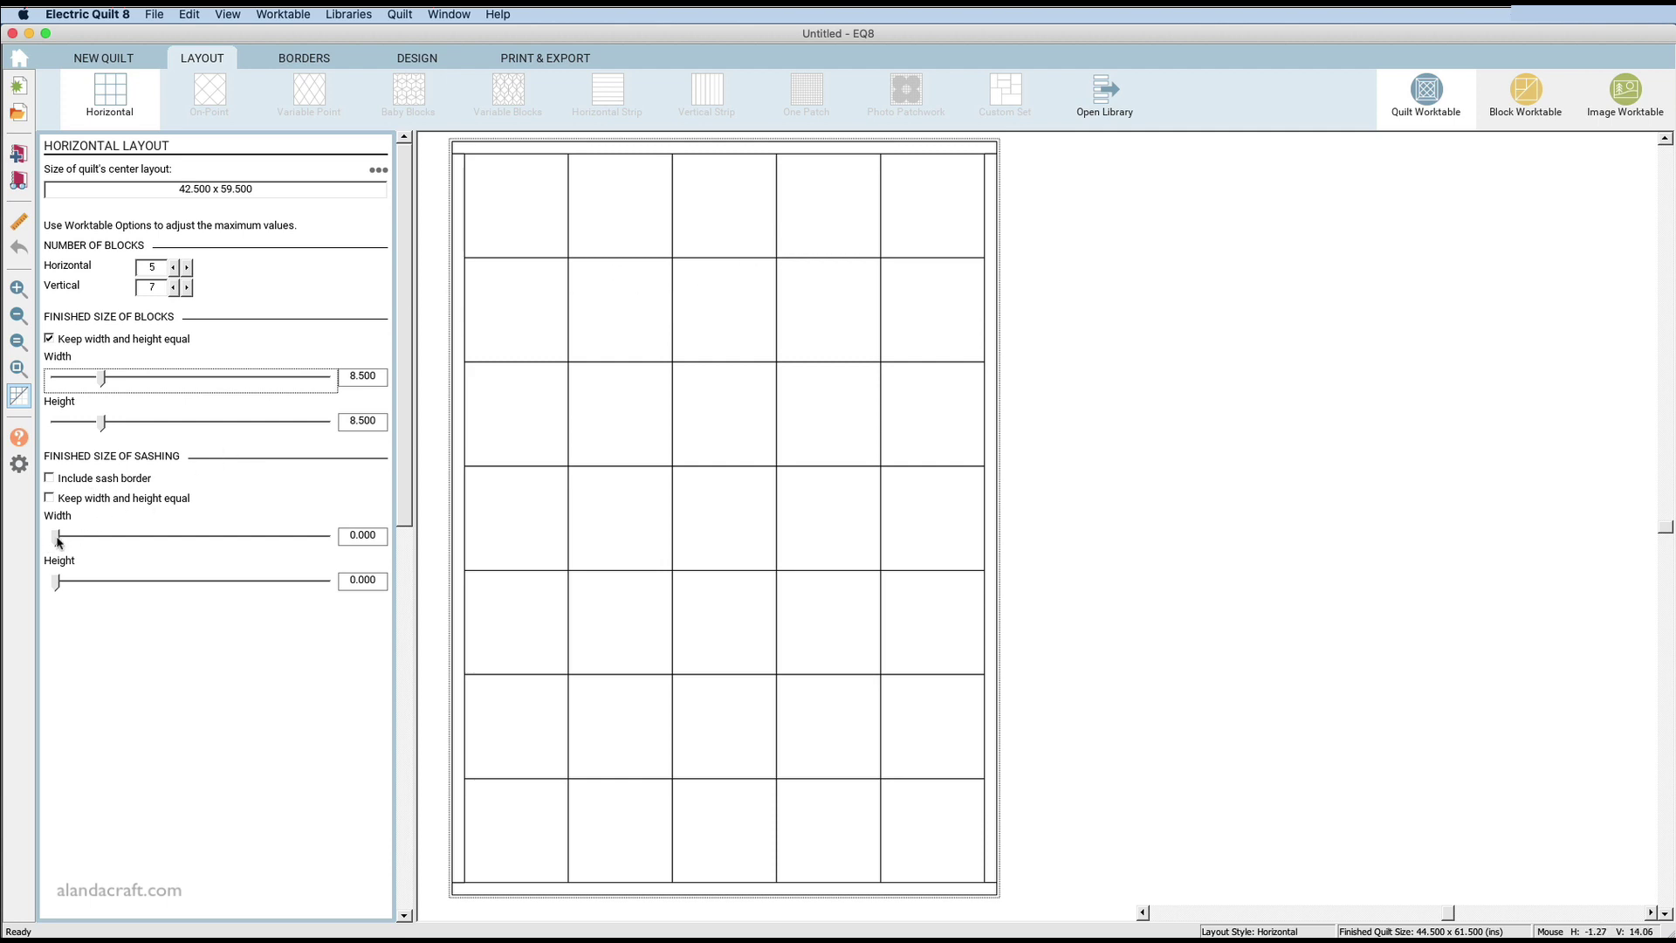
Keep the sashing width and height equal and set both to 1.500 inches.
left_click(50, 499)
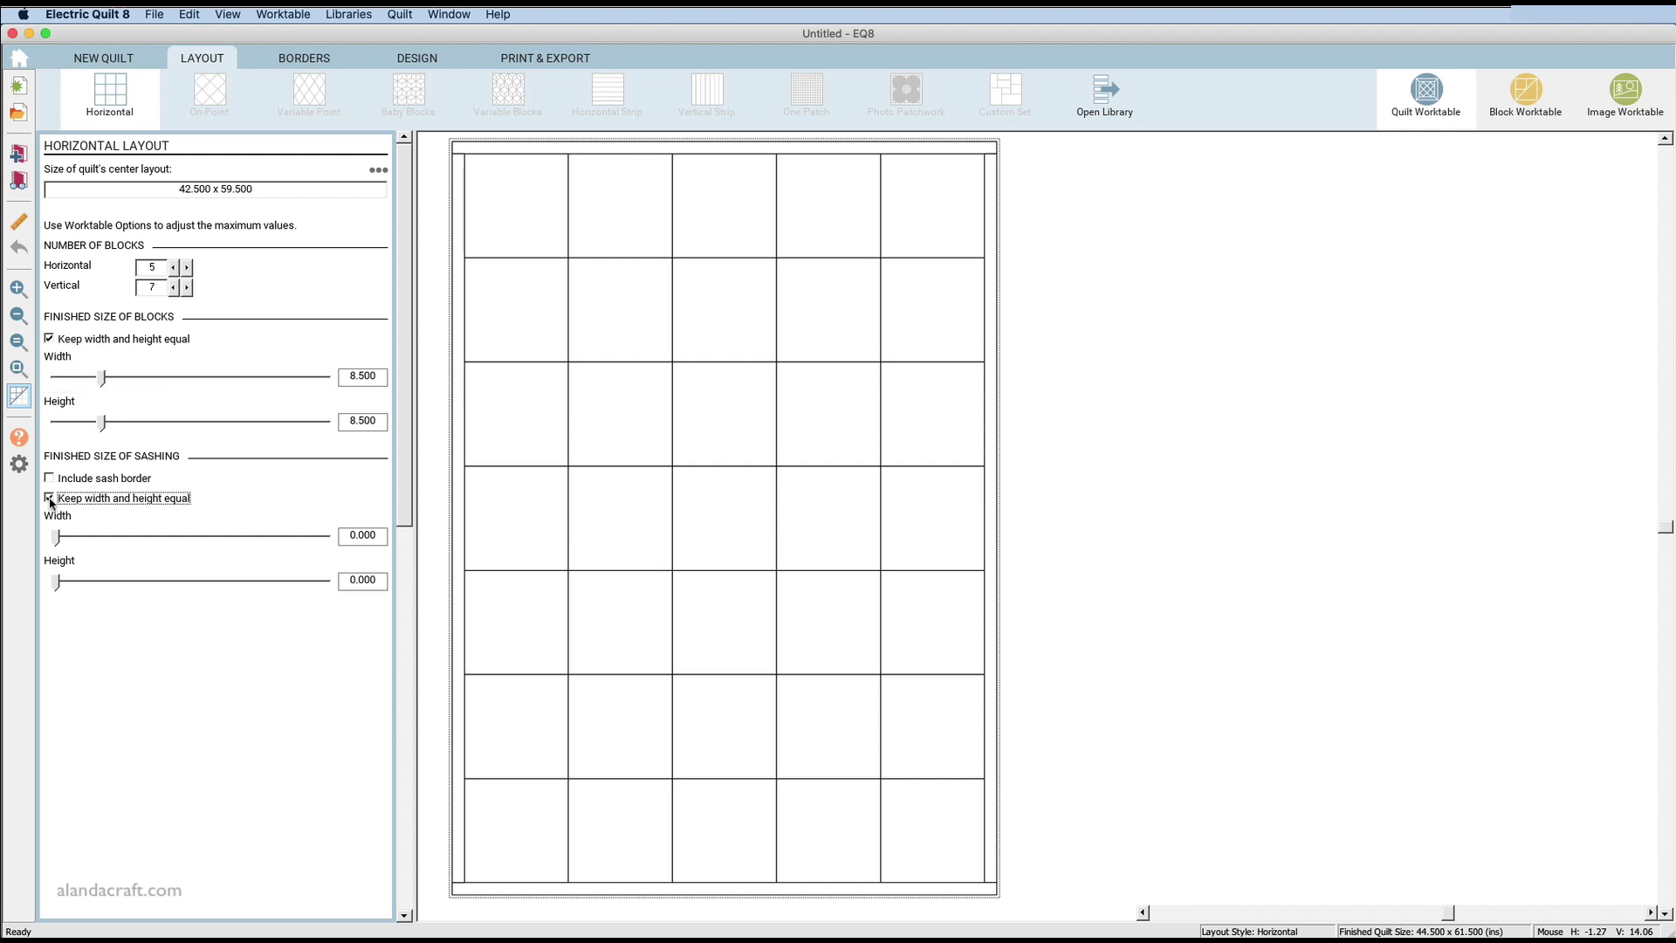
left_click_drag(56, 538, 97, 538)
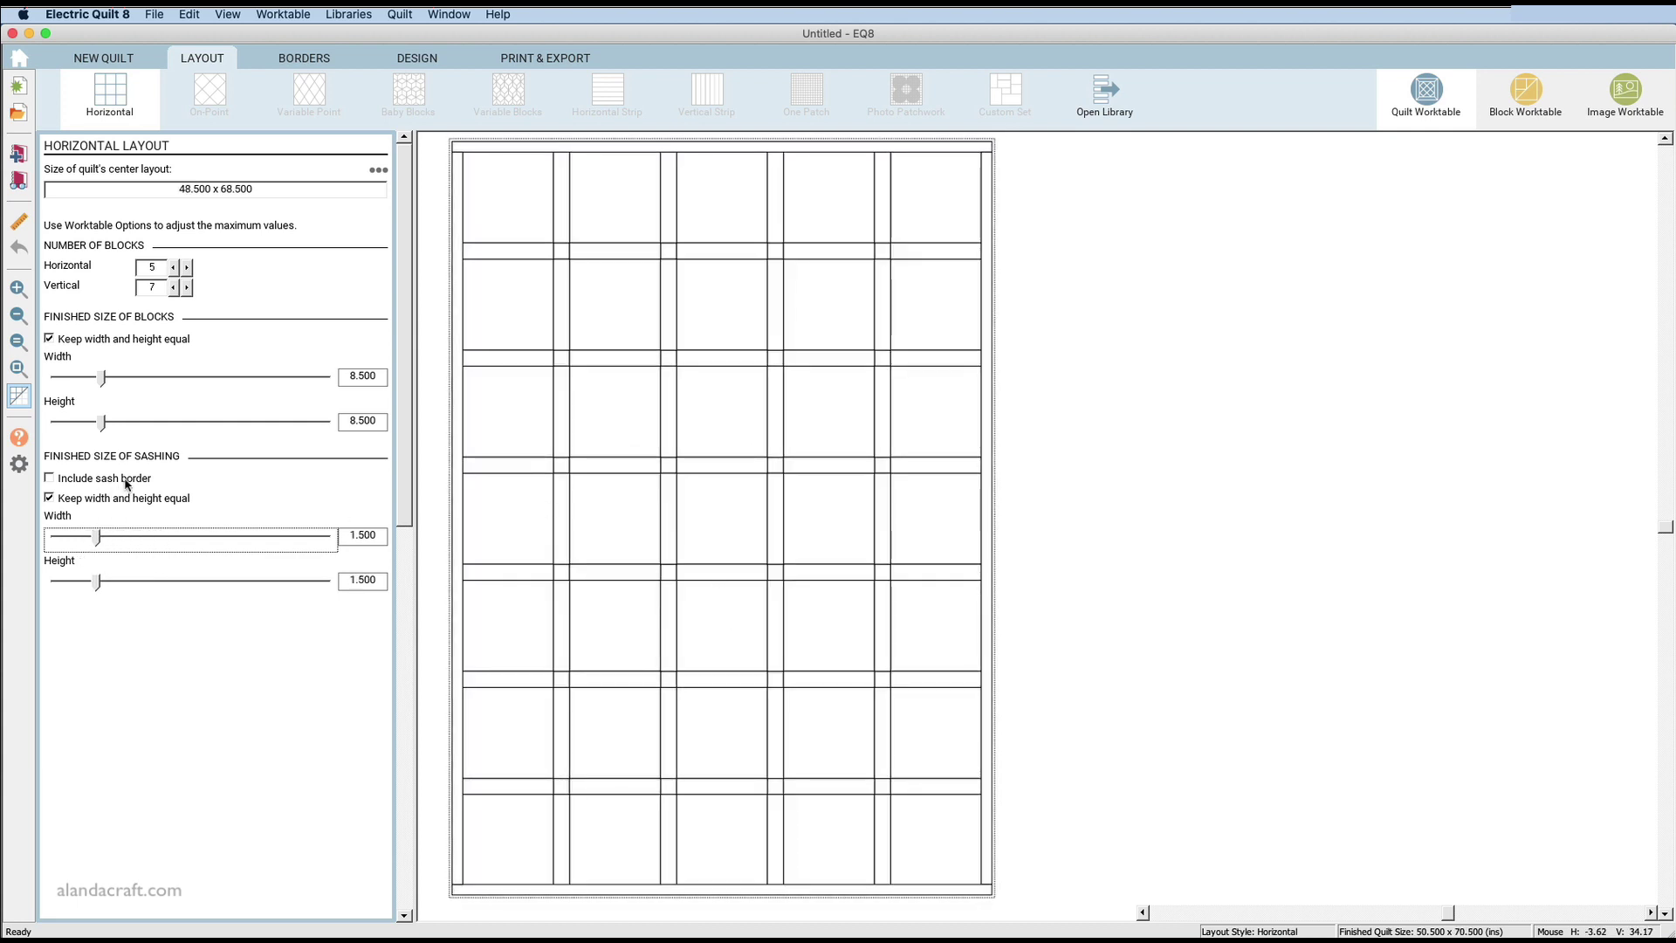
Try the layout with and without the sash border, leaving the sash border excluded.
left_click(49, 478)
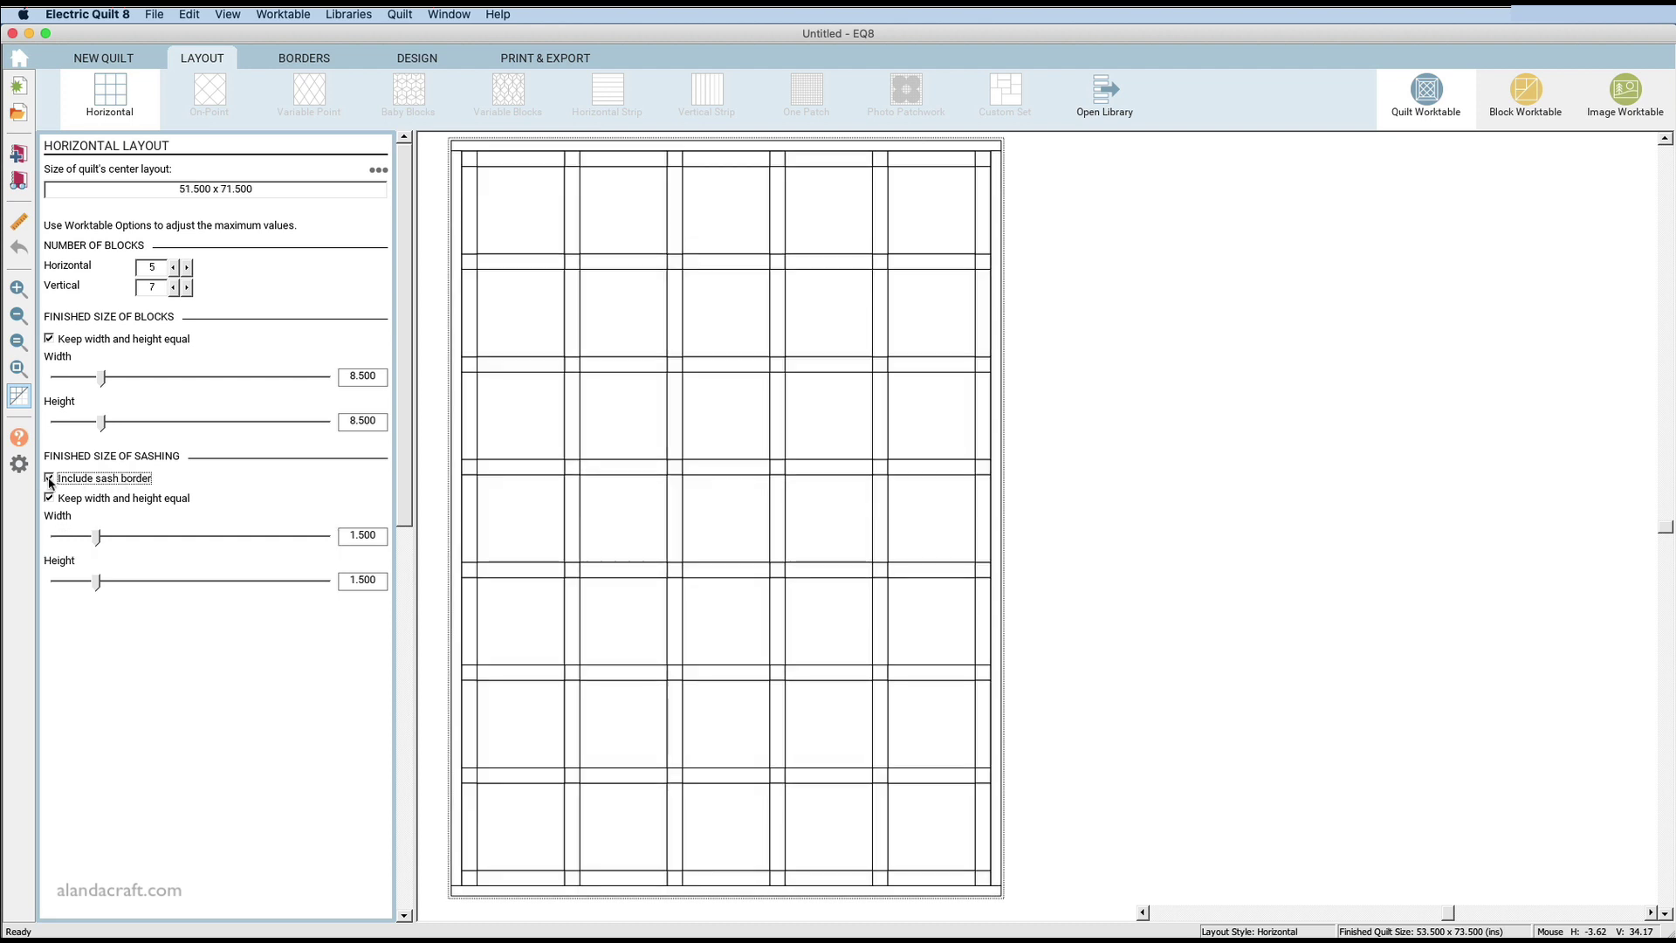
left_click(49, 478)
left_click(49, 479)
left_click(49, 478)
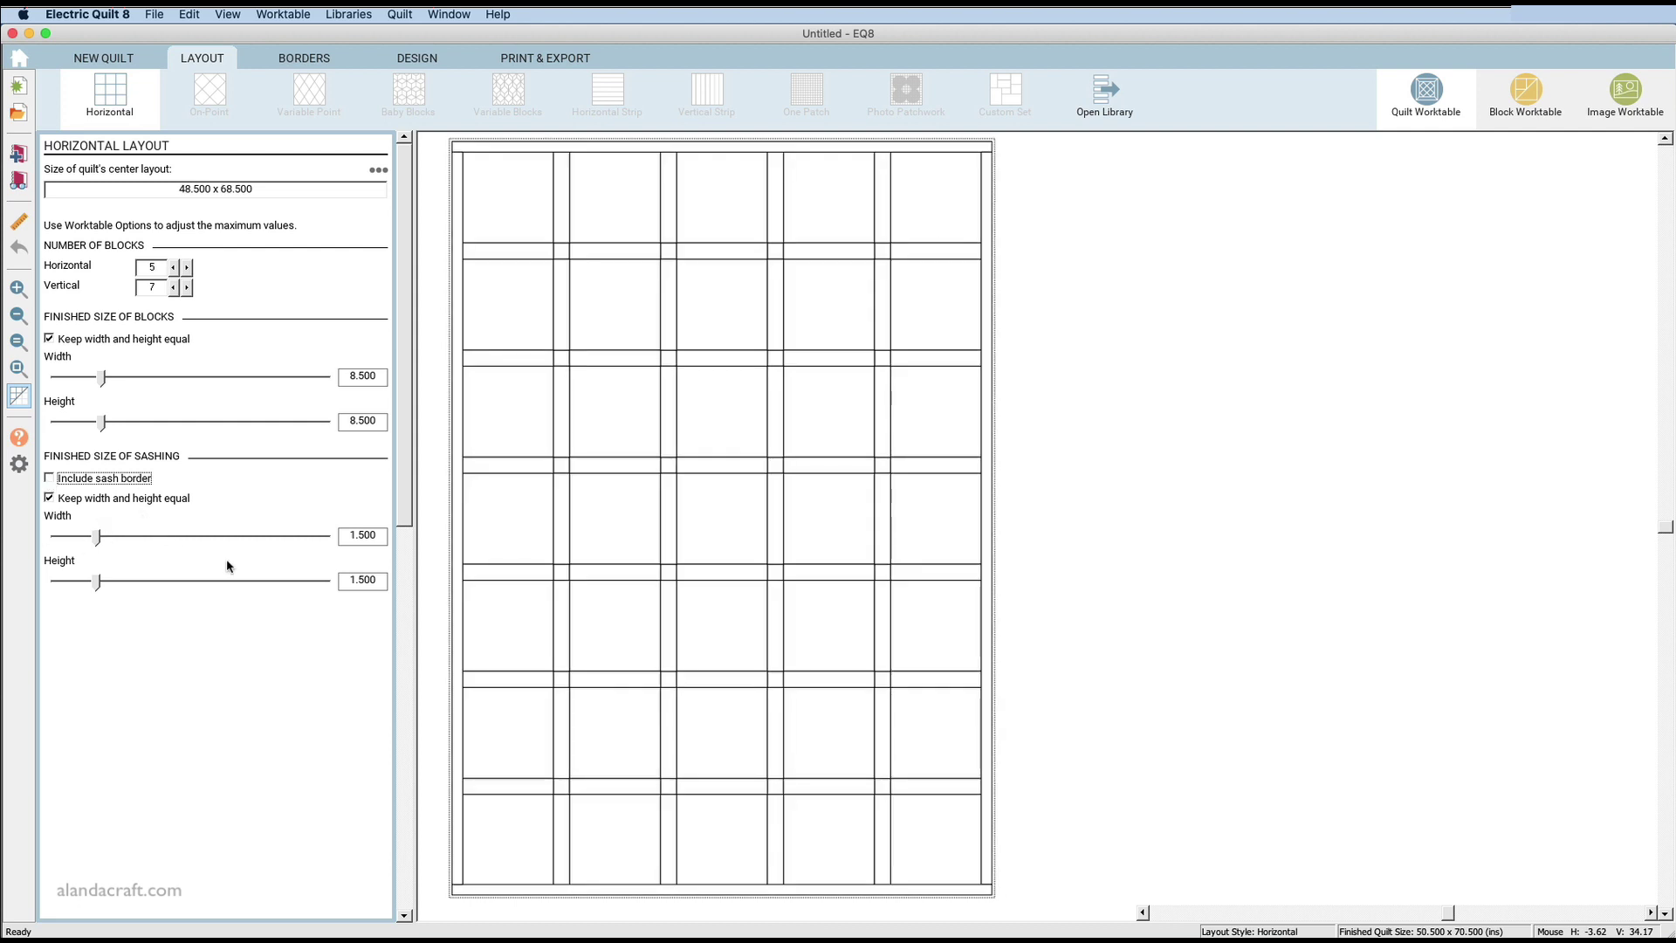
Set the first border's width to 2.500 inches on all four sides.
left_click(299, 60)
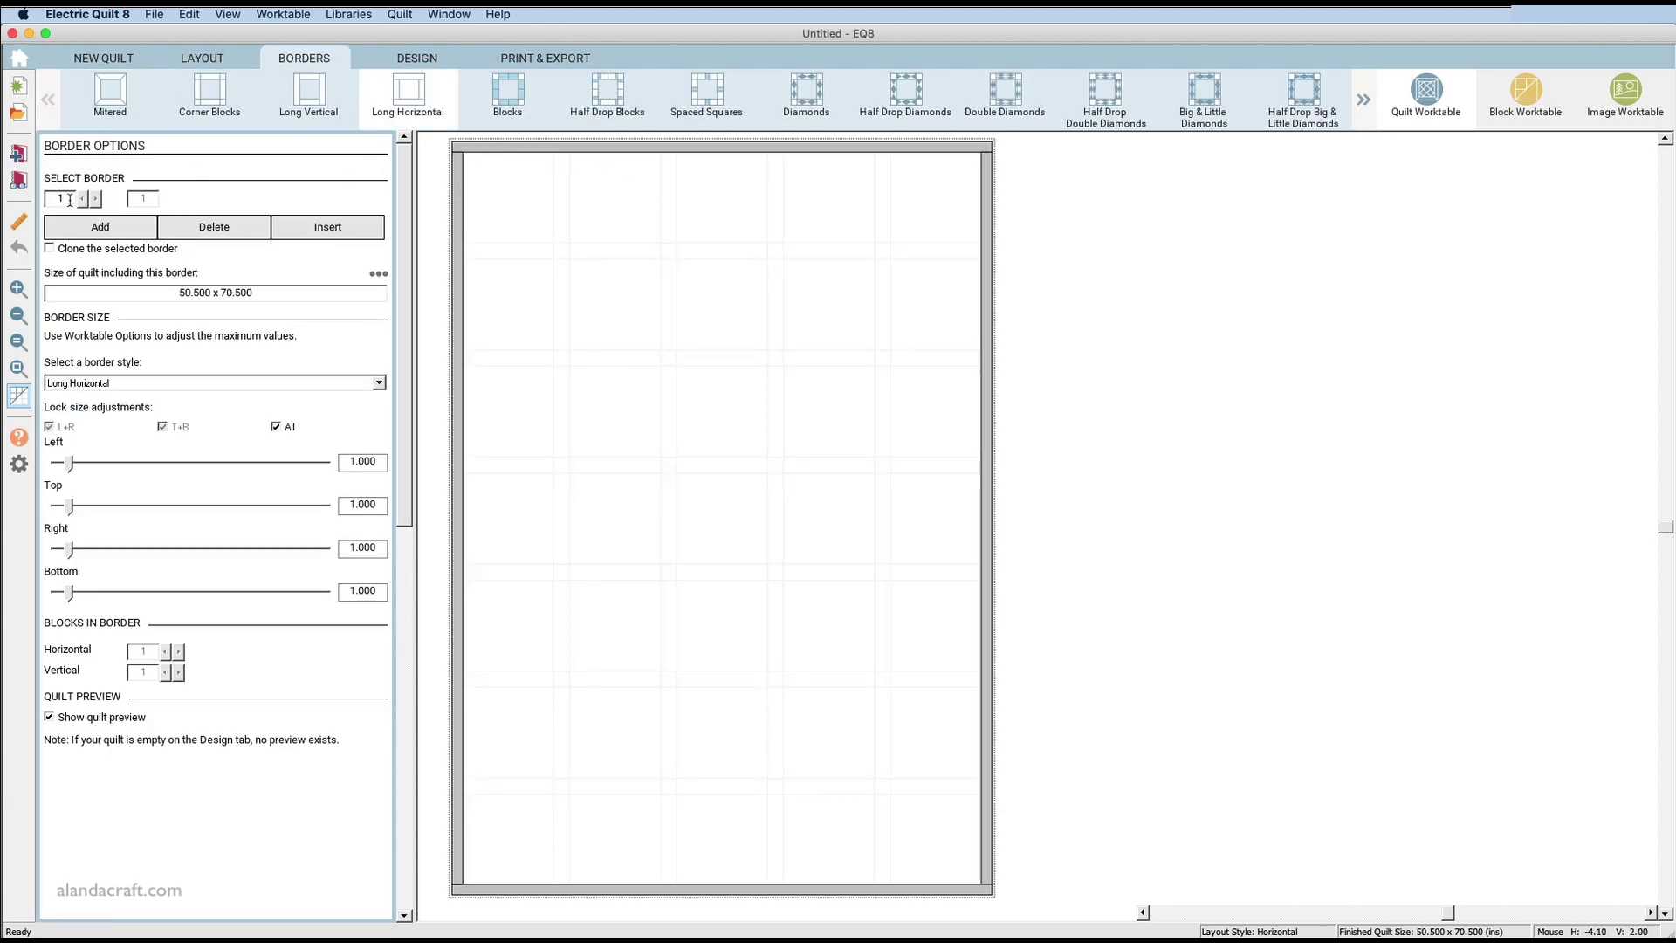
left_click(70, 466)
left_click_drag(72, 466, 92, 467)
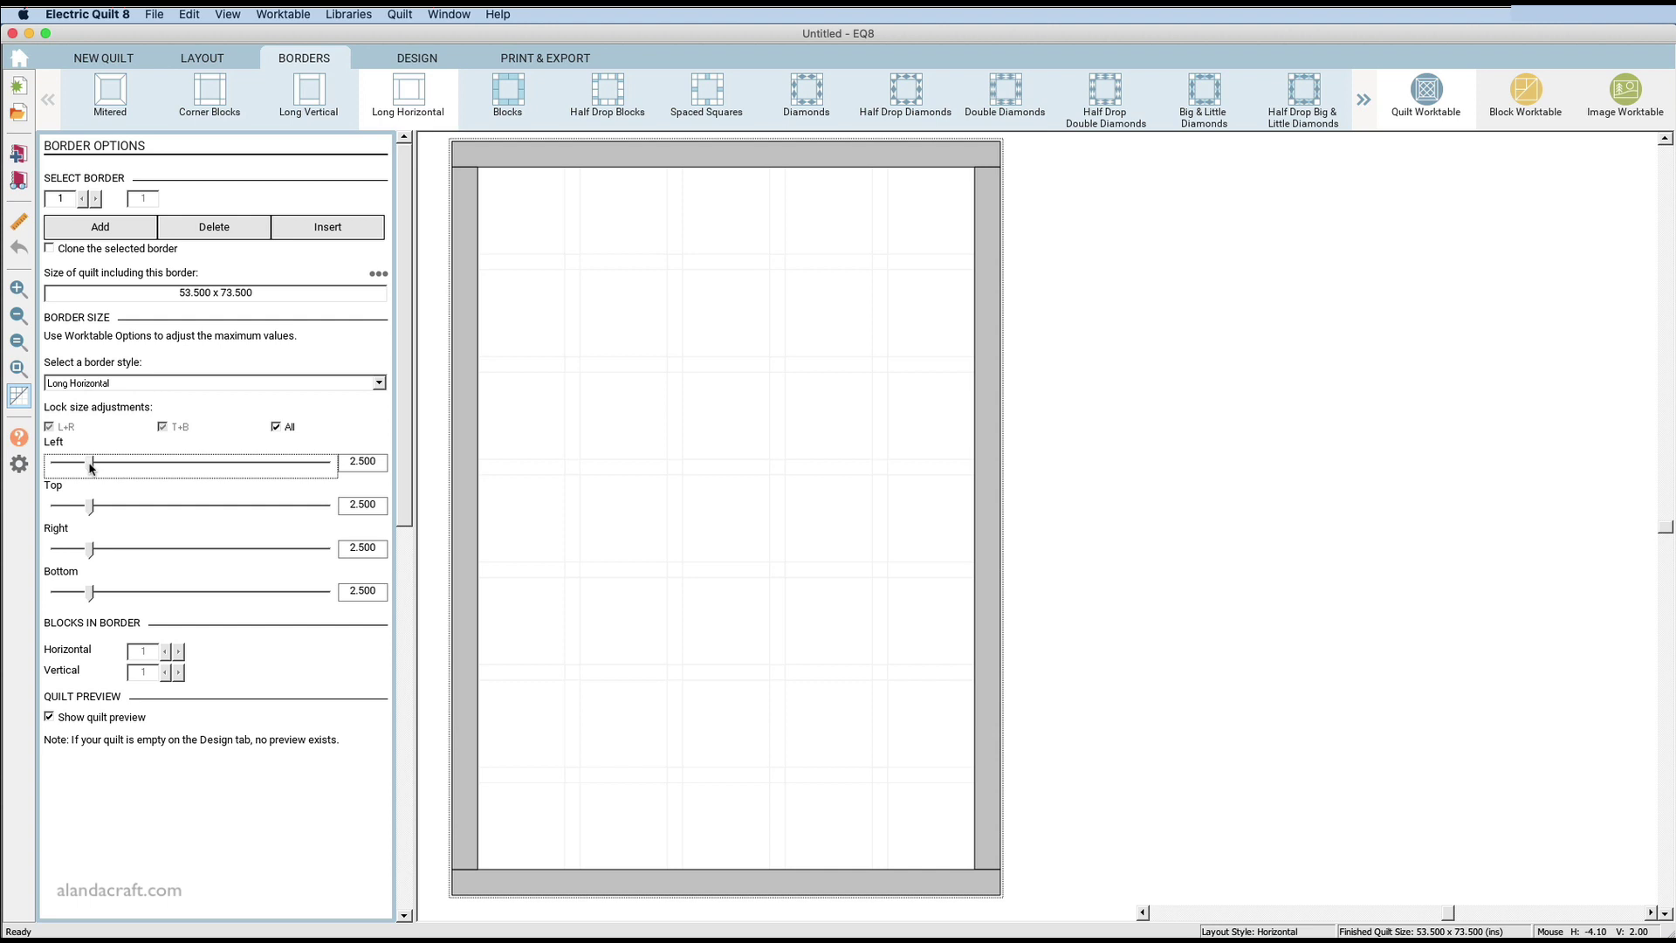
Add a second border and set its width to 3.500 inches on all four sides.
left_click(75, 229)
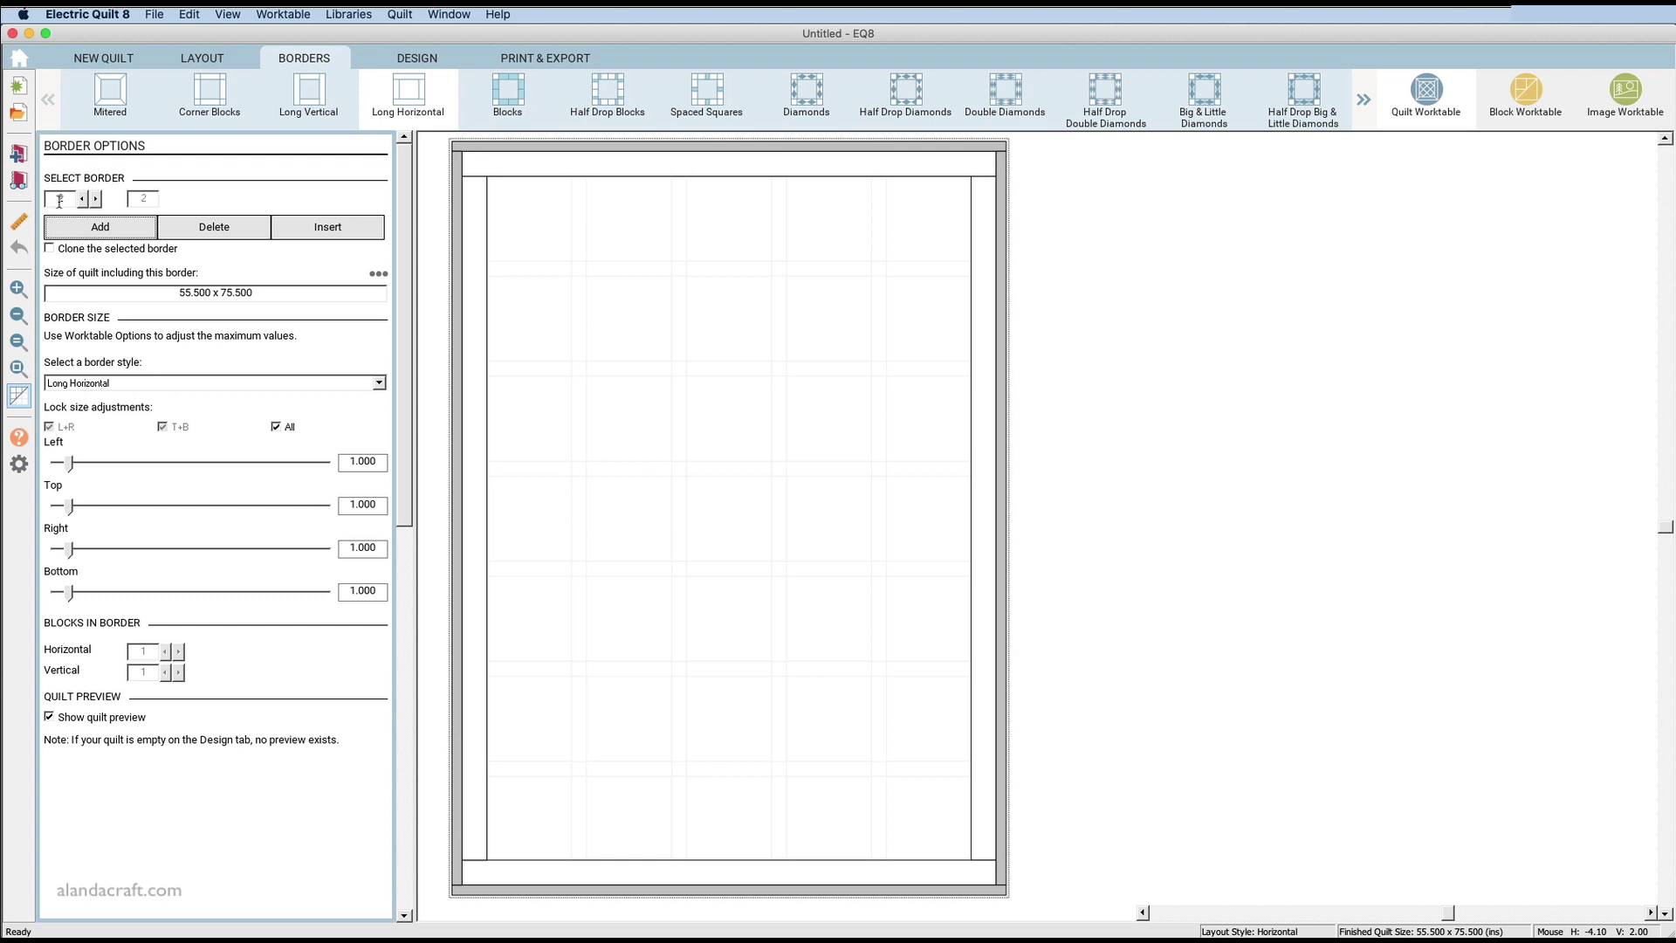
left_click_drag(70, 464, 105, 467)
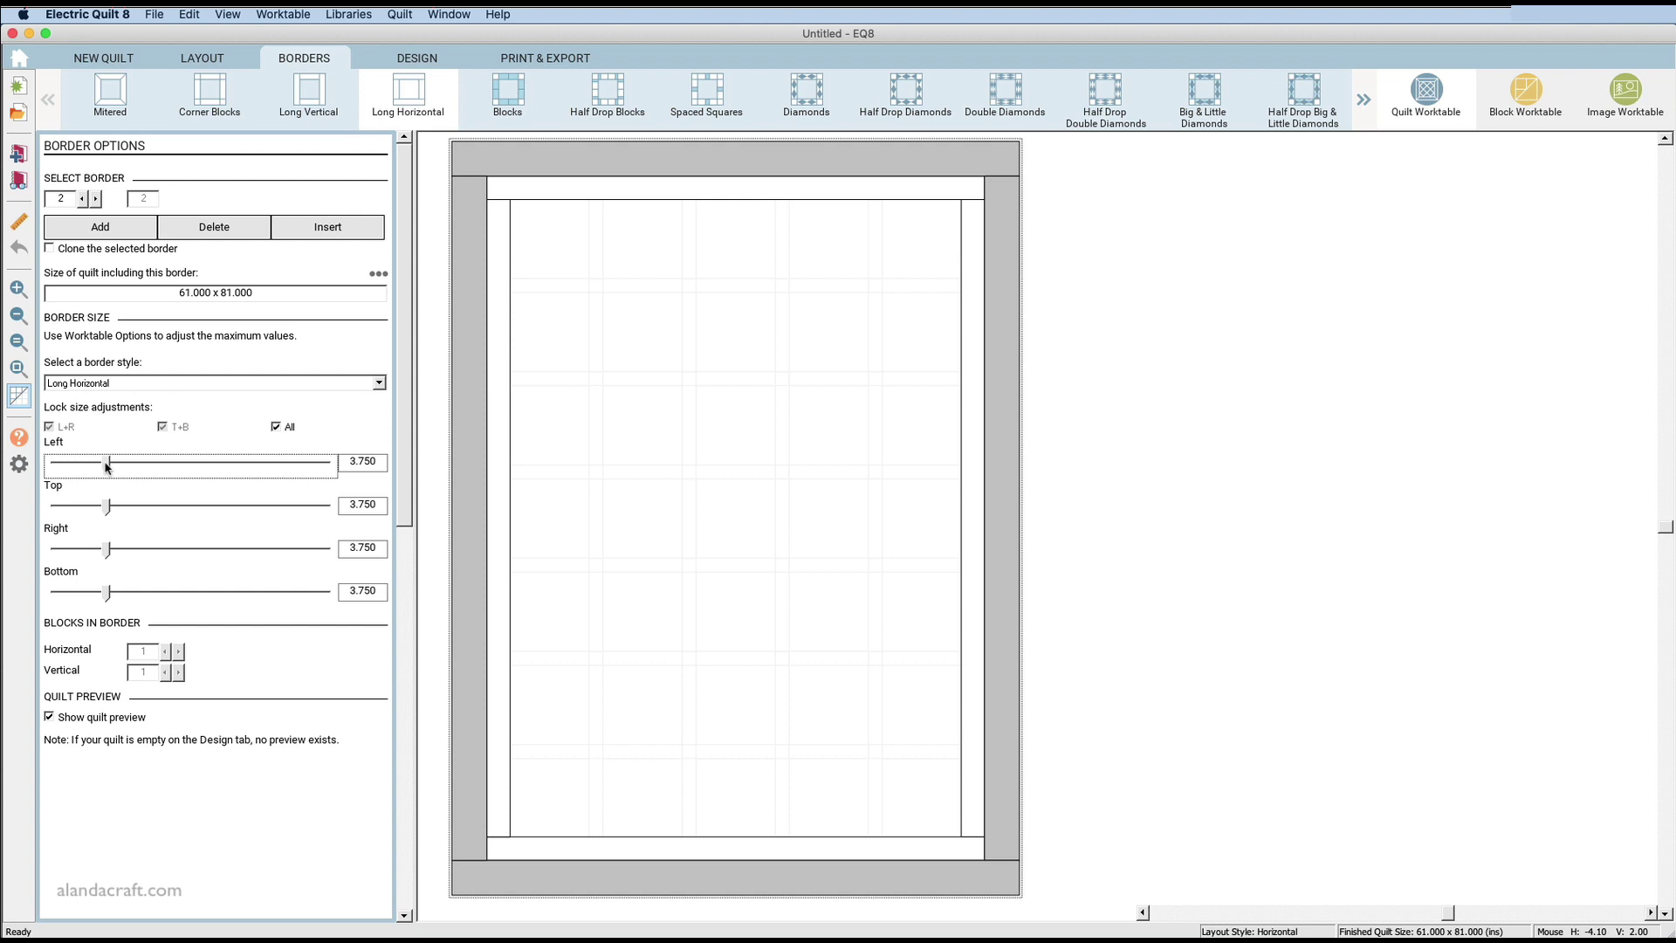
left_click_drag(108, 467, 104, 468)
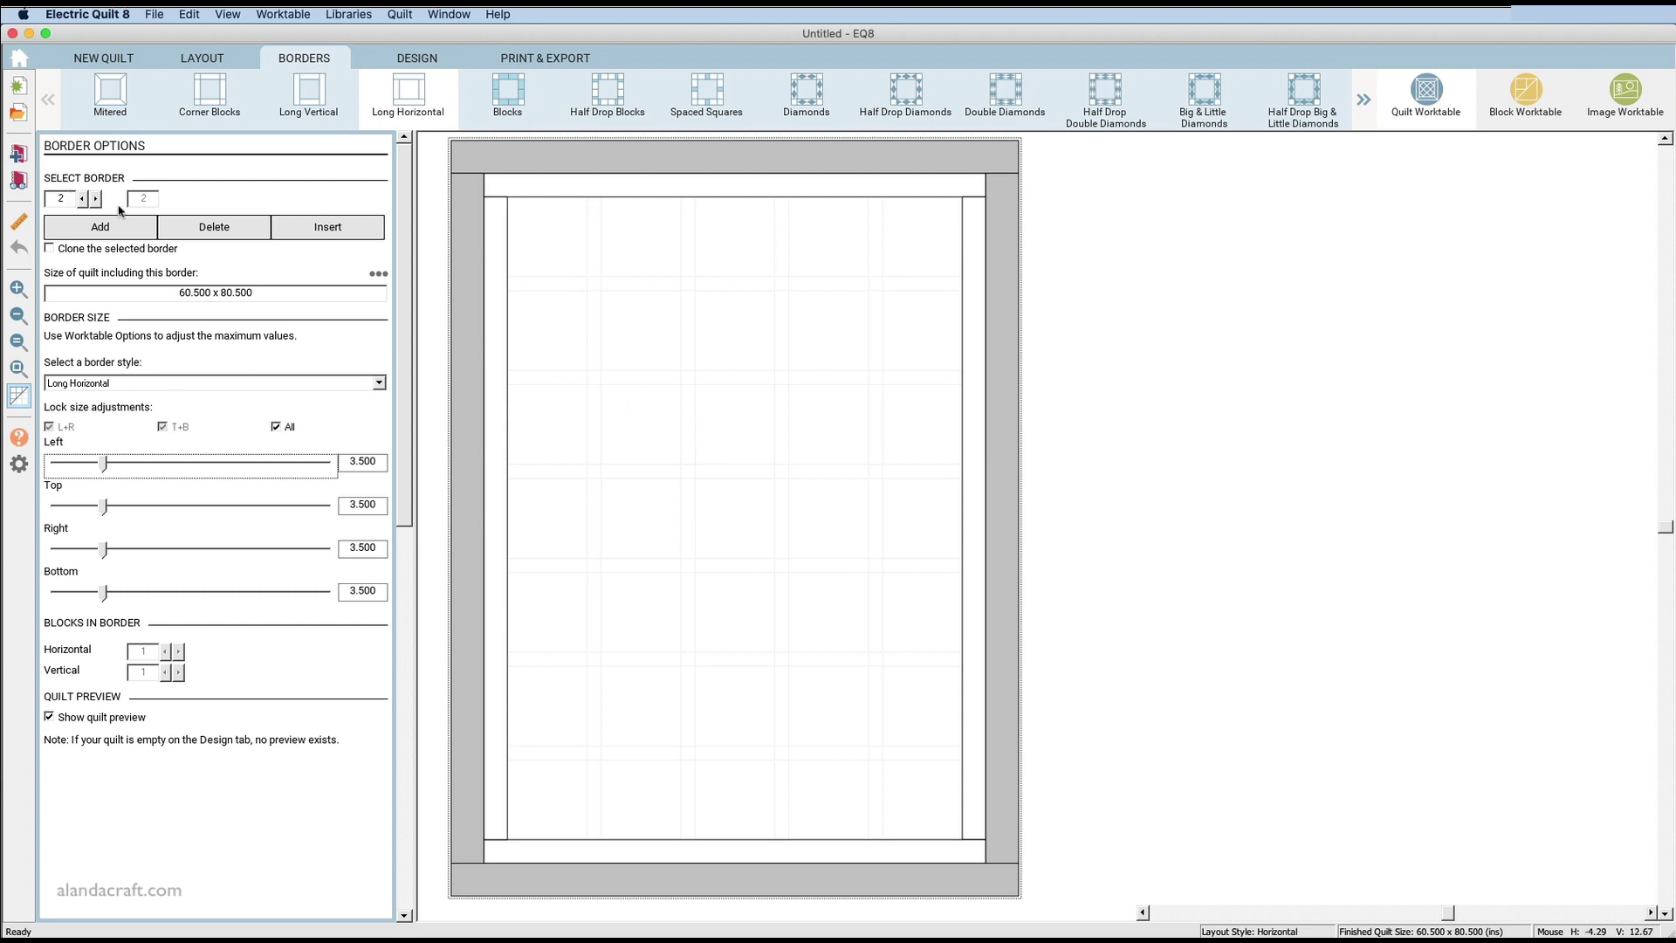
Try the Corner Blocks, Spaced Squares and Long Vertical styles on the second border, and return it to Long Horizontal.
left_click(137, 384)
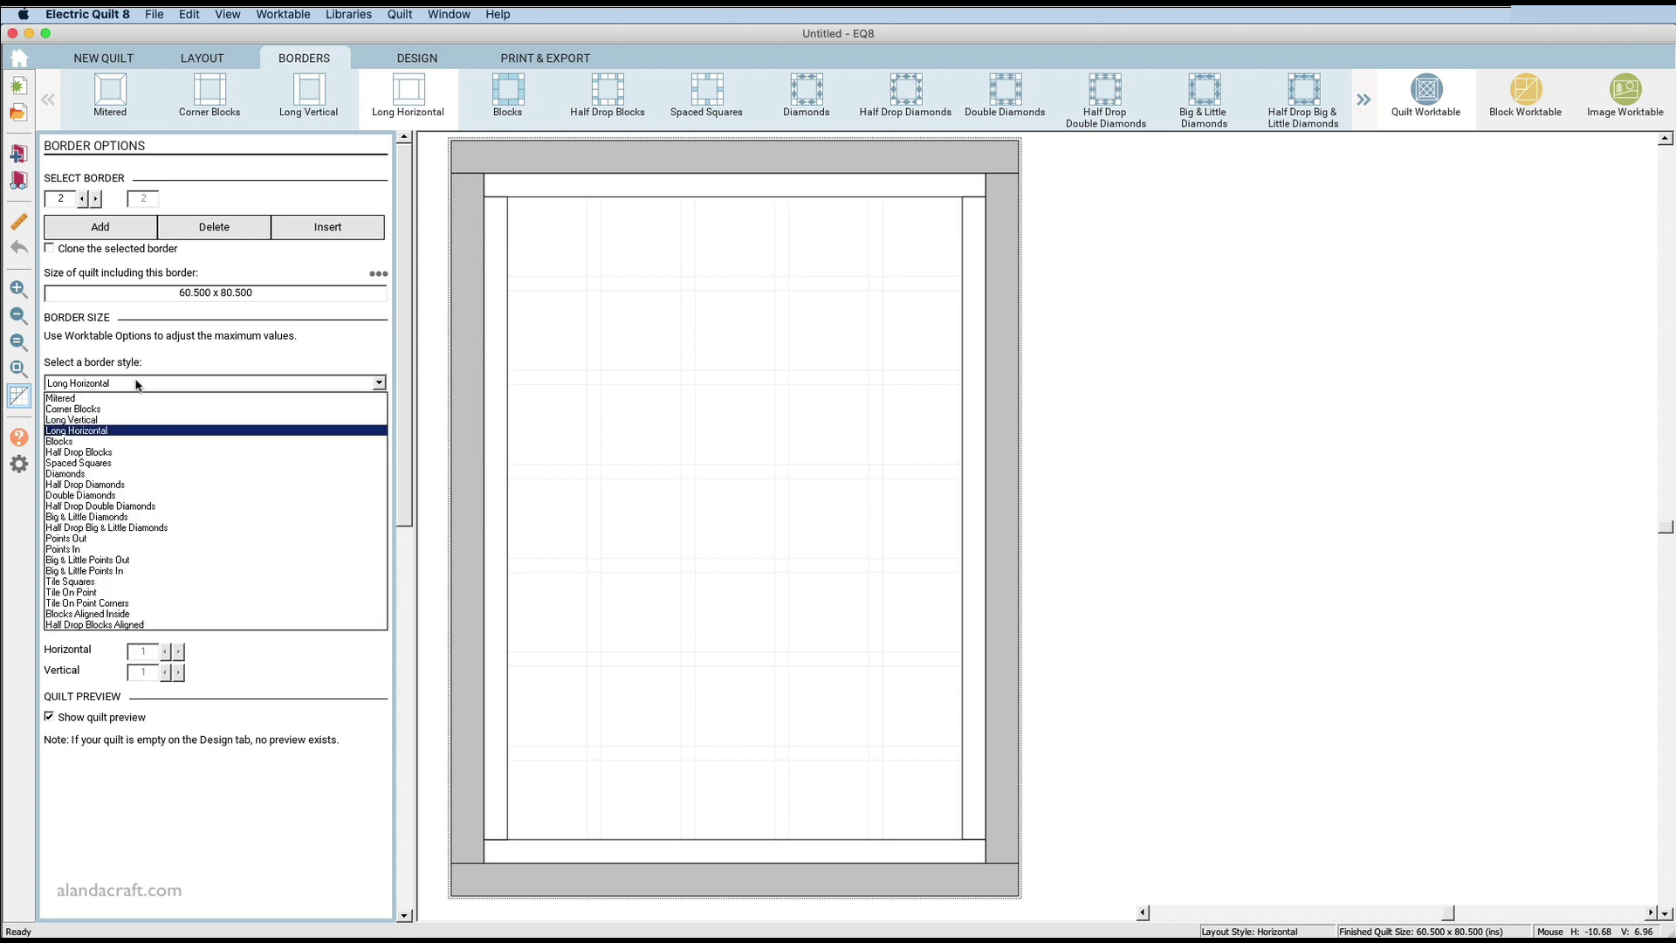
left_click(80, 409)
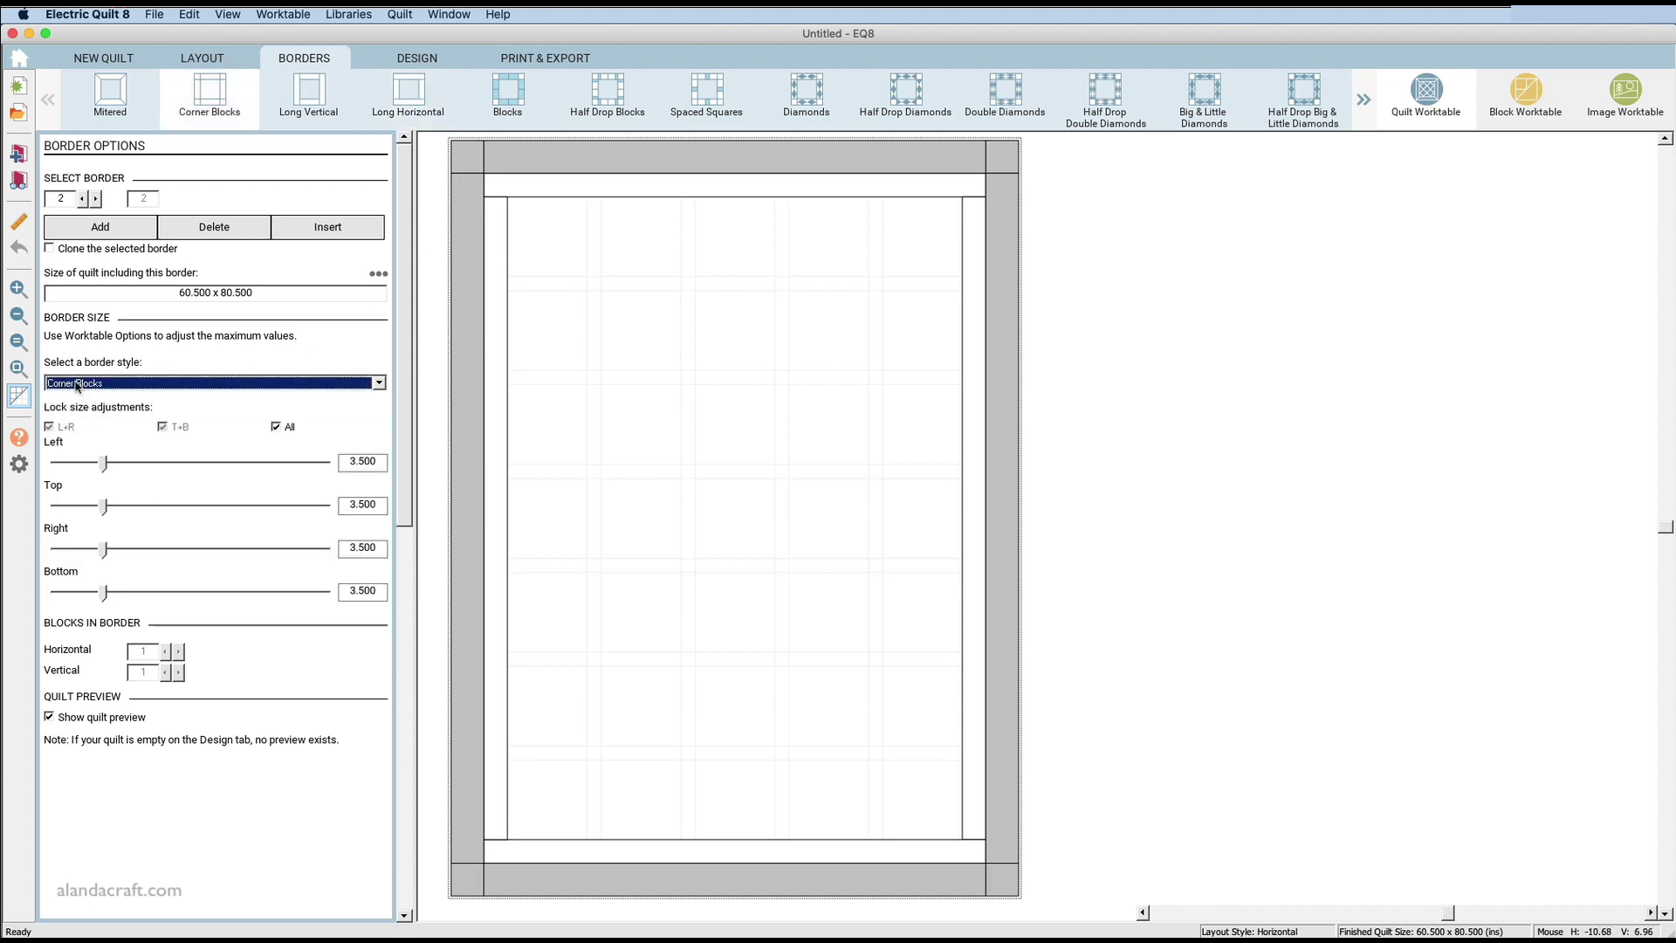
left_click(77, 384)
left_click(71, 467)
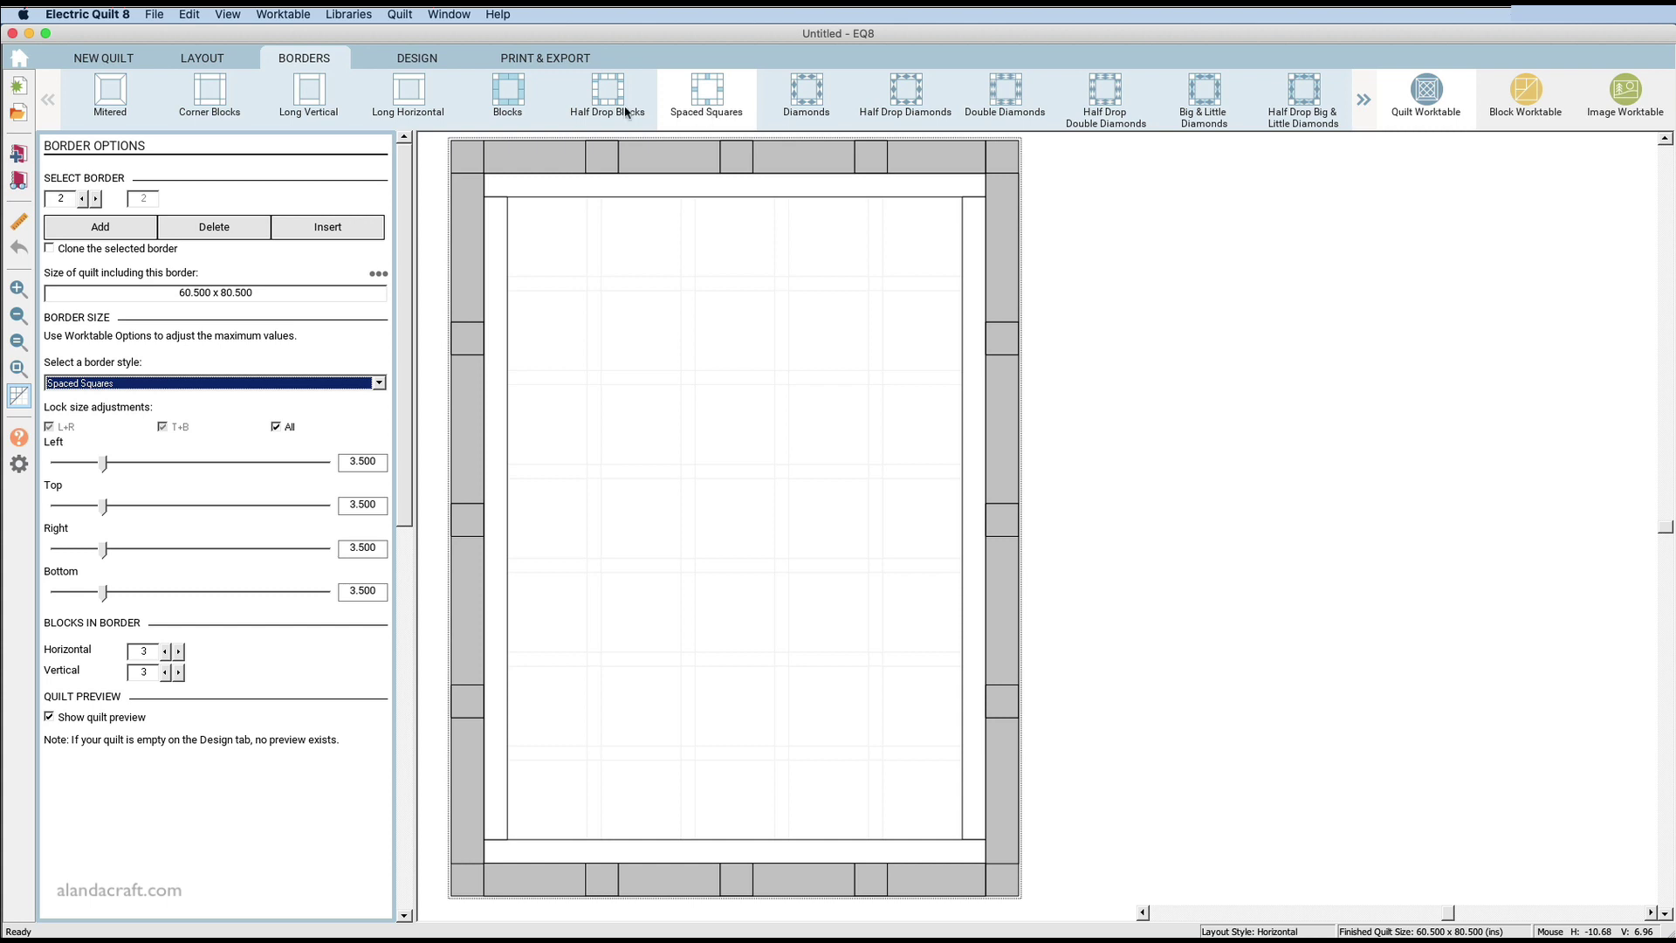
left_click(200, 102)
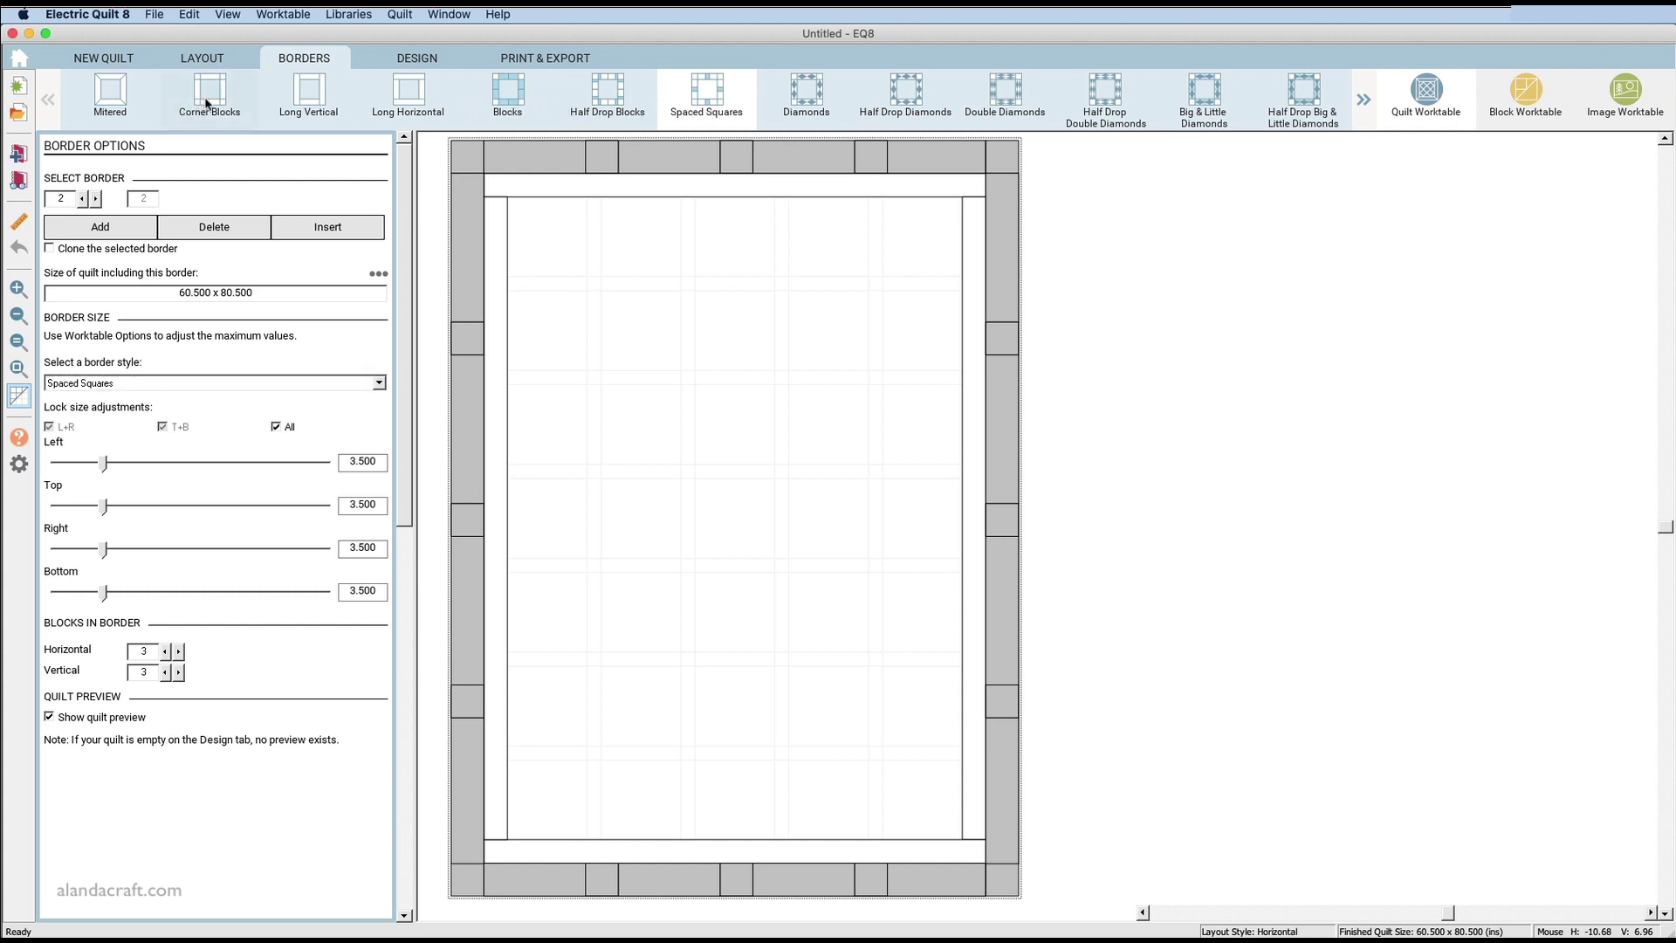
left_click(306, 104)
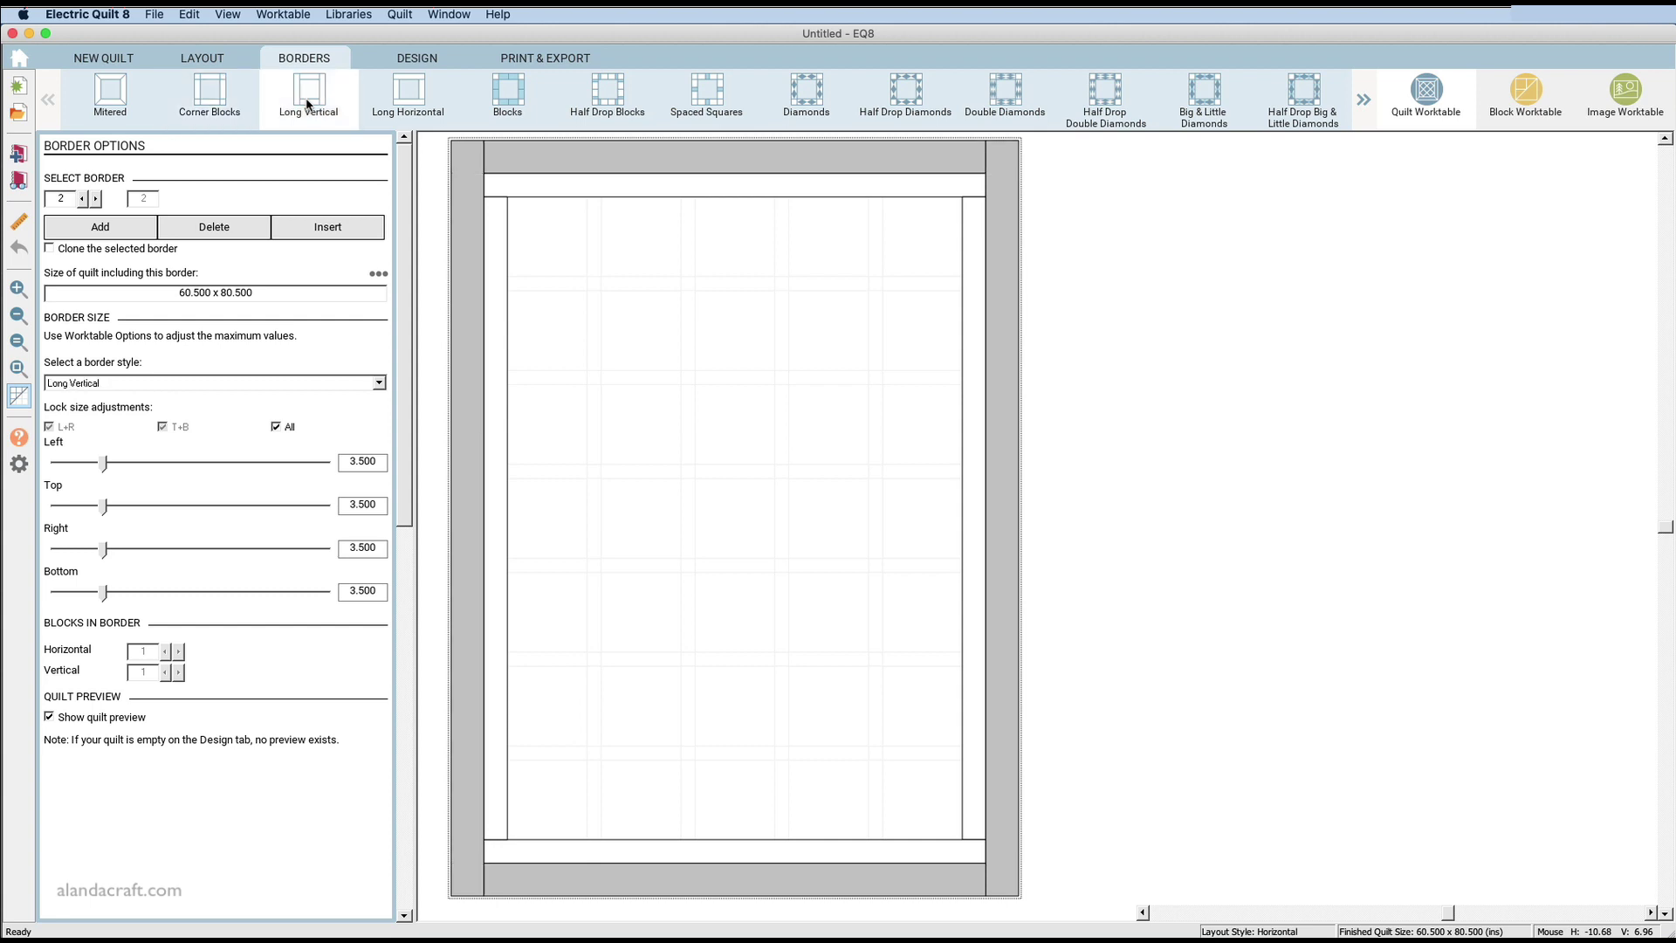
left_click(397, 101)
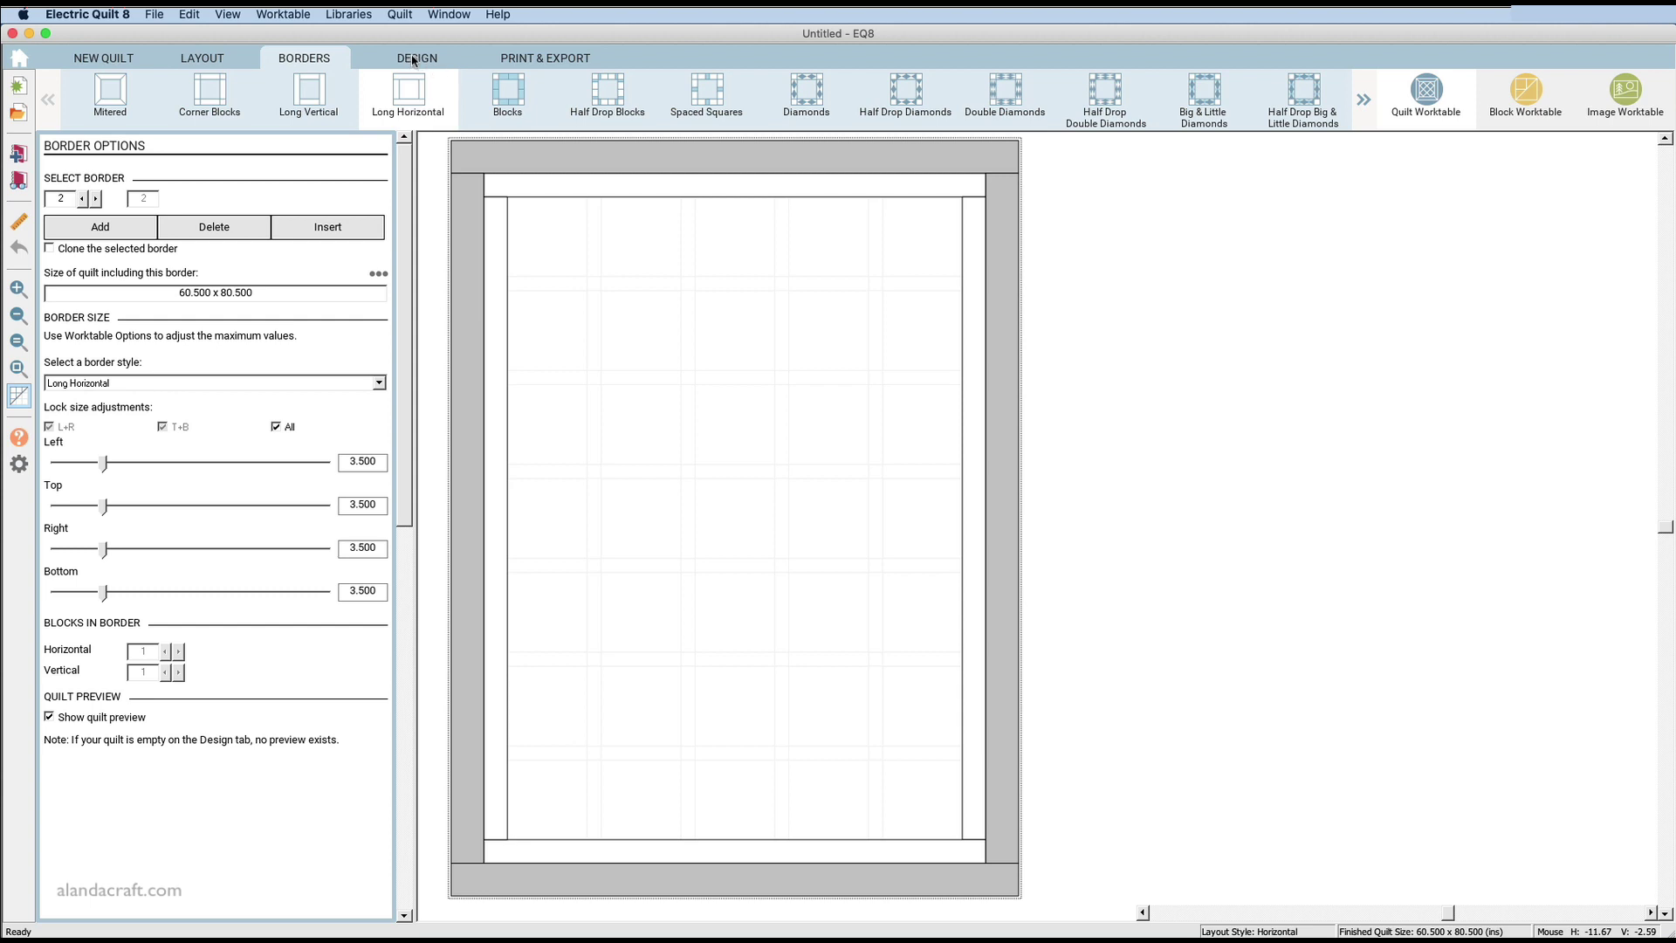
Set the orange and blue eight-pointed star block in alternating spaces of the quilt's first three rows, starting at the upper-left corner.
left_click(413, 60)
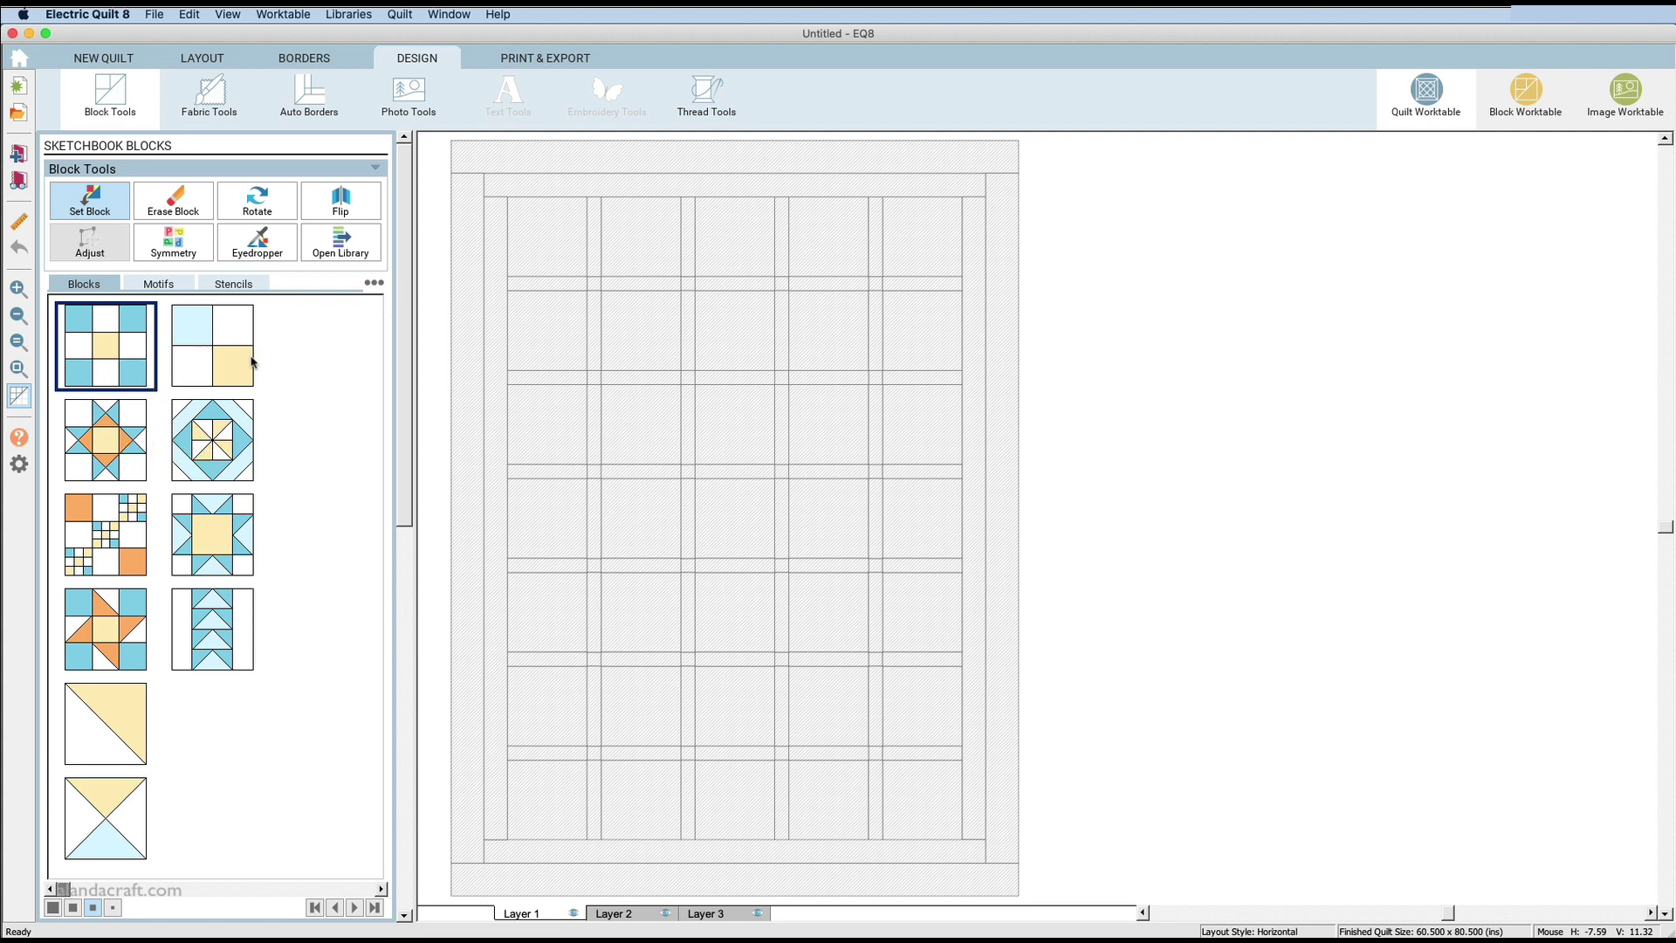
left_click(103, 436)
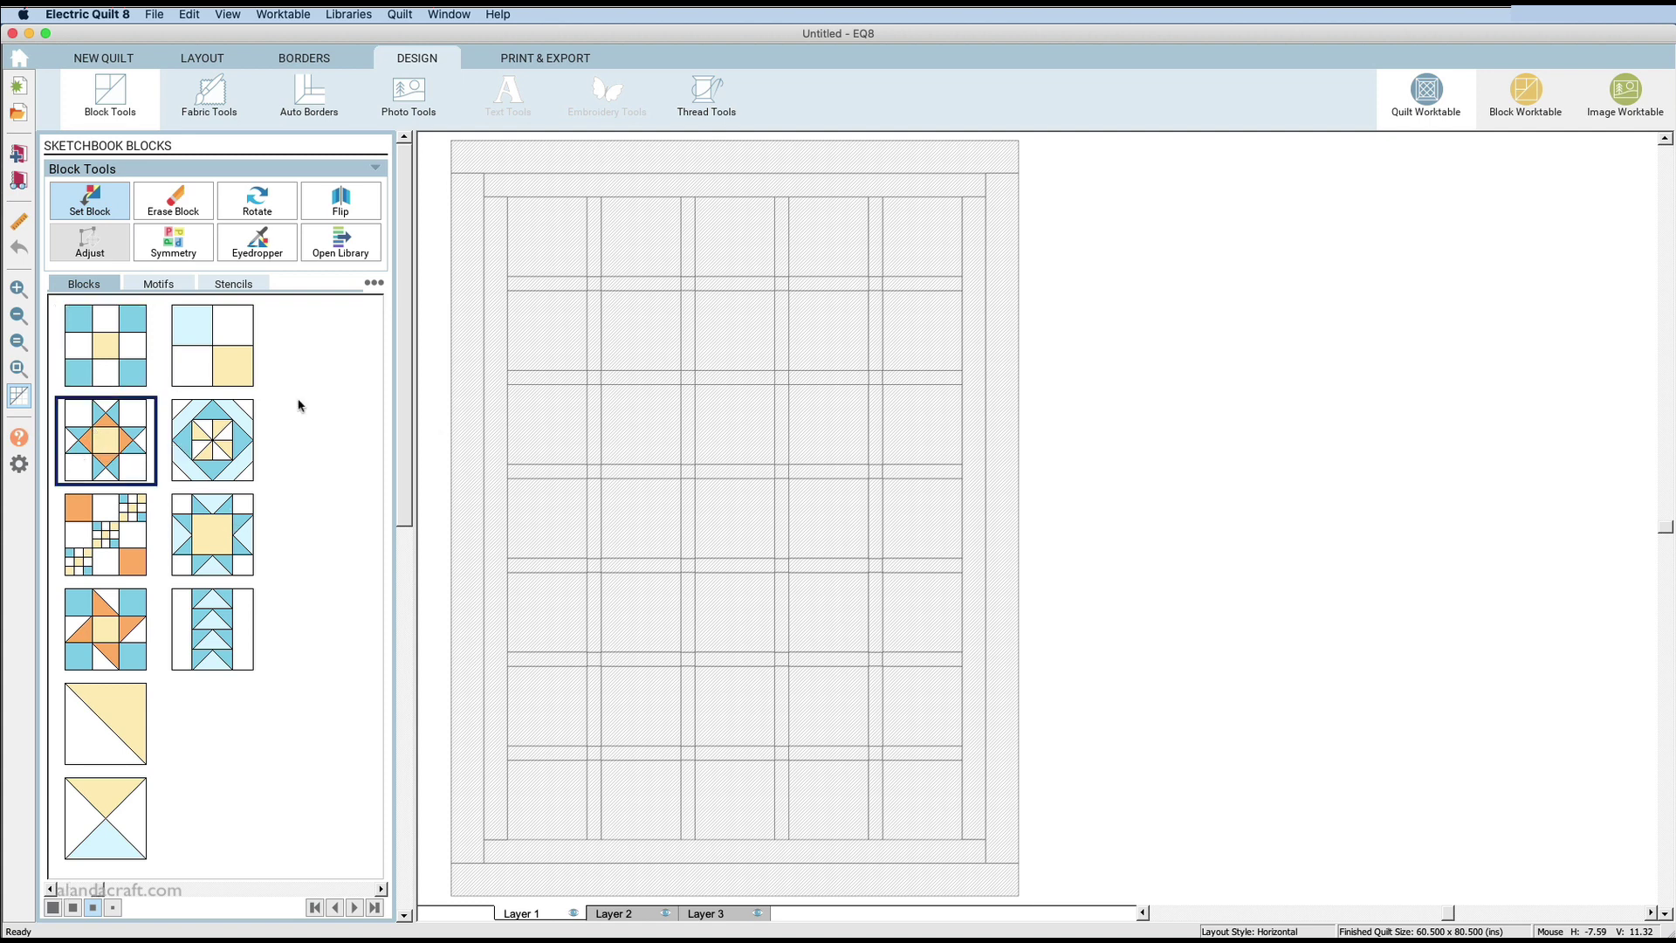
left_click(546, 239)
left_click(729, 235)
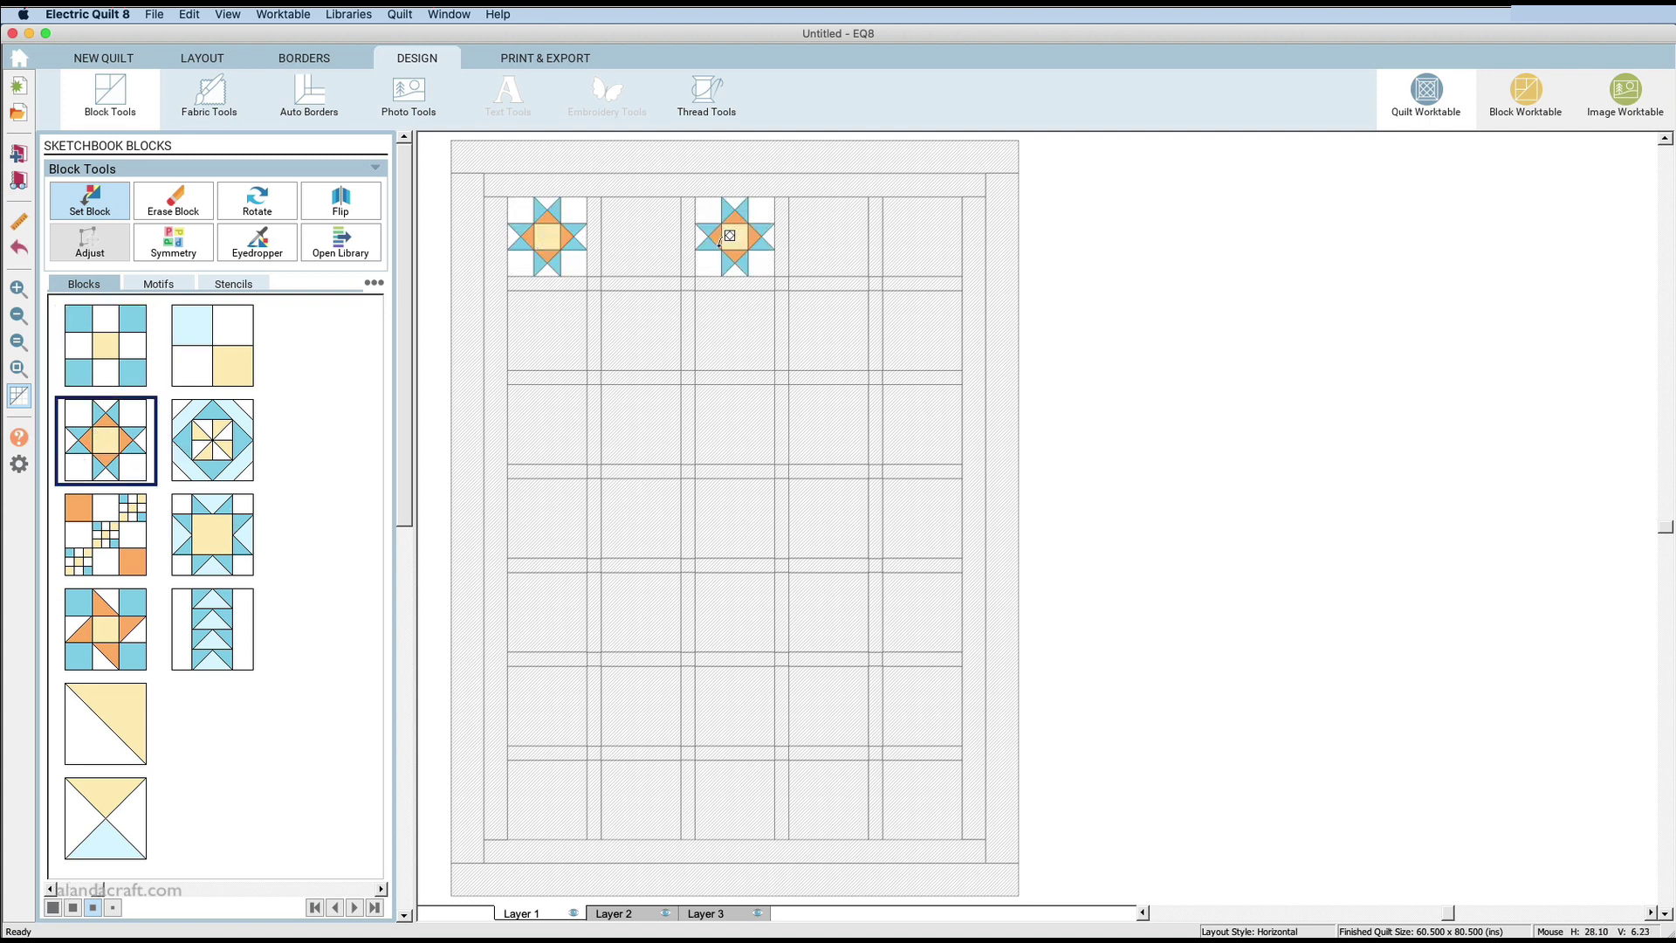
left_click(904, 238)
left_click(820, 328)
left_click(636, 327)
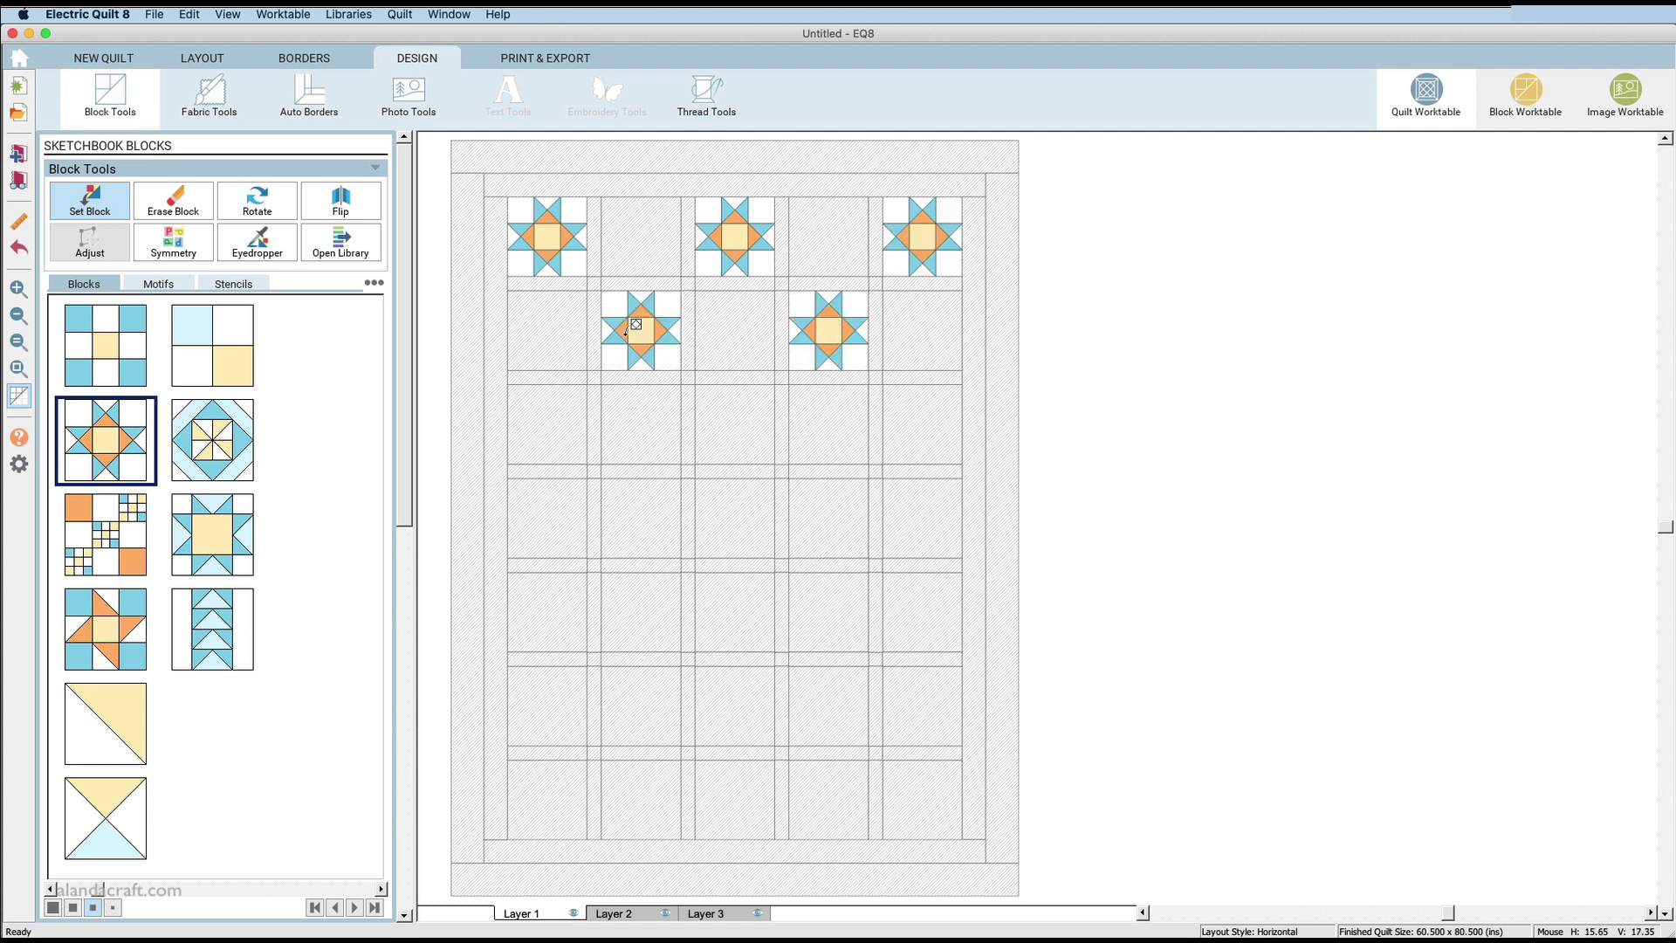
left_click(566, 427)
left_click(748, 427)
left_click(923, 427)
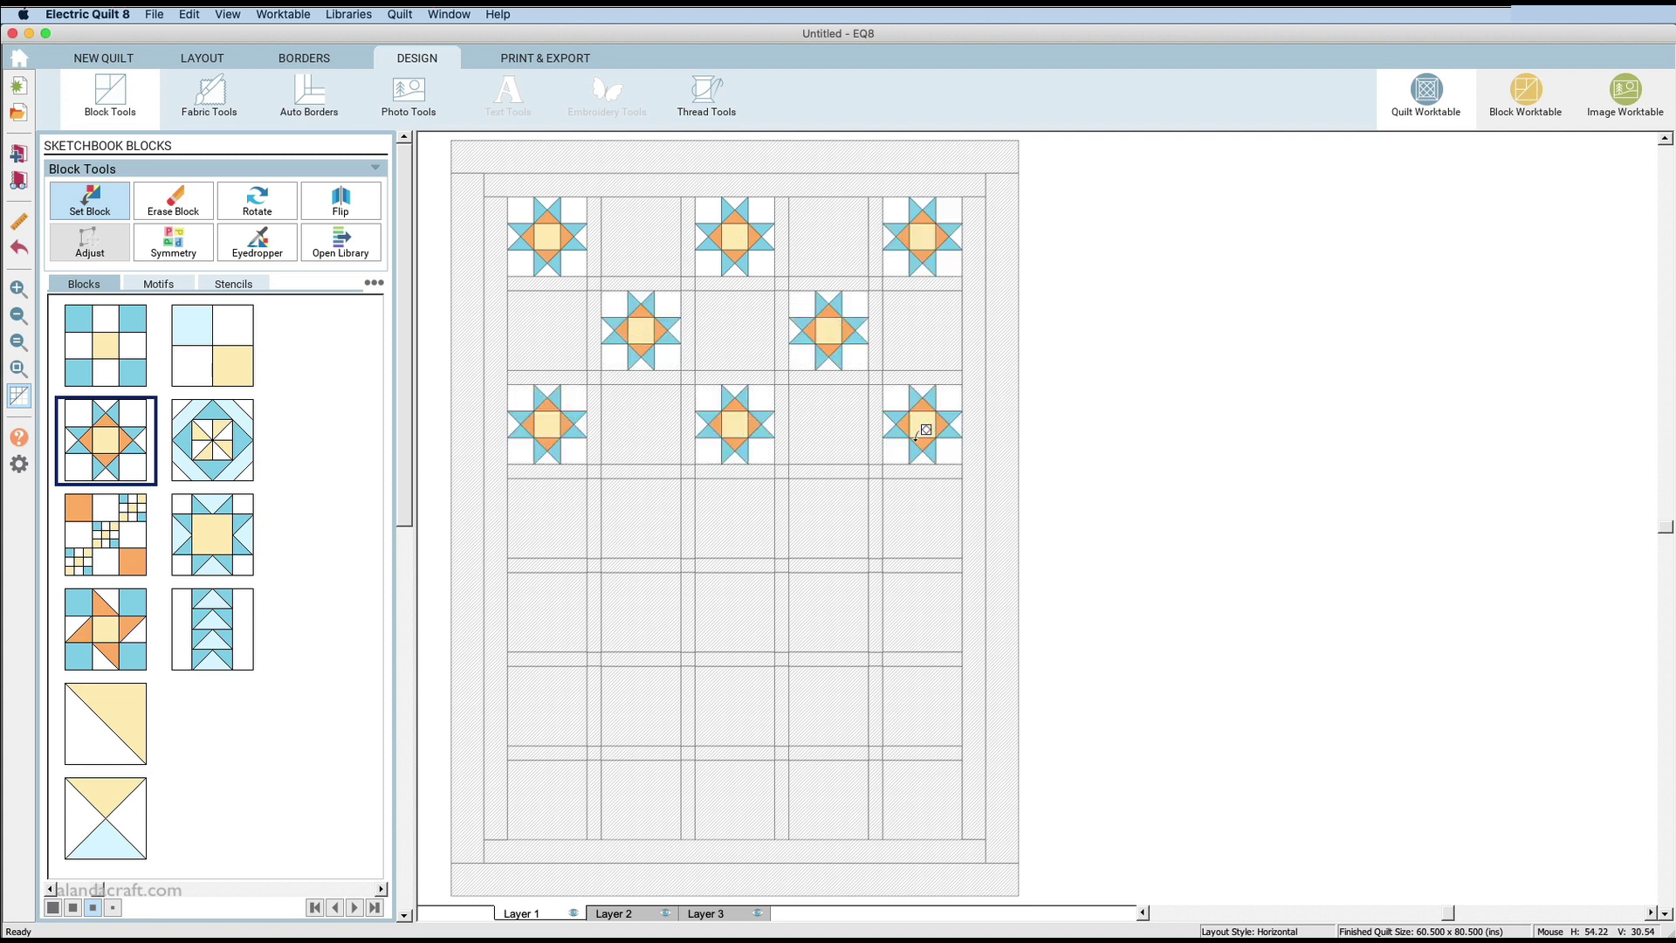
Try filling every block space of the quilt with the star block at once, and undo the fill.
left_click(633, 526, "super")
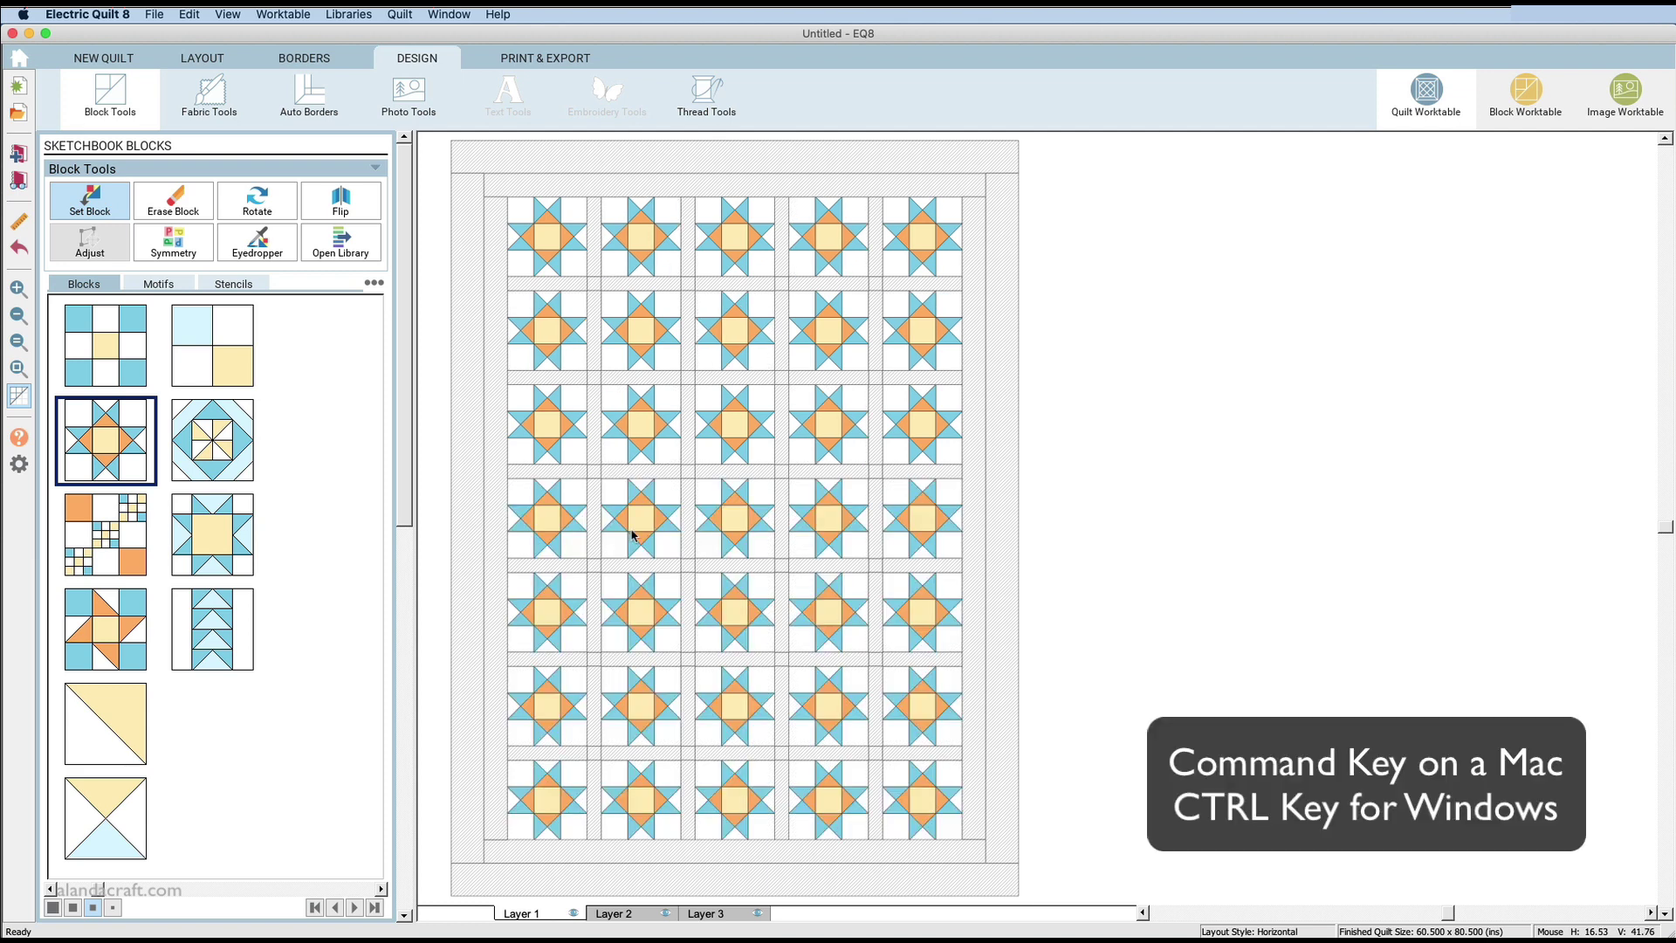
key("super+z")
Set the star block in alternating spaces of the quilt's fourth to seventh rows, continuing the checkerboard placement.
left_click(635, 515)
left_click(825, 505)
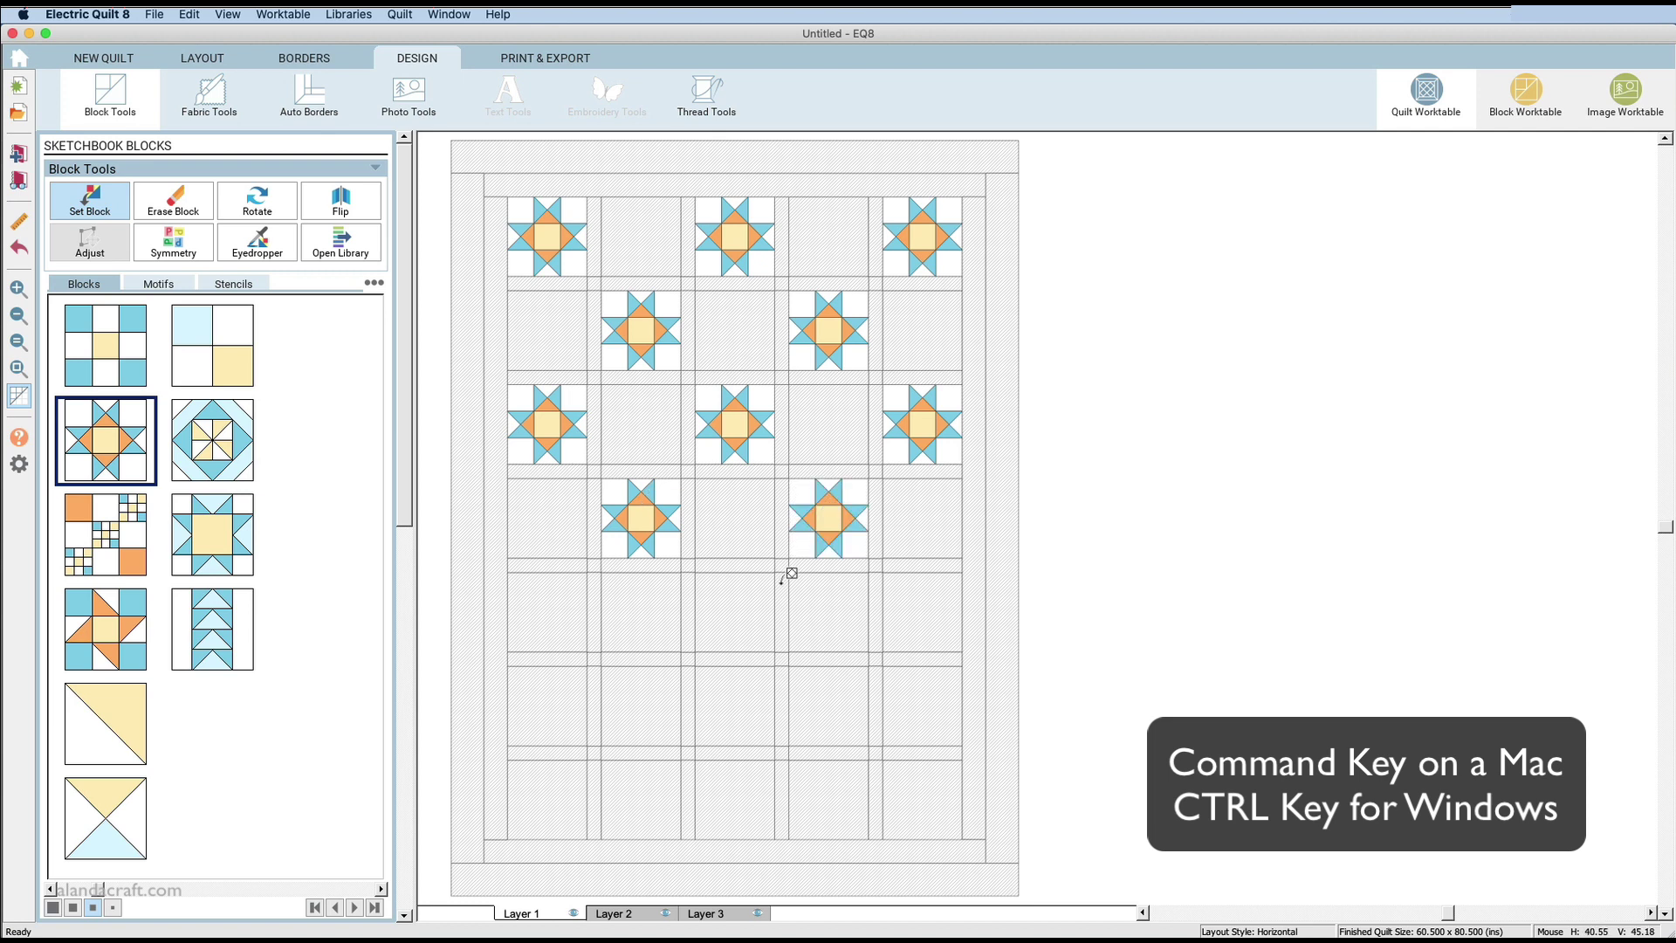
left_click(550, 602)
left_click(736, 605)
left_click(925, 608)
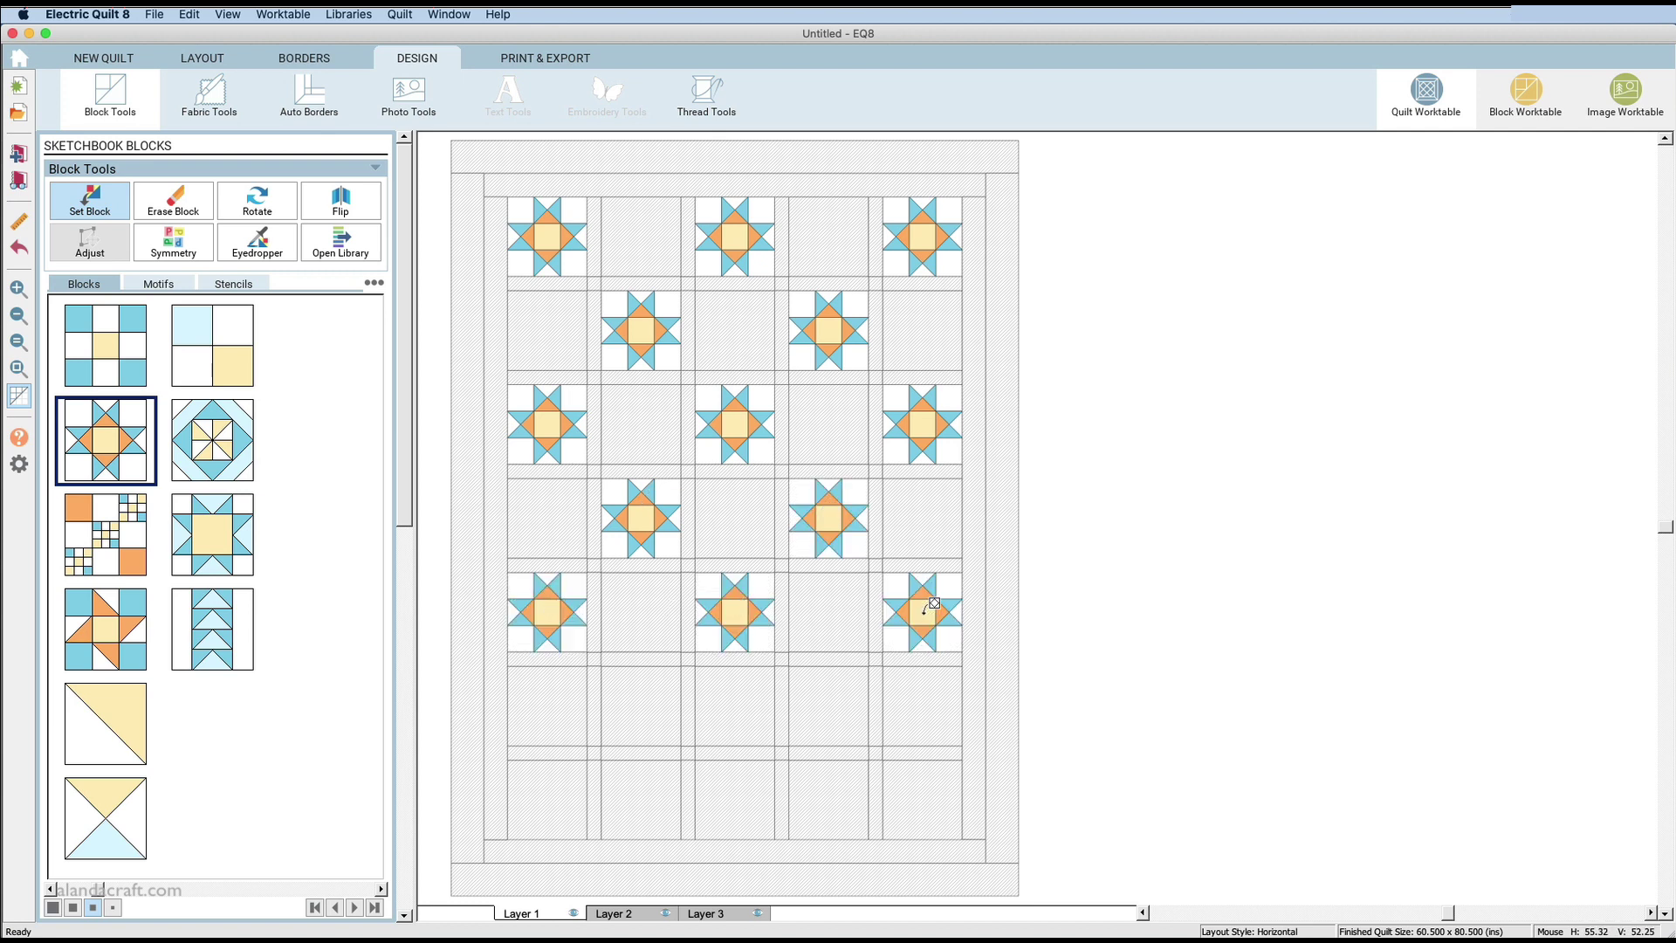
left_click(643, 694)
left_click(840, 698)
left_click(568, 785)
left_click(752, 787)
left_click(947, 789)
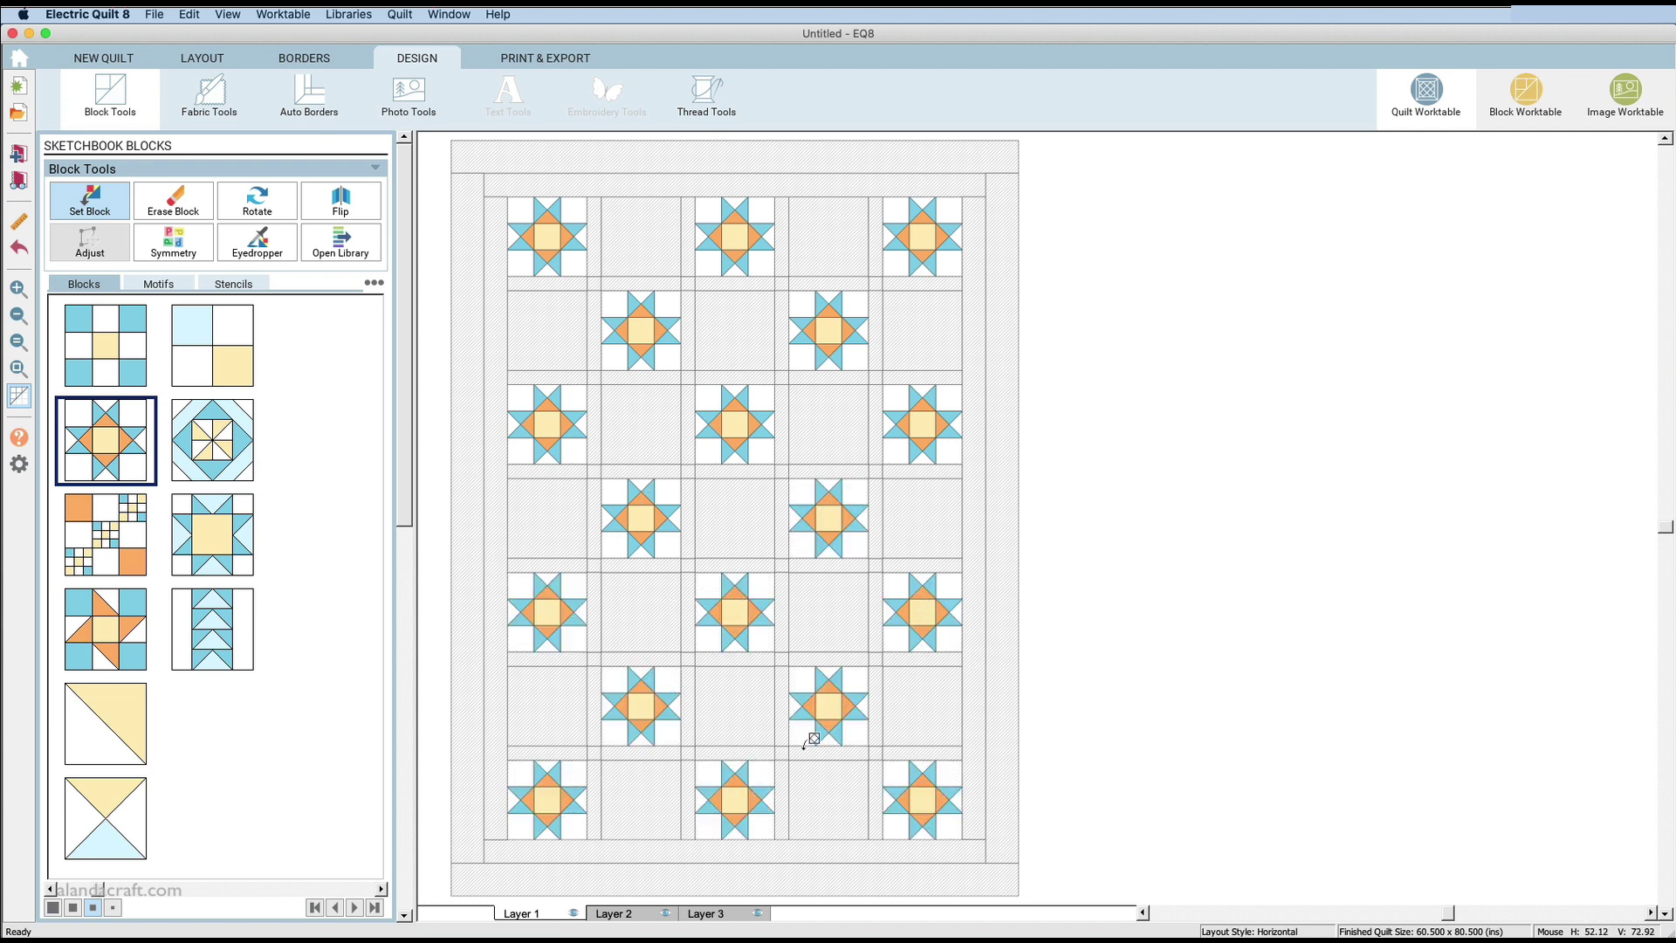
Fill the remaining empty block spaces of the quilt with the blue, white and yellow nine-patch block.
left_click(121, 364)
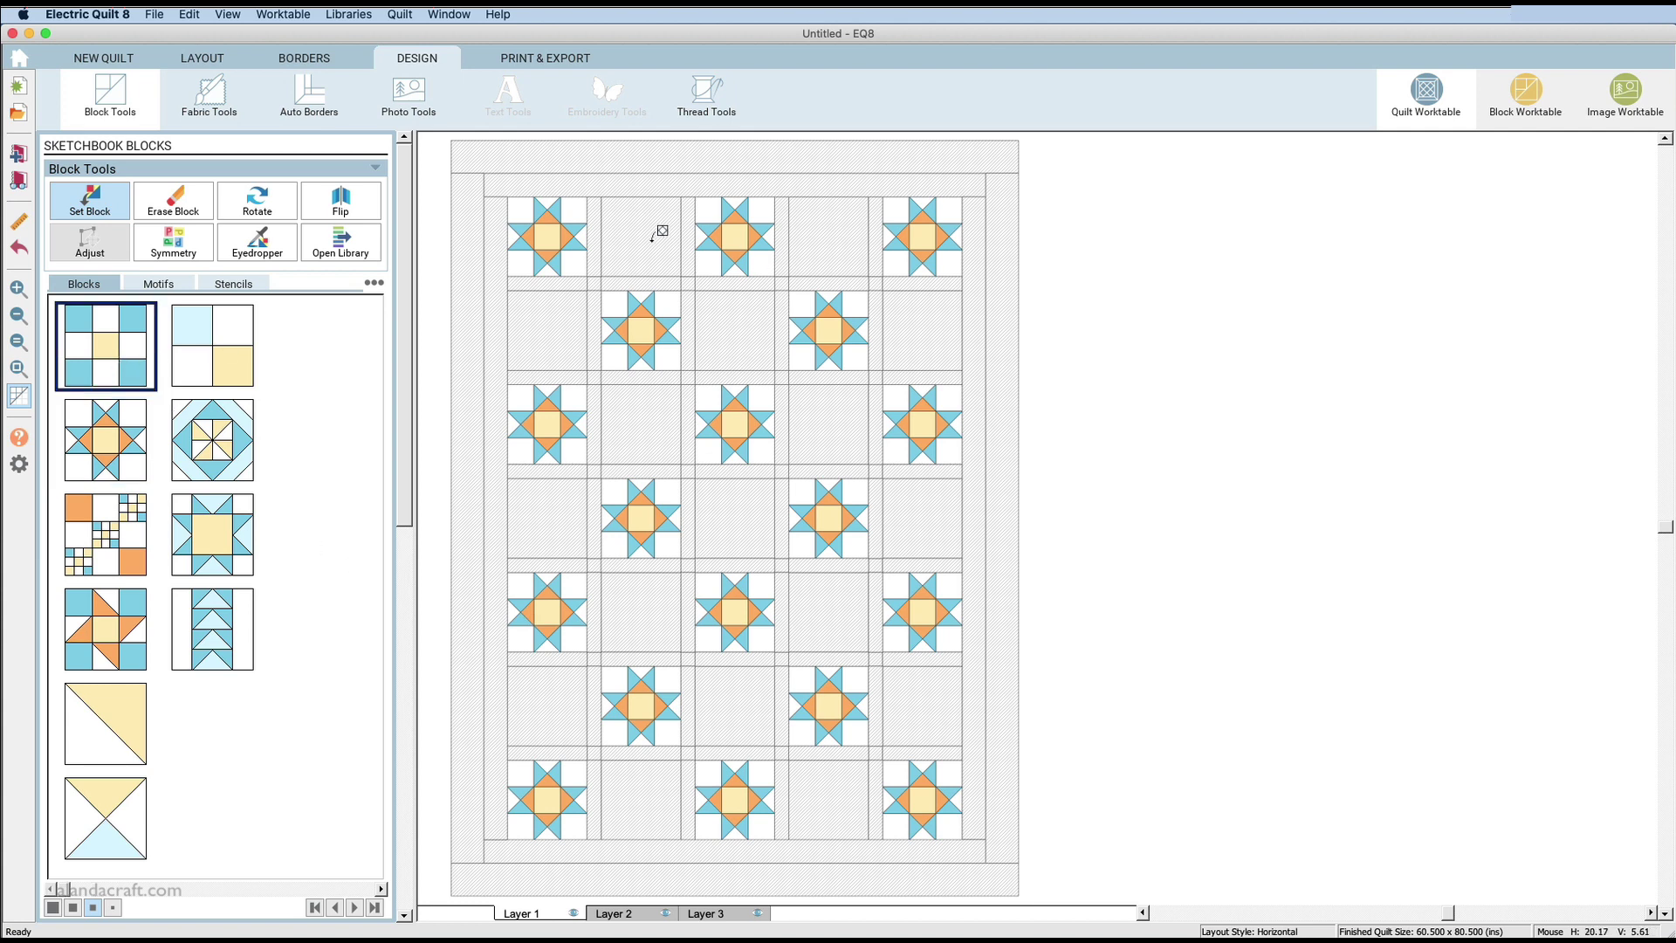
left_click(660, 234)
left_click(825, 238)
left_click(730, 315)
left_click(545, 332)
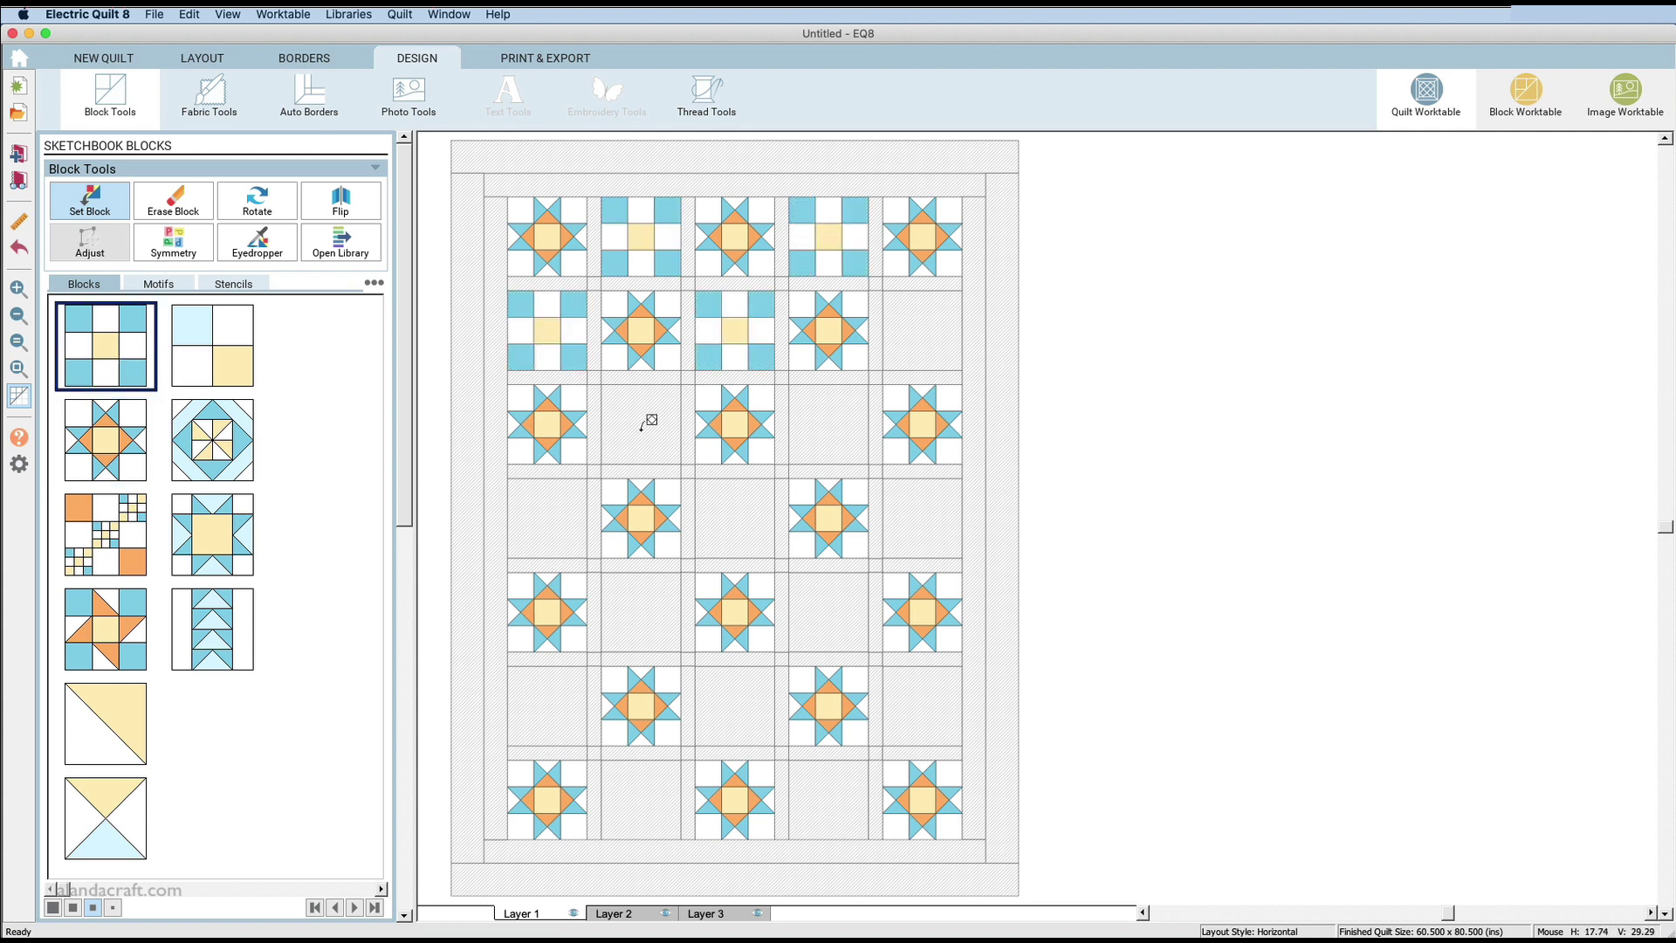
left_click(643, 425)
left_click(914, 352)
left_click(833, 419)
left_click(918, 514)
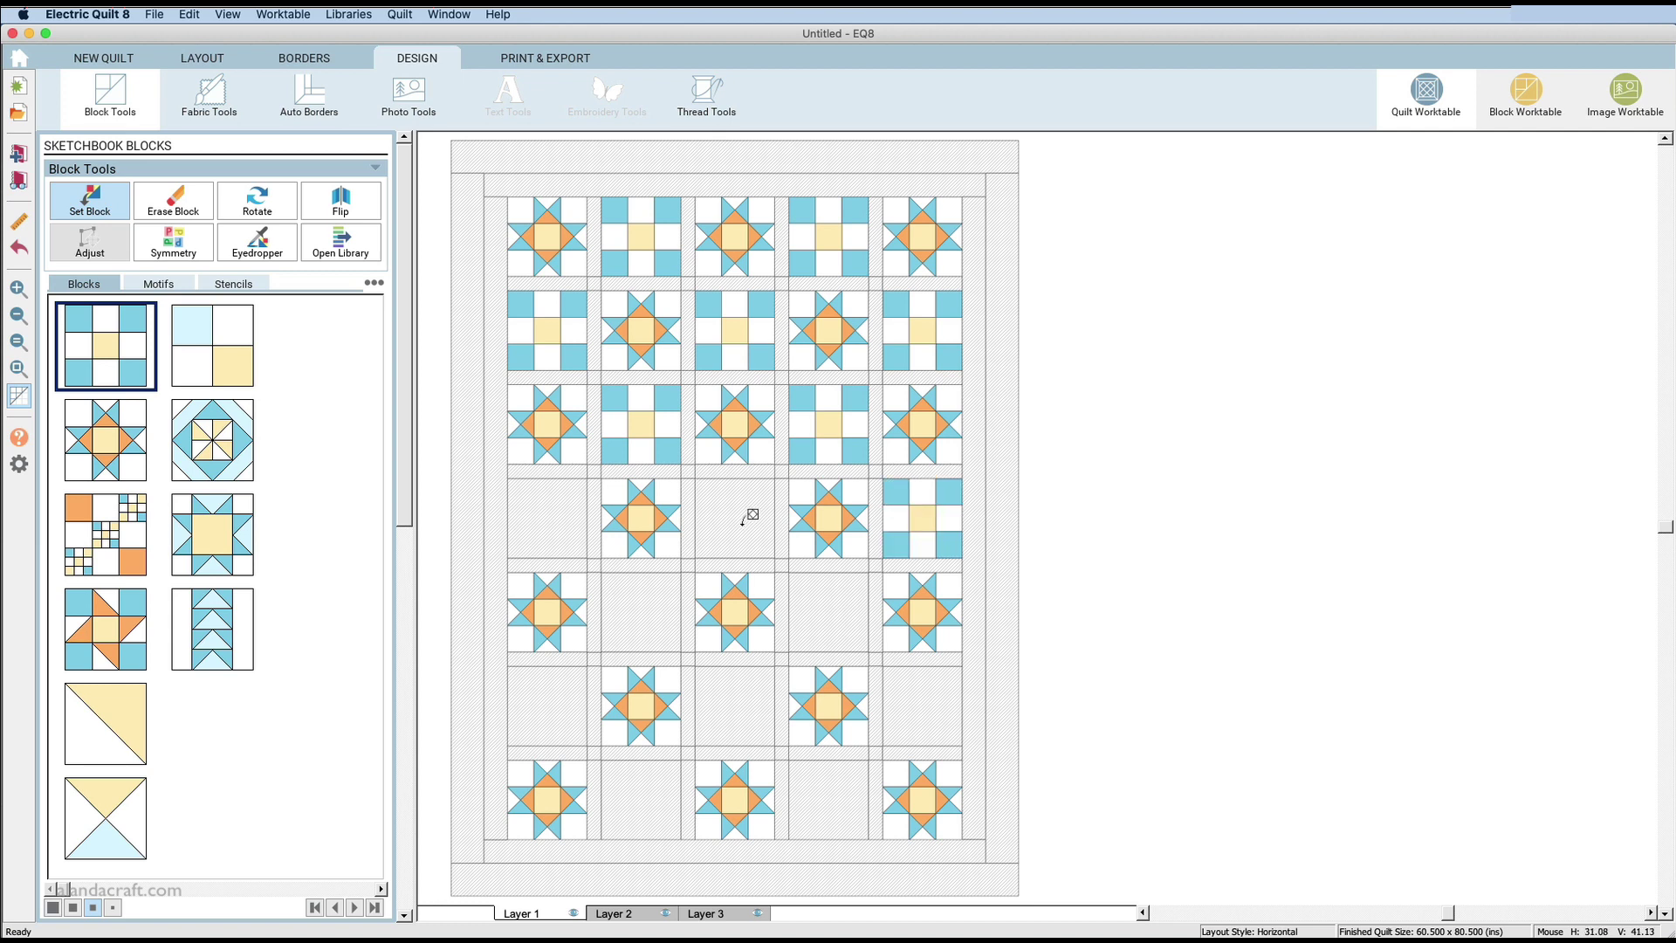
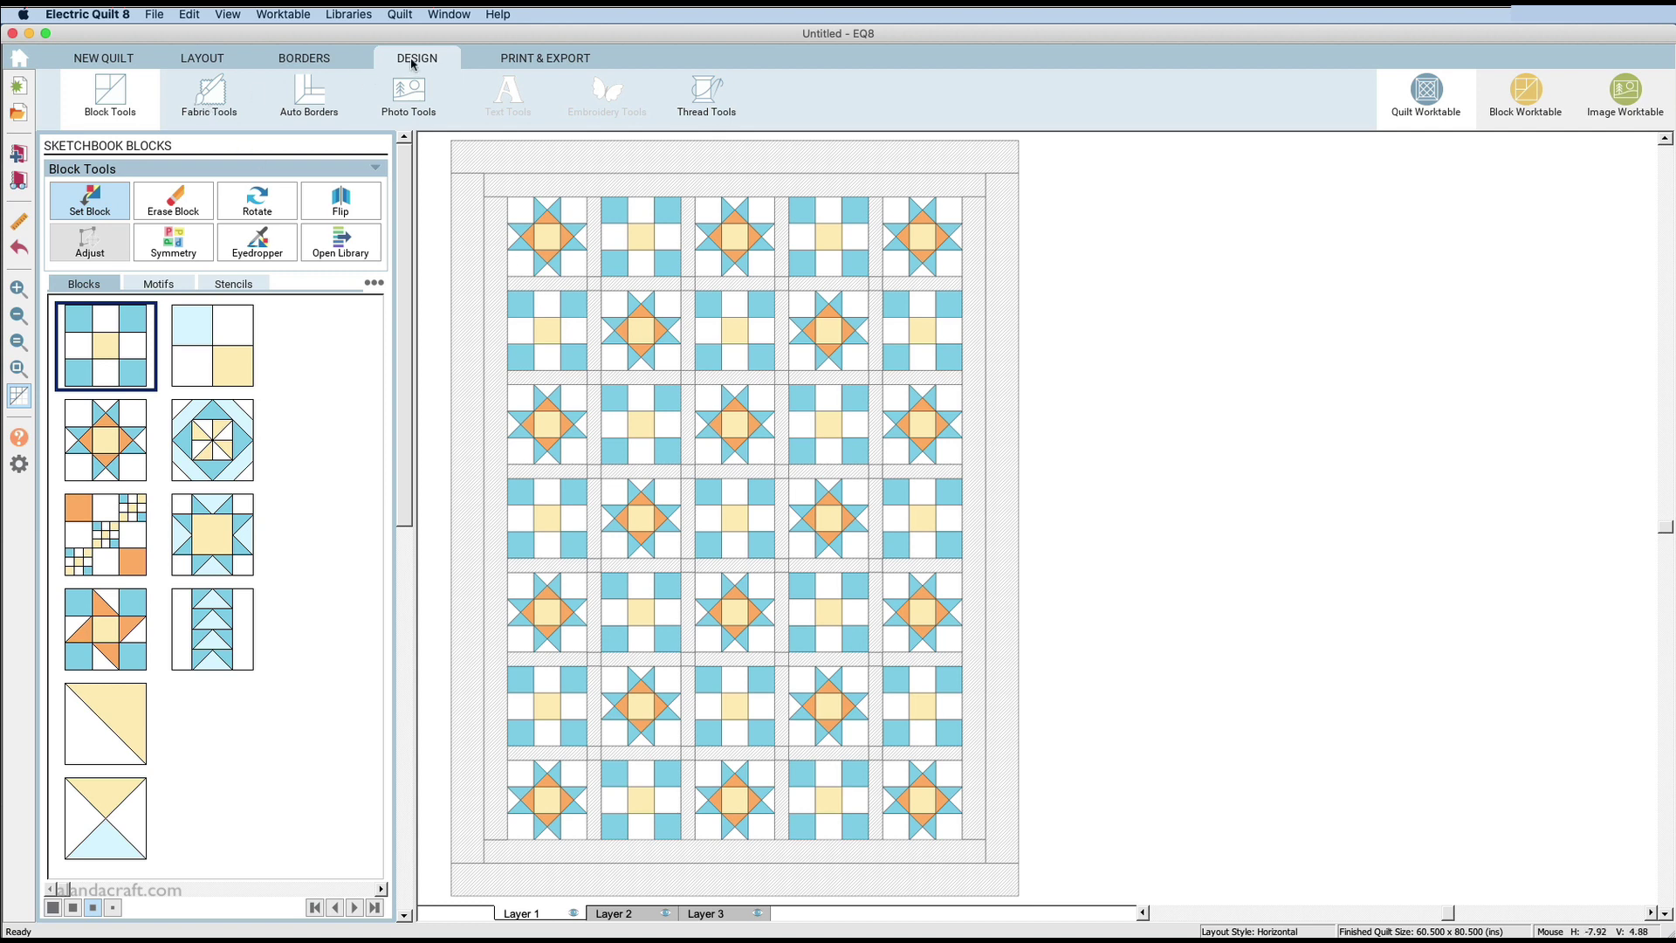
Try painting a single horizontal sashing strip solid pink, and undo the colouring.
left_click(206, 103)
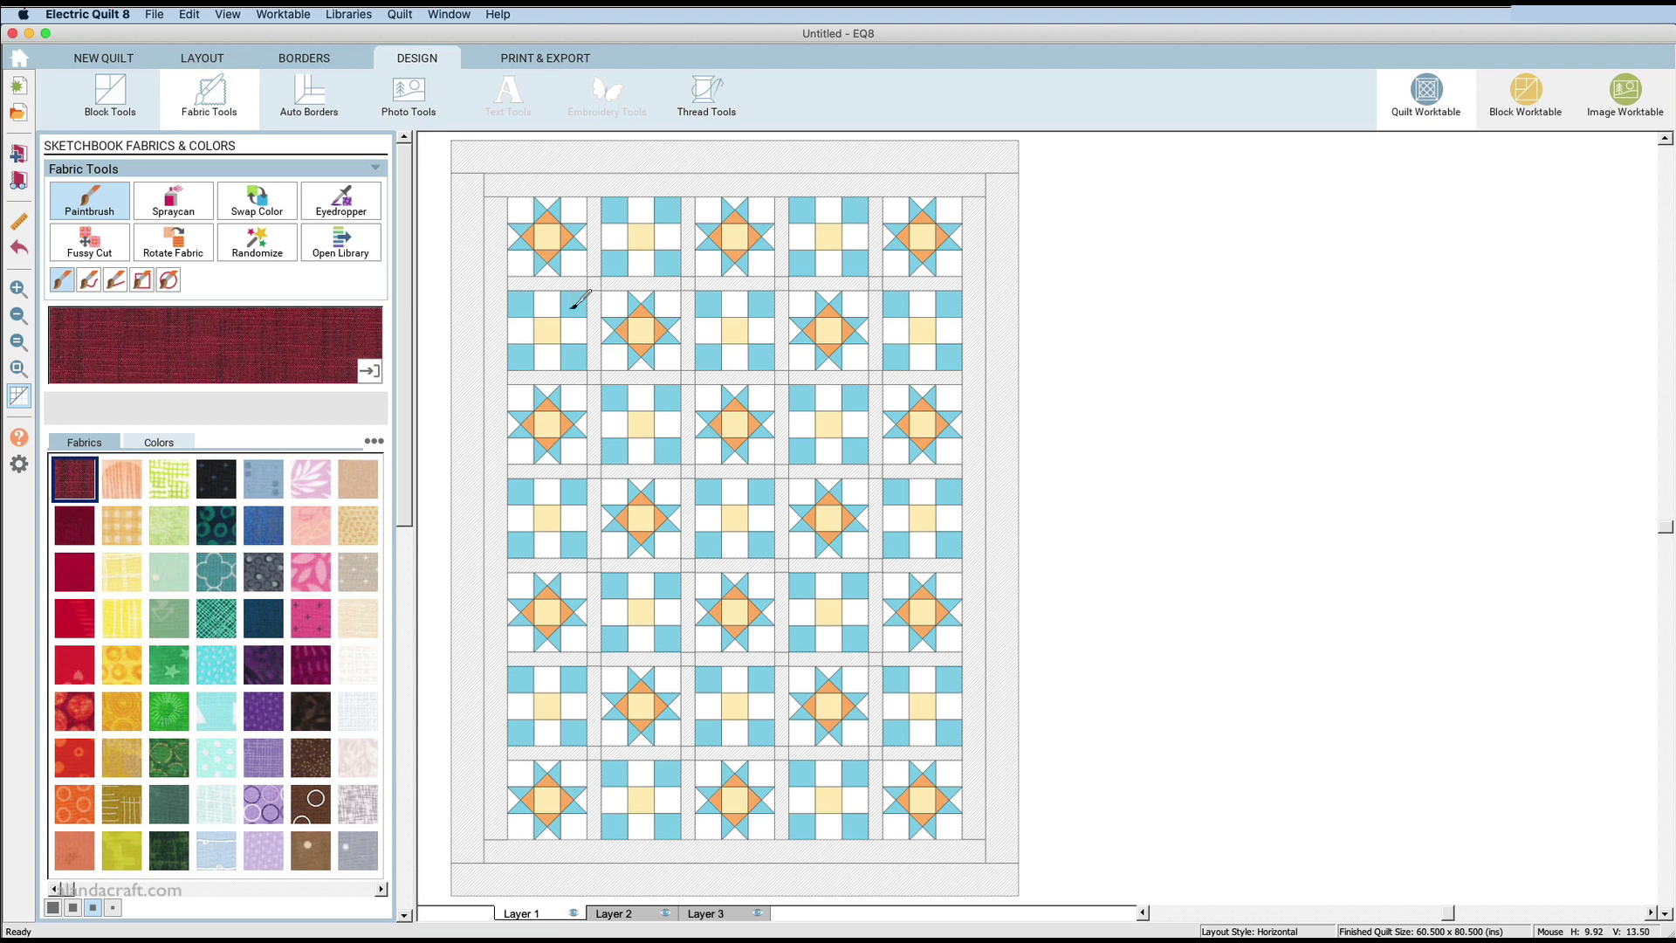
left_click(163, 443)
left_click(196, 548)
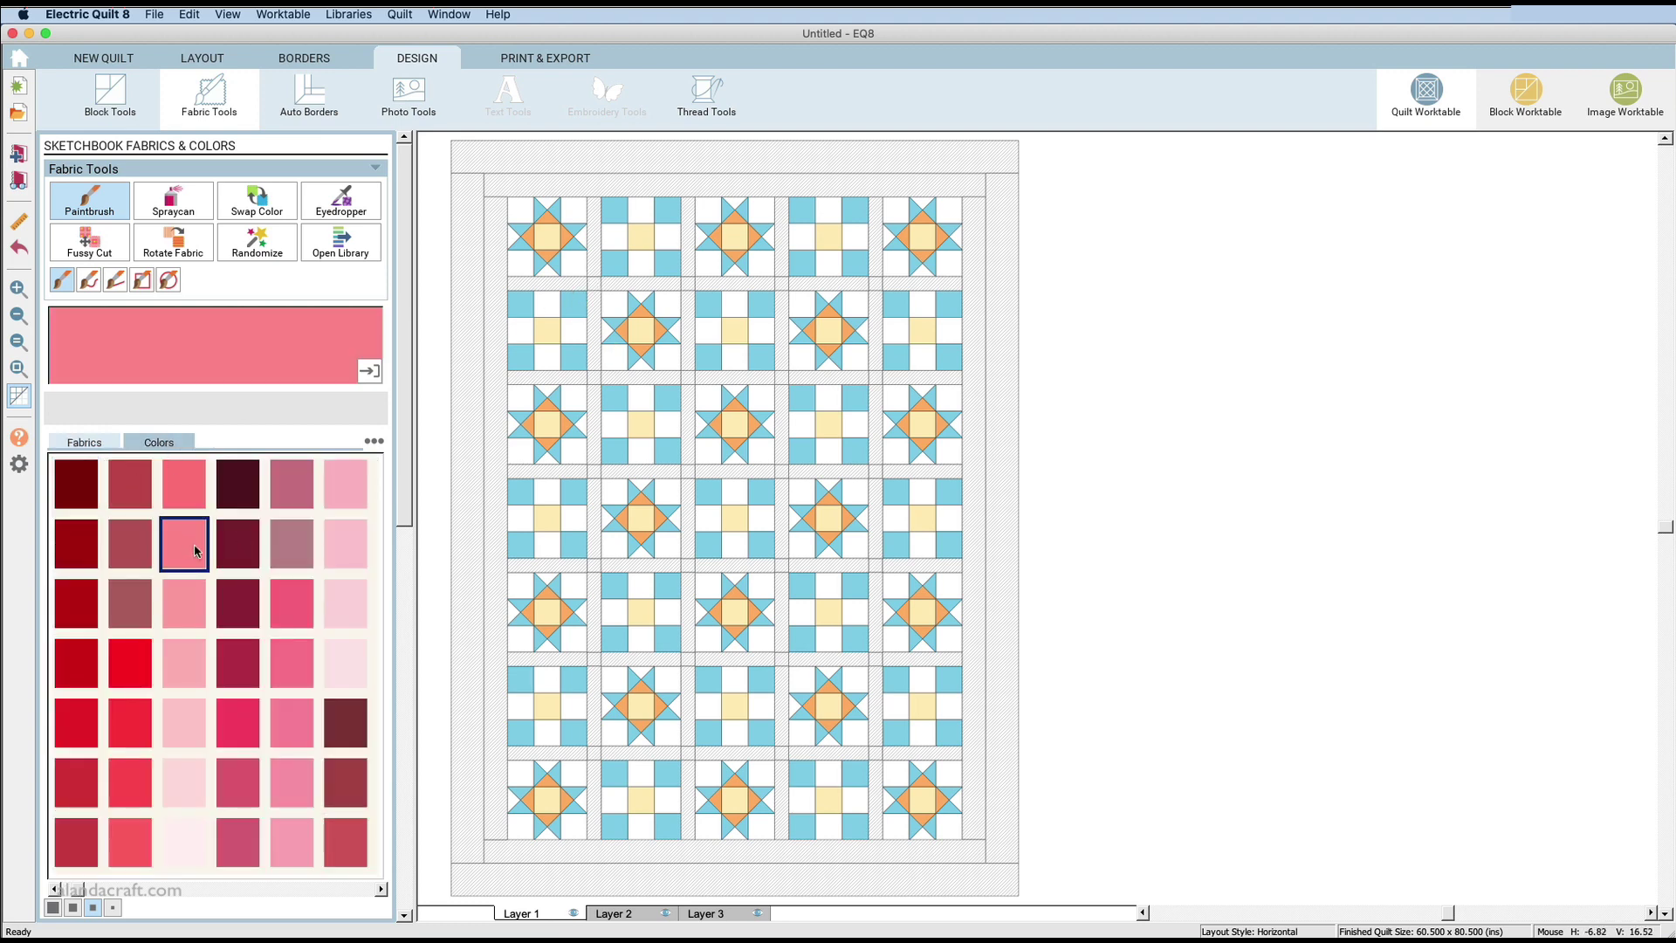
left_click(577, 377)
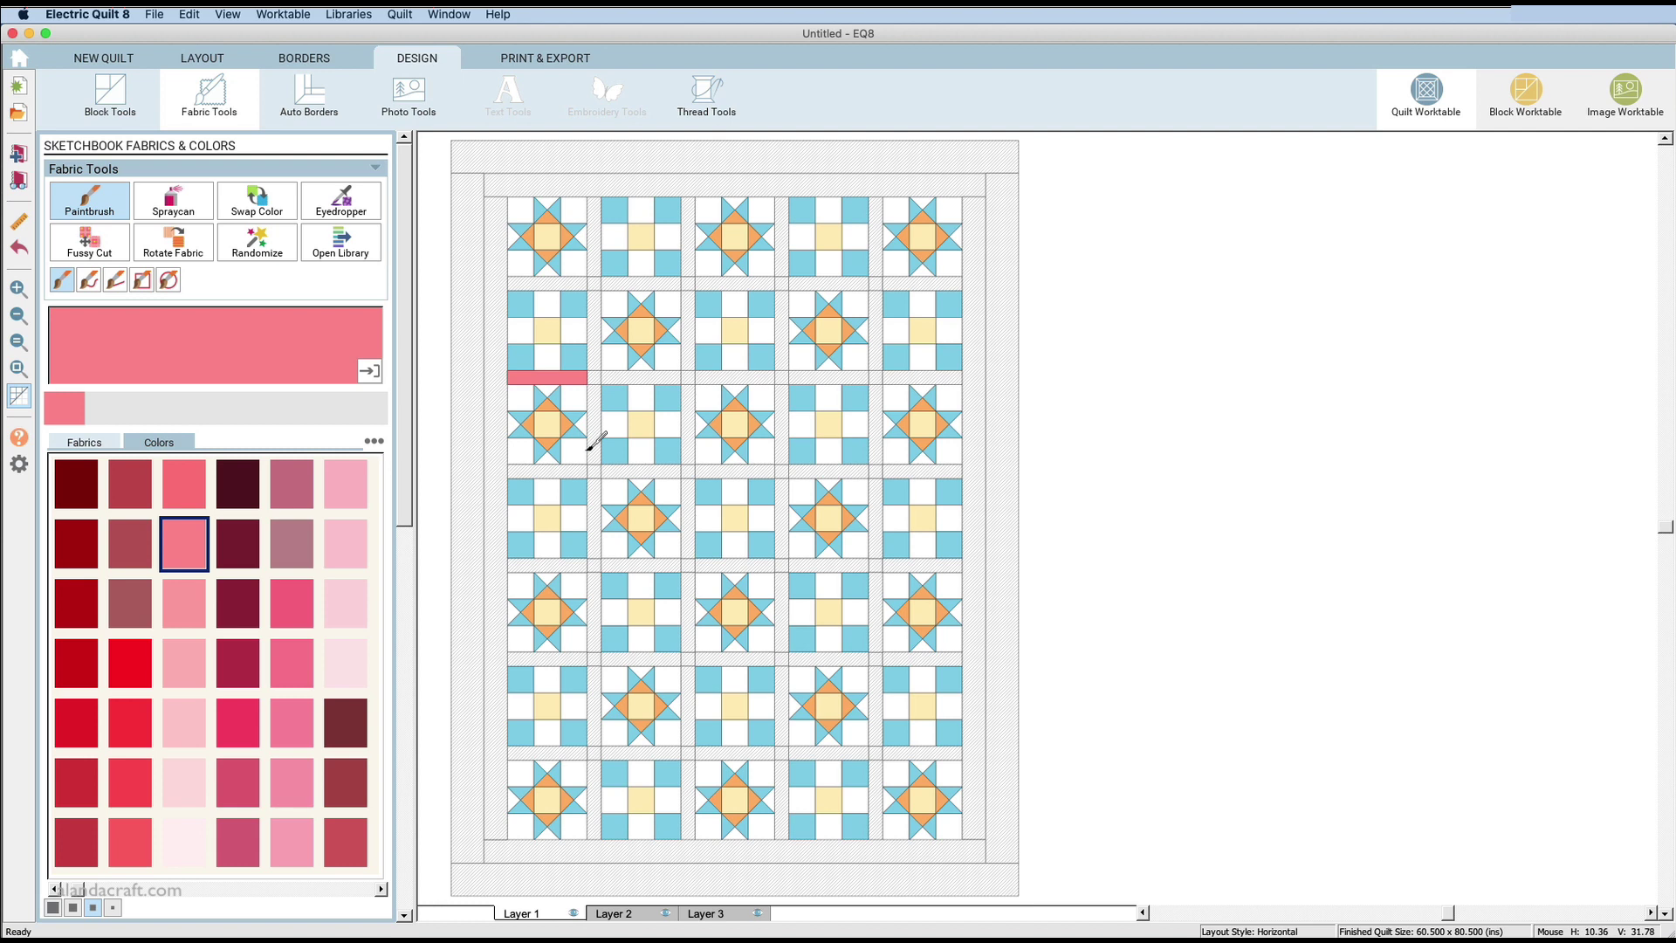
key("super+z")
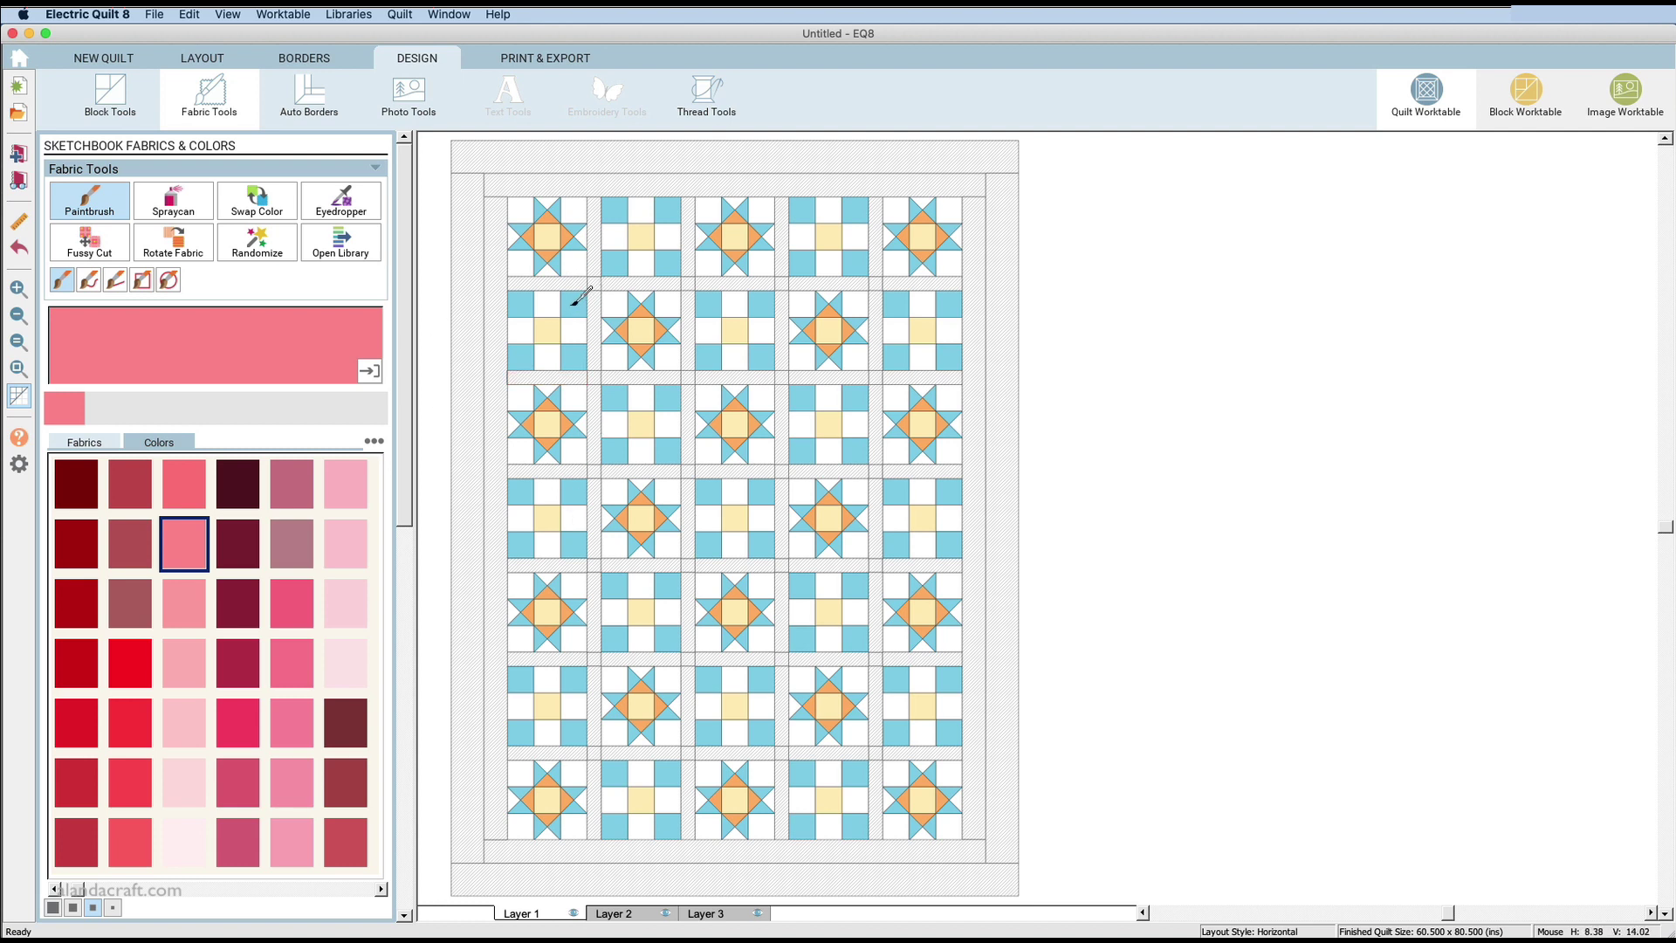
Sample the pale yellow from a star block's centre, and paint all four sides of the inner border and all the sashing strips with it.
left_click(339, 208)
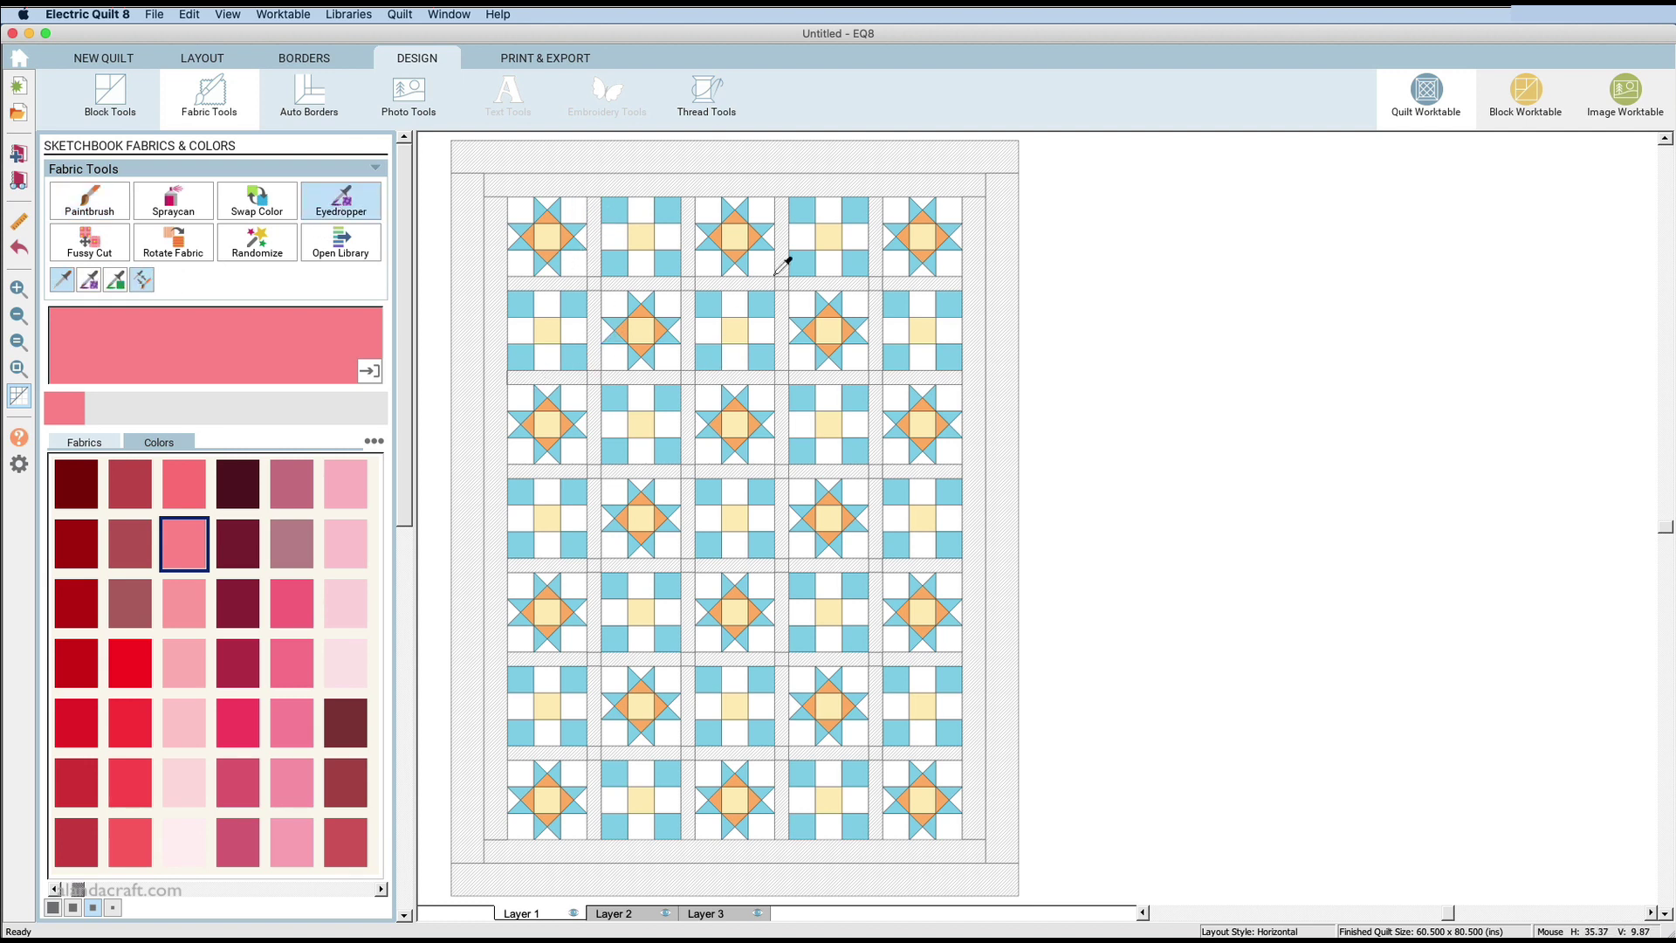
left_click(736, 237)
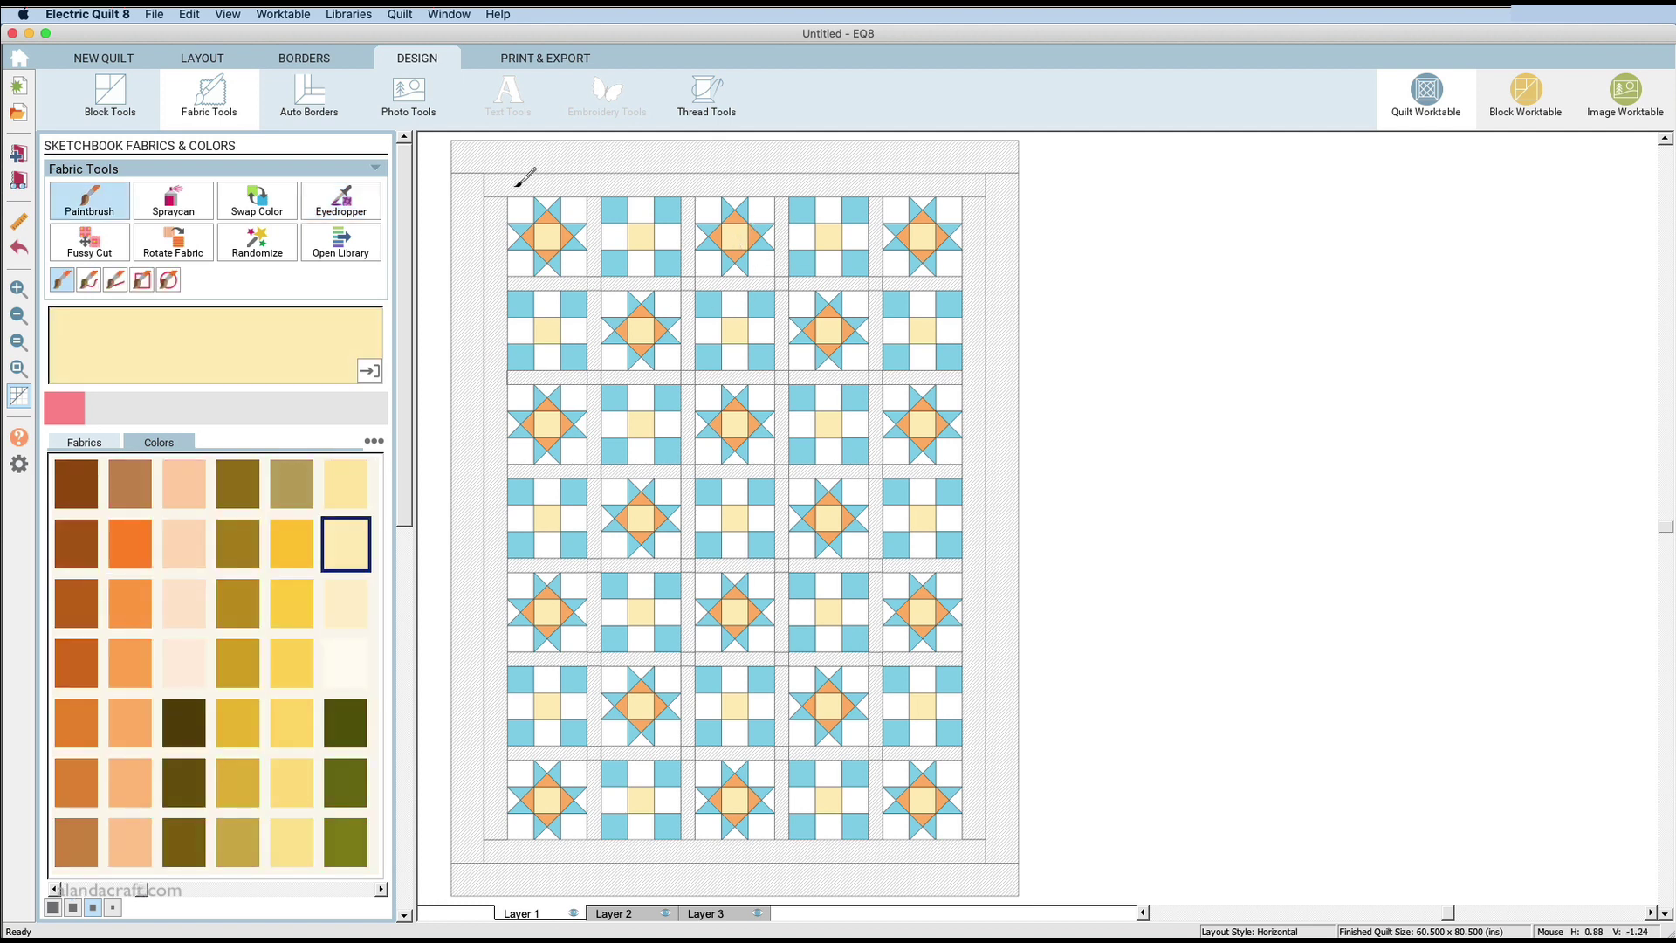
left_click(518, 184)
left_click(504, 215)
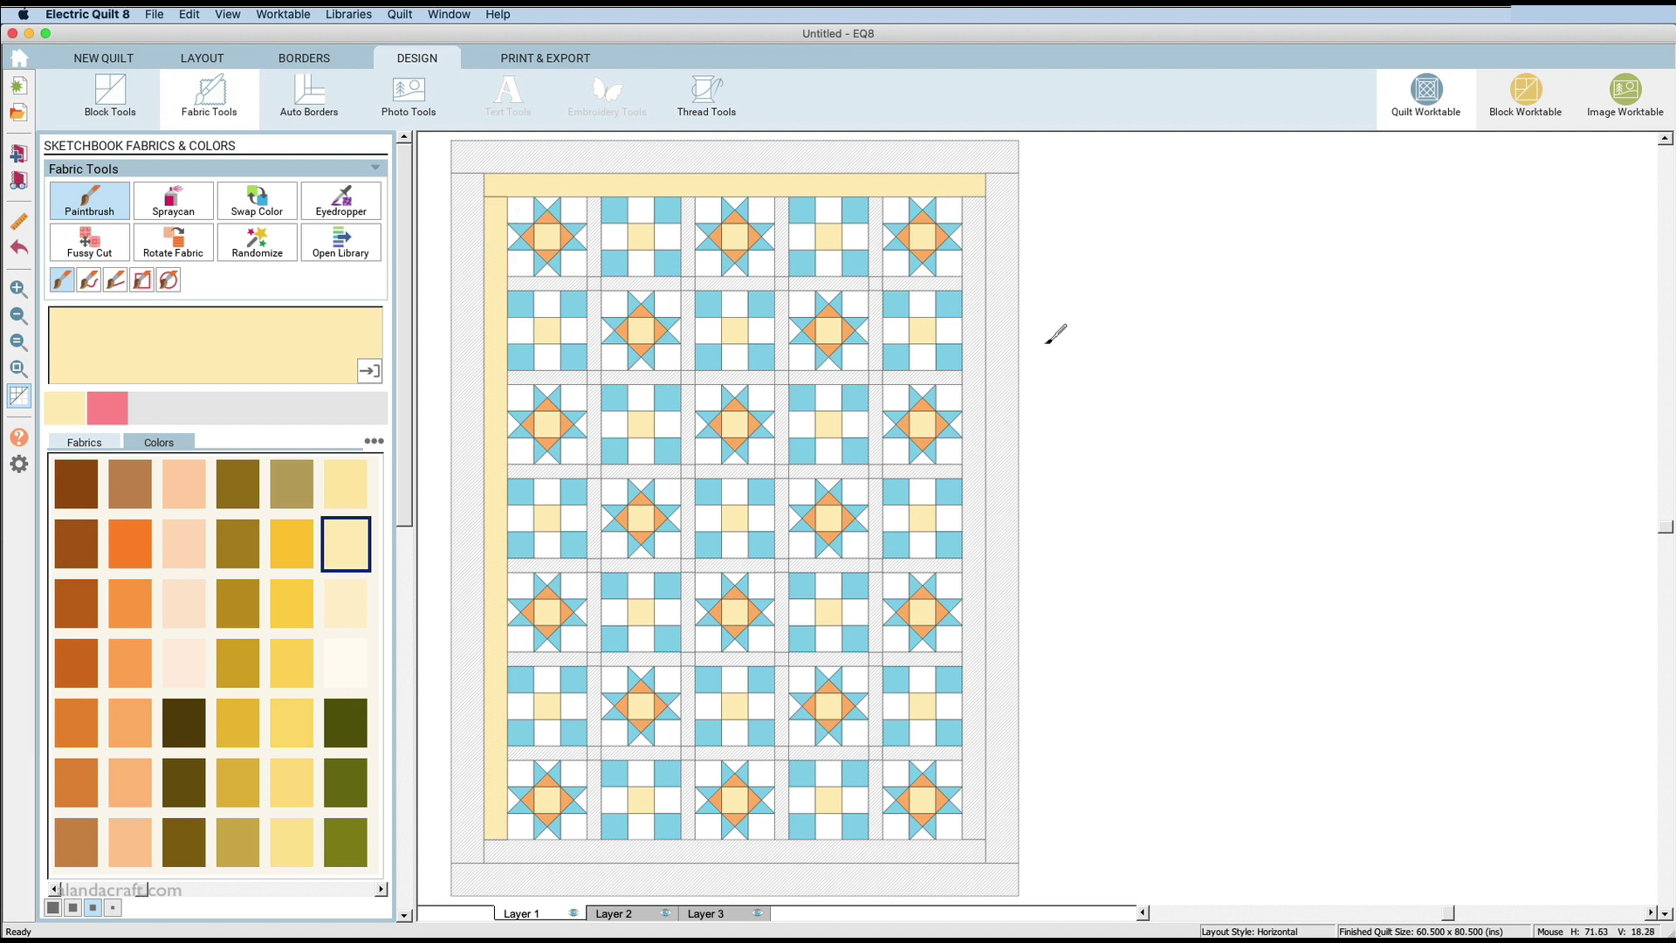
left_click(976, 335)
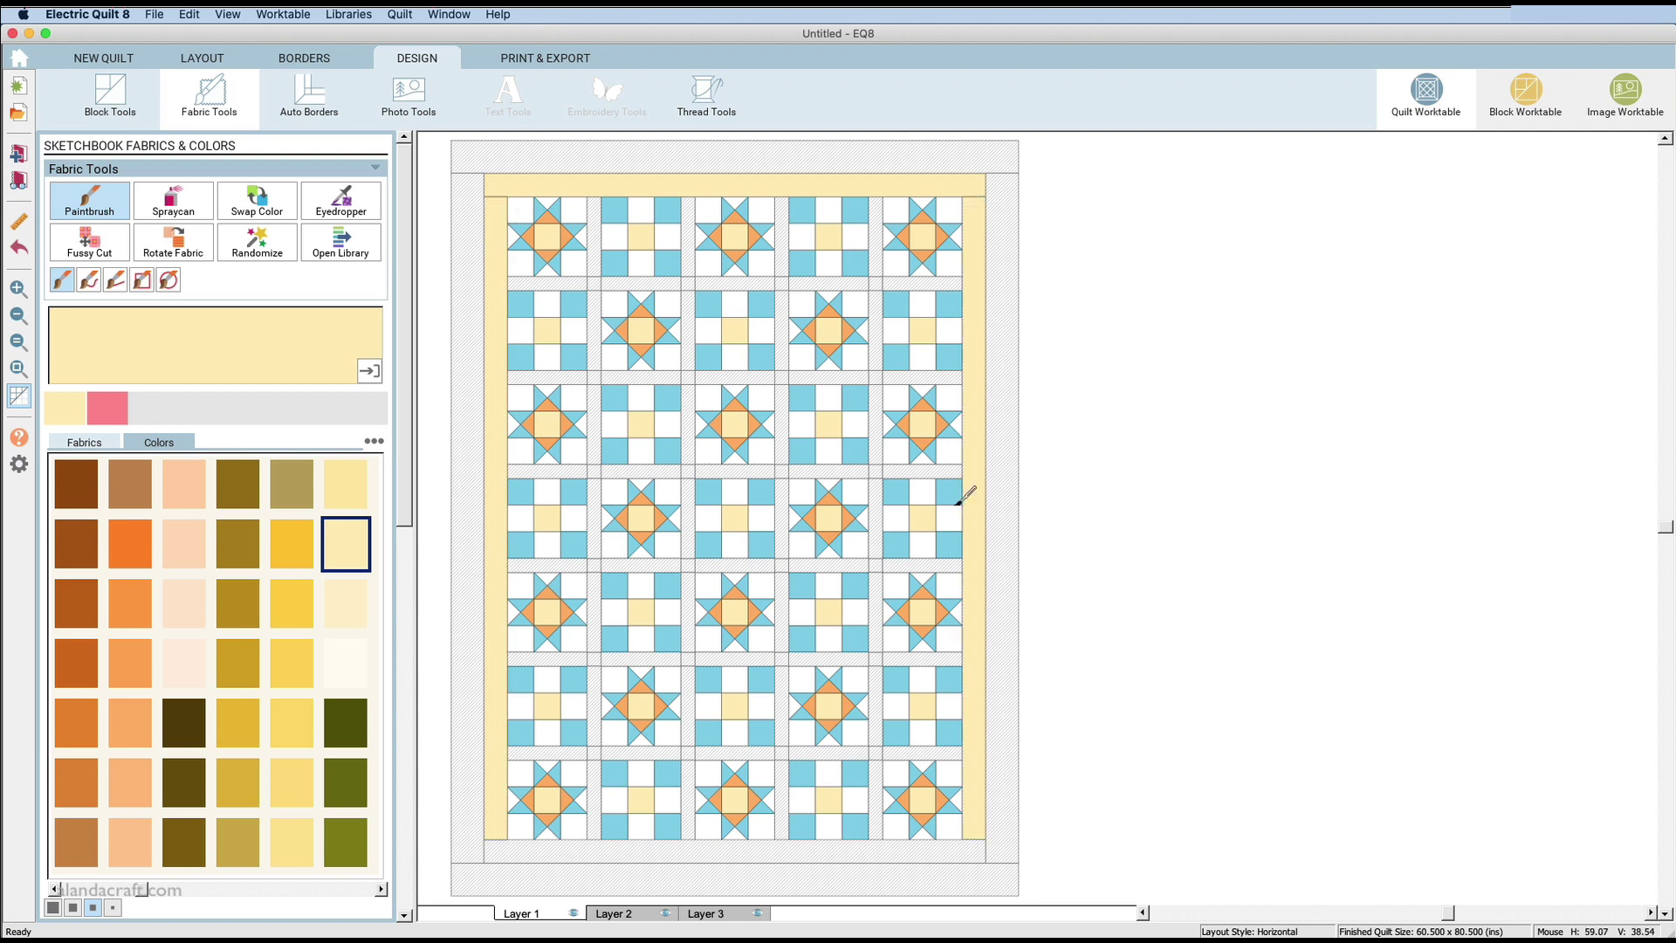
left_click(881, 852)
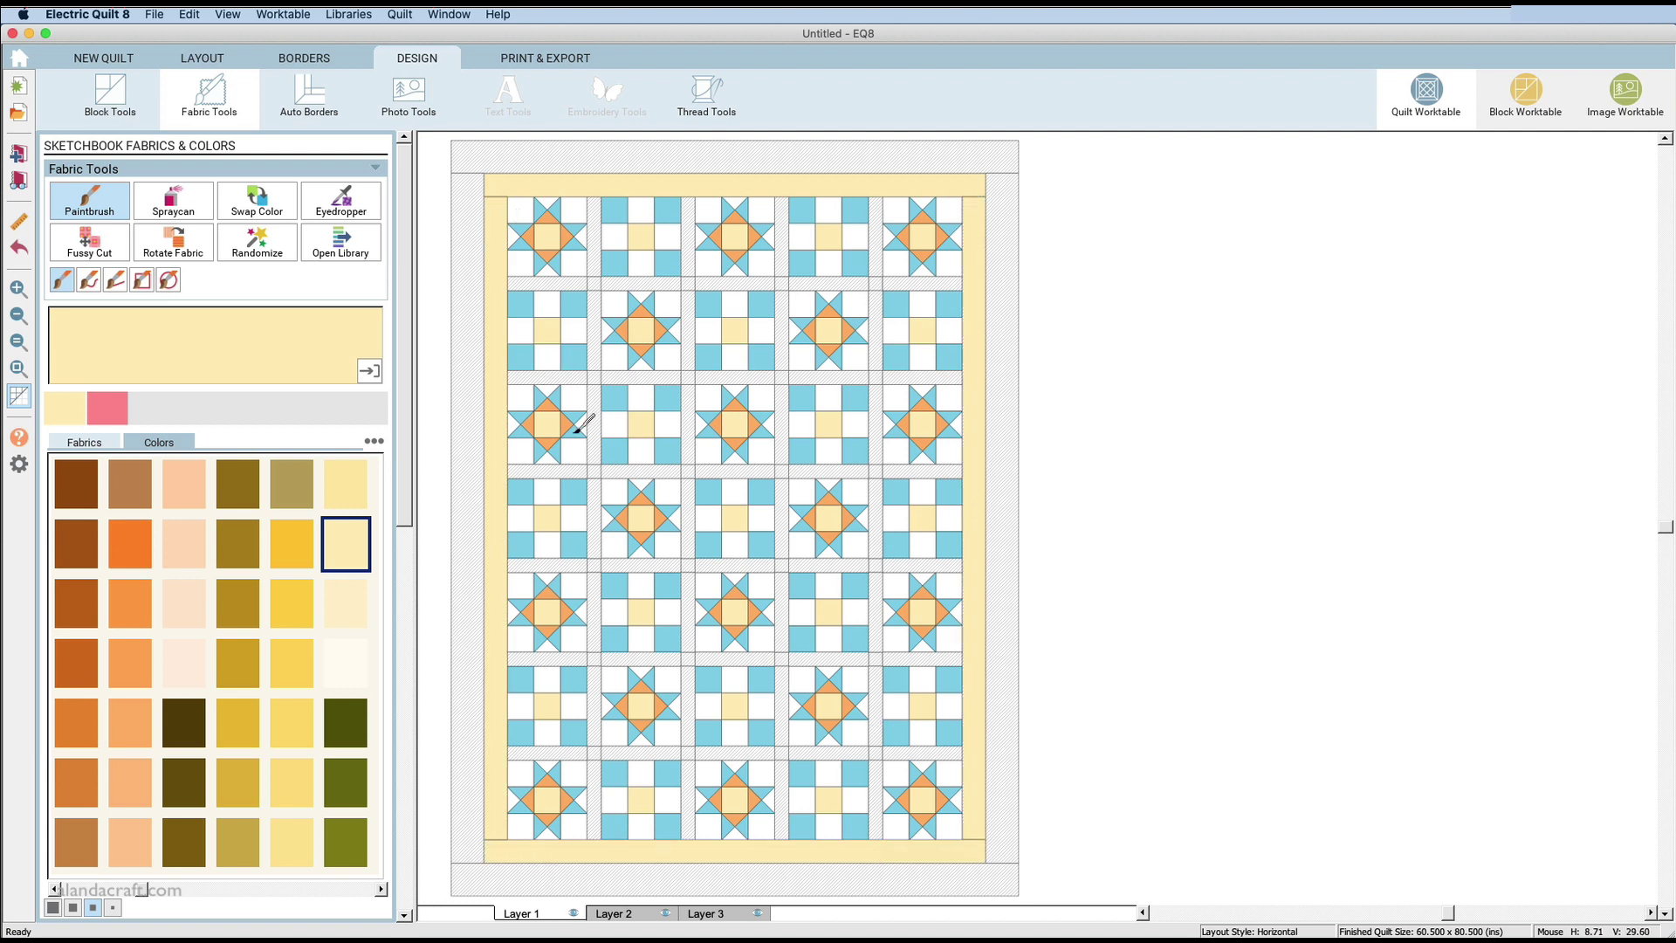
left_click(594, 233, "super")
left_click(546, 282, "super")
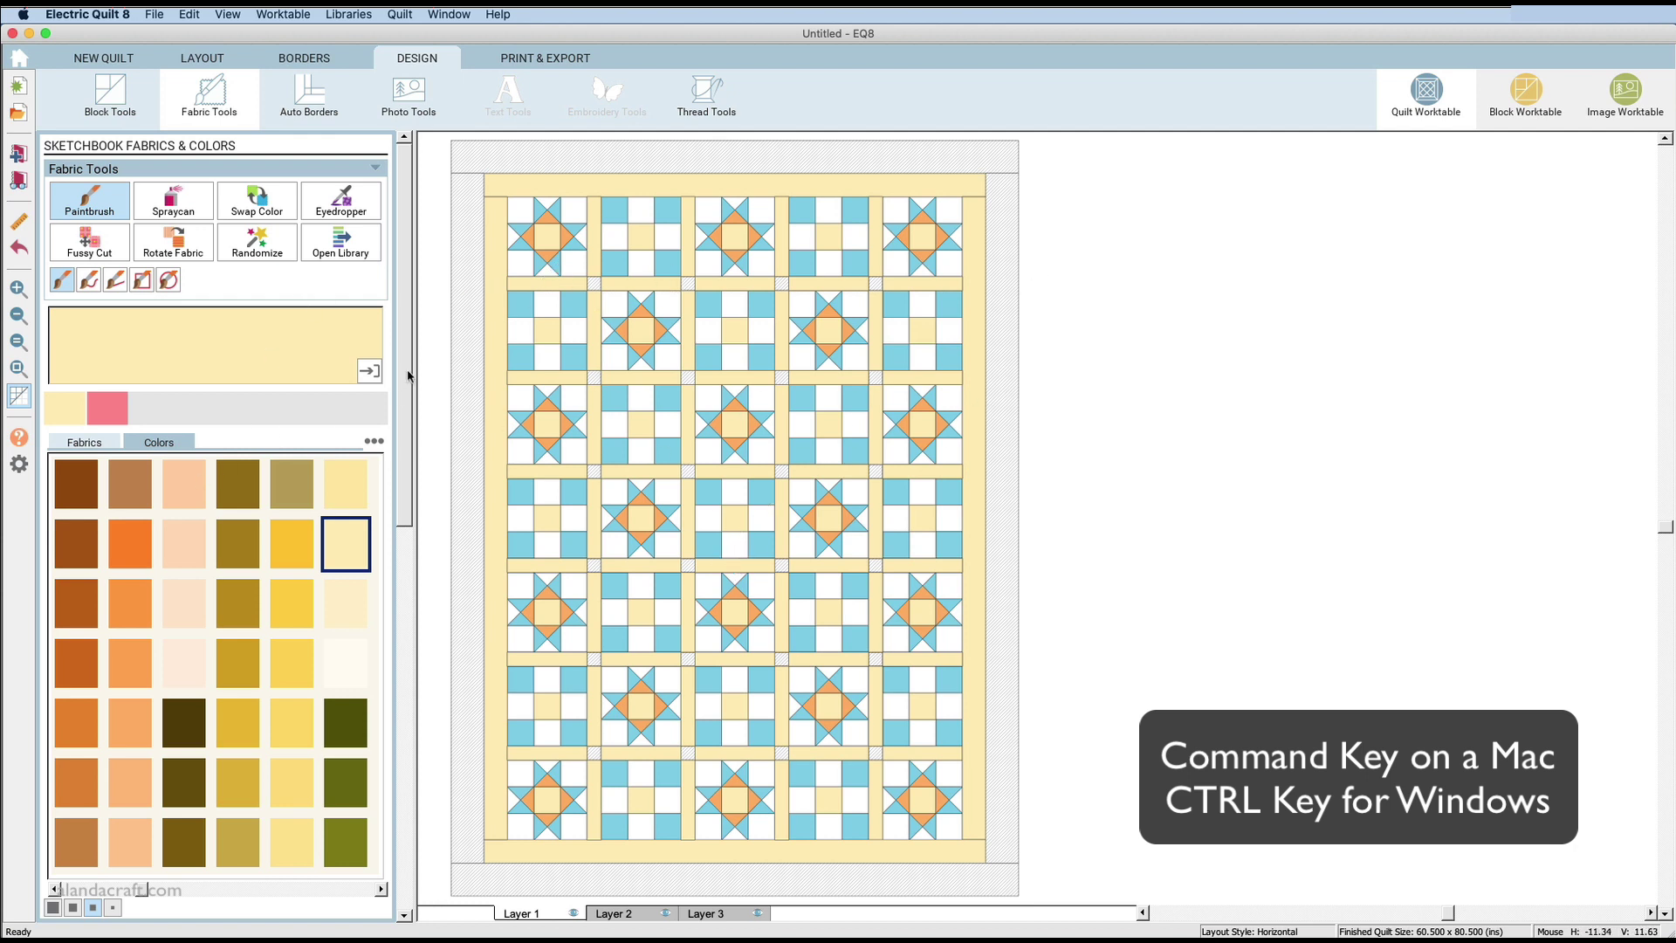
Sample the light blue from a star point, and colour the whole outer border and all the sashing corner squares with it.
left_click(340, 200)
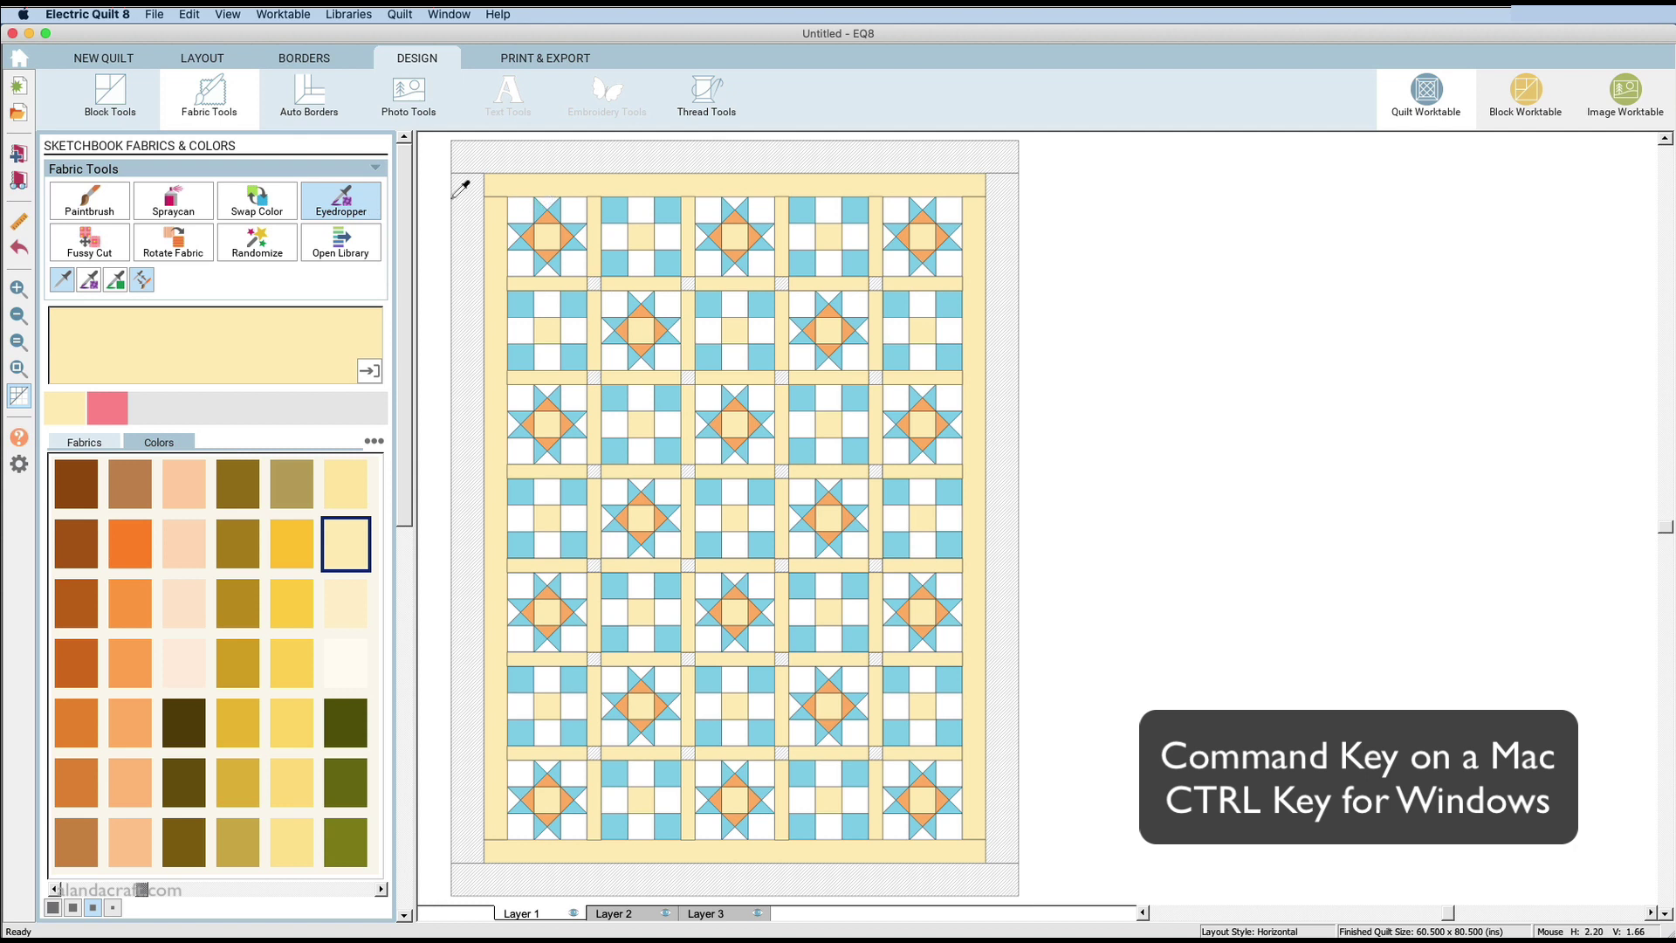
left_click(535, 233)
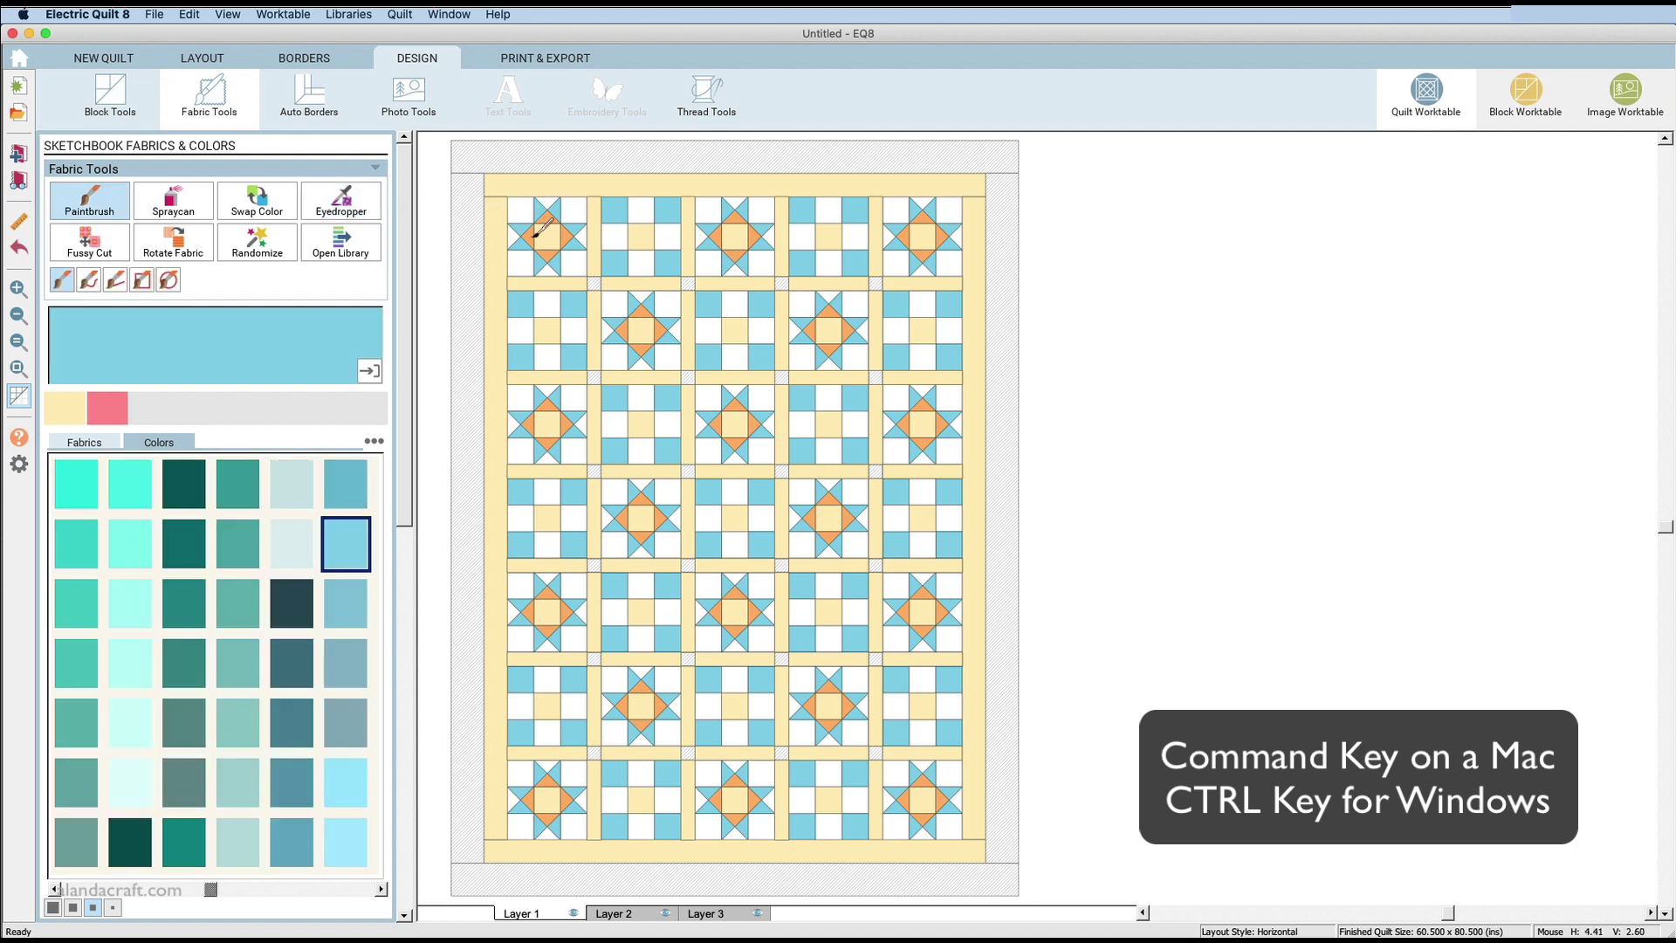
left_click(536, 154, "super")
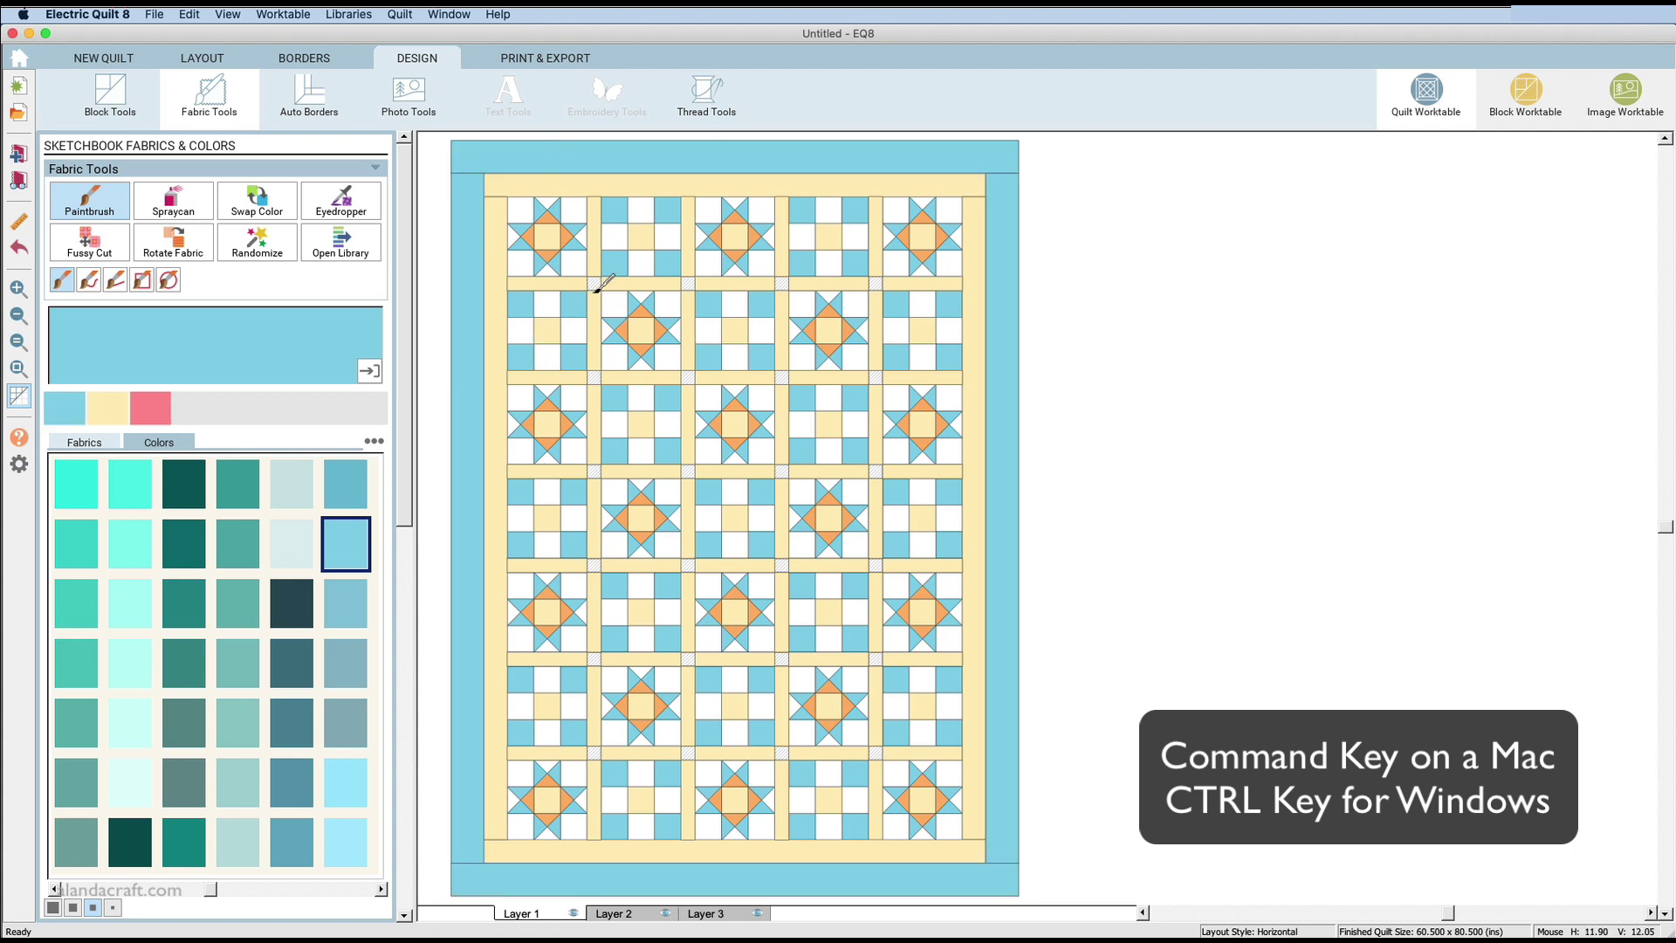
left_click(689, 284, "super")
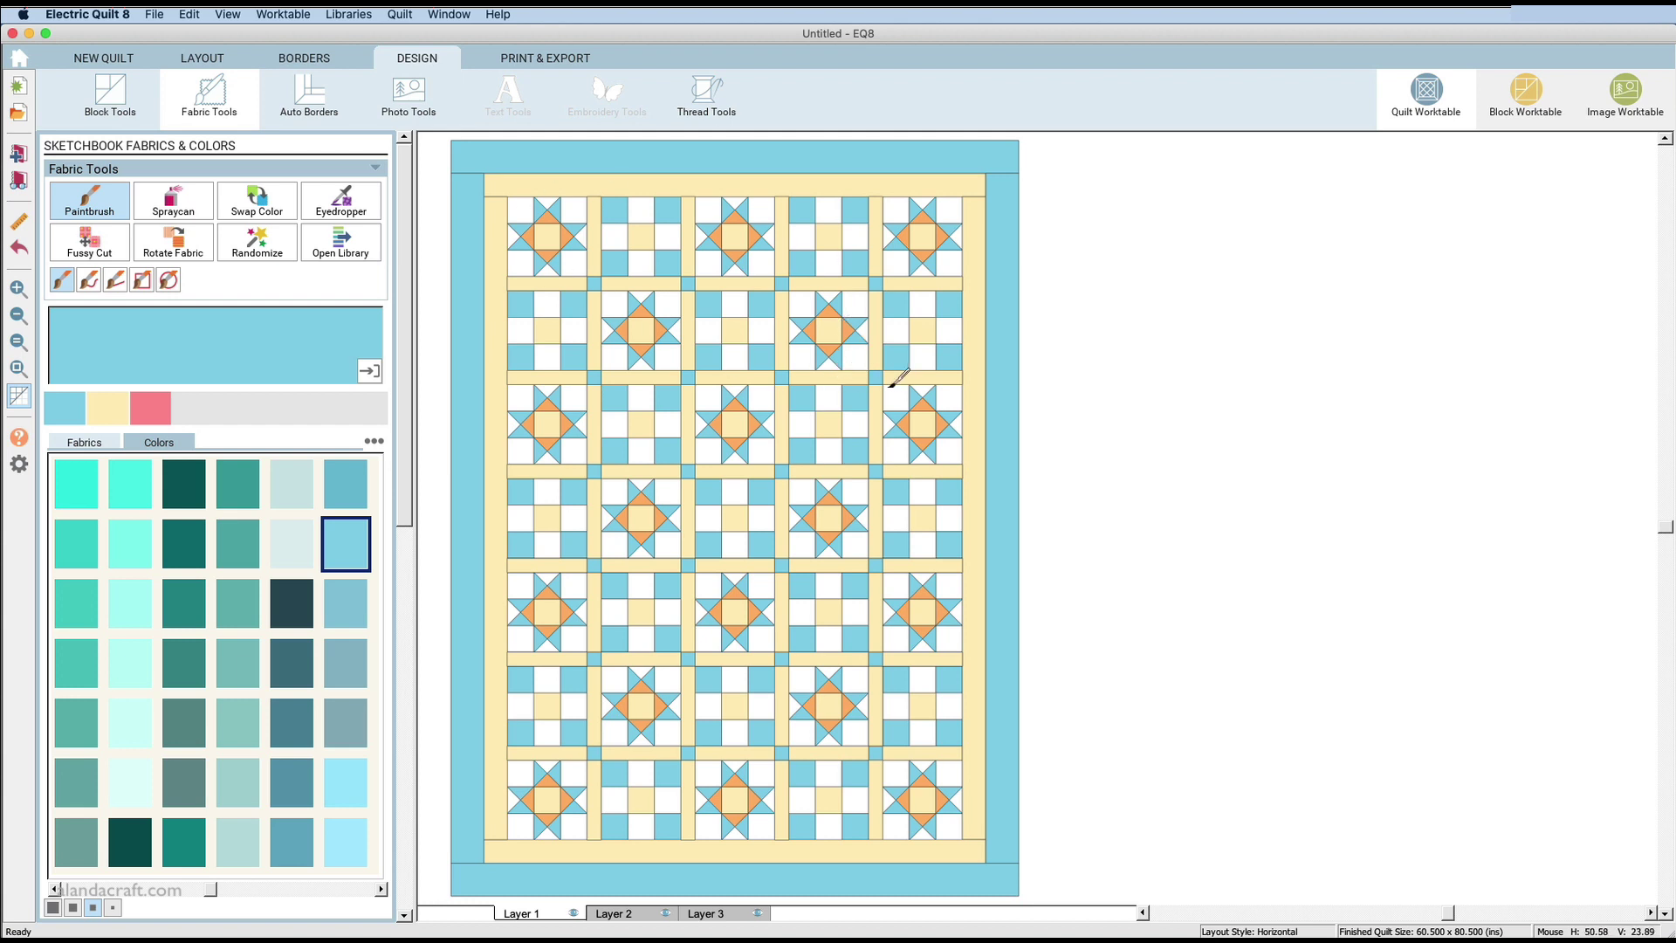
Preview the quilt's fabric yardage estimates, and leave the estimate without printing it.
left_click(536, 64)
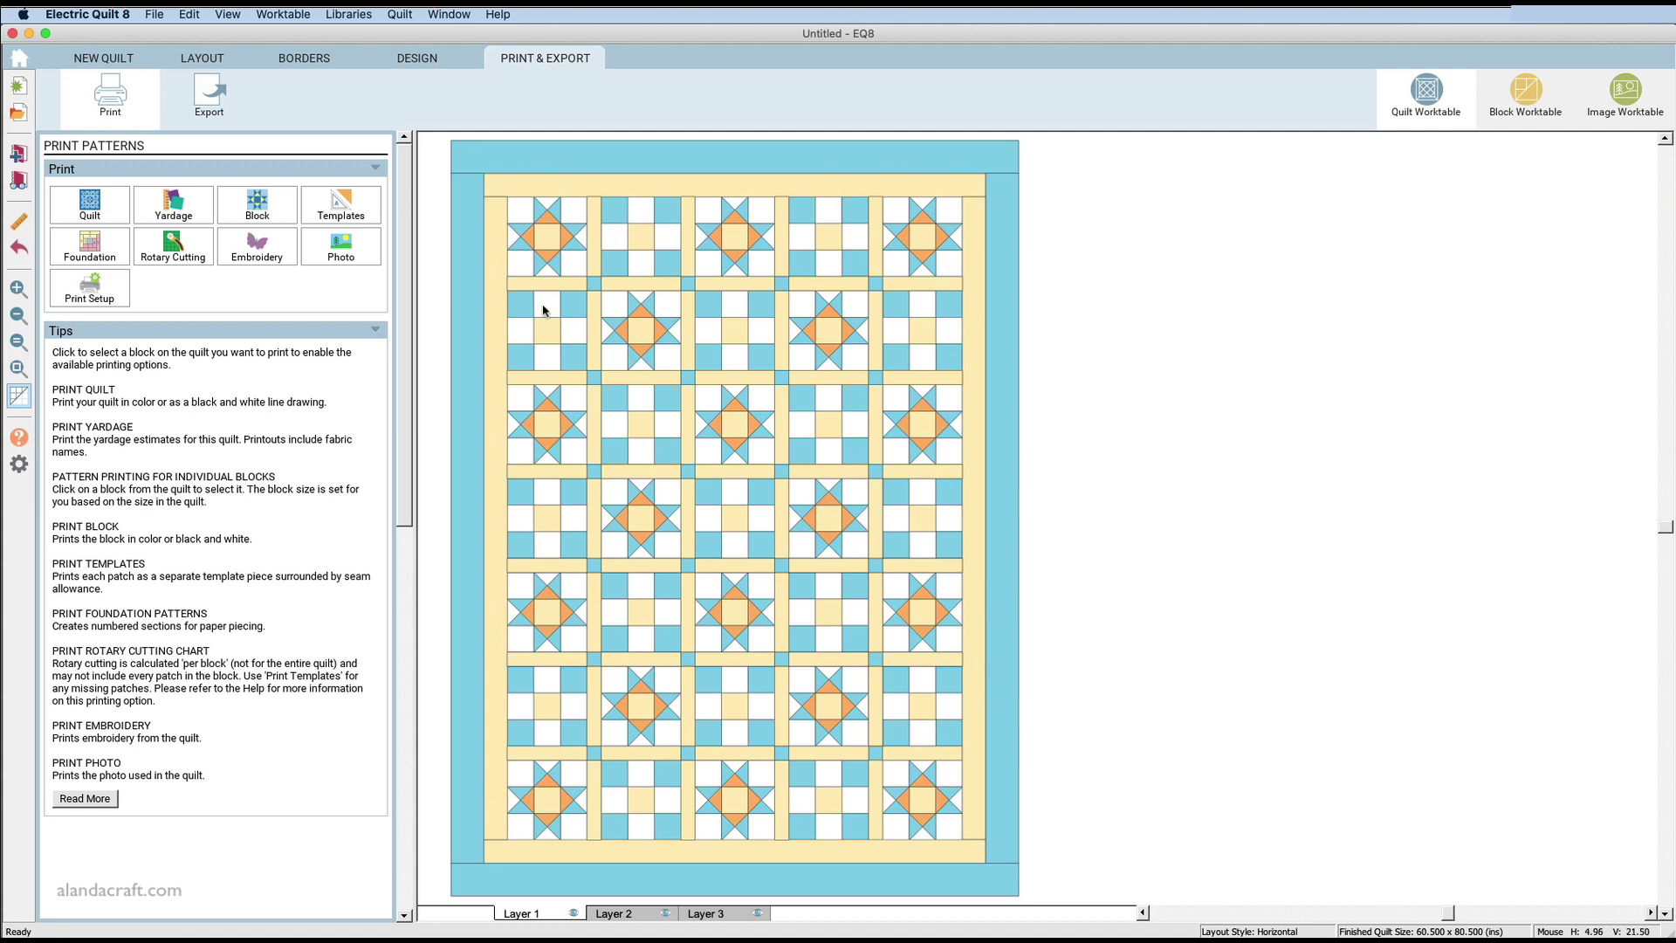
left_click(185, 211)
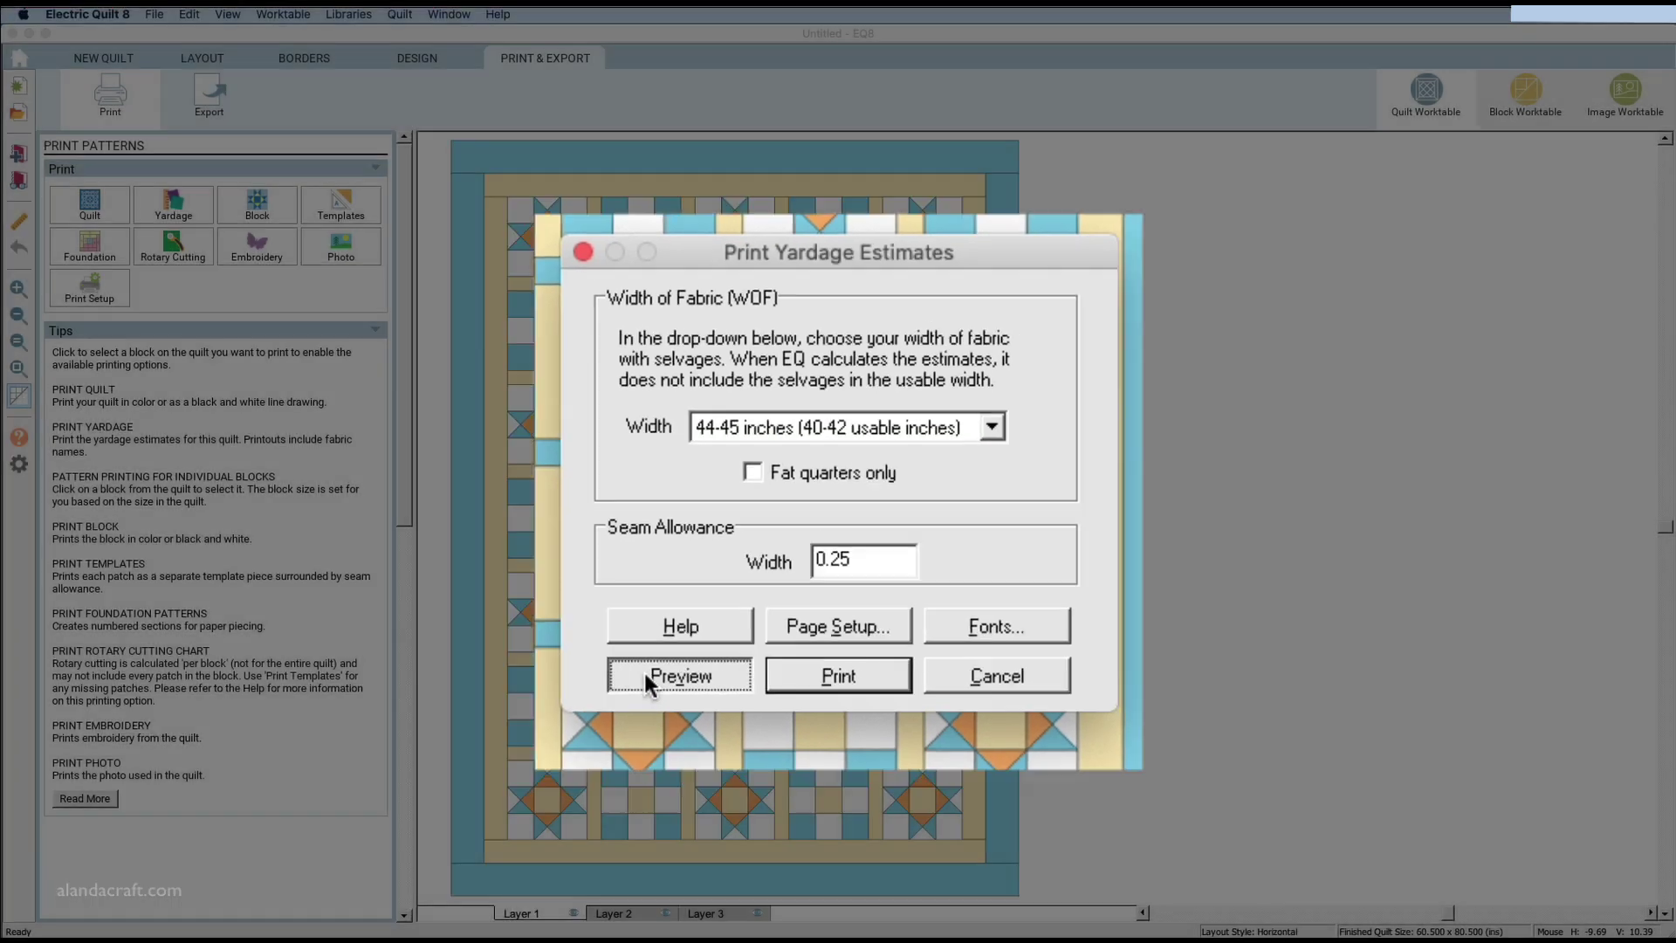
left_click(650, 672)
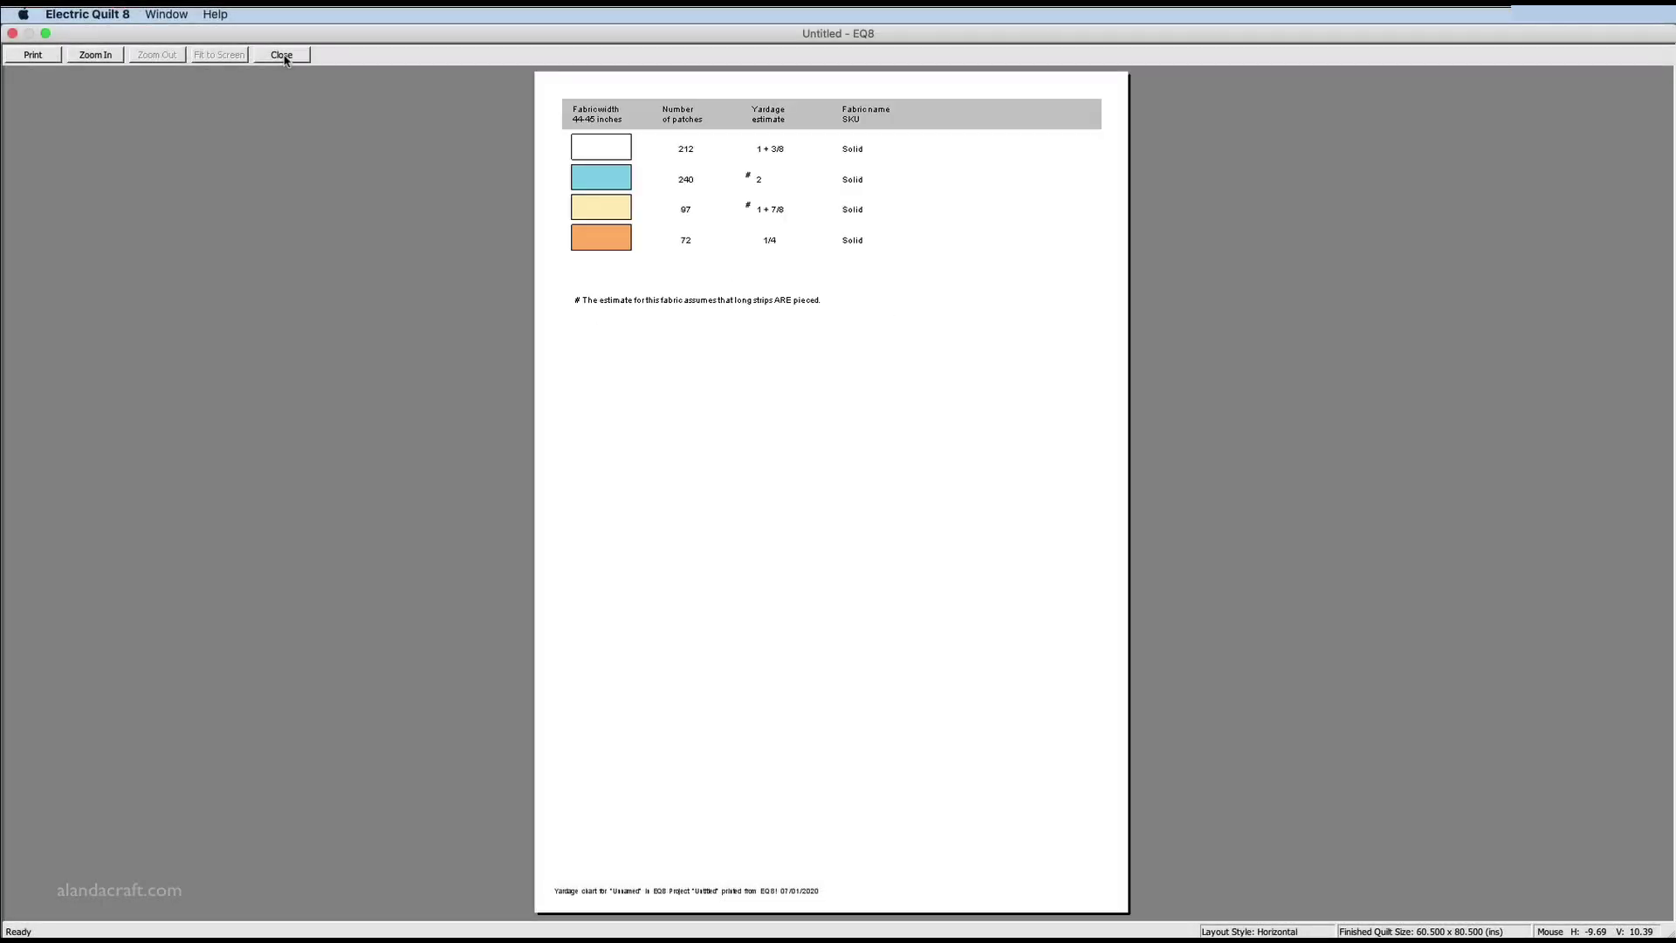
left_click(282, 55)
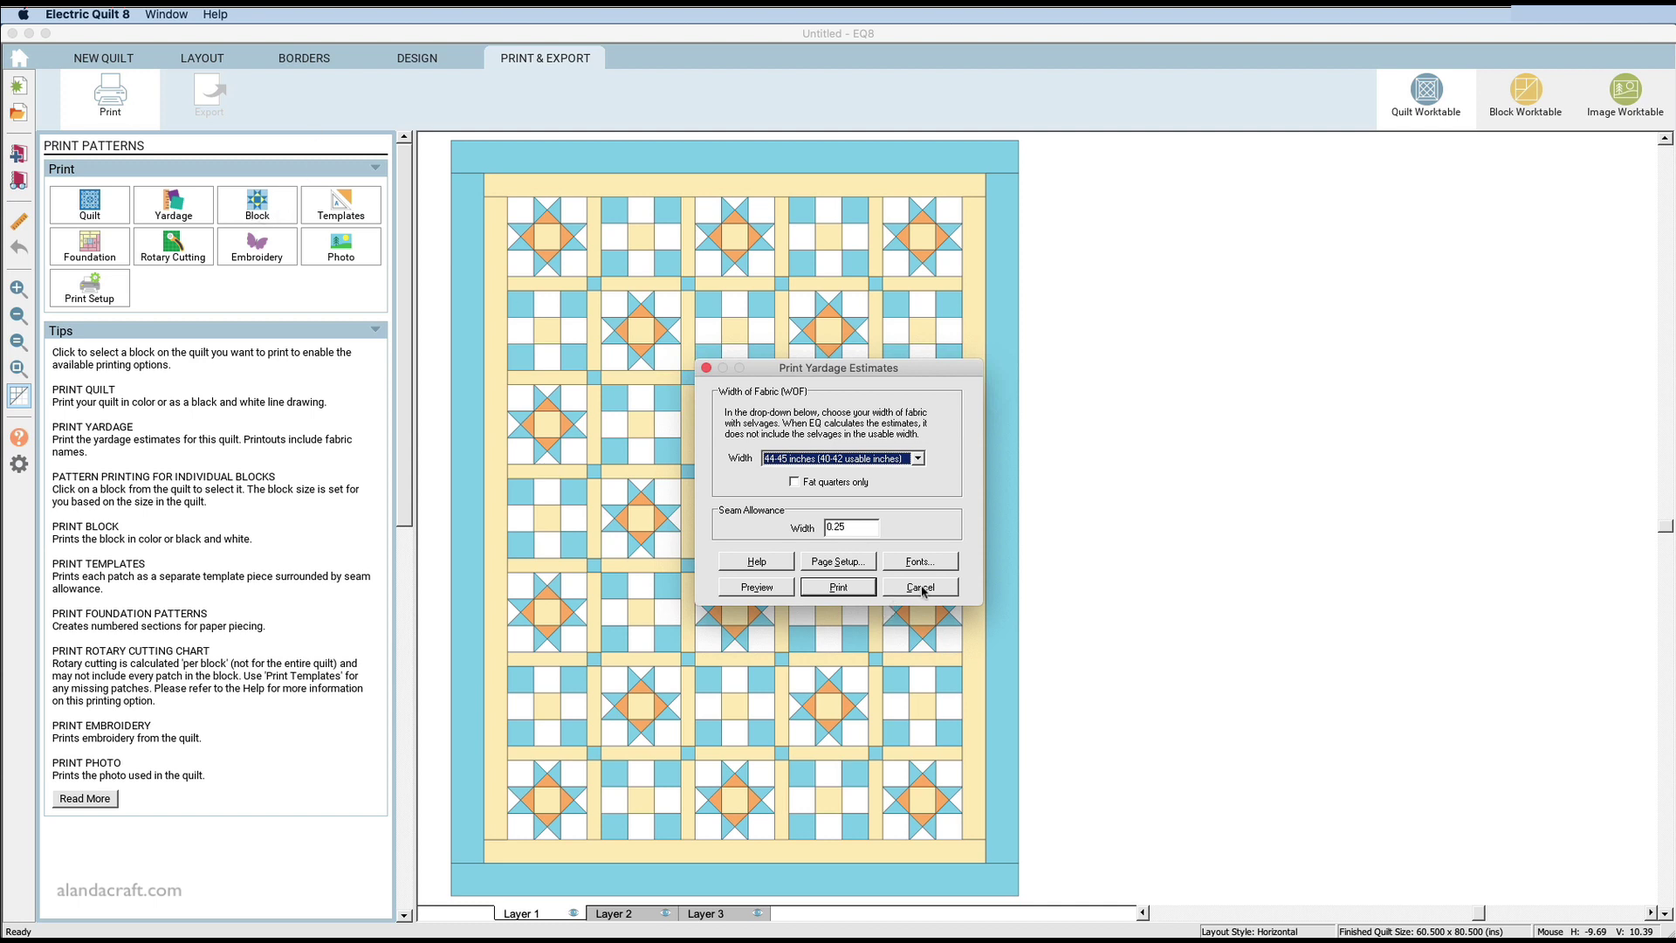
left_click(920, 588)
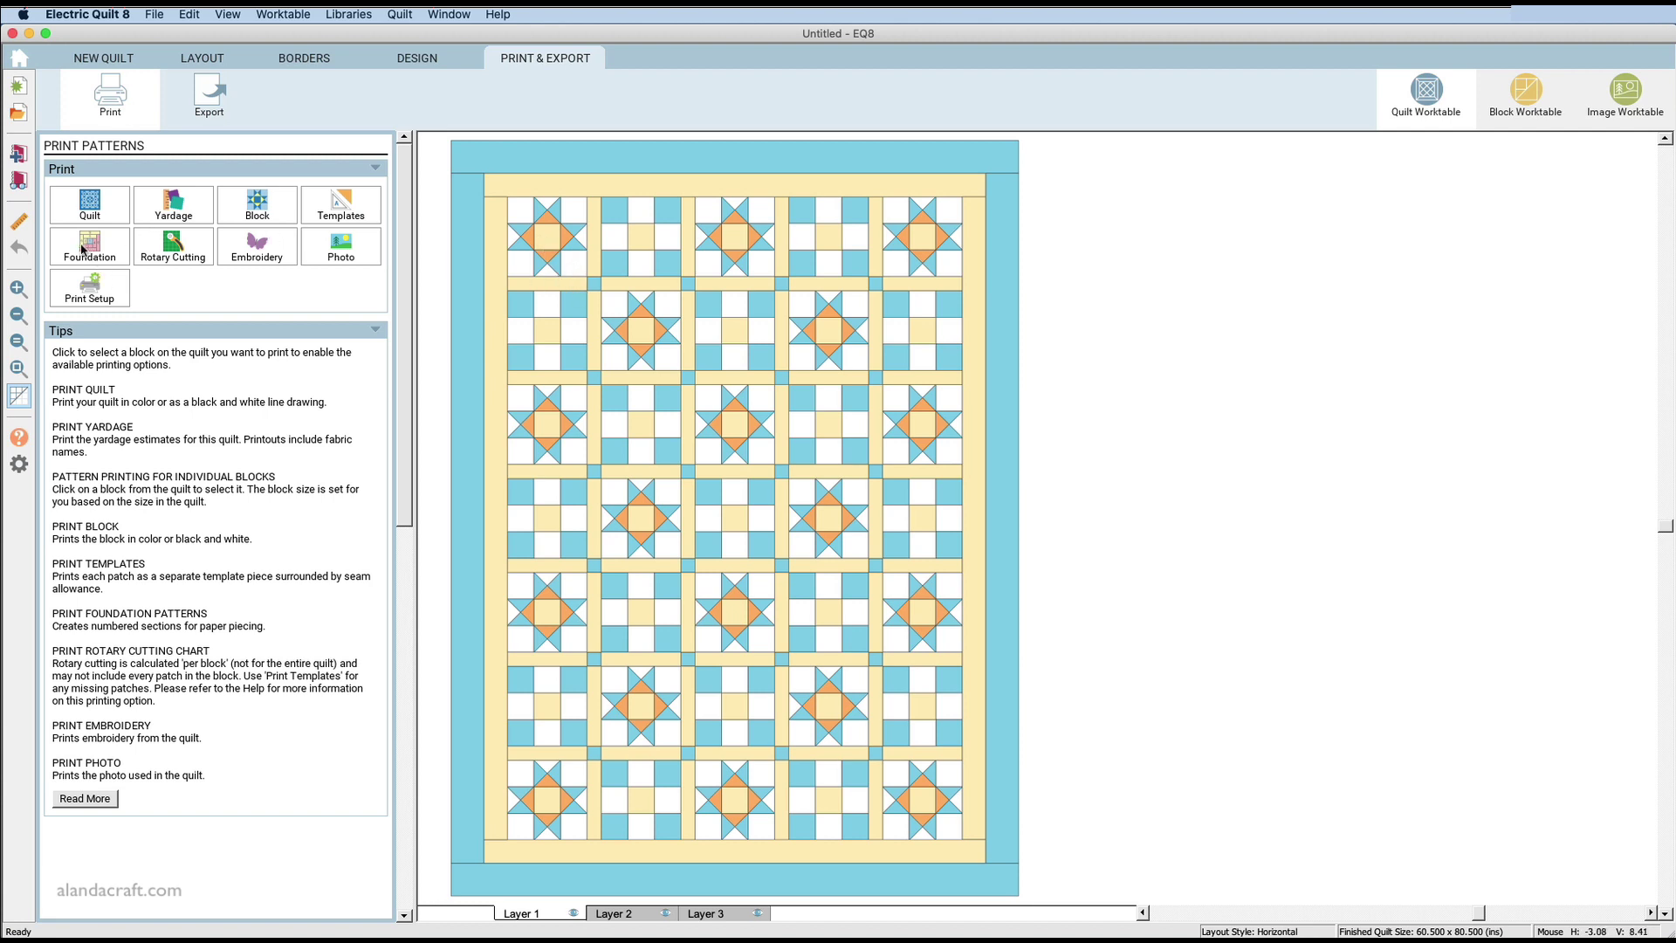
Try to open the template printing options without a block selected, and dismiss the message.
left_click(345, 206)
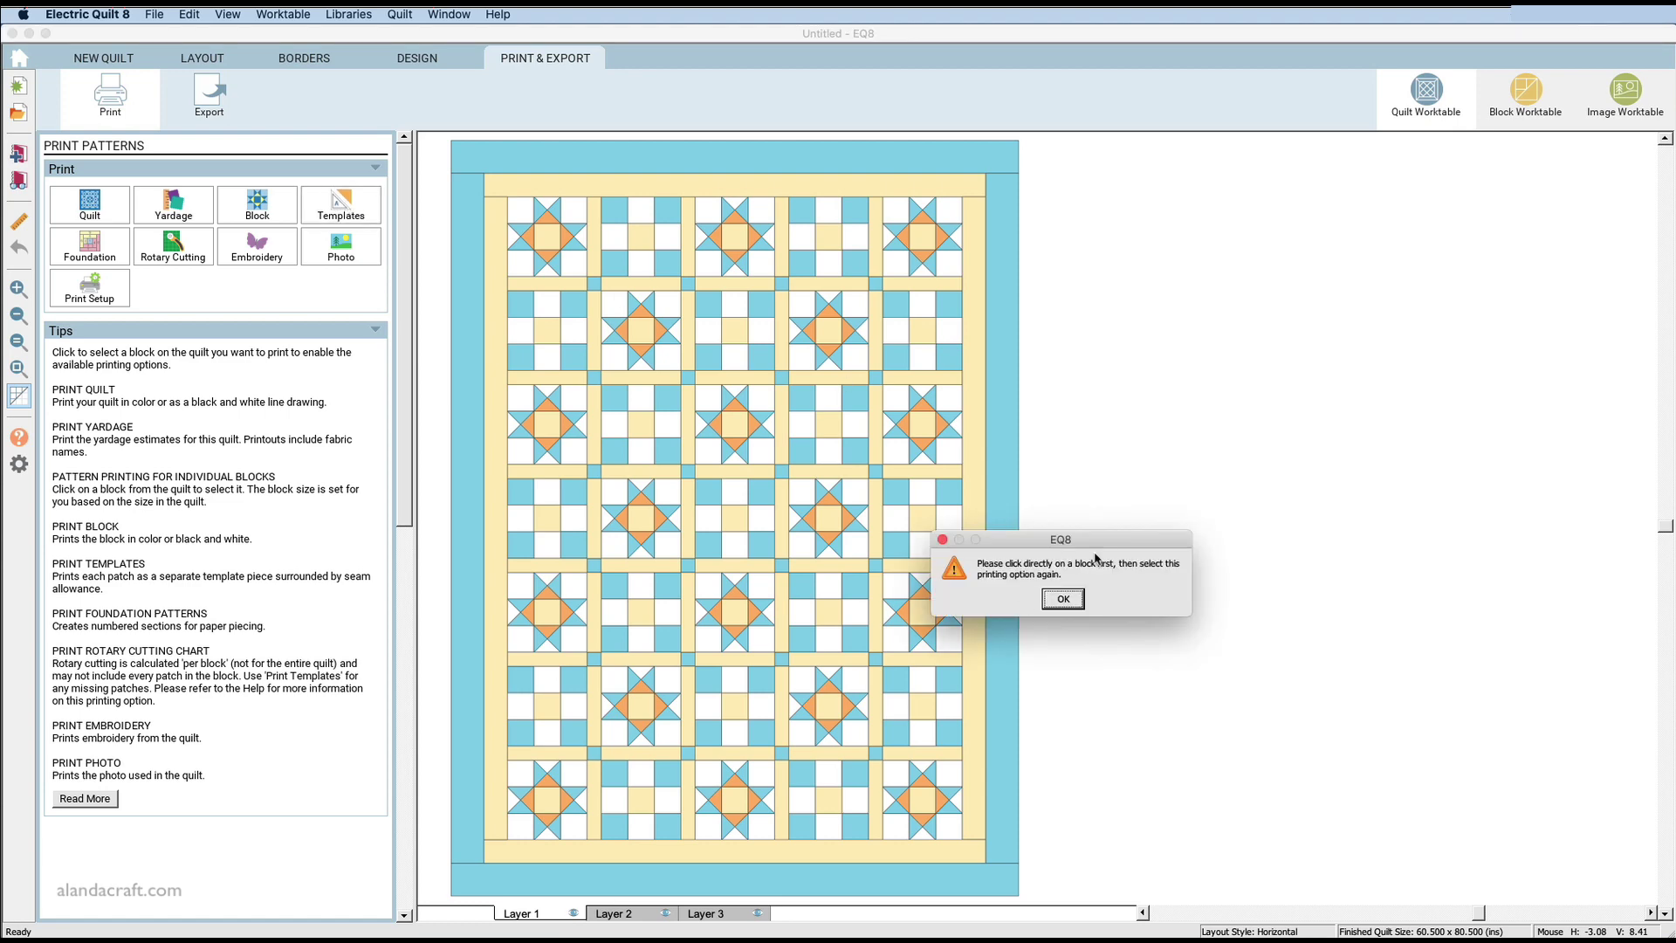
left_click_drag(1096, 555, 697, 326)
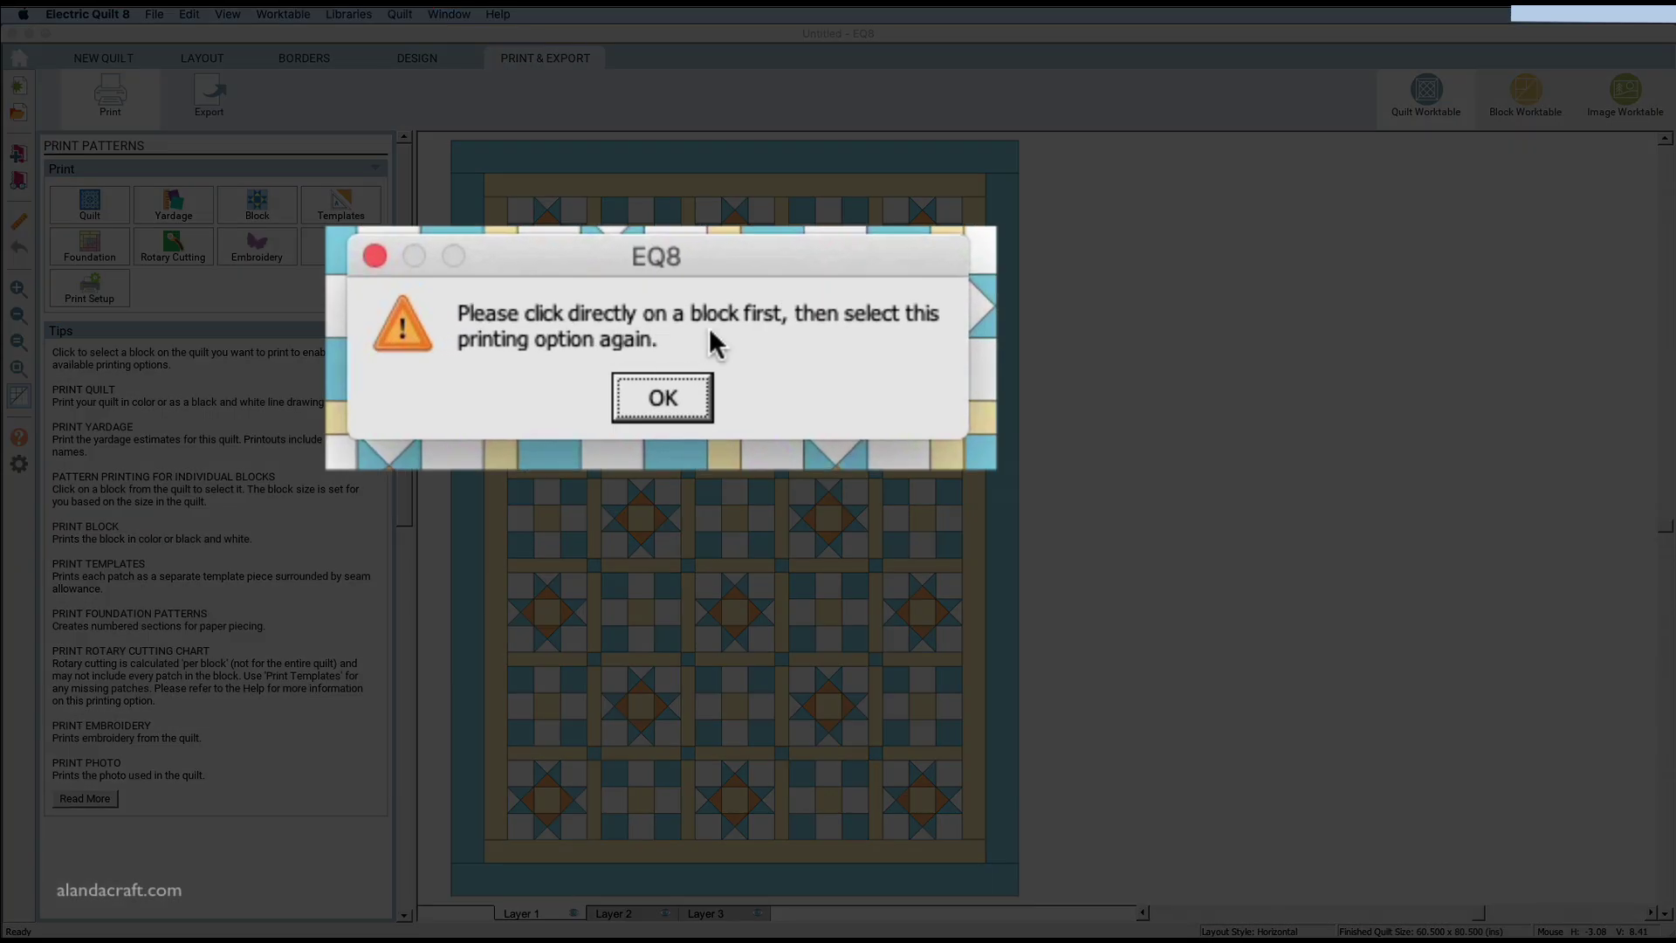
left_click(661, 399)
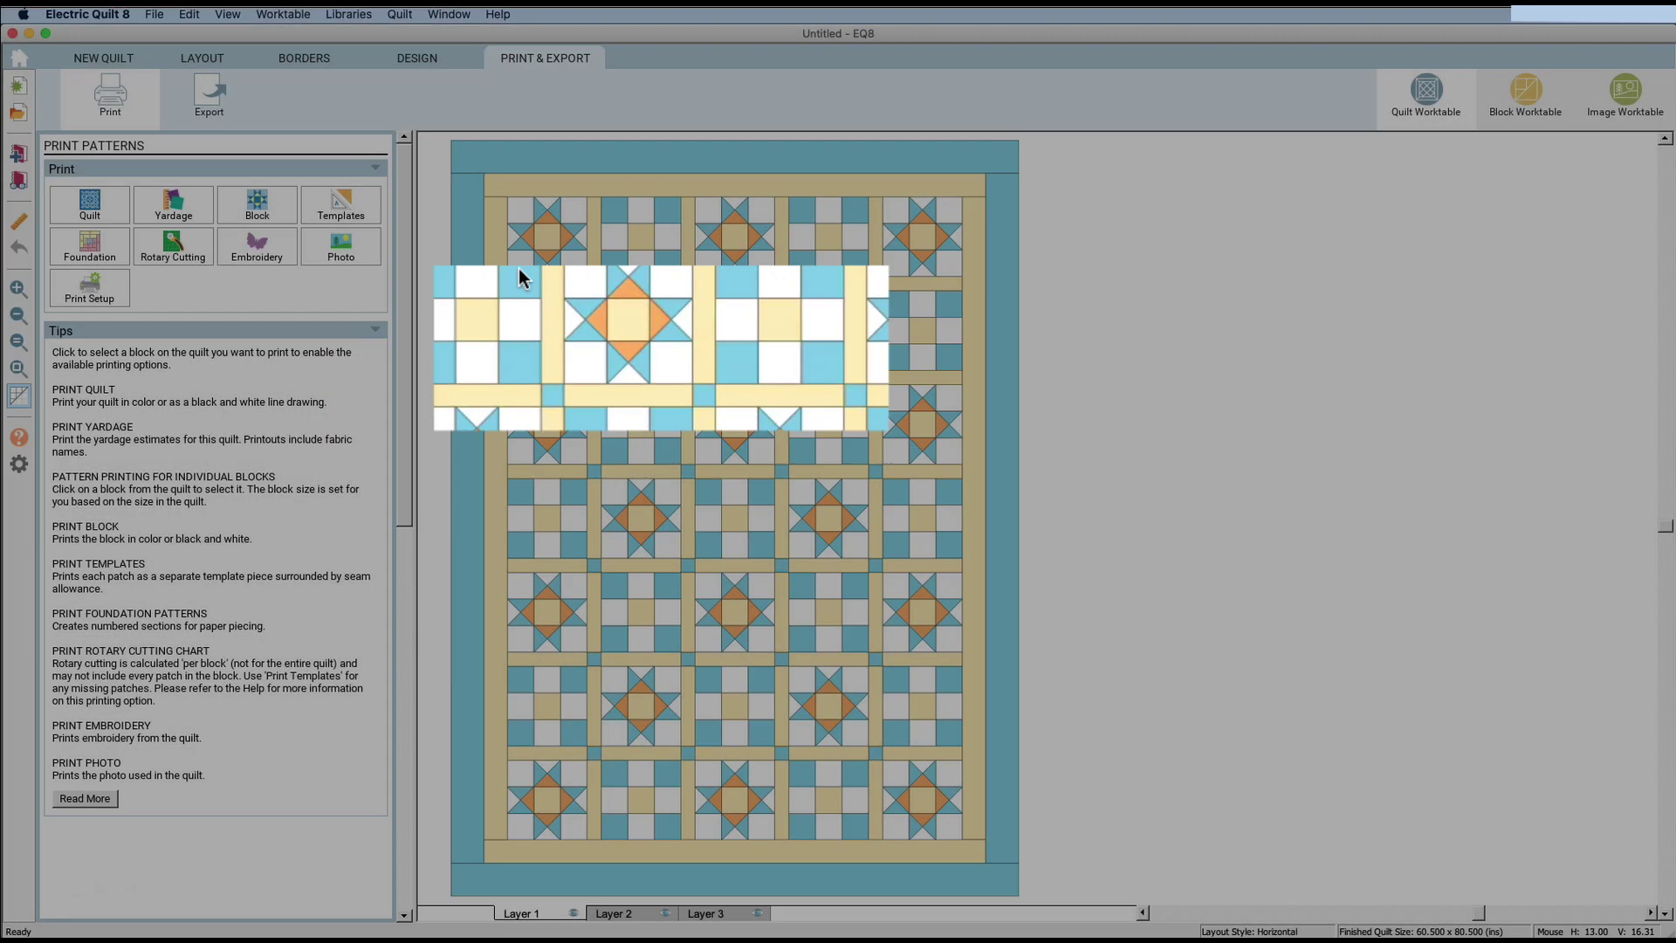
Preview the upper-left star block's templates, move template B beside the key block and template A below it, and close without printing.
left_click(533, 253)
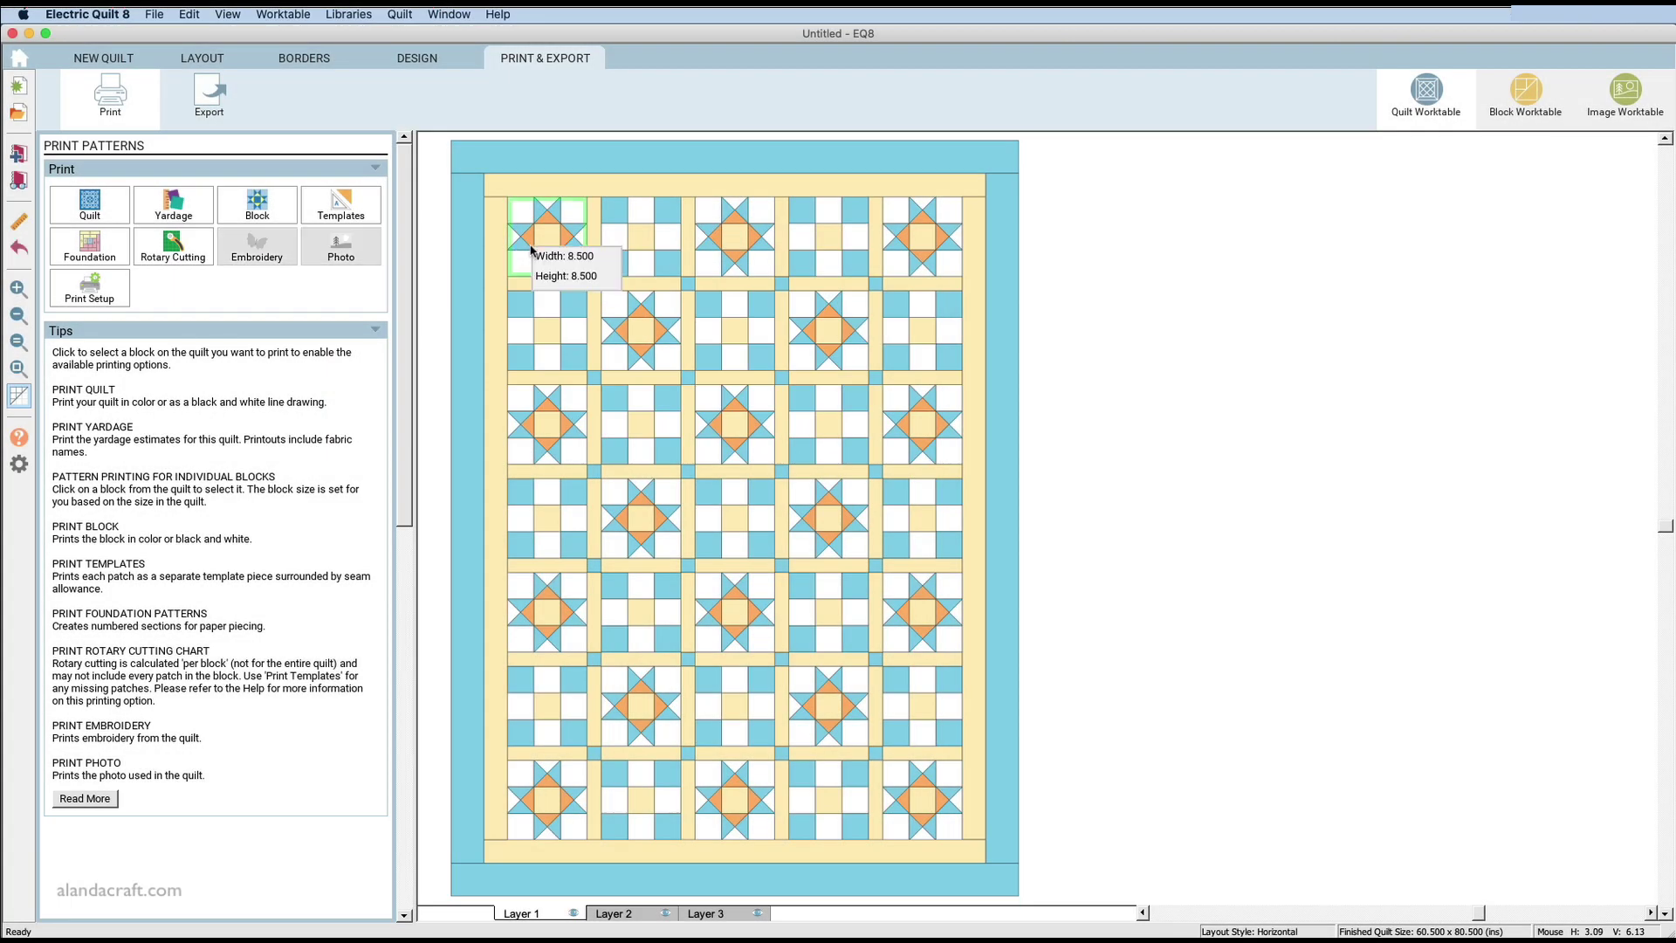
left_click(343, 213)
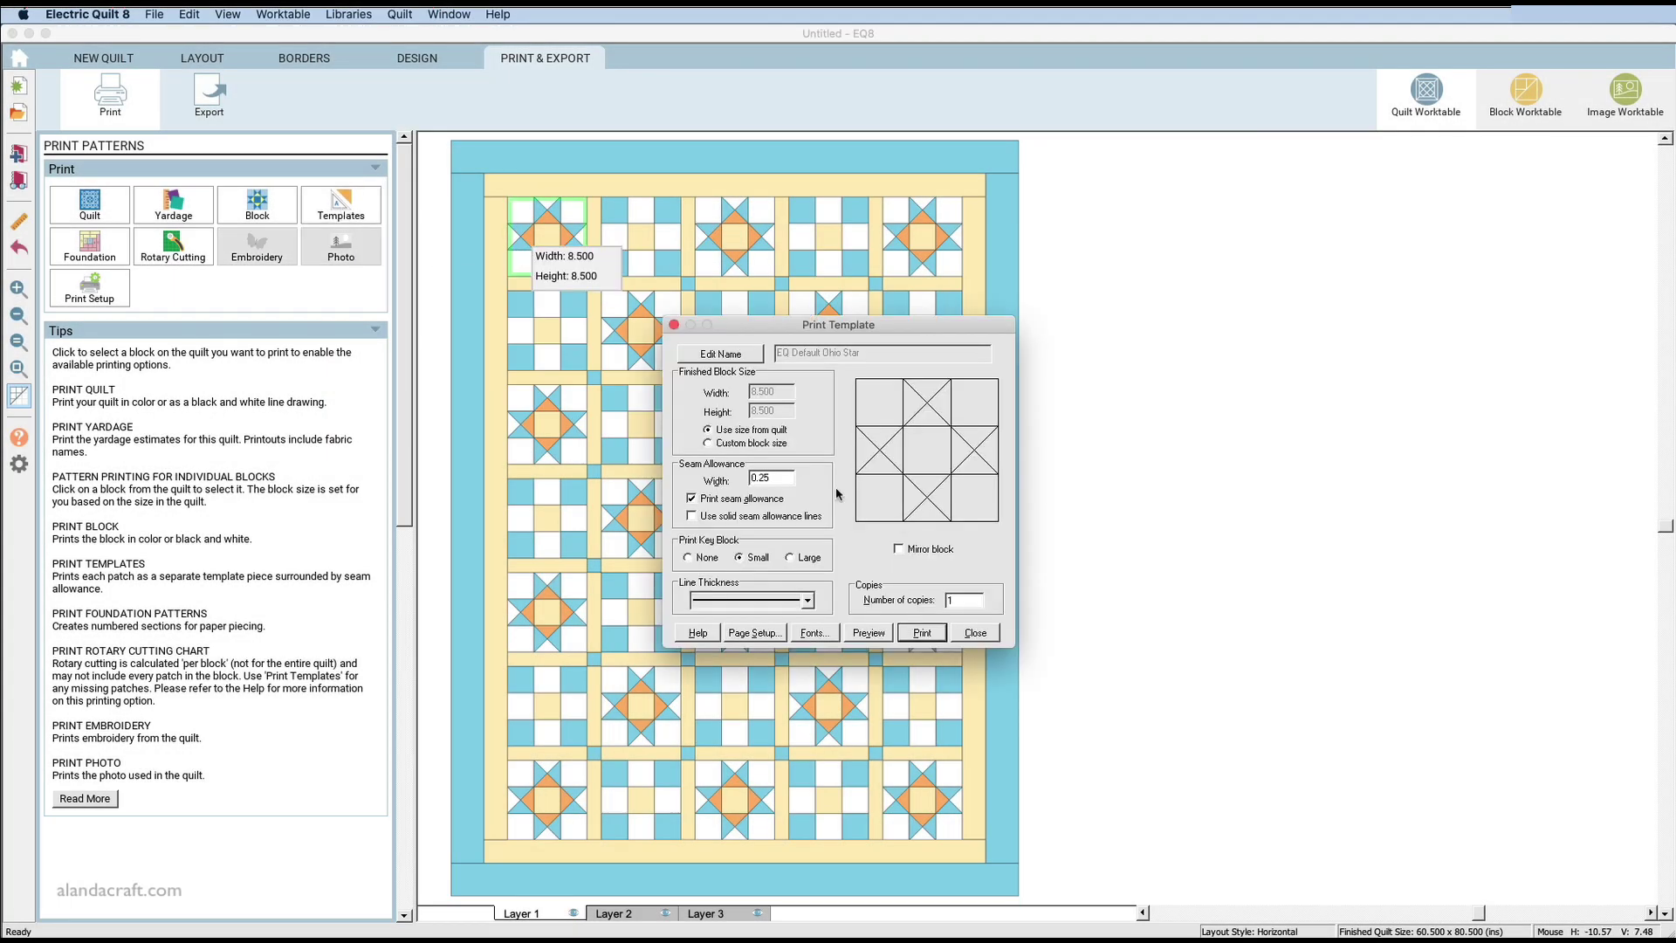
left_click(867, 633)
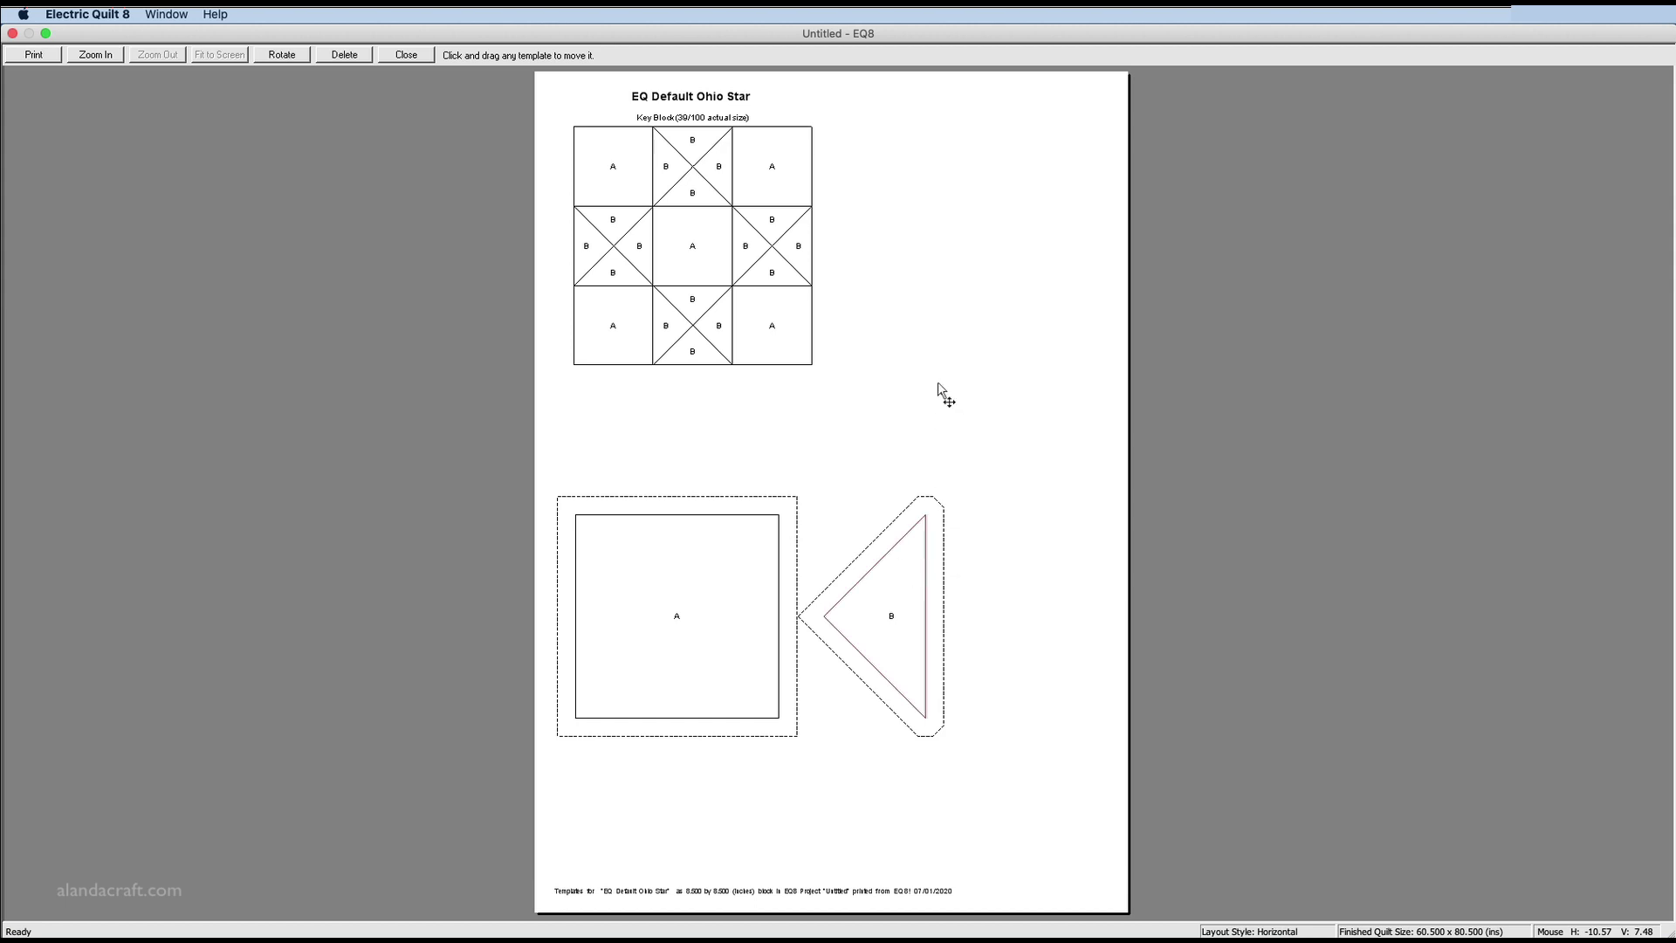
left_click_drag(908, 593, 966, 218)
mouse_move(698, 543)
left_mouse_down()
mouse_move(710, 479)
mouse_move(720, 554)
left_mouse_up()
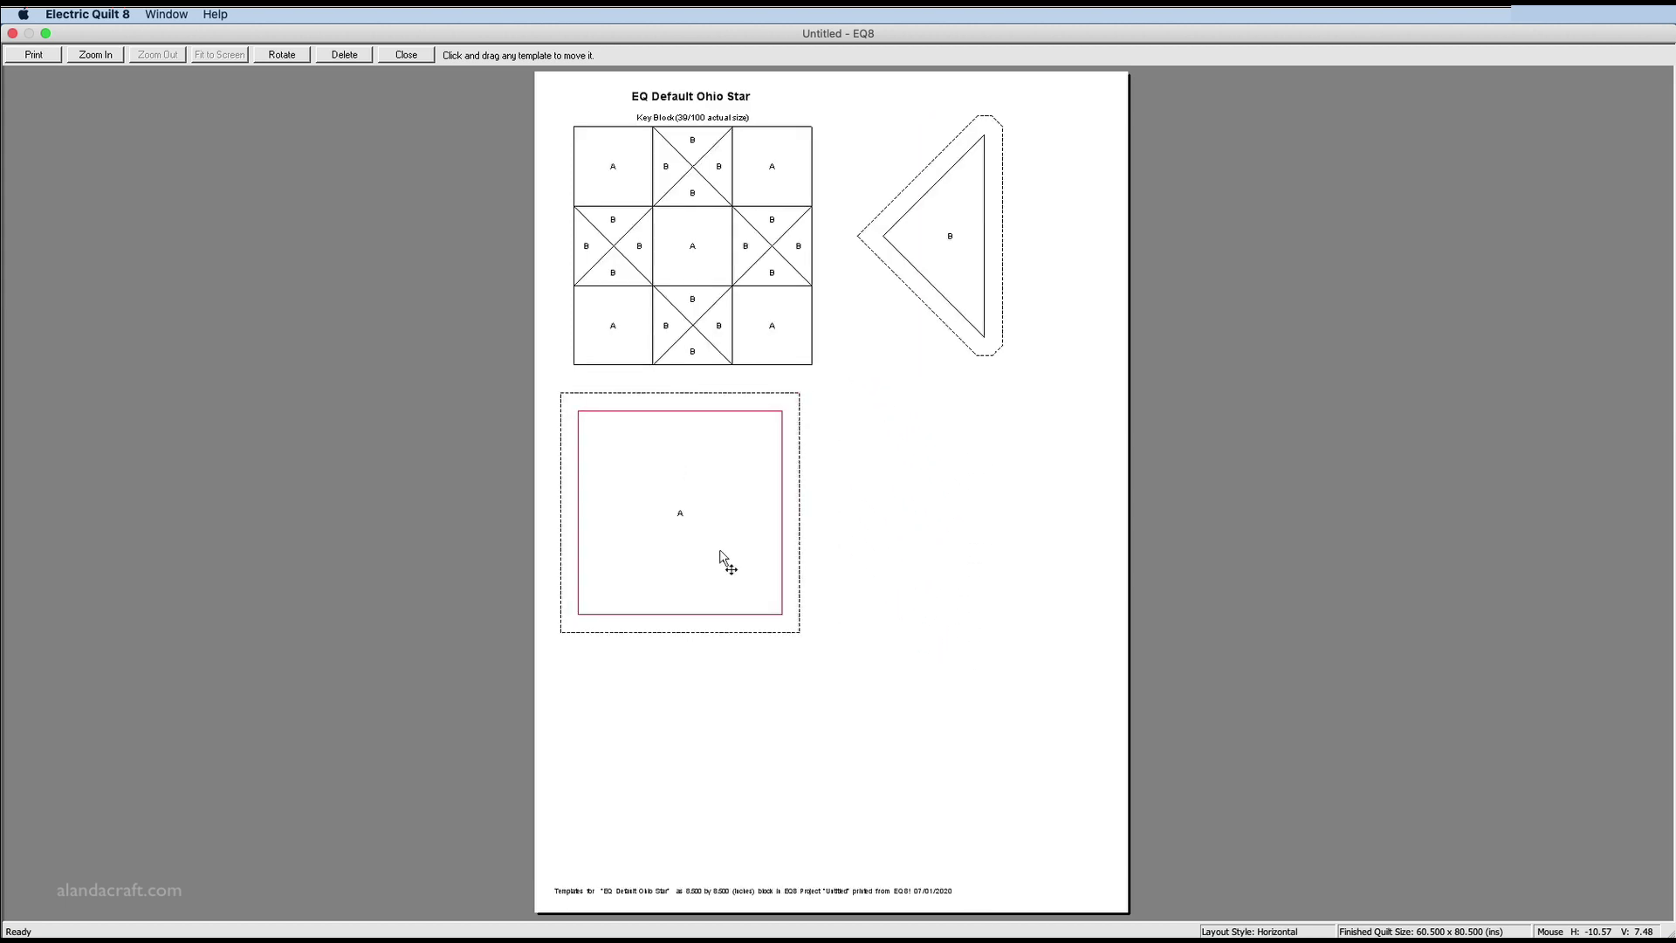
left_click(405, 55)
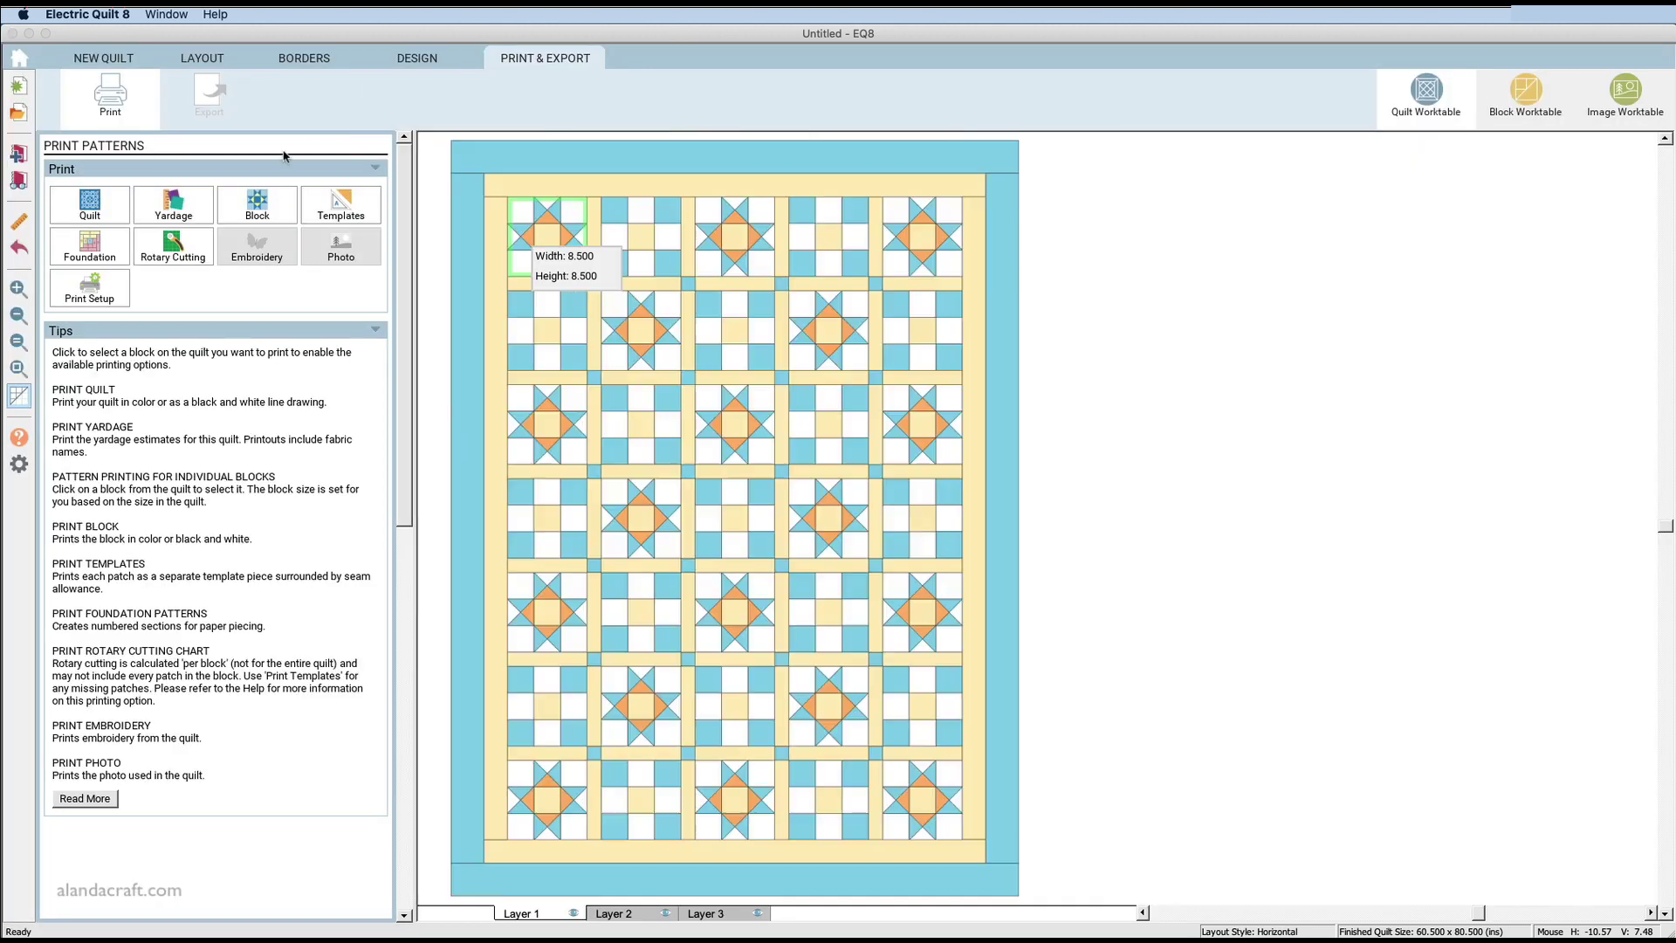
left_click(967, 635)
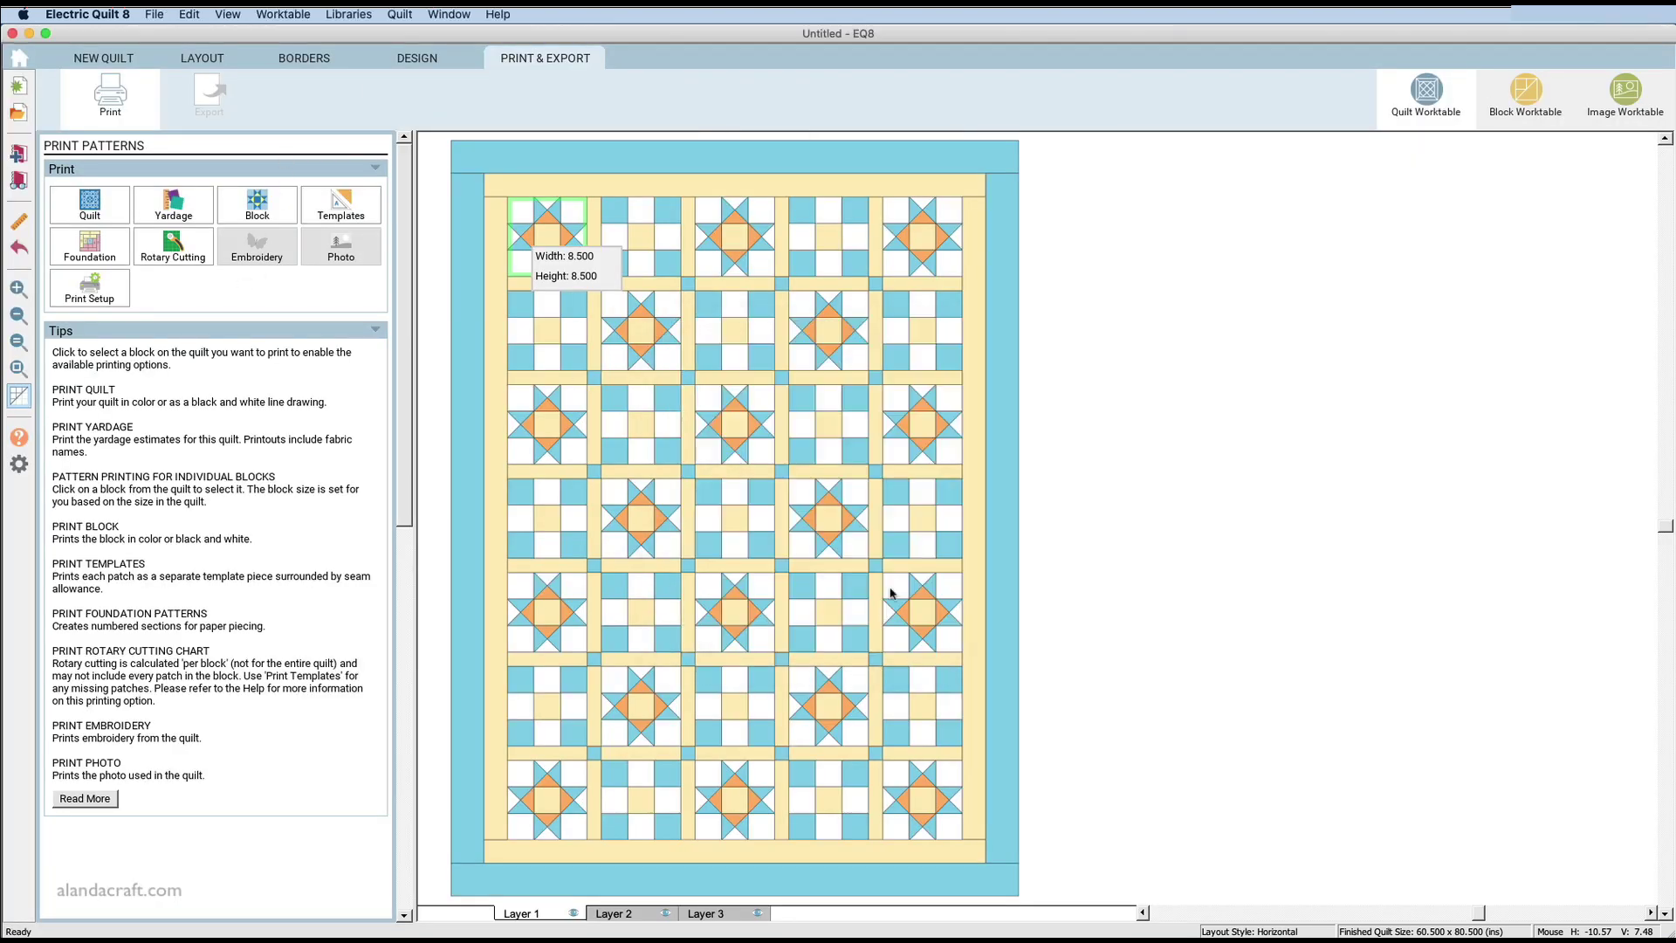
Check the star block's foundation pattern sections and preview its rotary cutting chart with 1/16 rounding, closing both without printing.
left_click(83, 249)
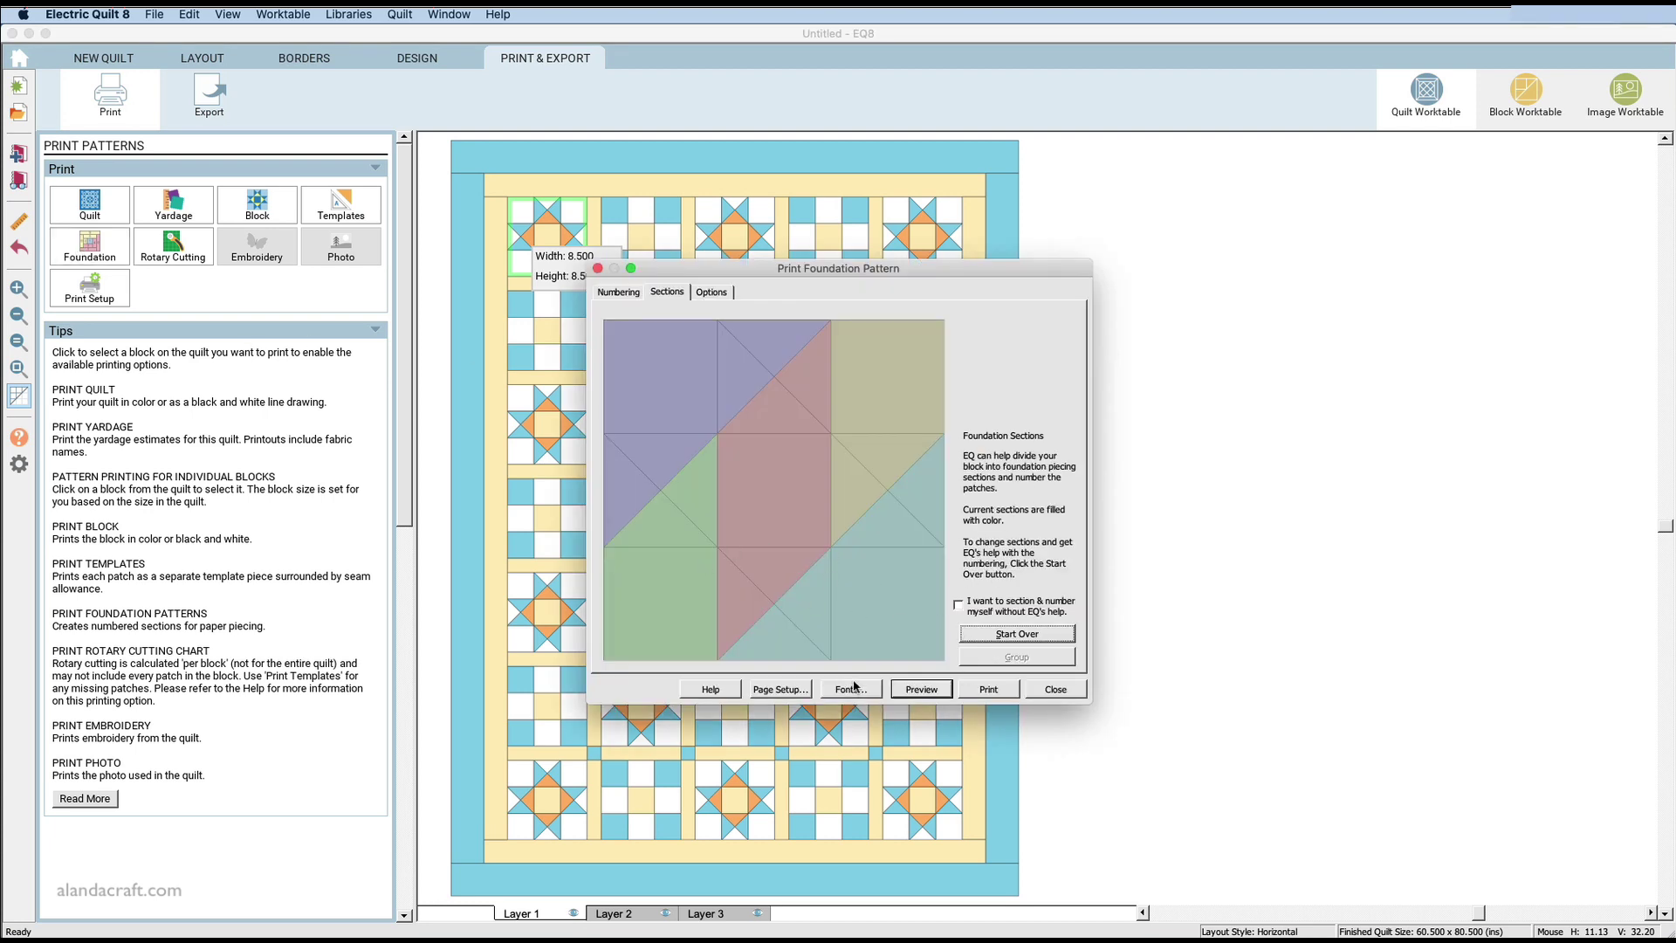
left_click(1056, 689)
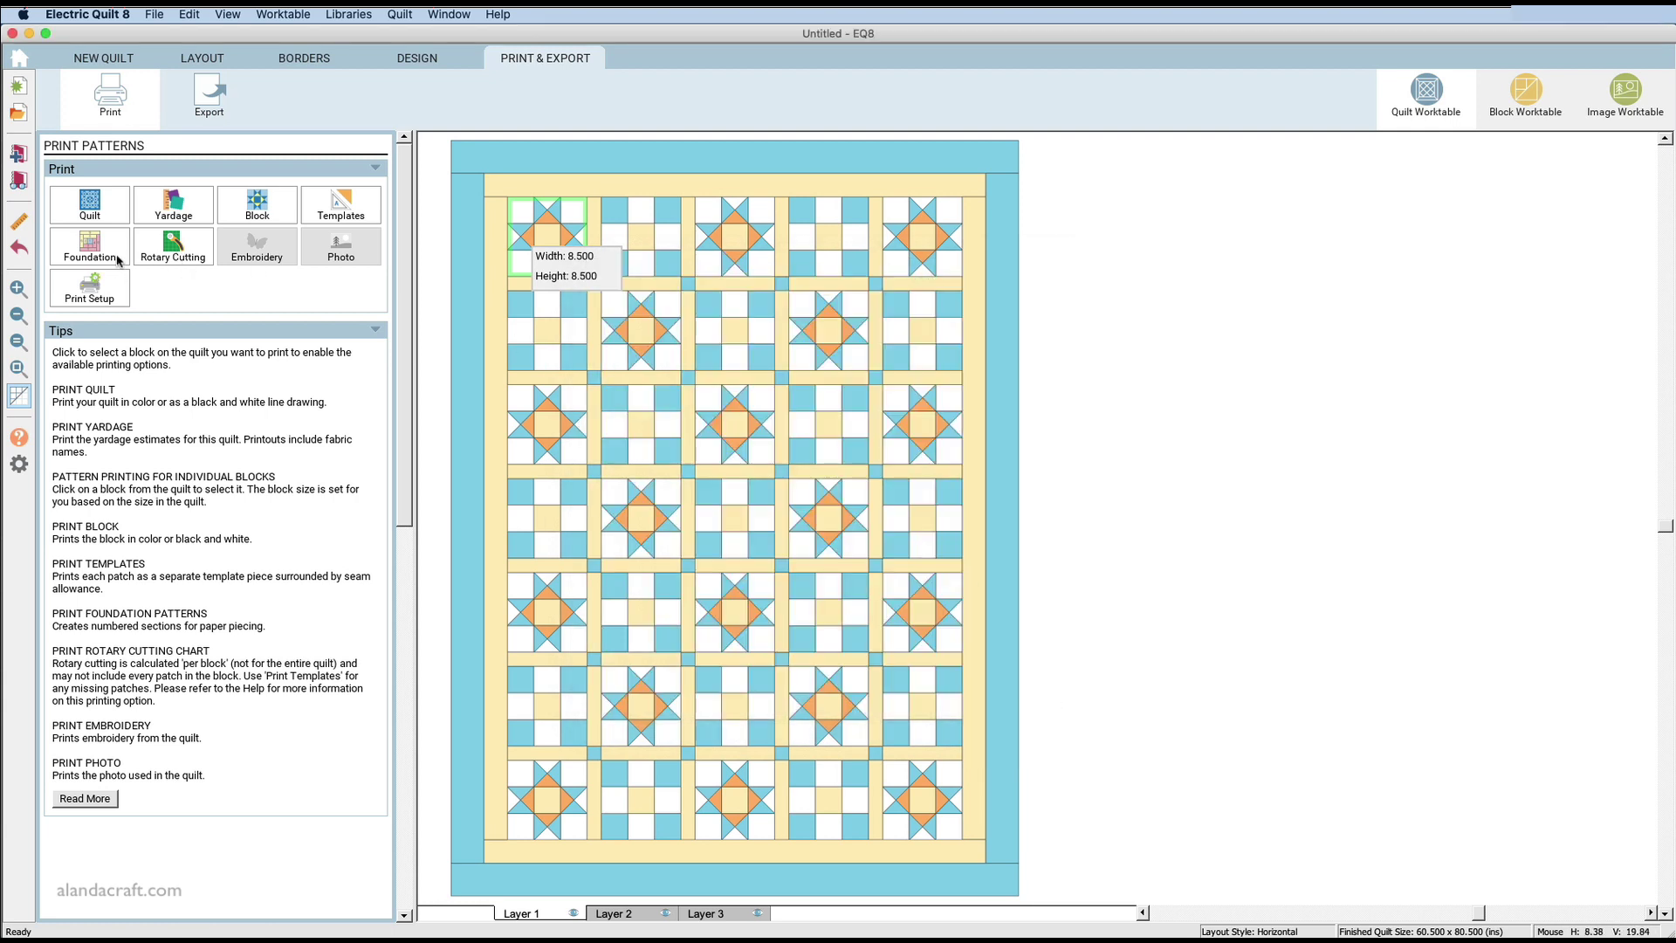
left_click(174, 245)
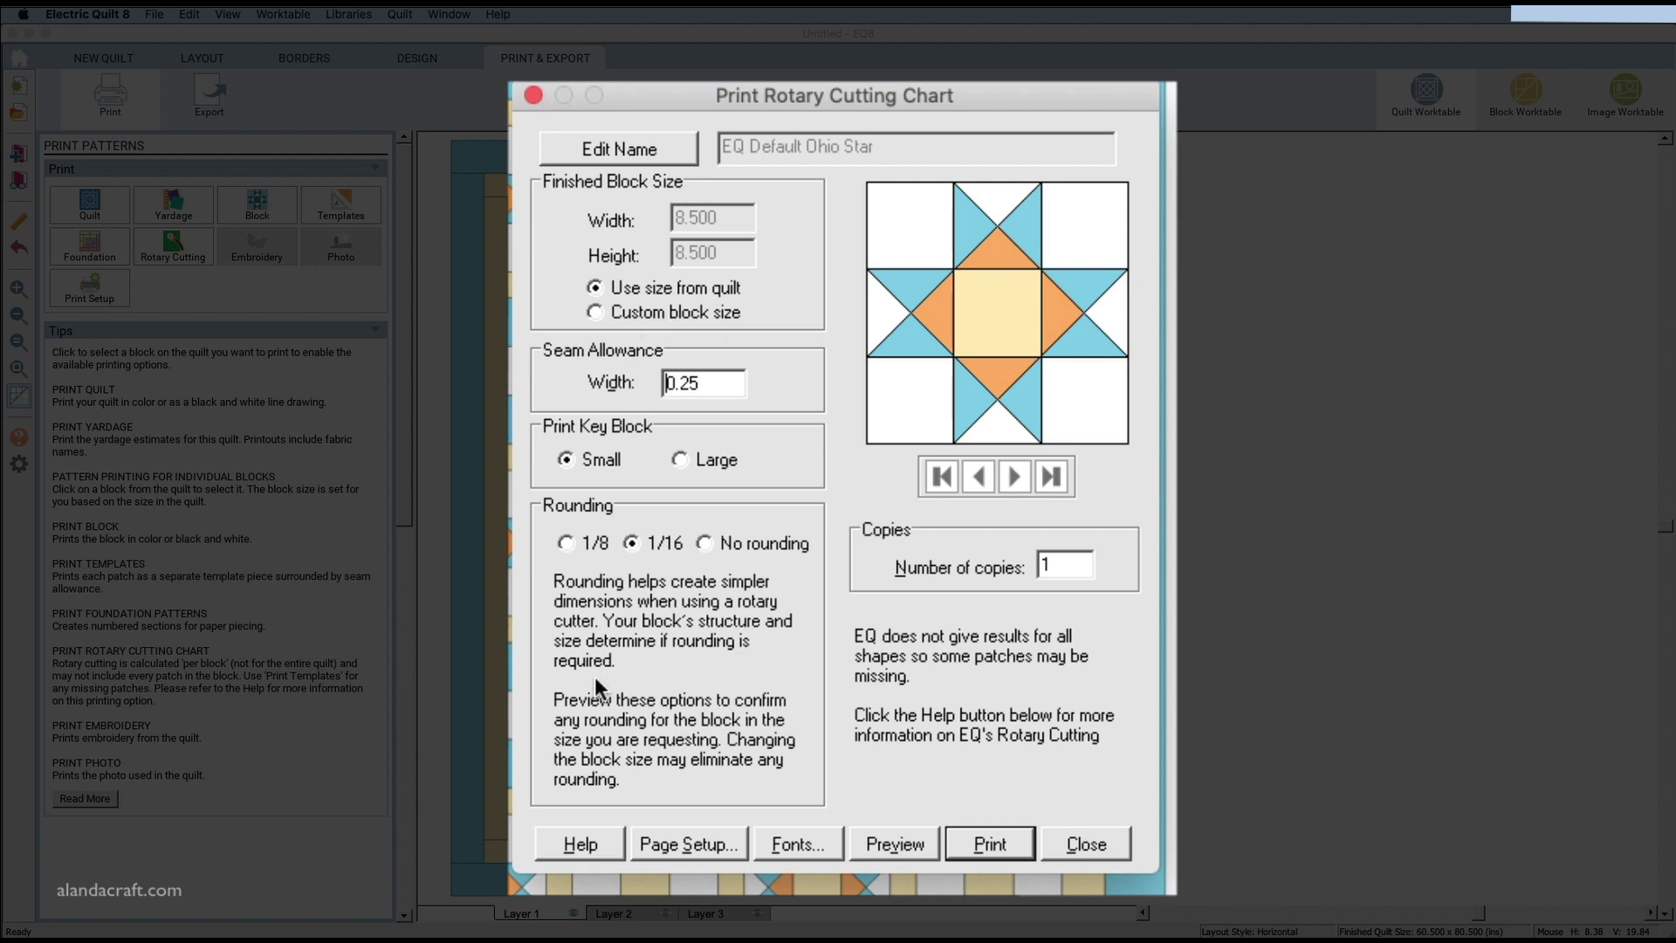
left_click(894, 843)
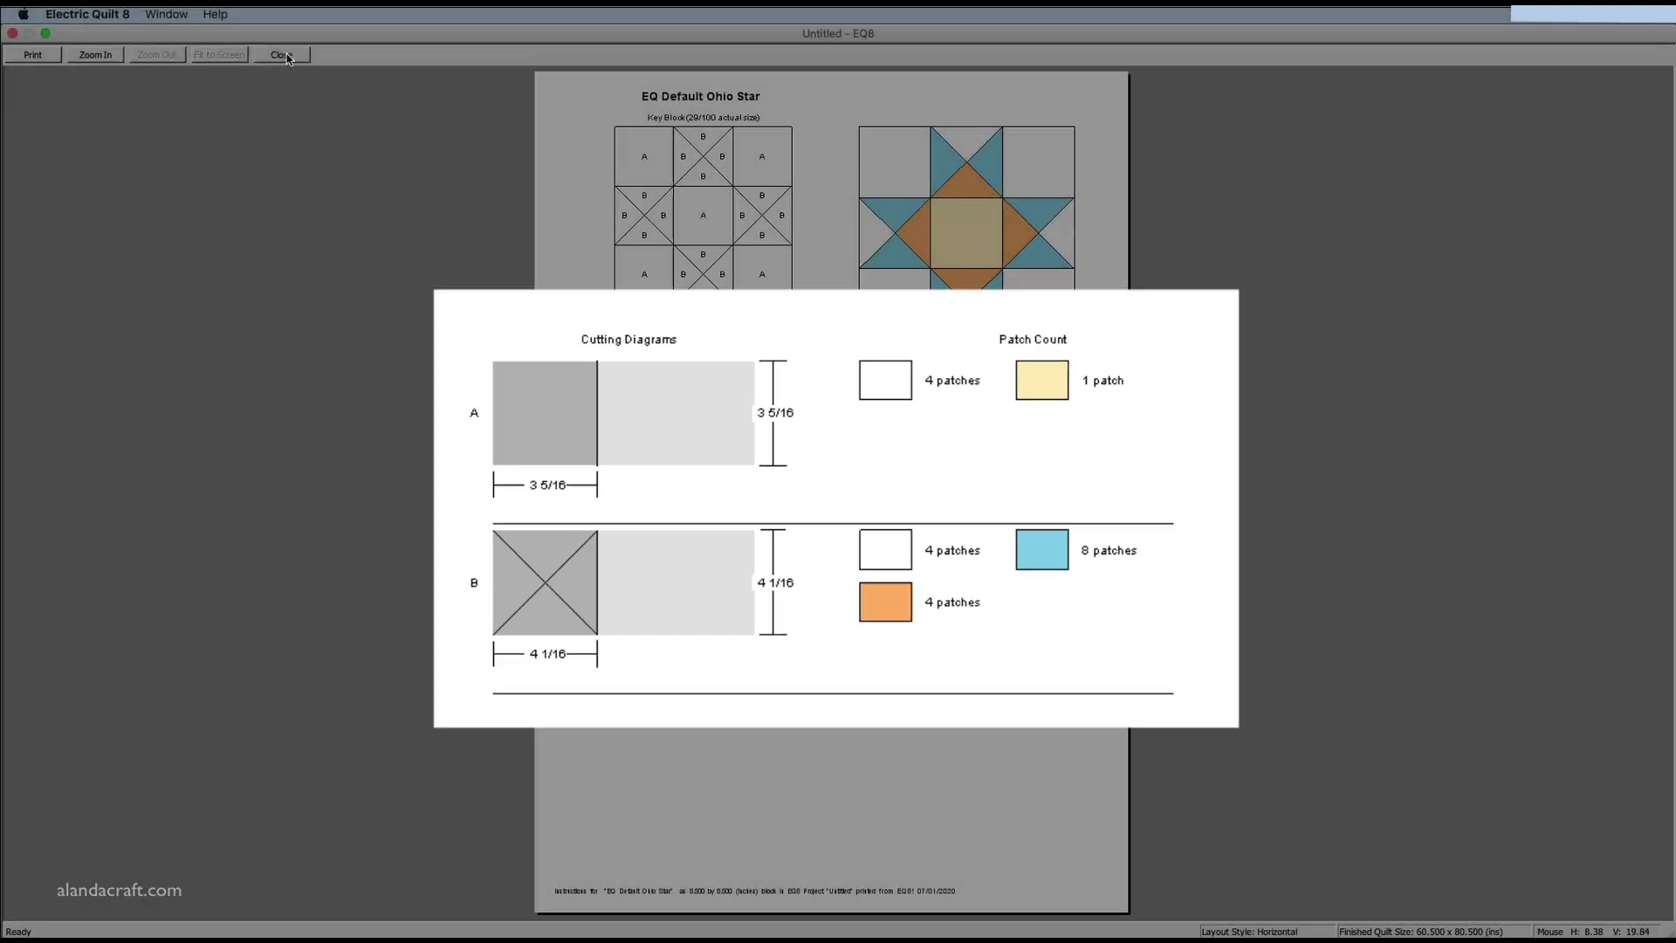
left_click(284, 55)
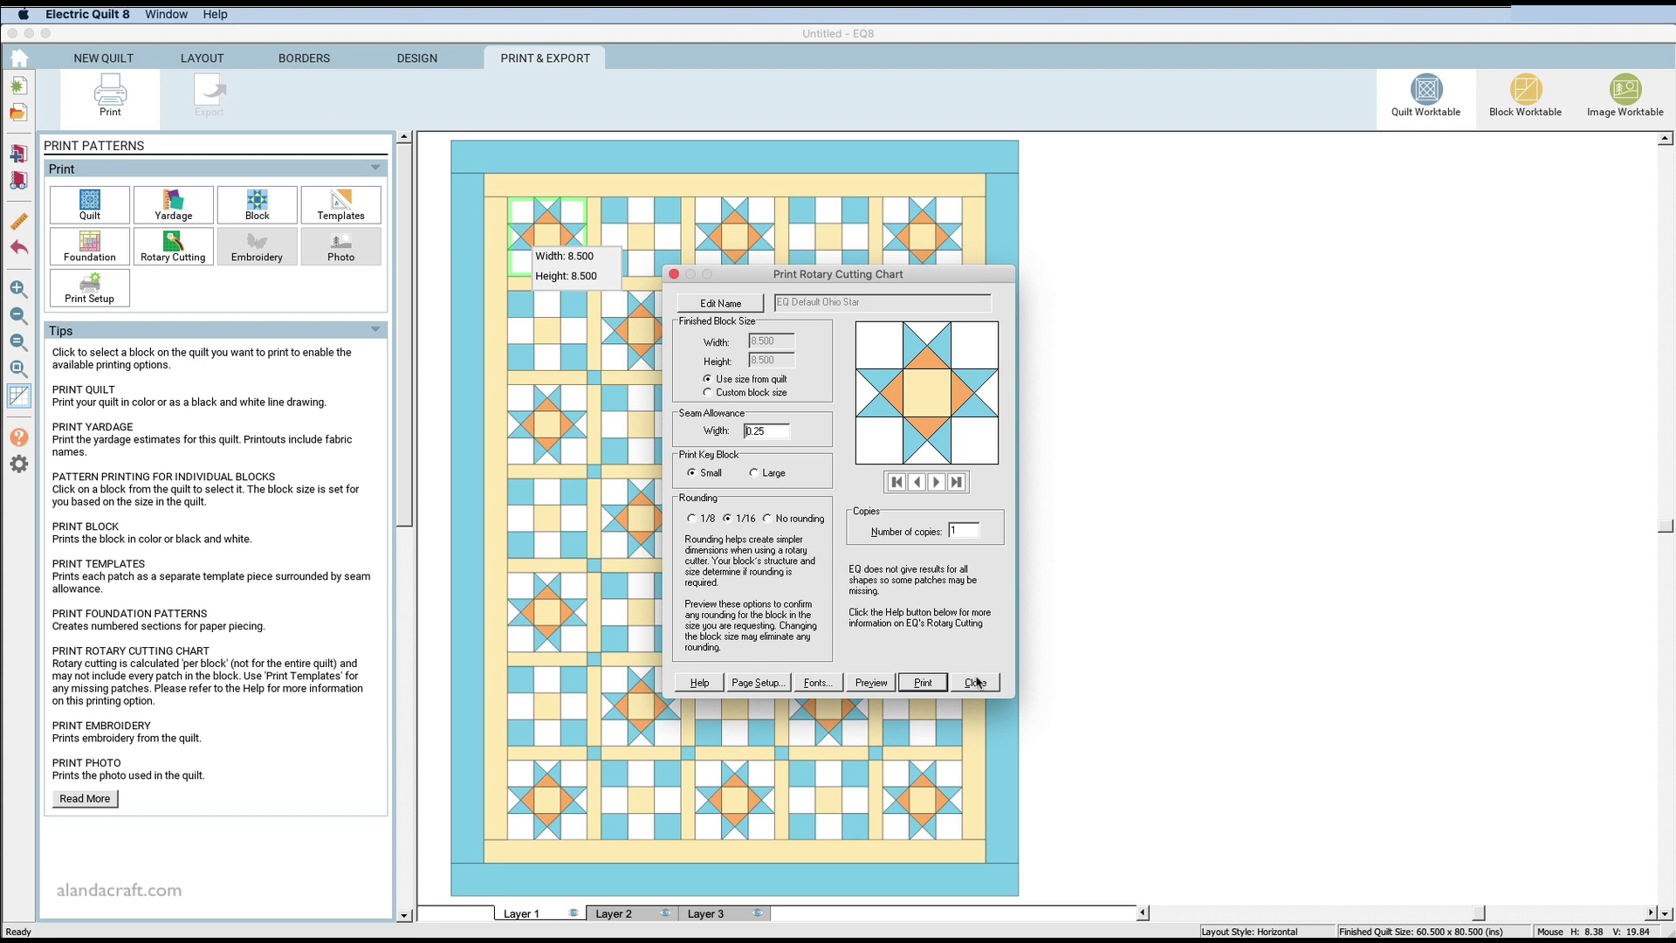
left_click(975, 682)
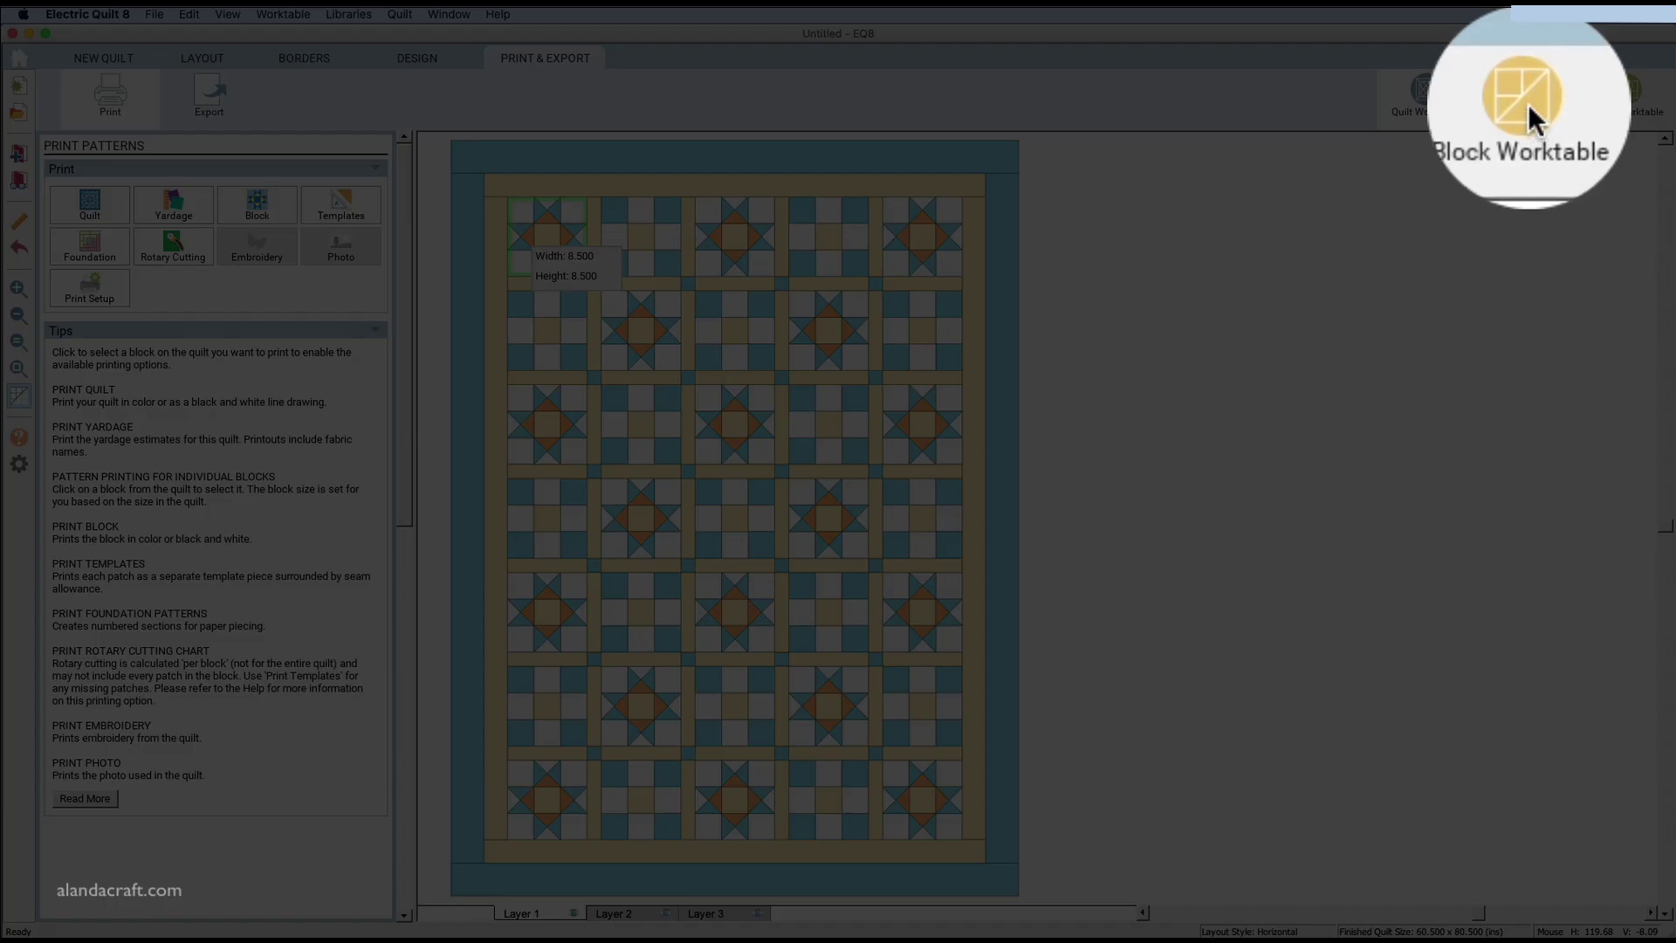
Start a pieced EasyDraw block on the Block Worktable, and draw both corner-to-corner diagonals across its 4 by 4 inch square.
left_click(1528, 94)
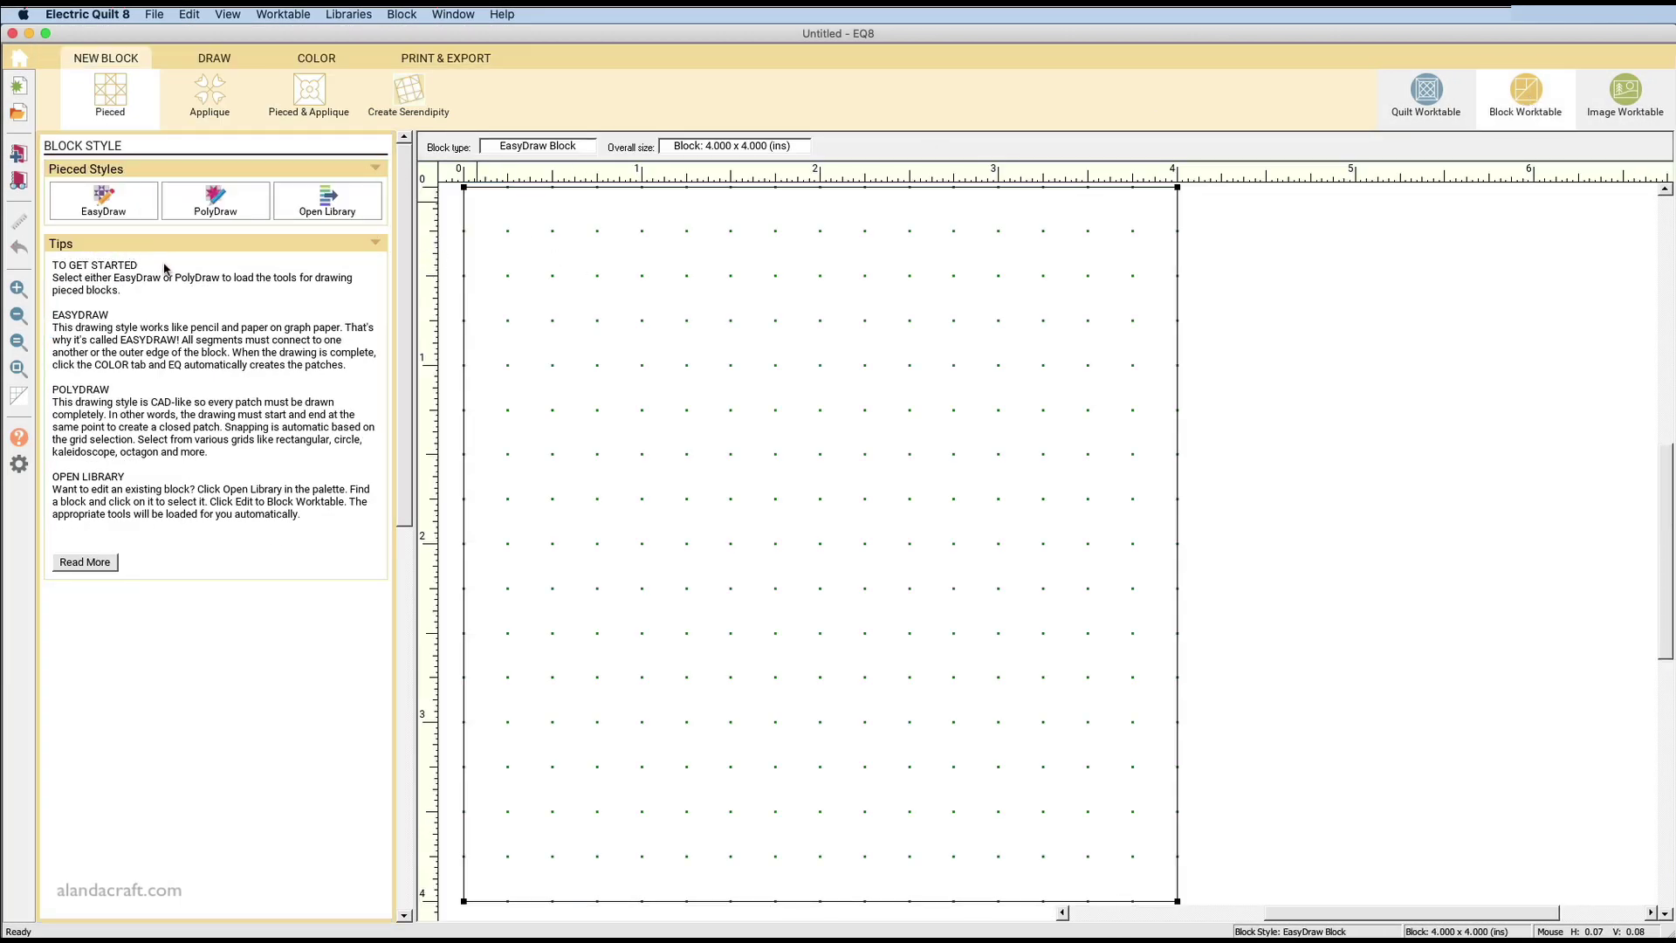
left_click(105, 202)
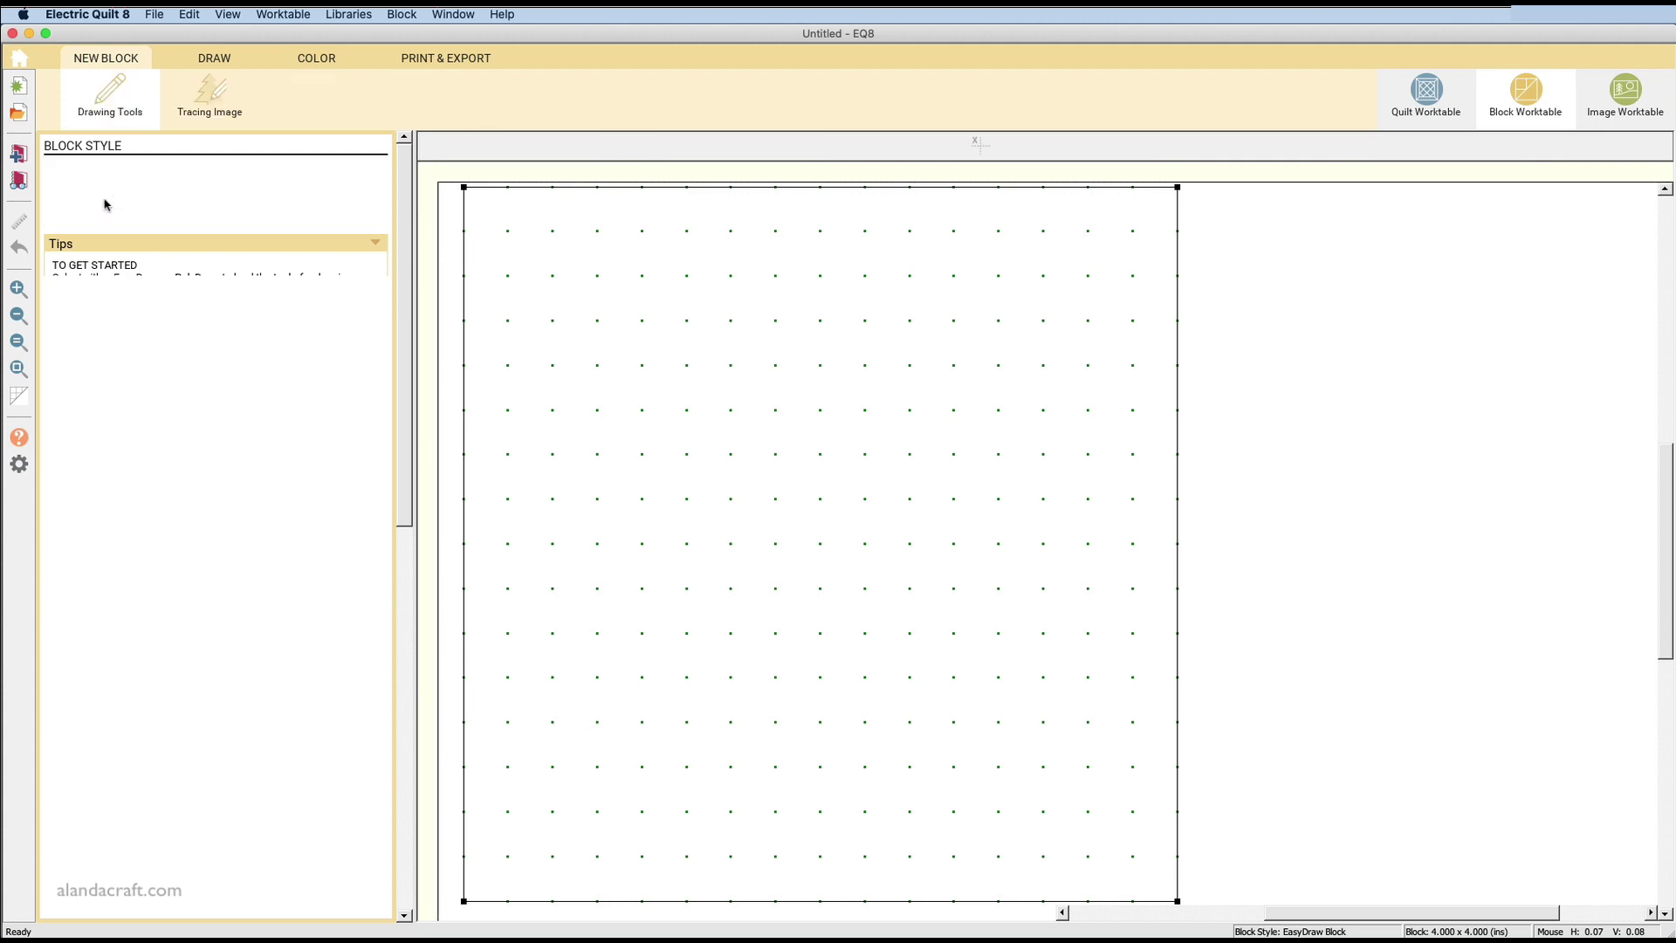
left_click_drag(469, 184, 1177, 899)
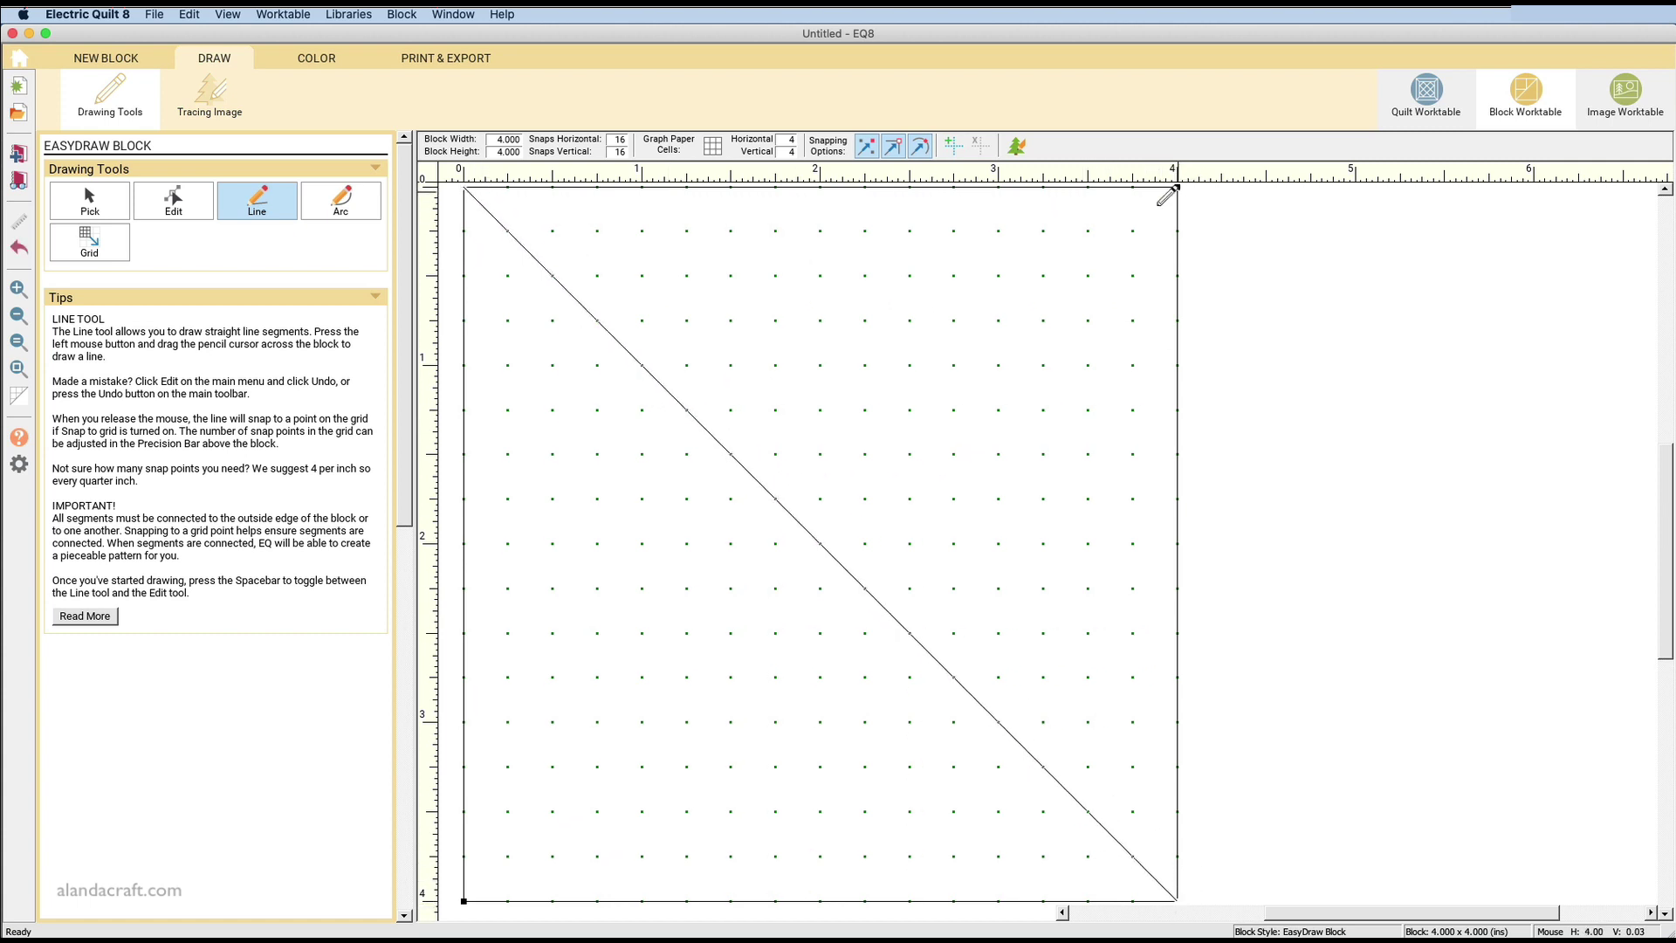
left_click_drag(1178, 186, 466, 899)
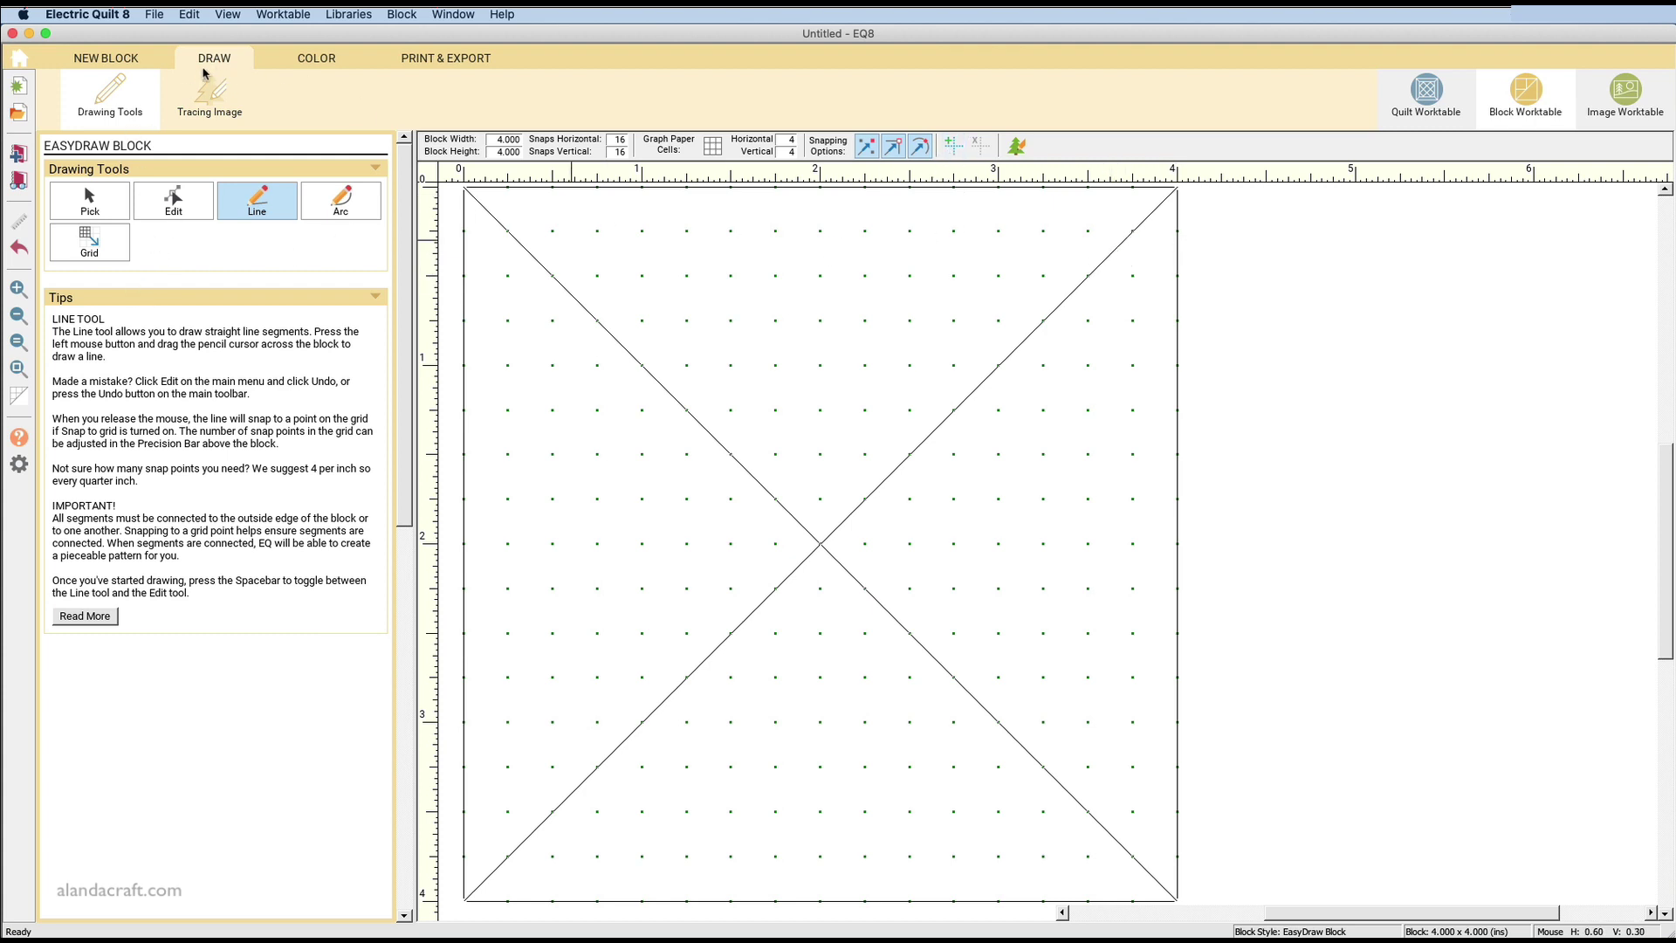
Paint the block's left and right triangles with the bright red fabric that has pale flower motifs.
left_click(318, 58)
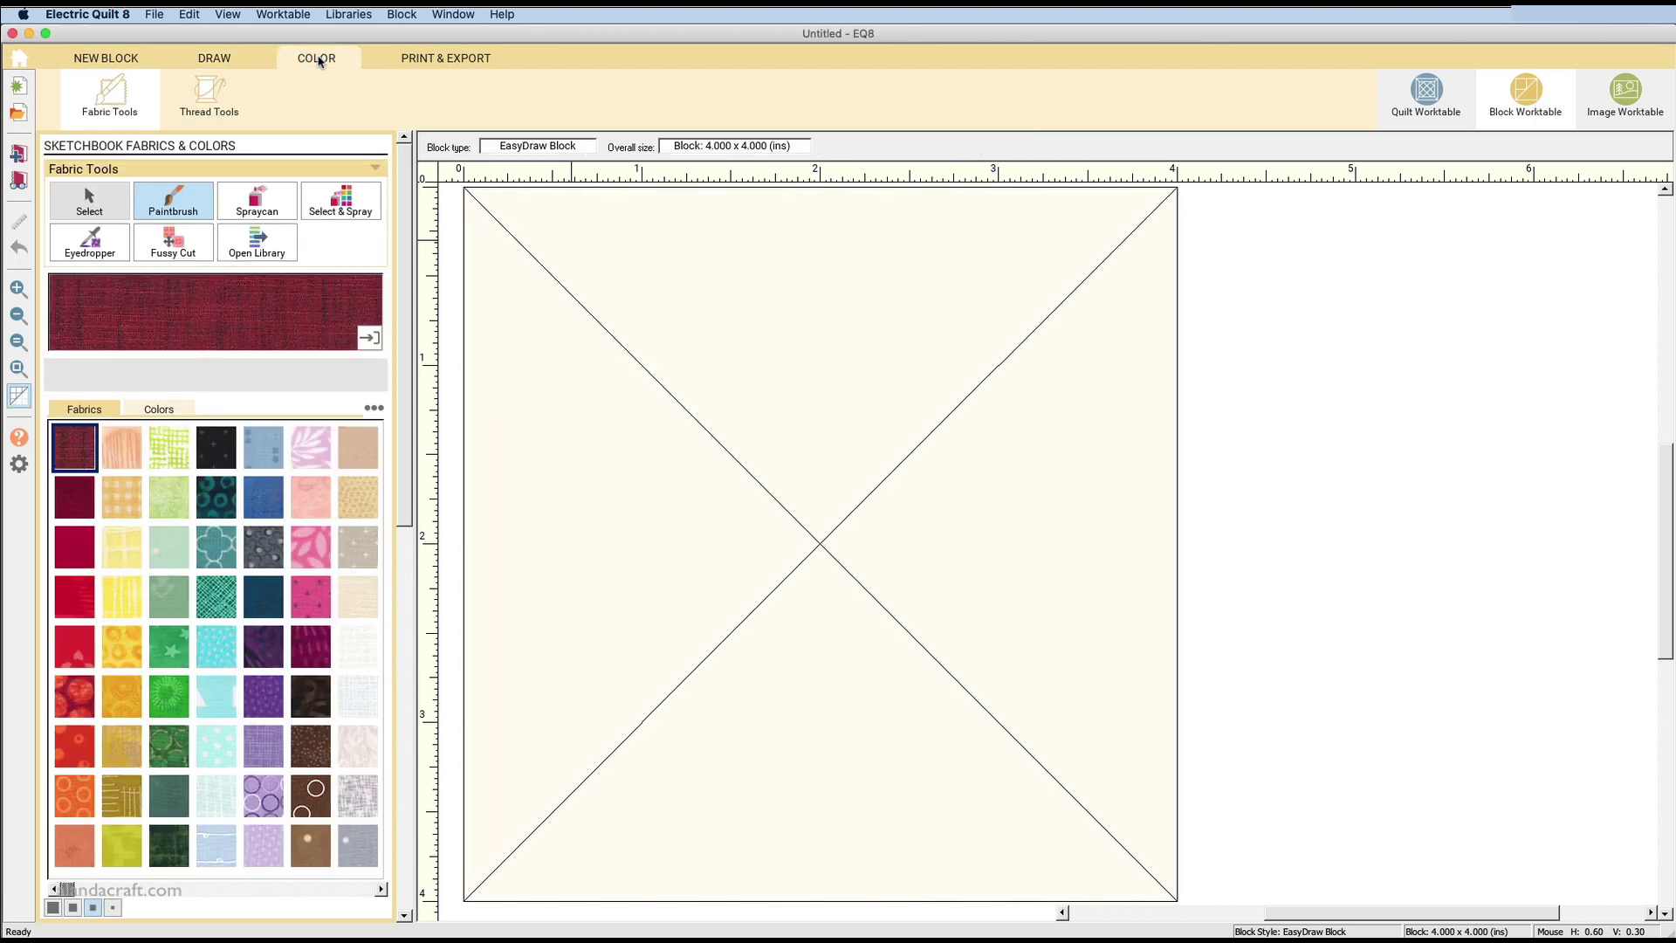
left_click(158, 411)
left_click(84, 409)
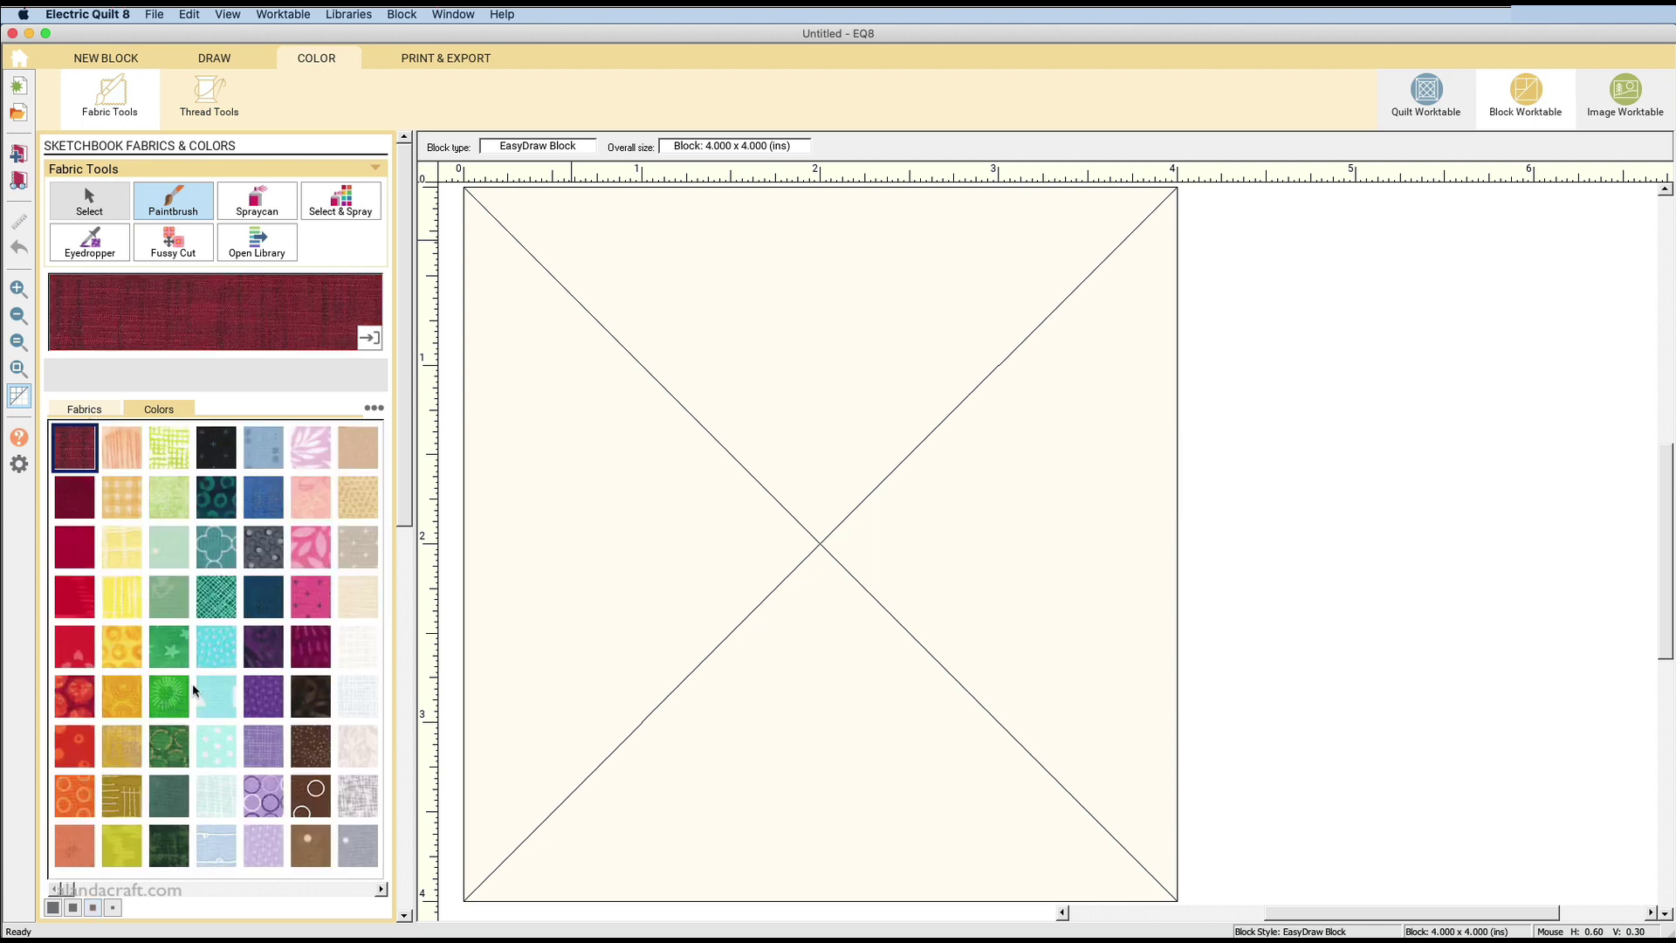
left_click(75, 646)
left_click(581, 413)
left_click(1021, 461)
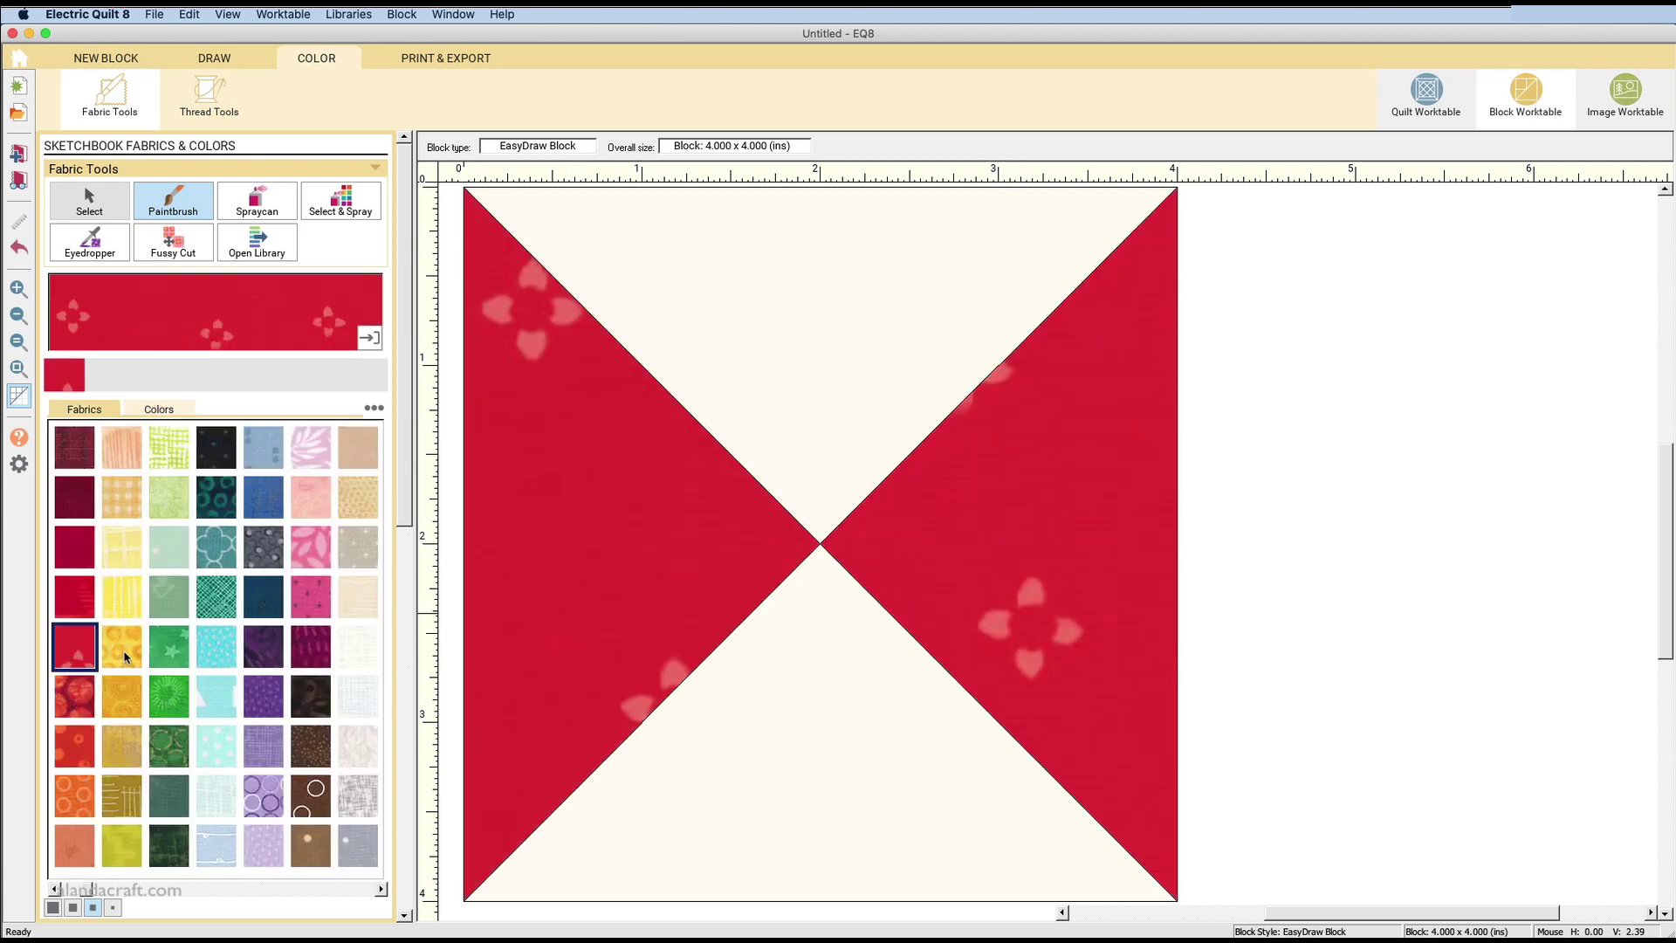
Paint the block's upper and lower triangles with the golden-orange fabric with concentric circles.
left_click(134, 695)
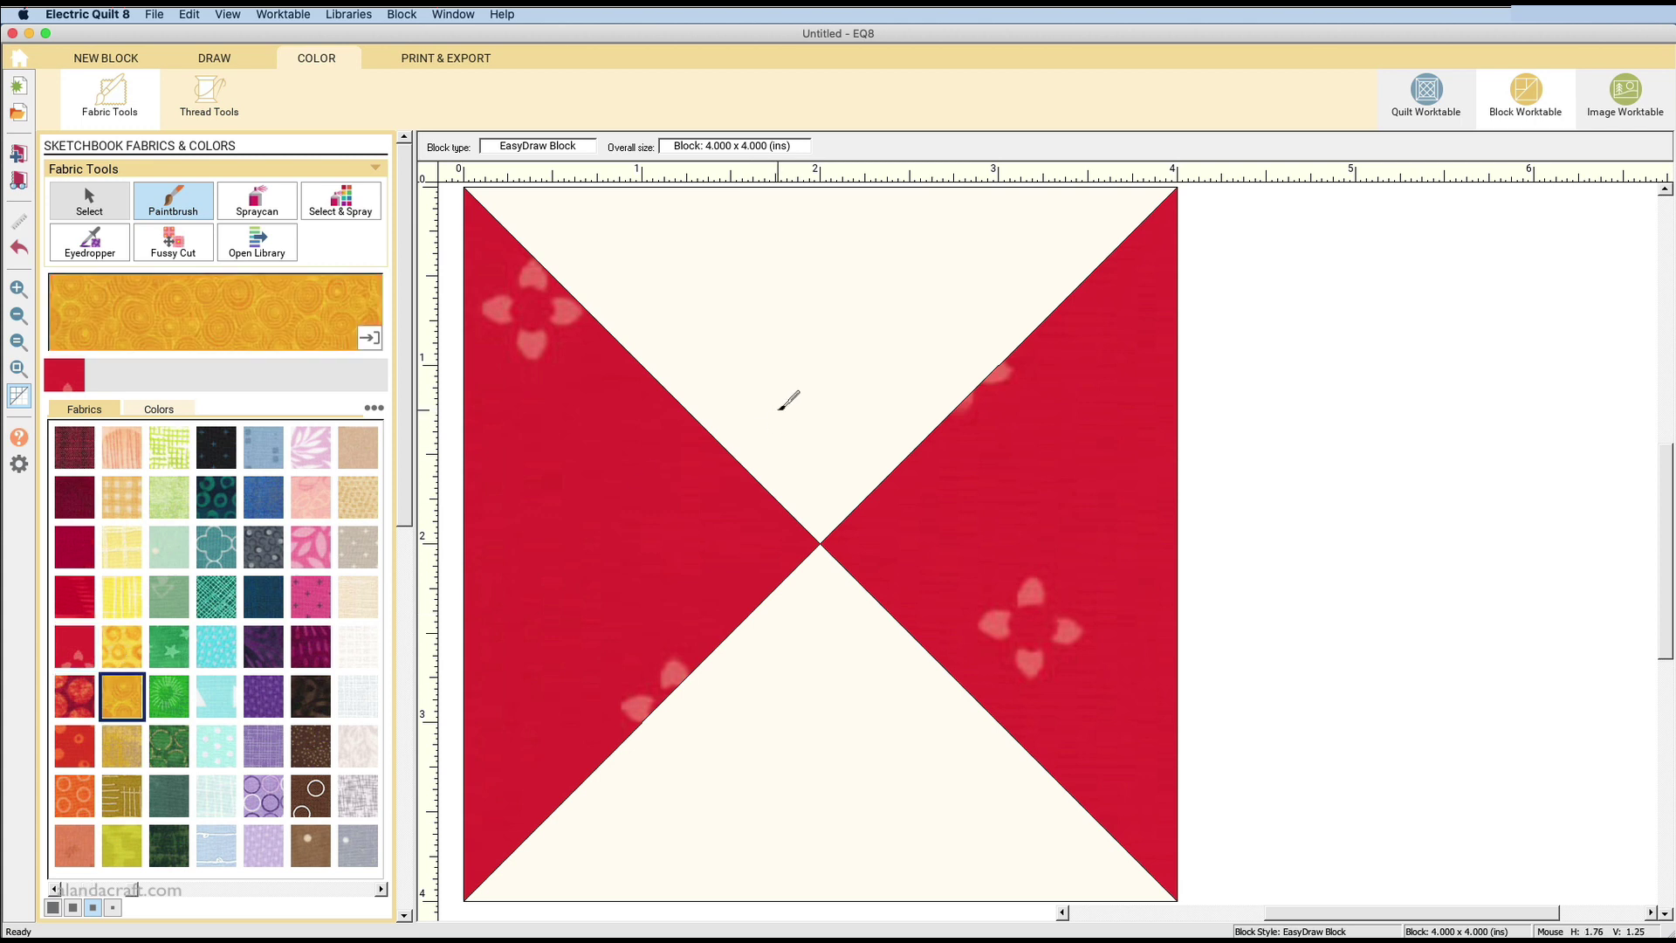
left_click(786, 408)
left_click(819, 652)
scroll(774, 689, "down", 2)
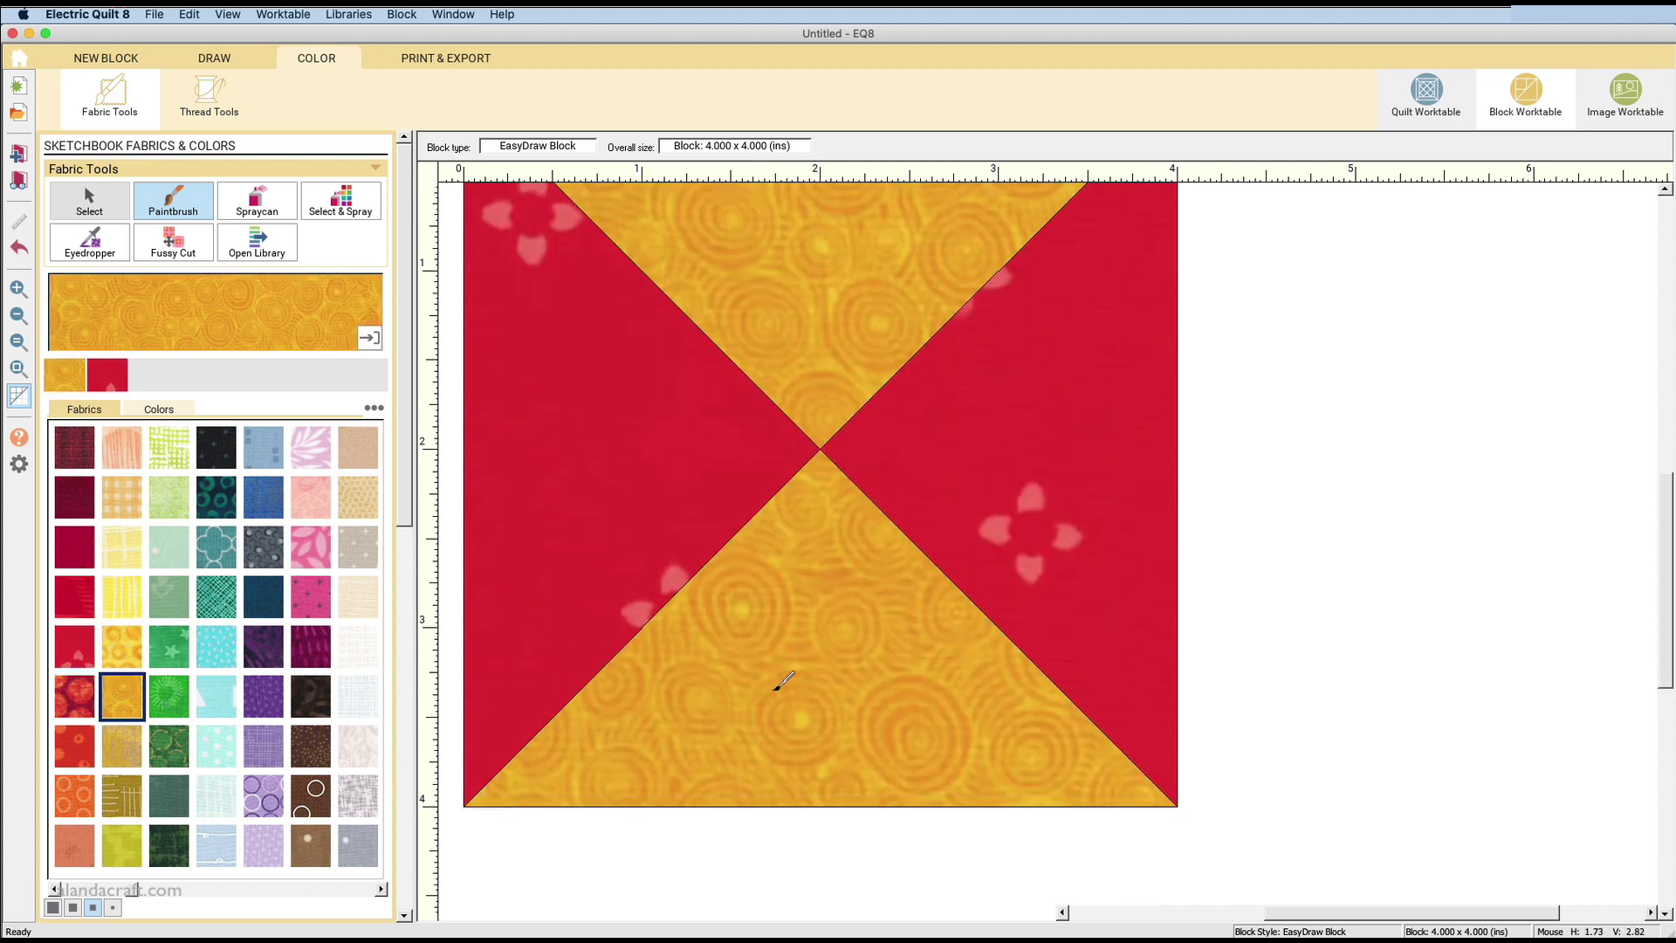
left_click(840, 319)
Add the coloured block to the Project Sketchbook, and cancel saving the project file.
left_click(14, 154)
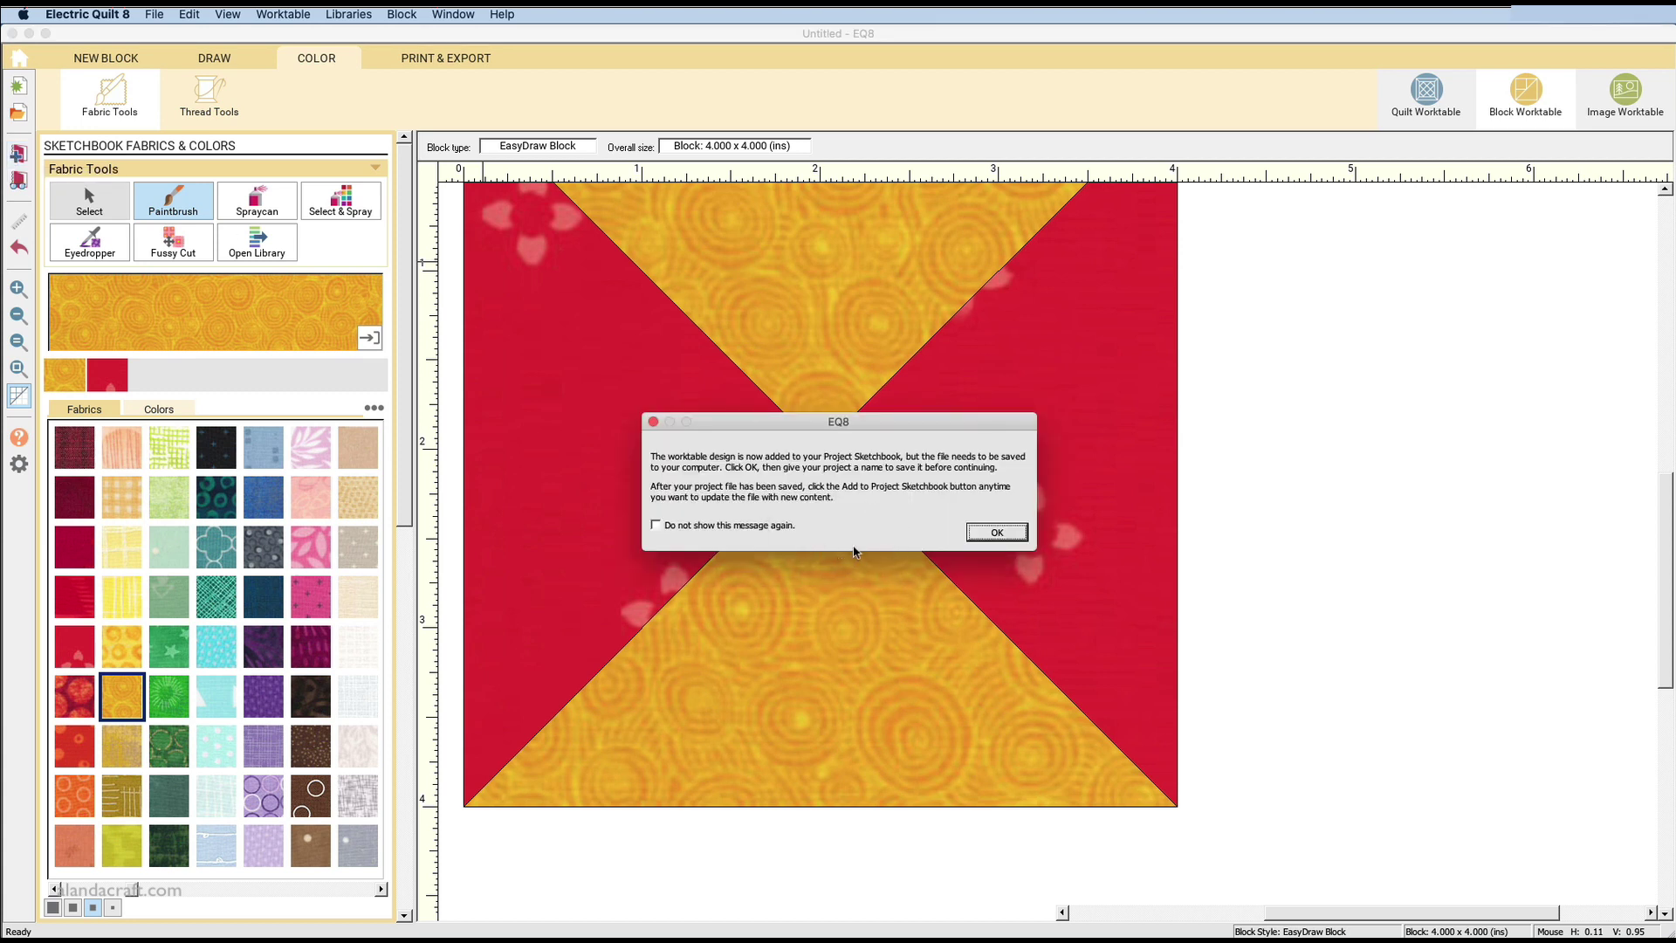
left_click(997, 532)
key("super+s")
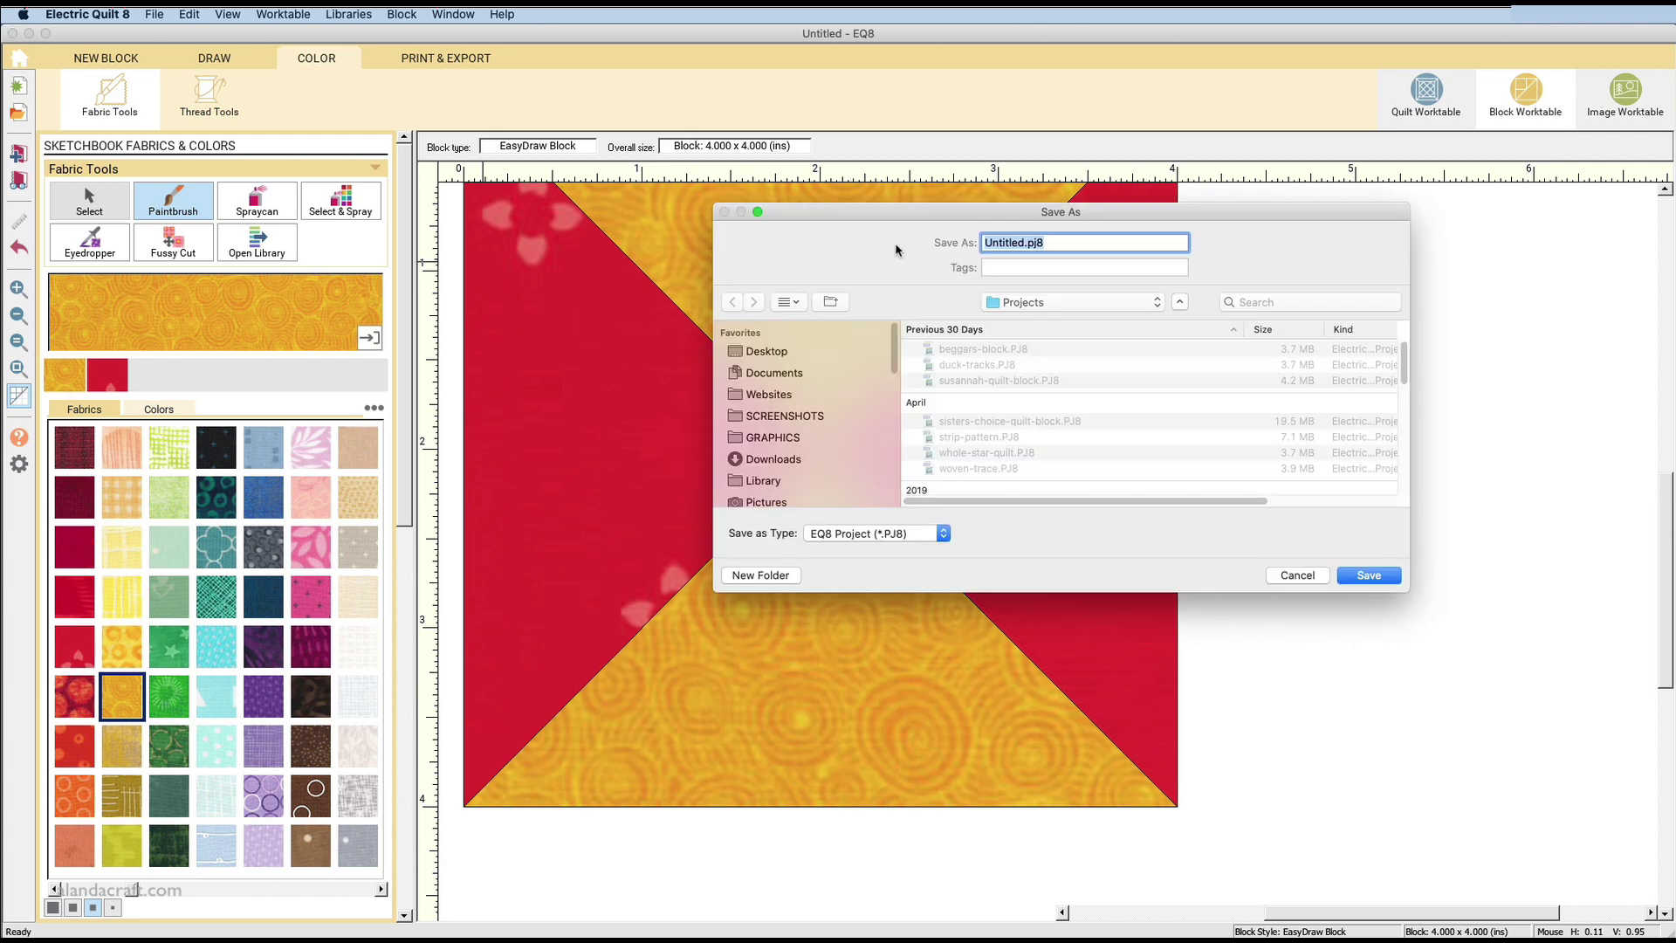
left_click(1297, 575)
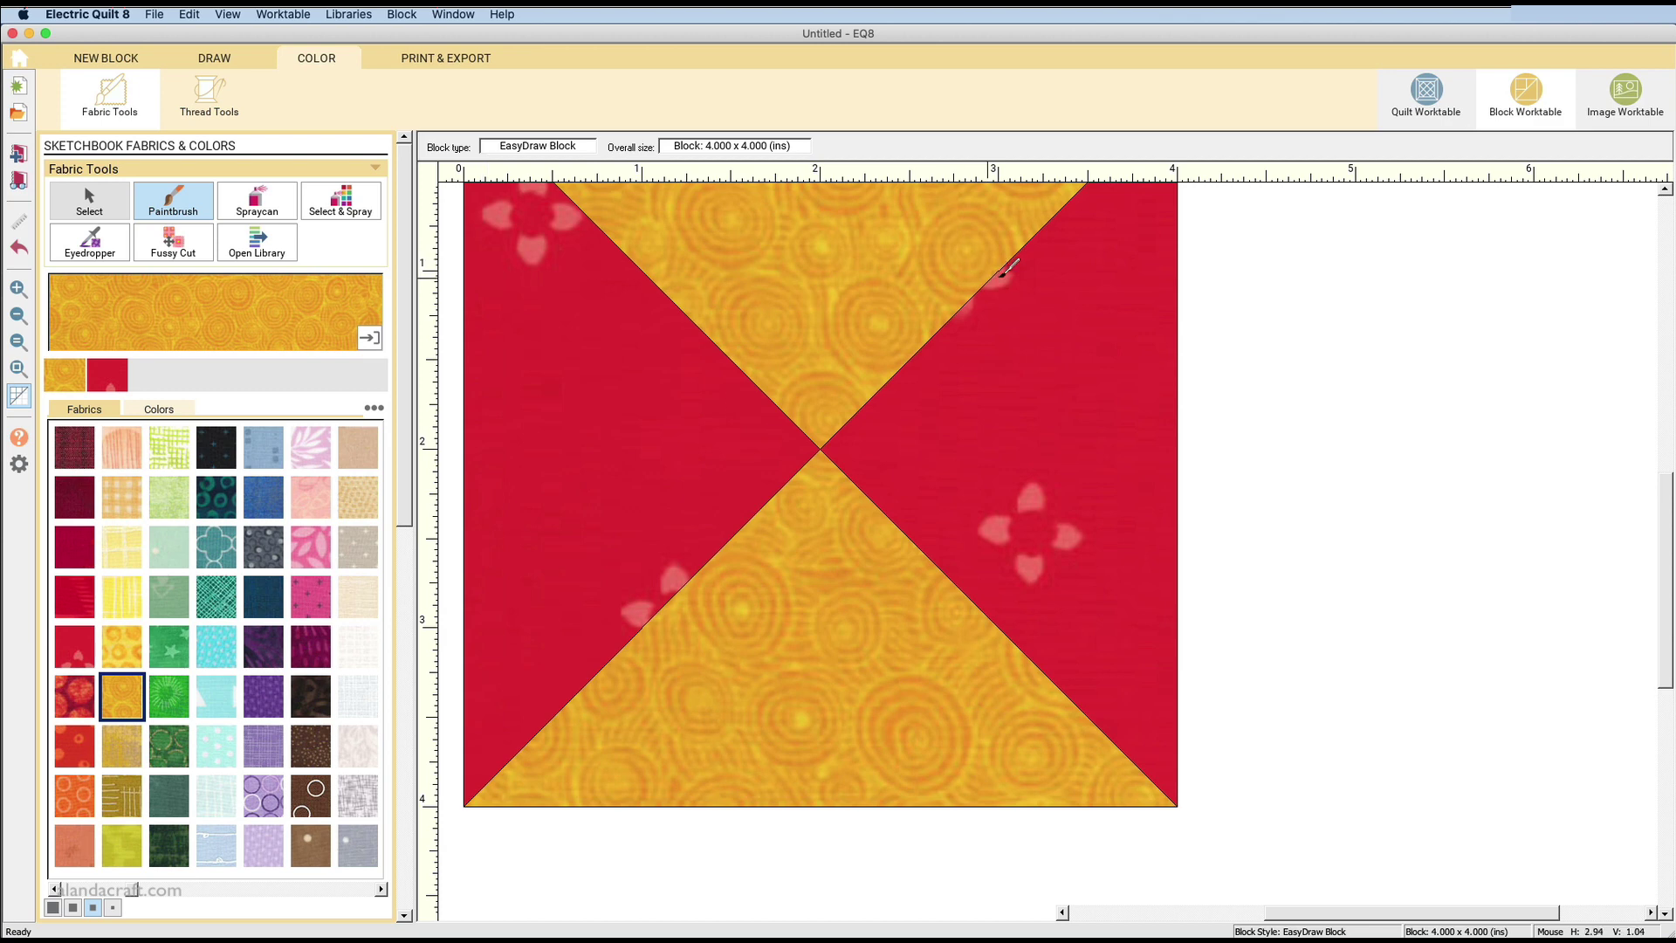
Look over the block's print pattern options, and switch to the Image Worktable.
left_click_drag(1669, 523, 1669, 502)
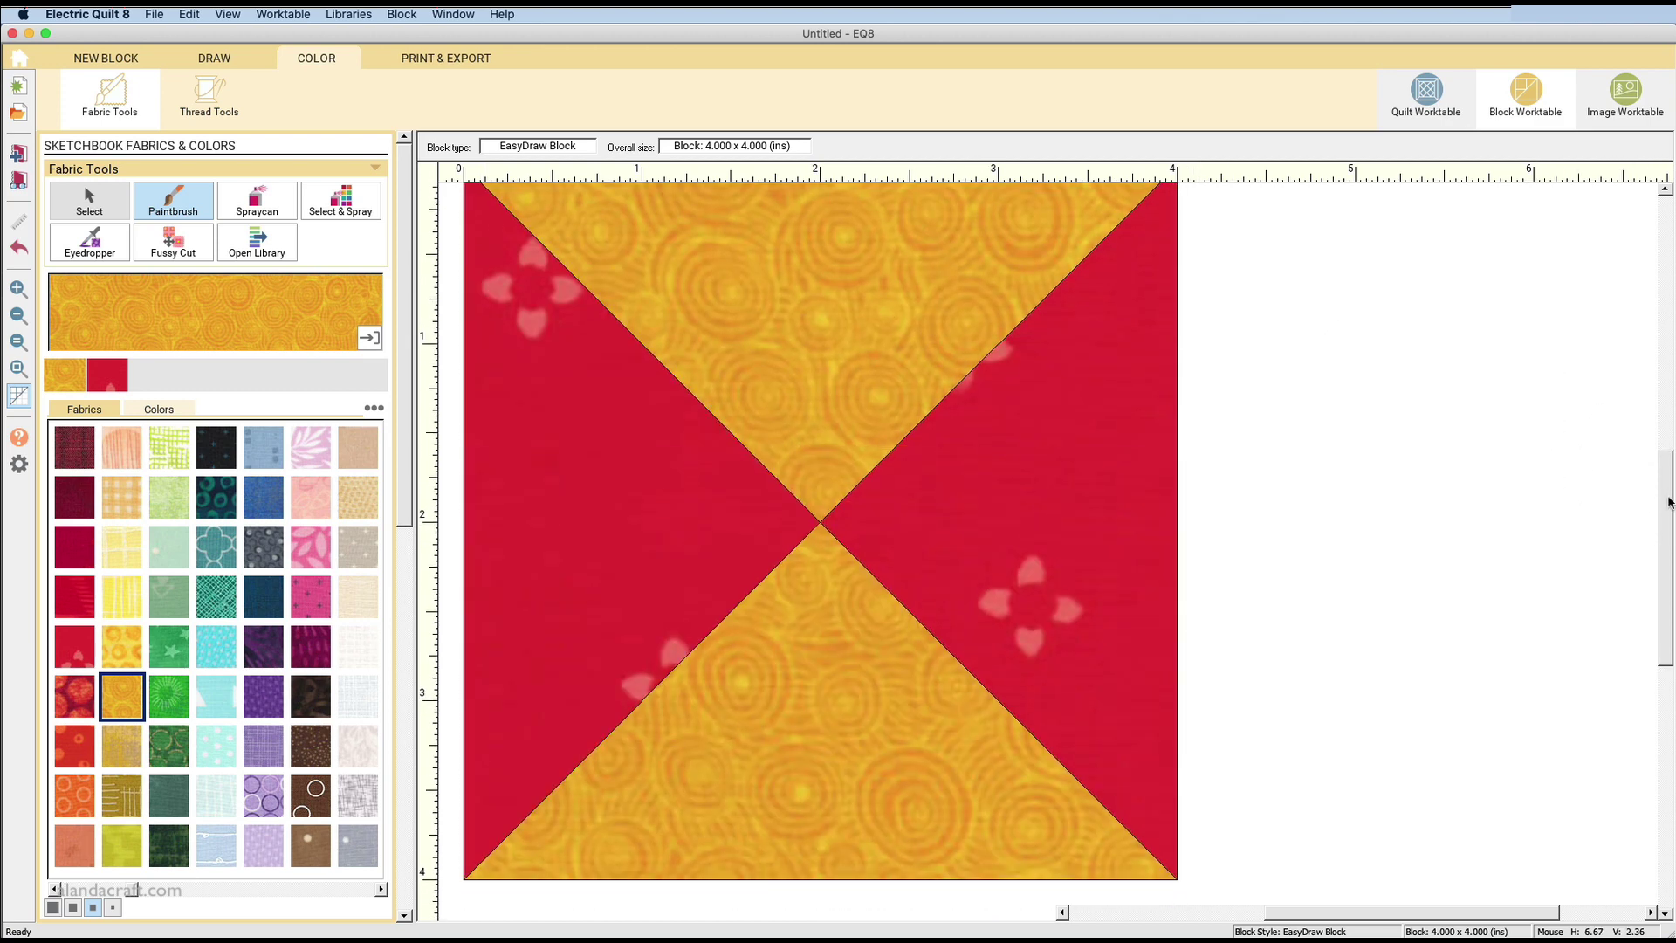
left_click(439, 60)
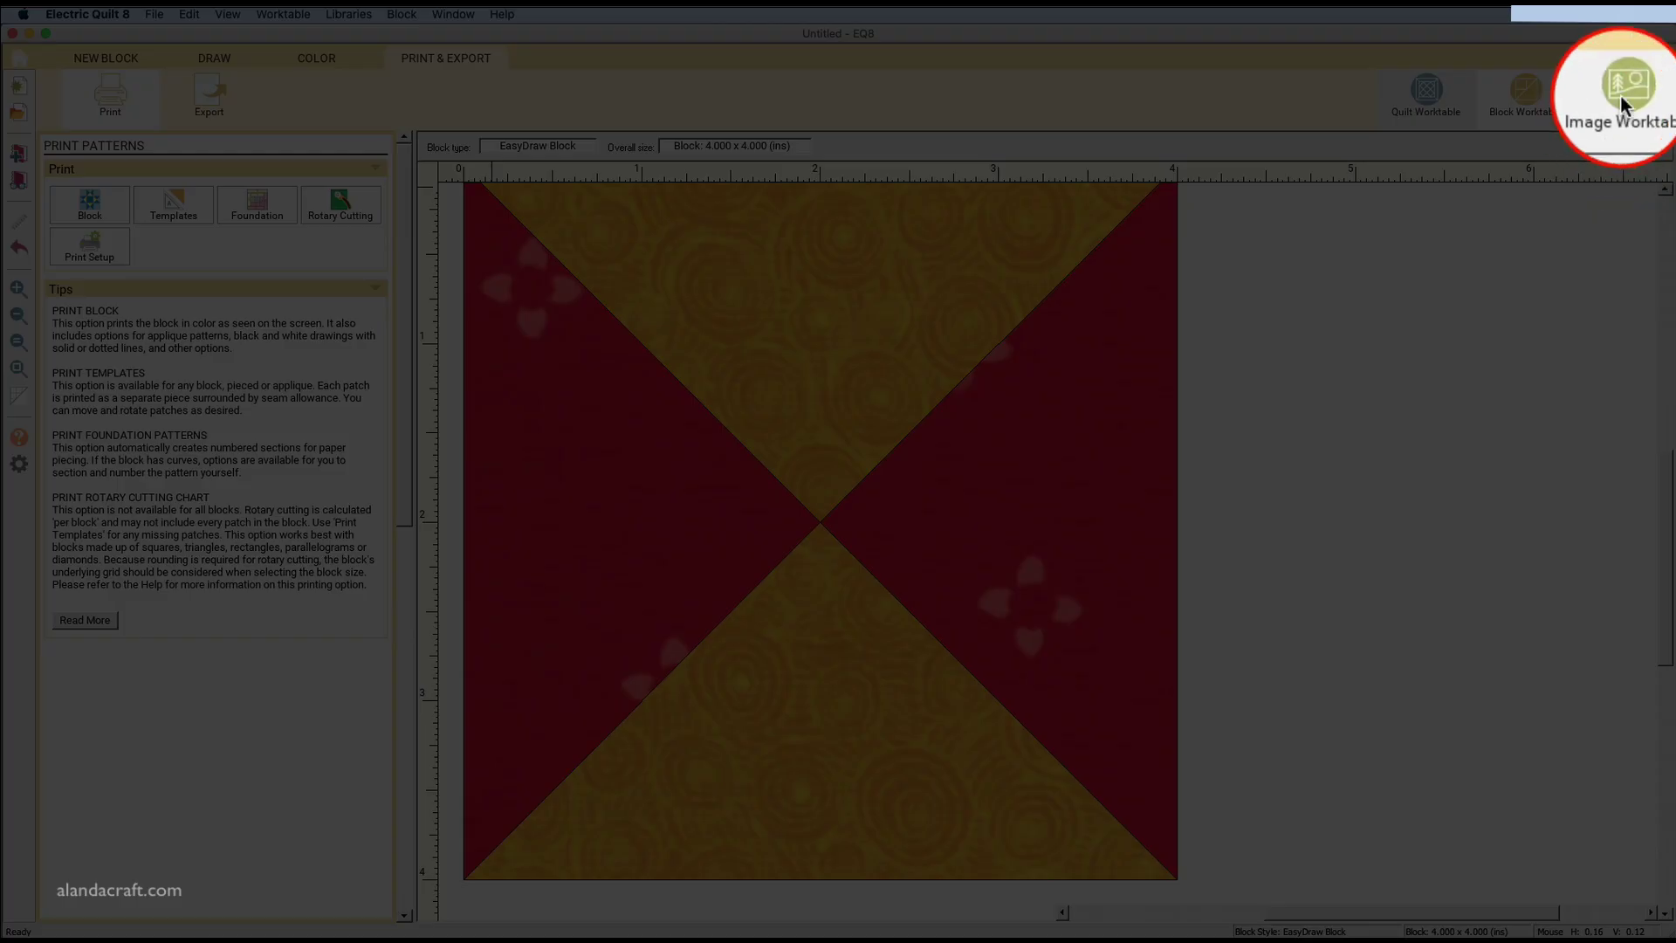
left_click(1620, 94)
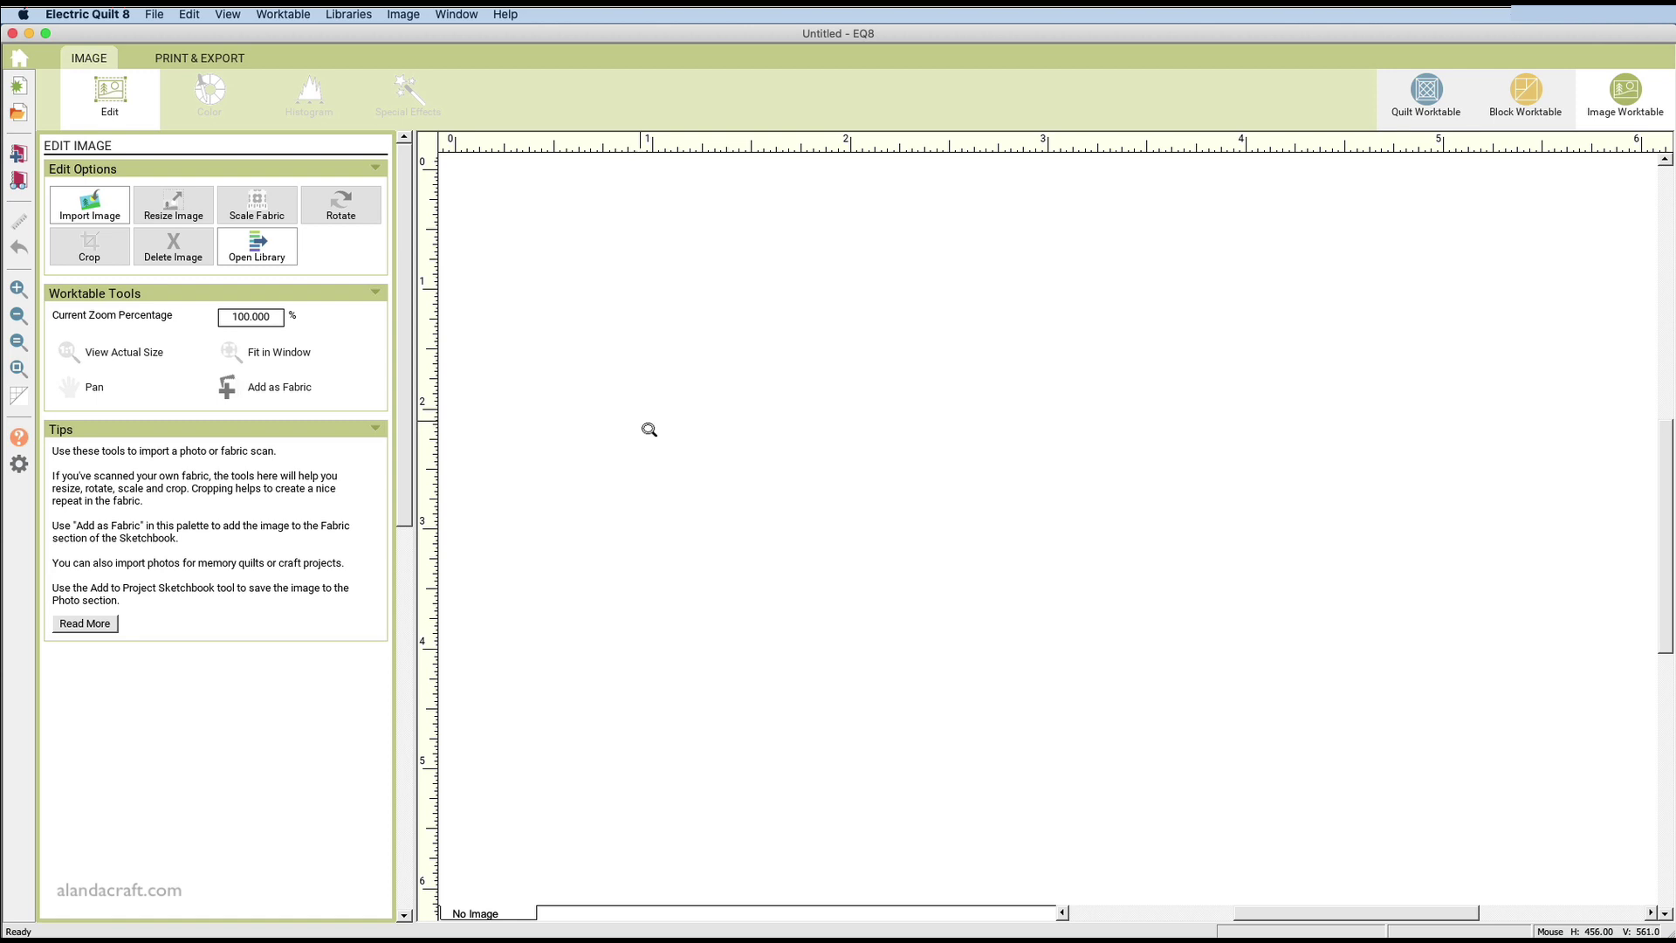
Open the Block Library, move its window aside, and collapse 01 Classic Pieced to review the main EQ8 library categories.
left_click(348, 15)
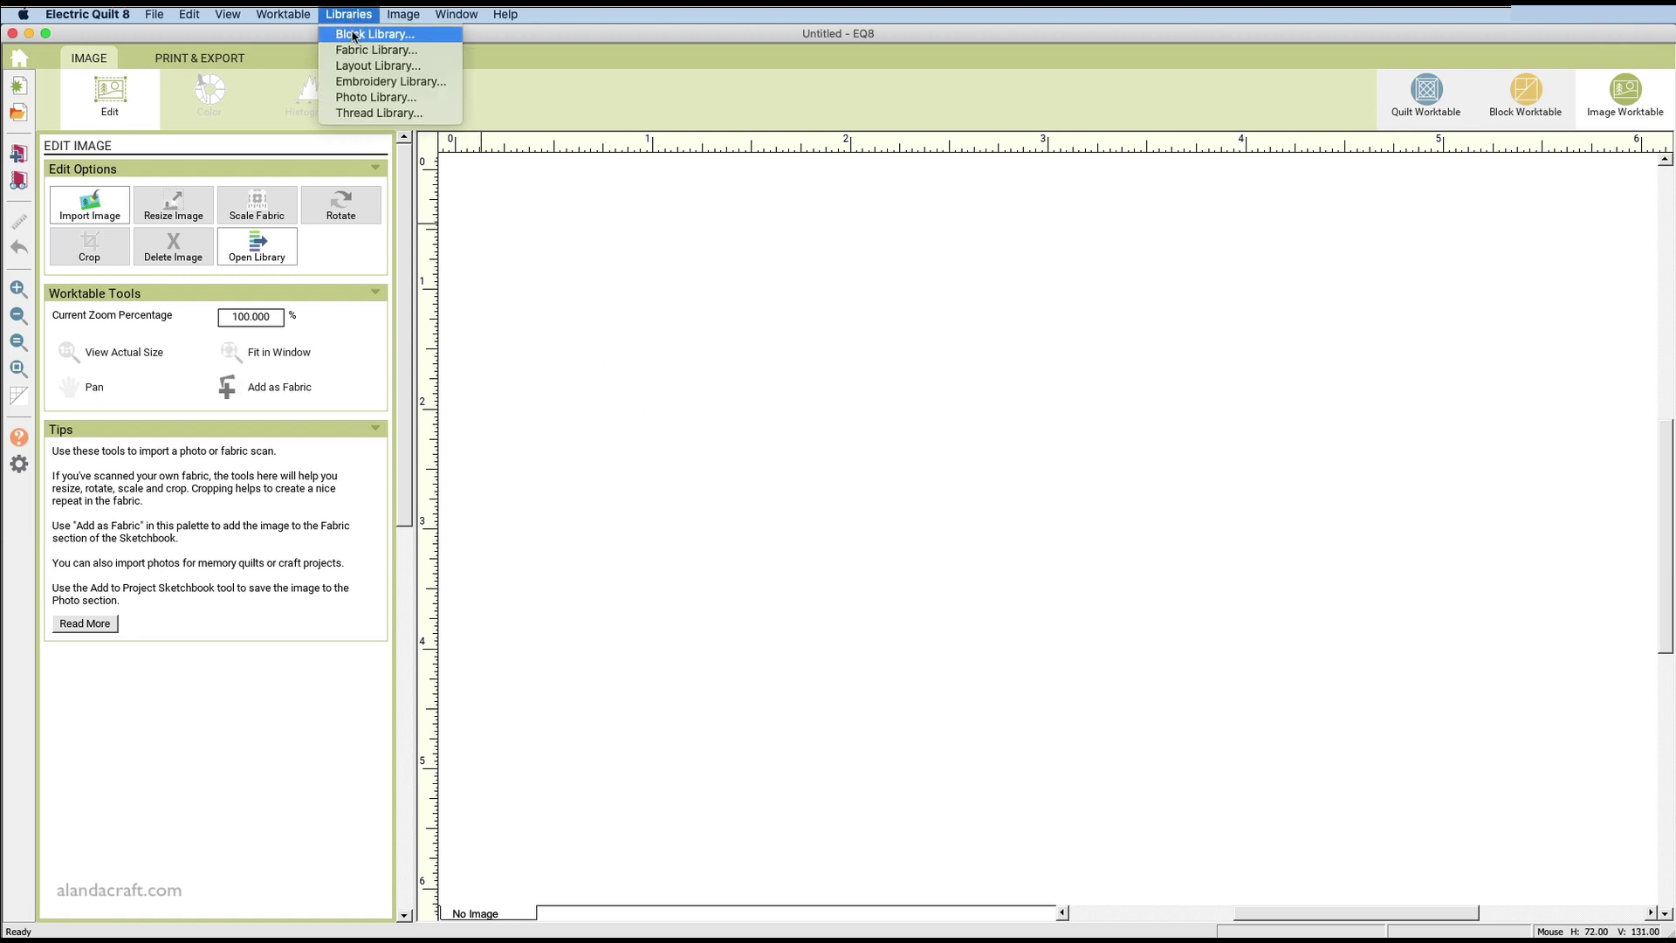
left_click(354, 34)
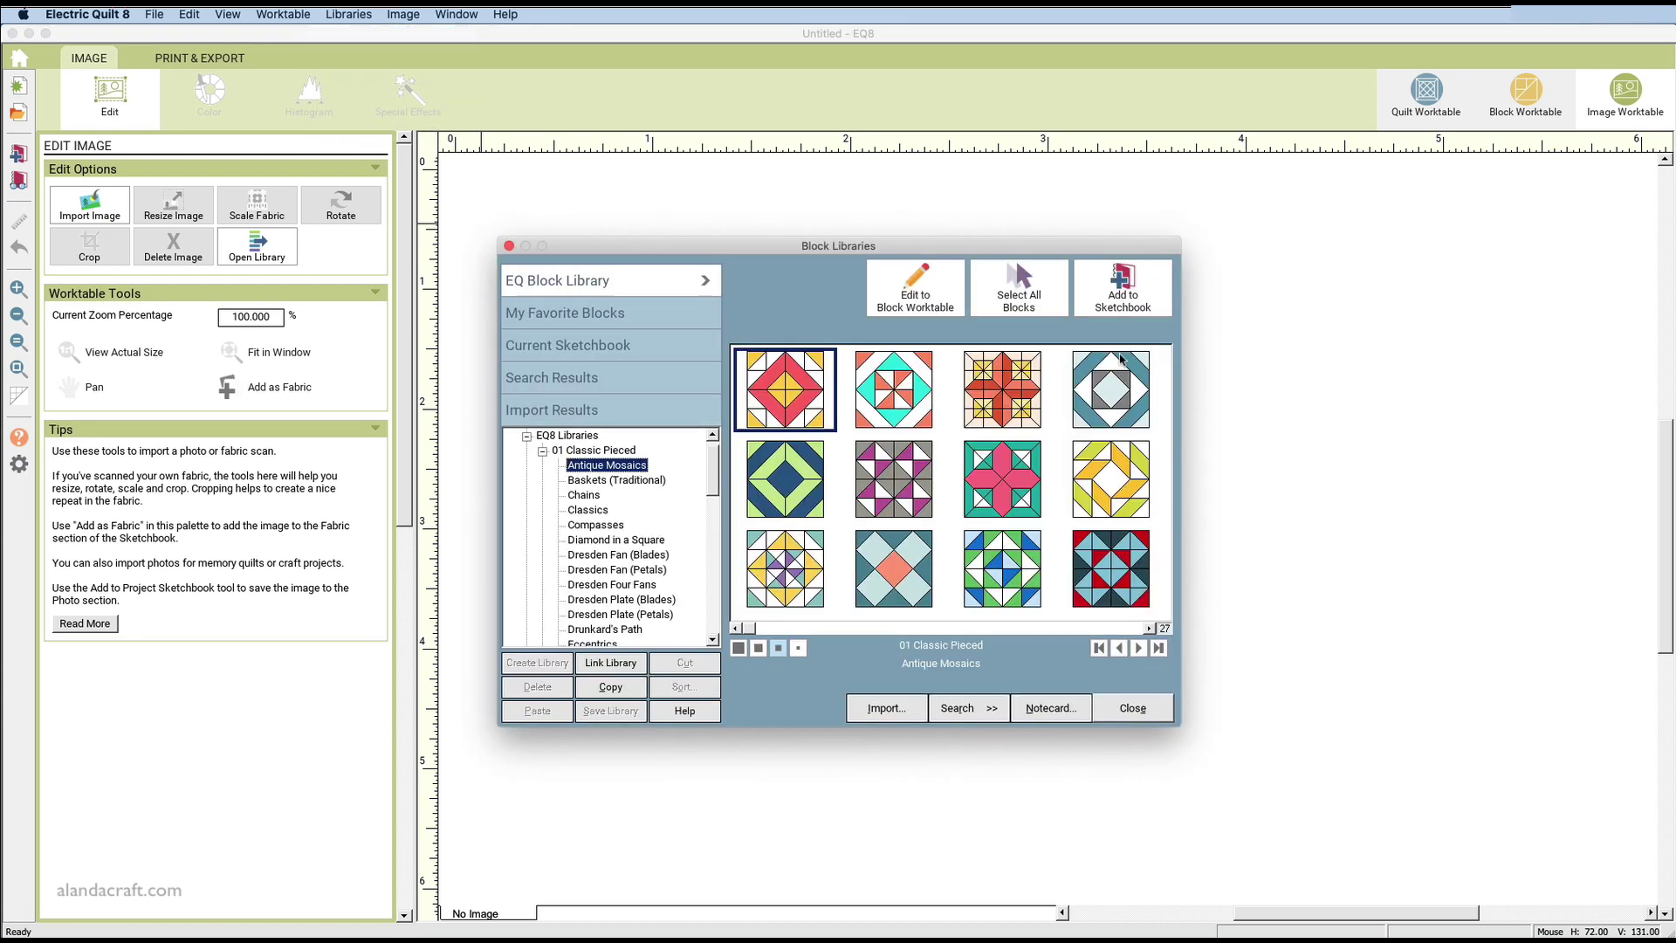
left_click_drag(860, 253, 676, 142)
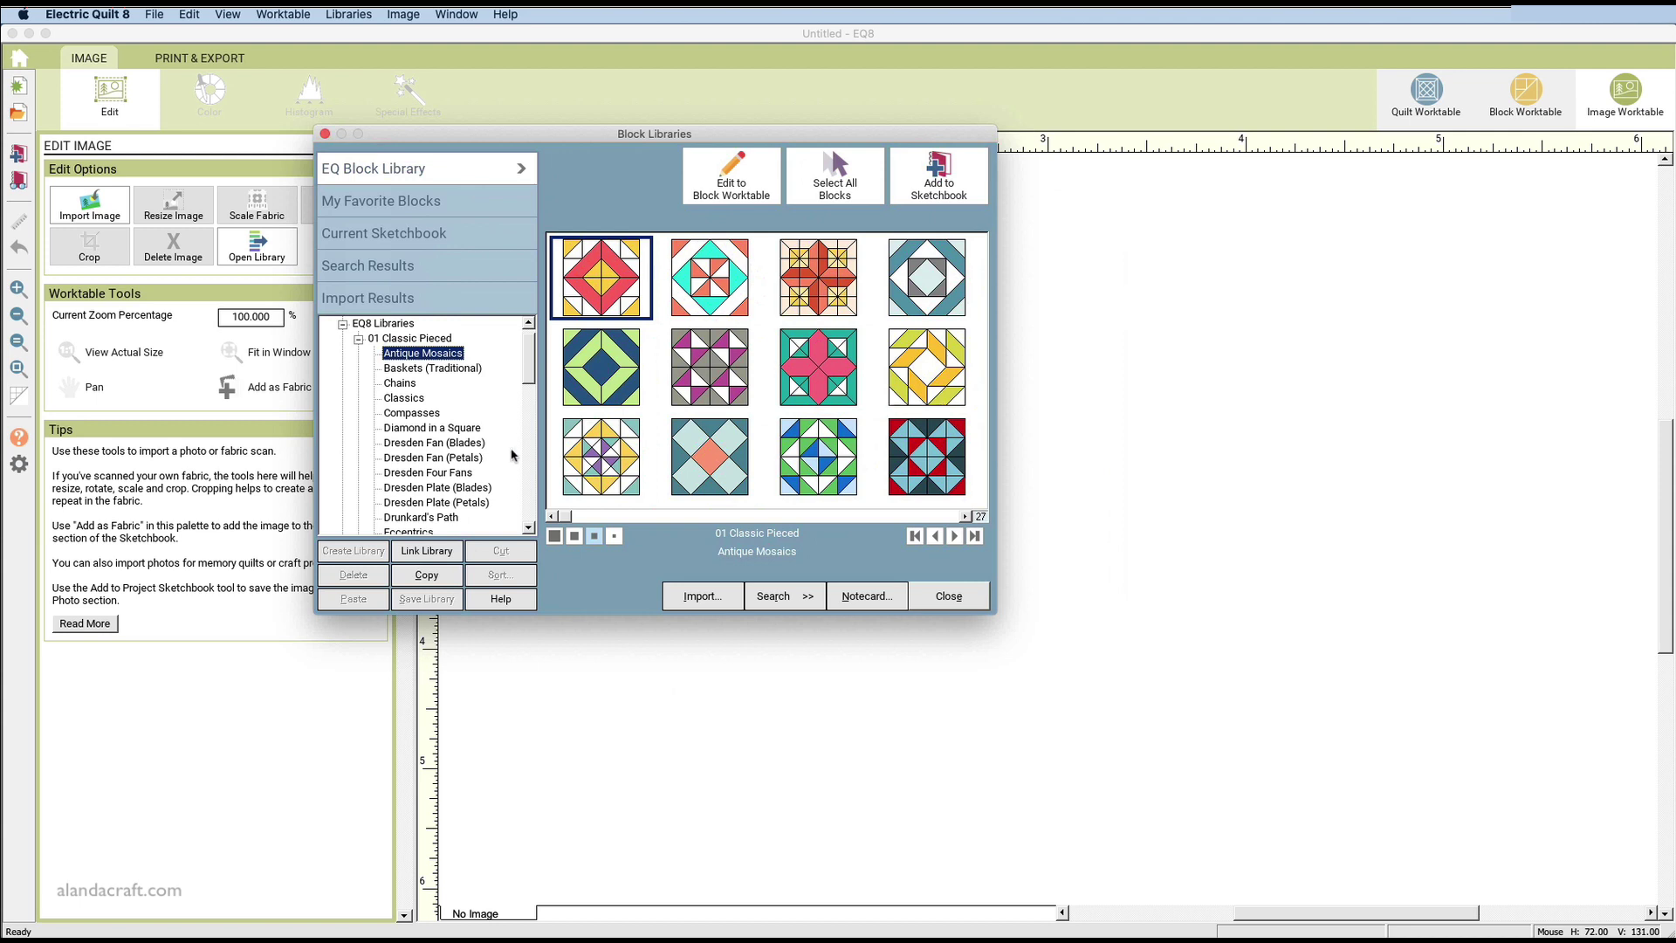
left_click(358, 339)
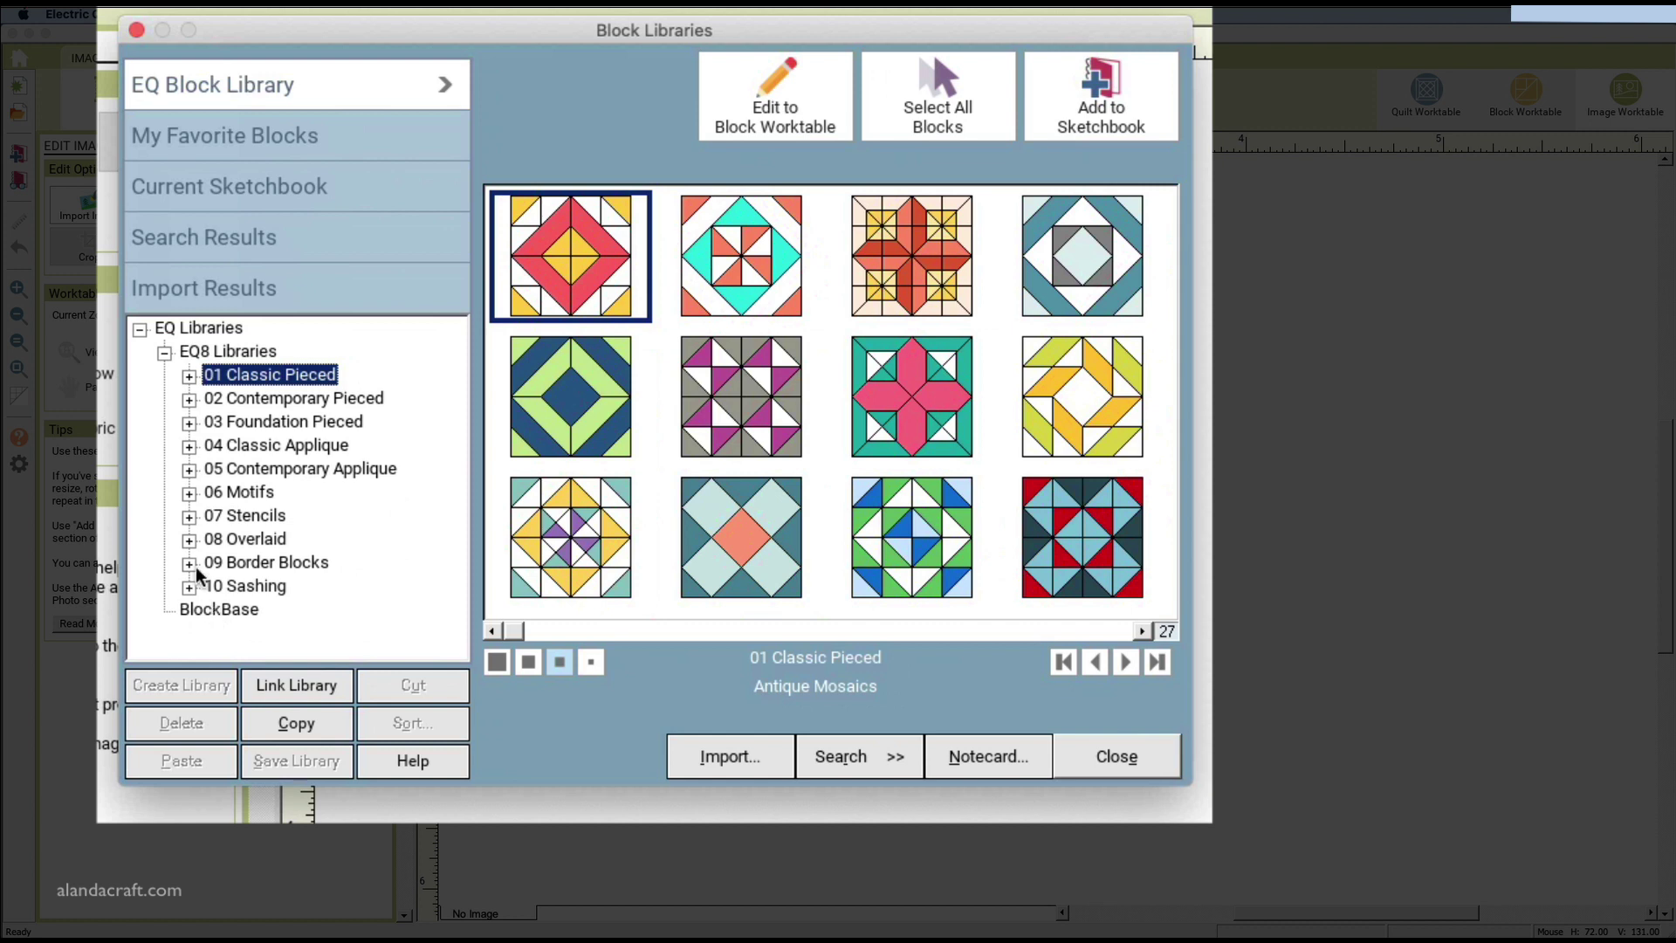
Expand 01 Classic Pieced and browse its block styles from Antique Mosaics through Chains and Diamond in a Square to Dresden Plate (Blades).
left_click(189, 375)
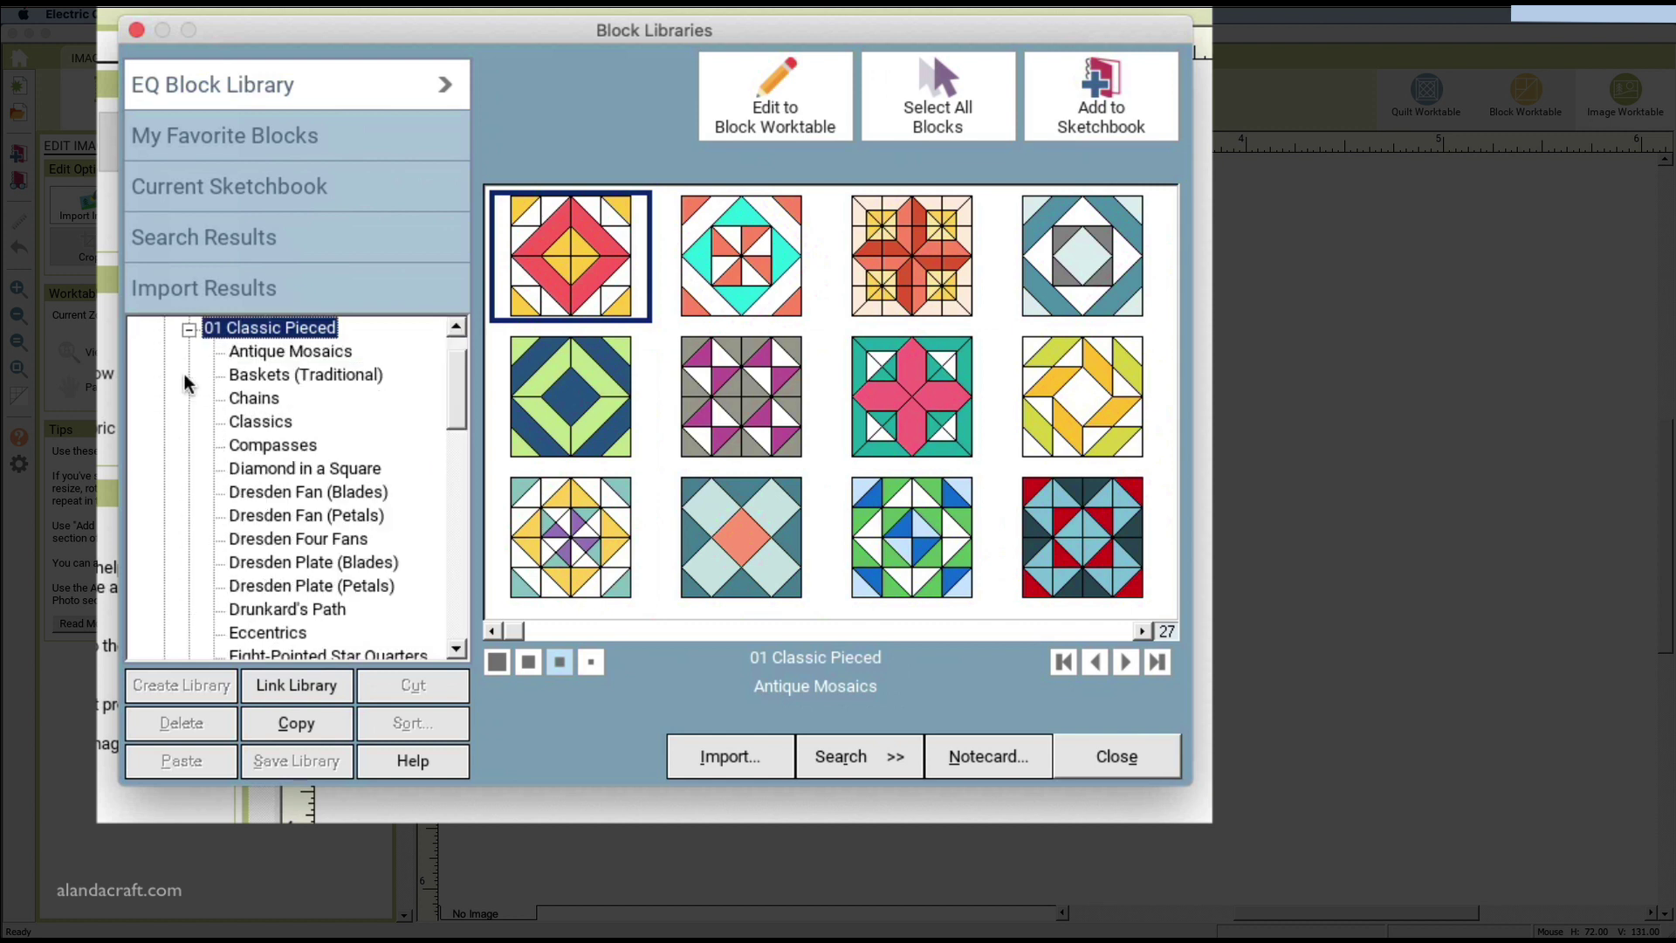
left_click(262, 354)
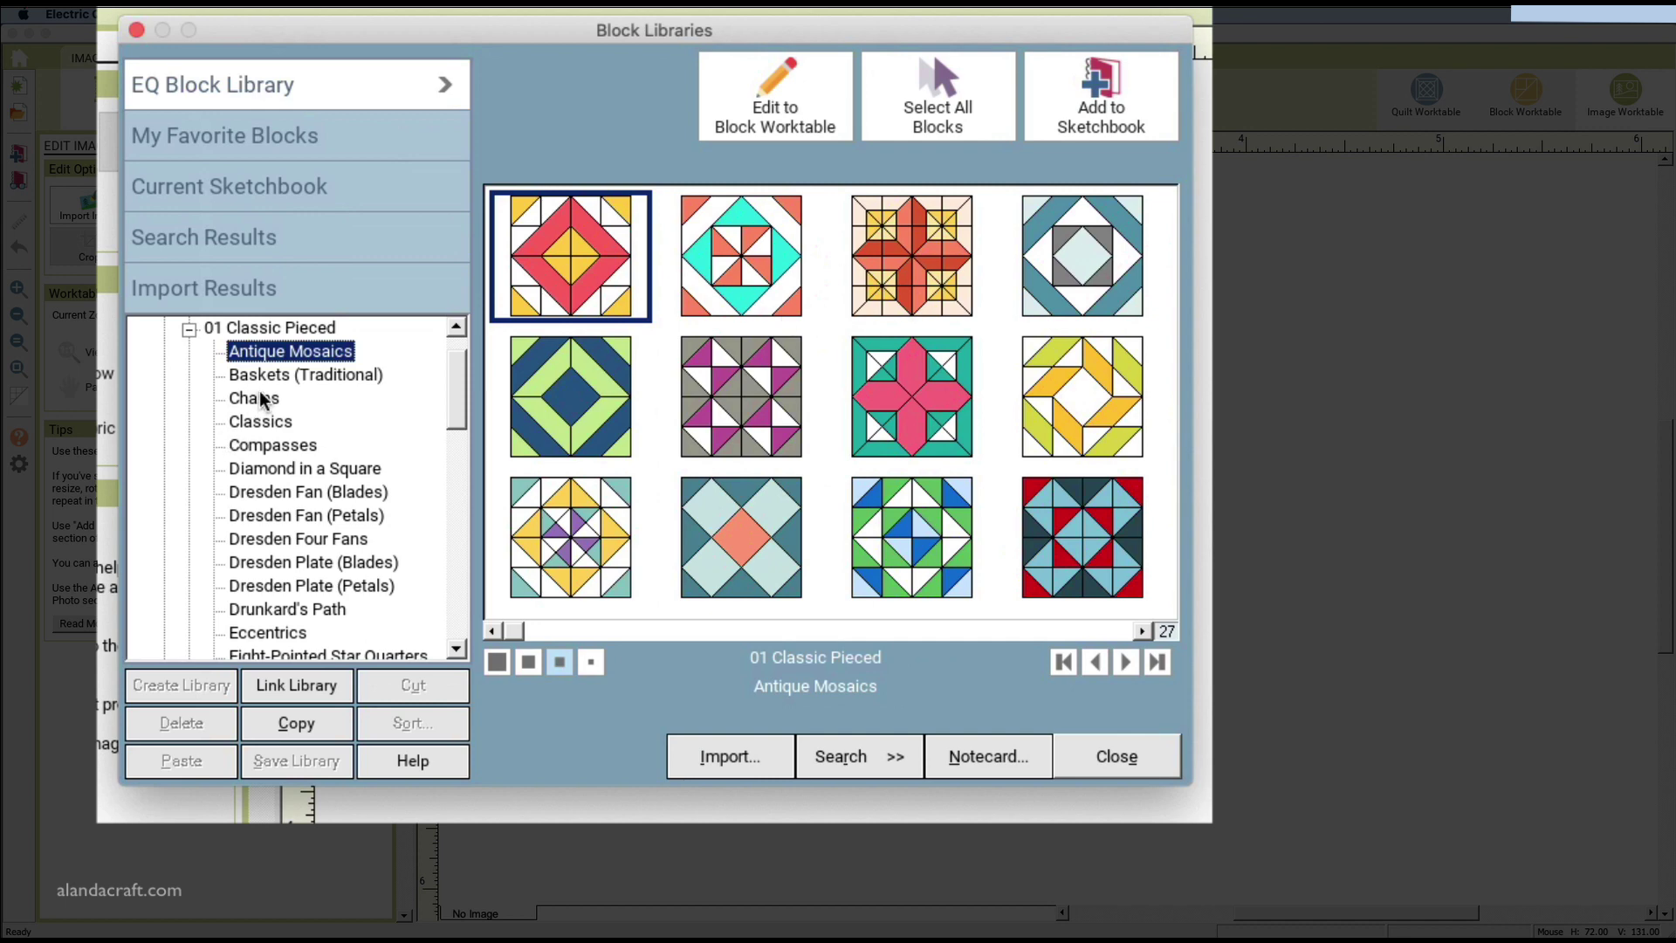
key("Down")
key("Down")
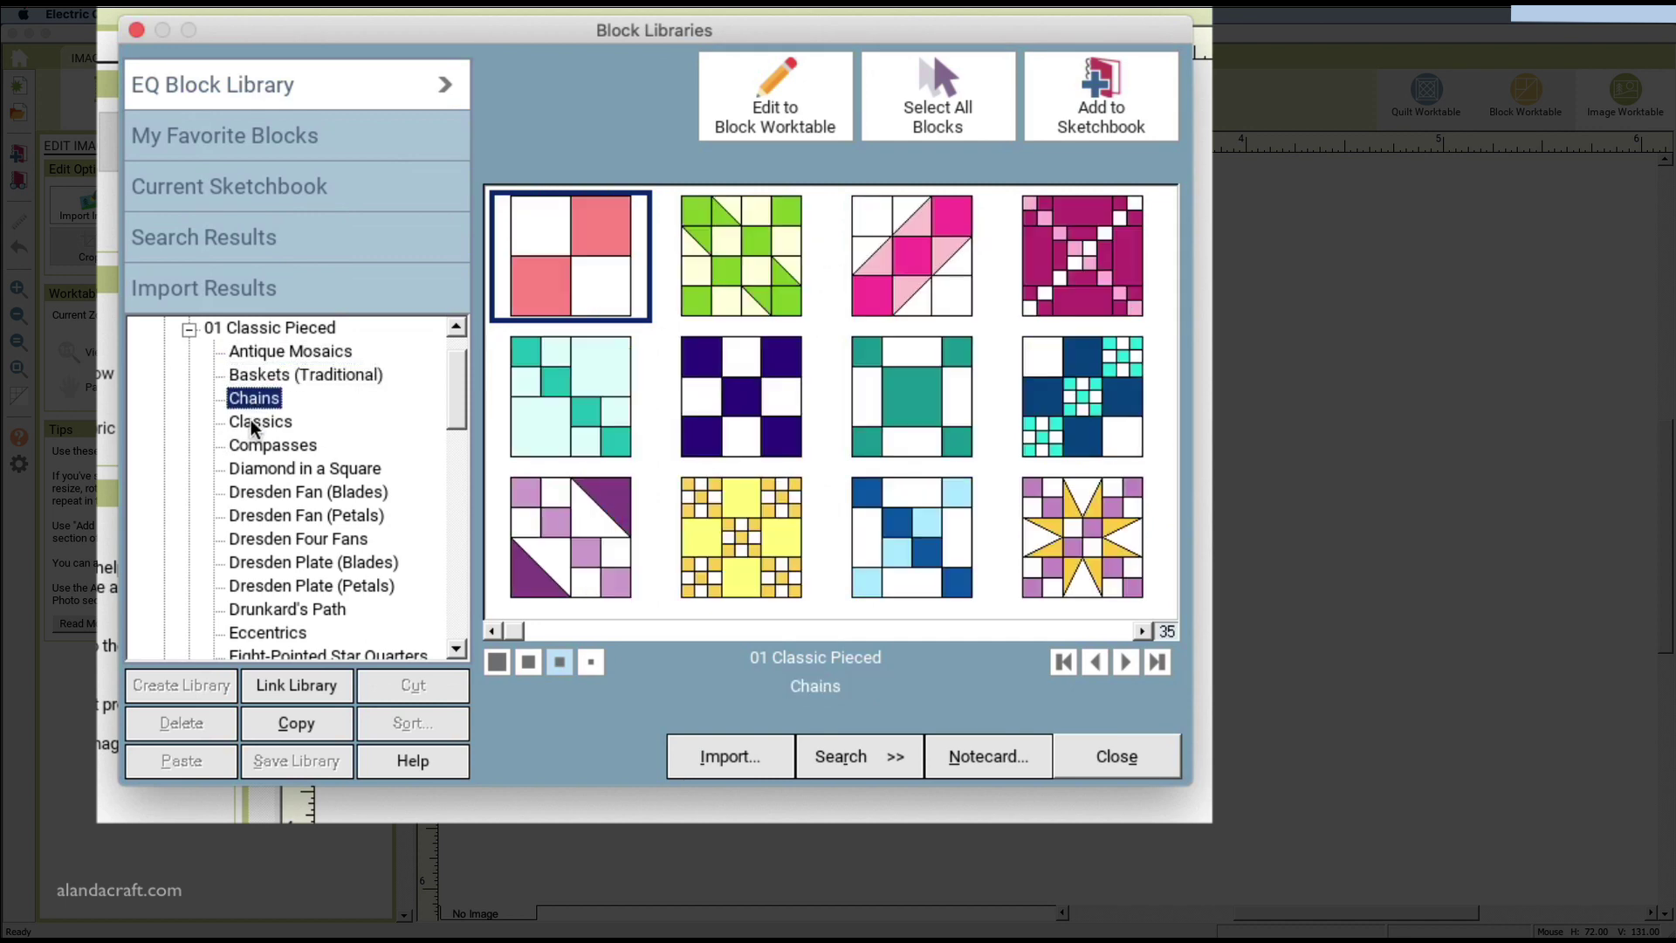
left_click(253, 427)
left_click(257, 446)
left_click(255, 476)
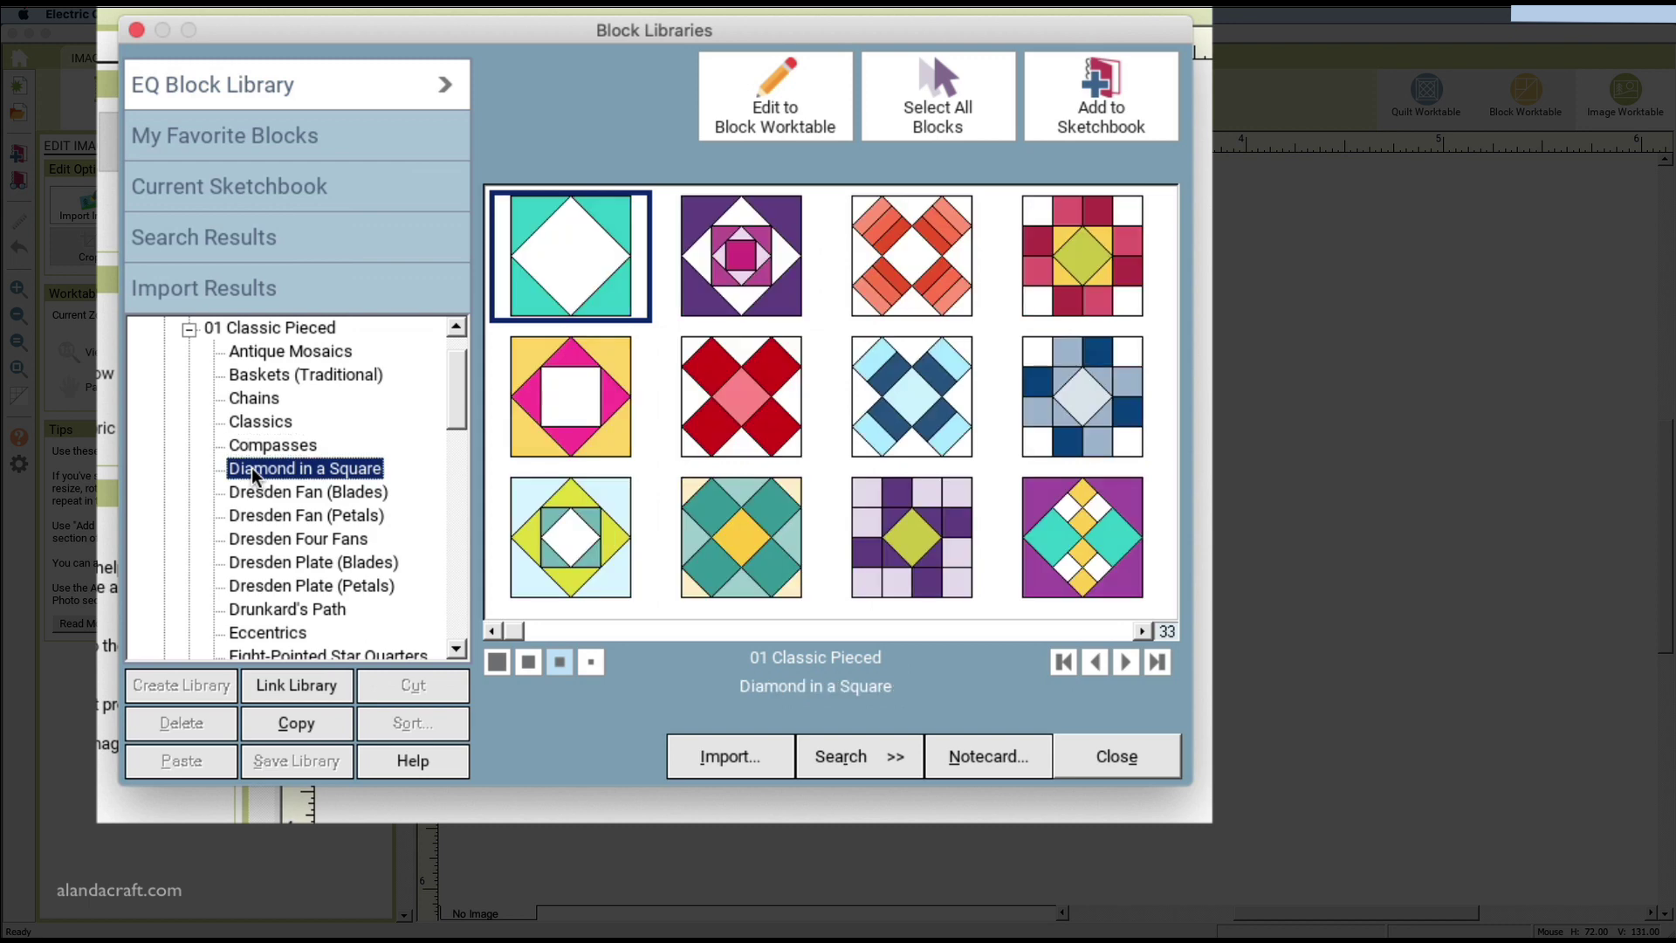
scroll(256, 476, "down", 3)
left_click(268, 446)
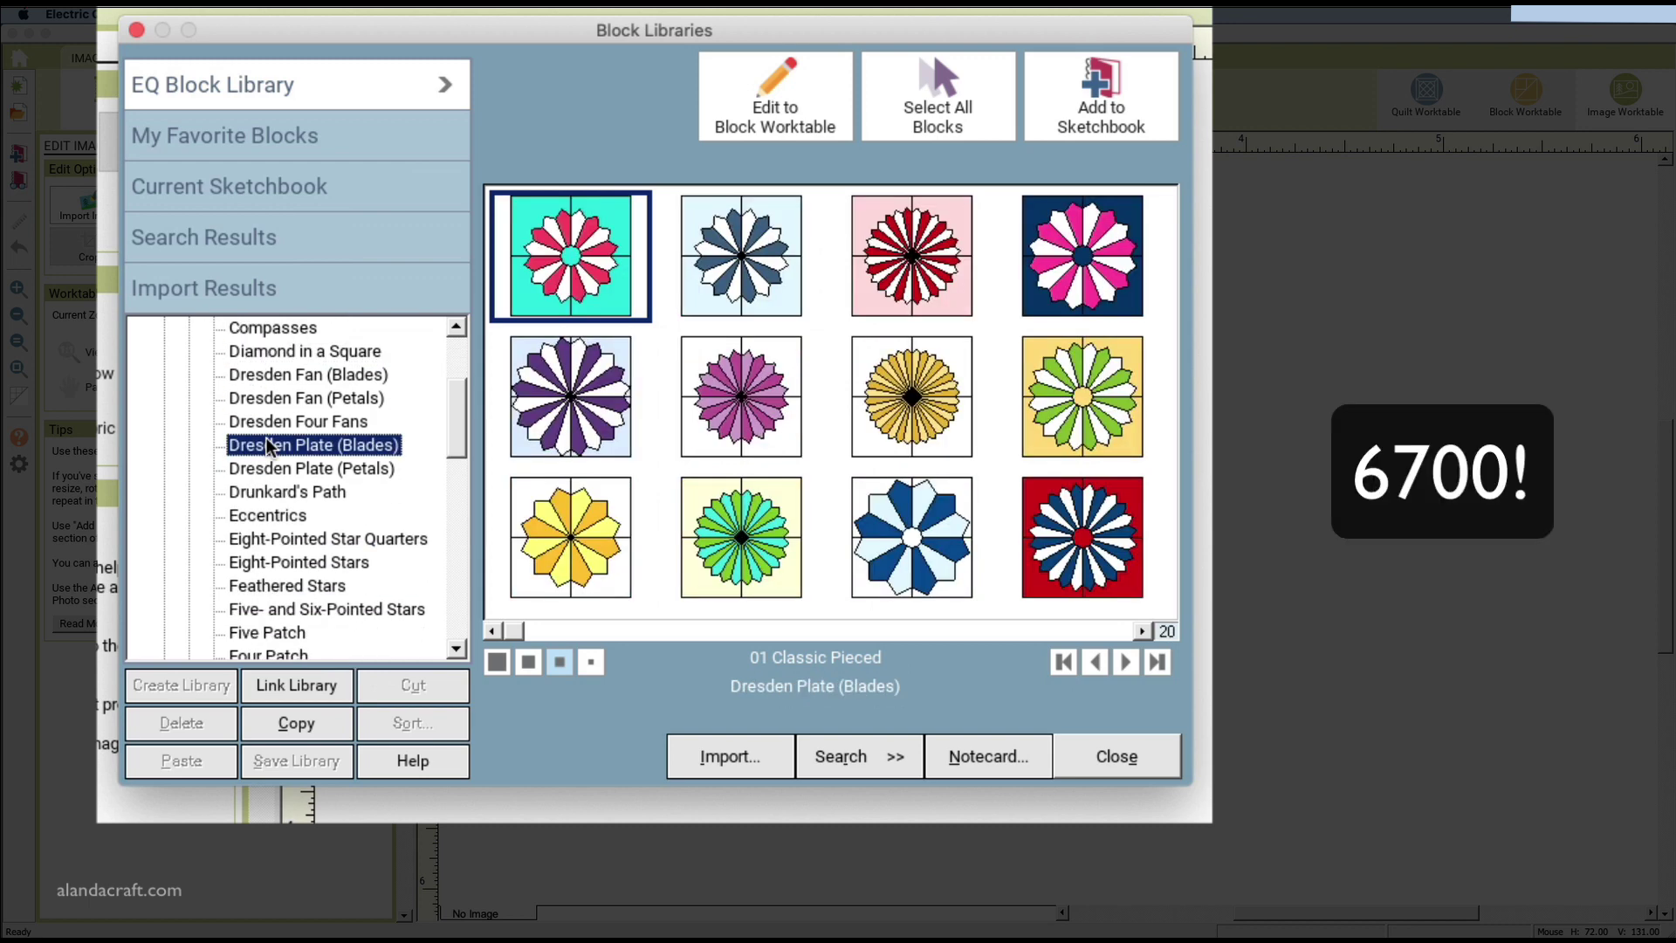
Browse further classic pieced styles: Dresden Plate (Petals), Lone Stars, Maltese Cross, Pictures and Simple Blocks.
scroll(268, 446, "down", 1)
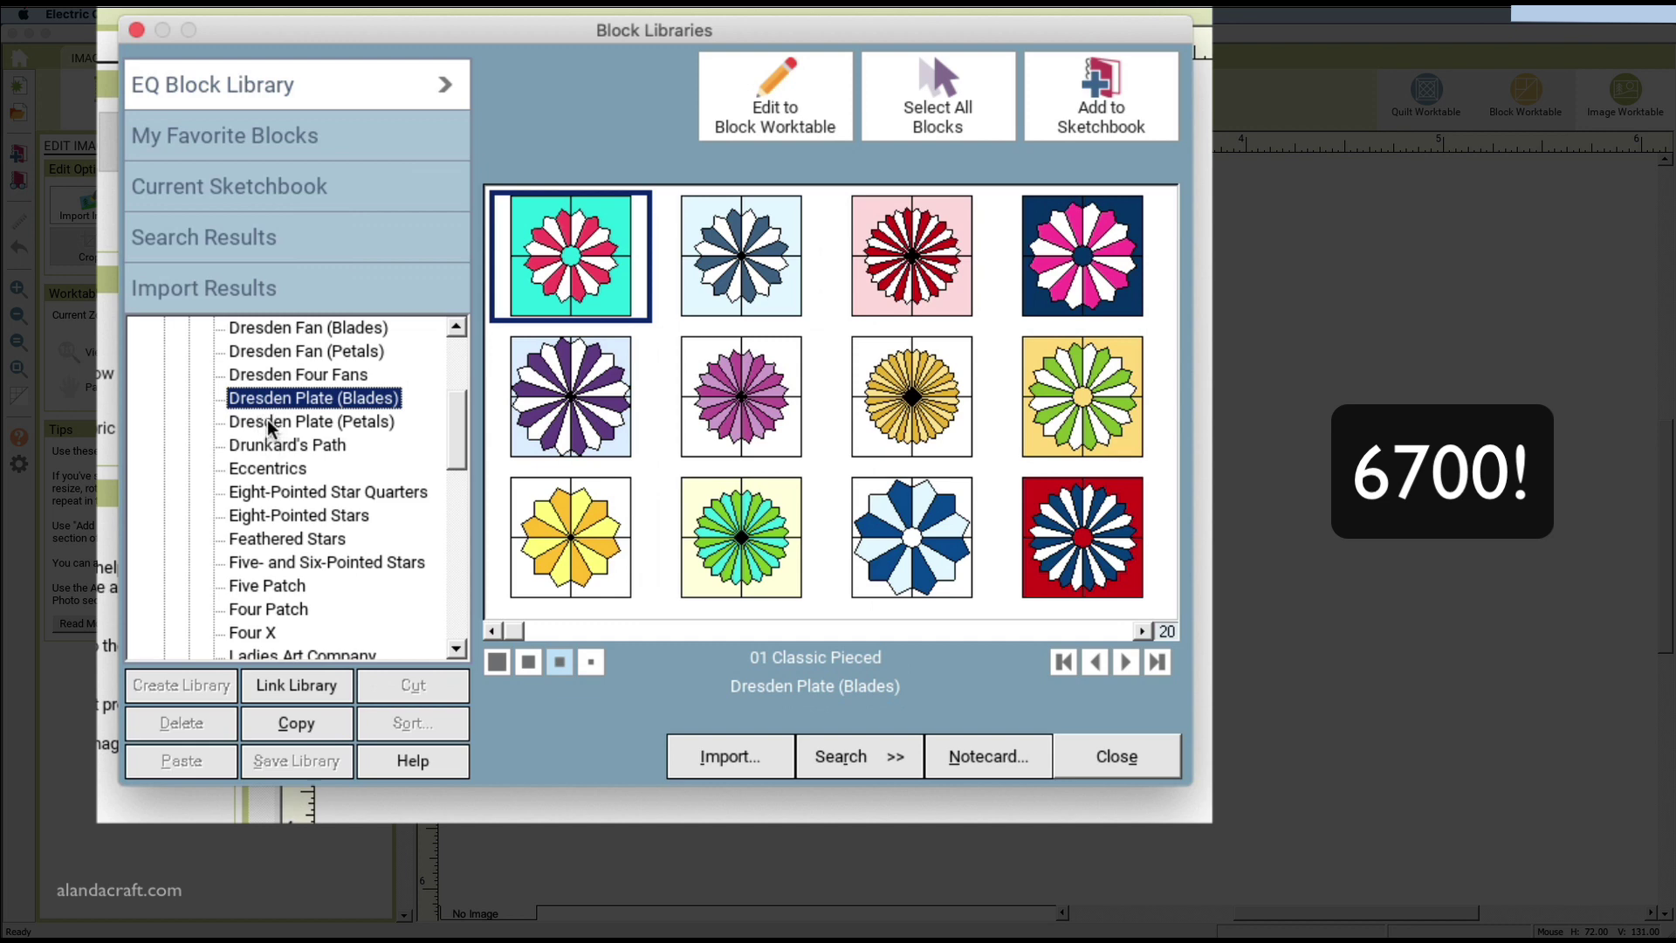
left_click(271, 423)
scroll(288, 608, "down", 3)
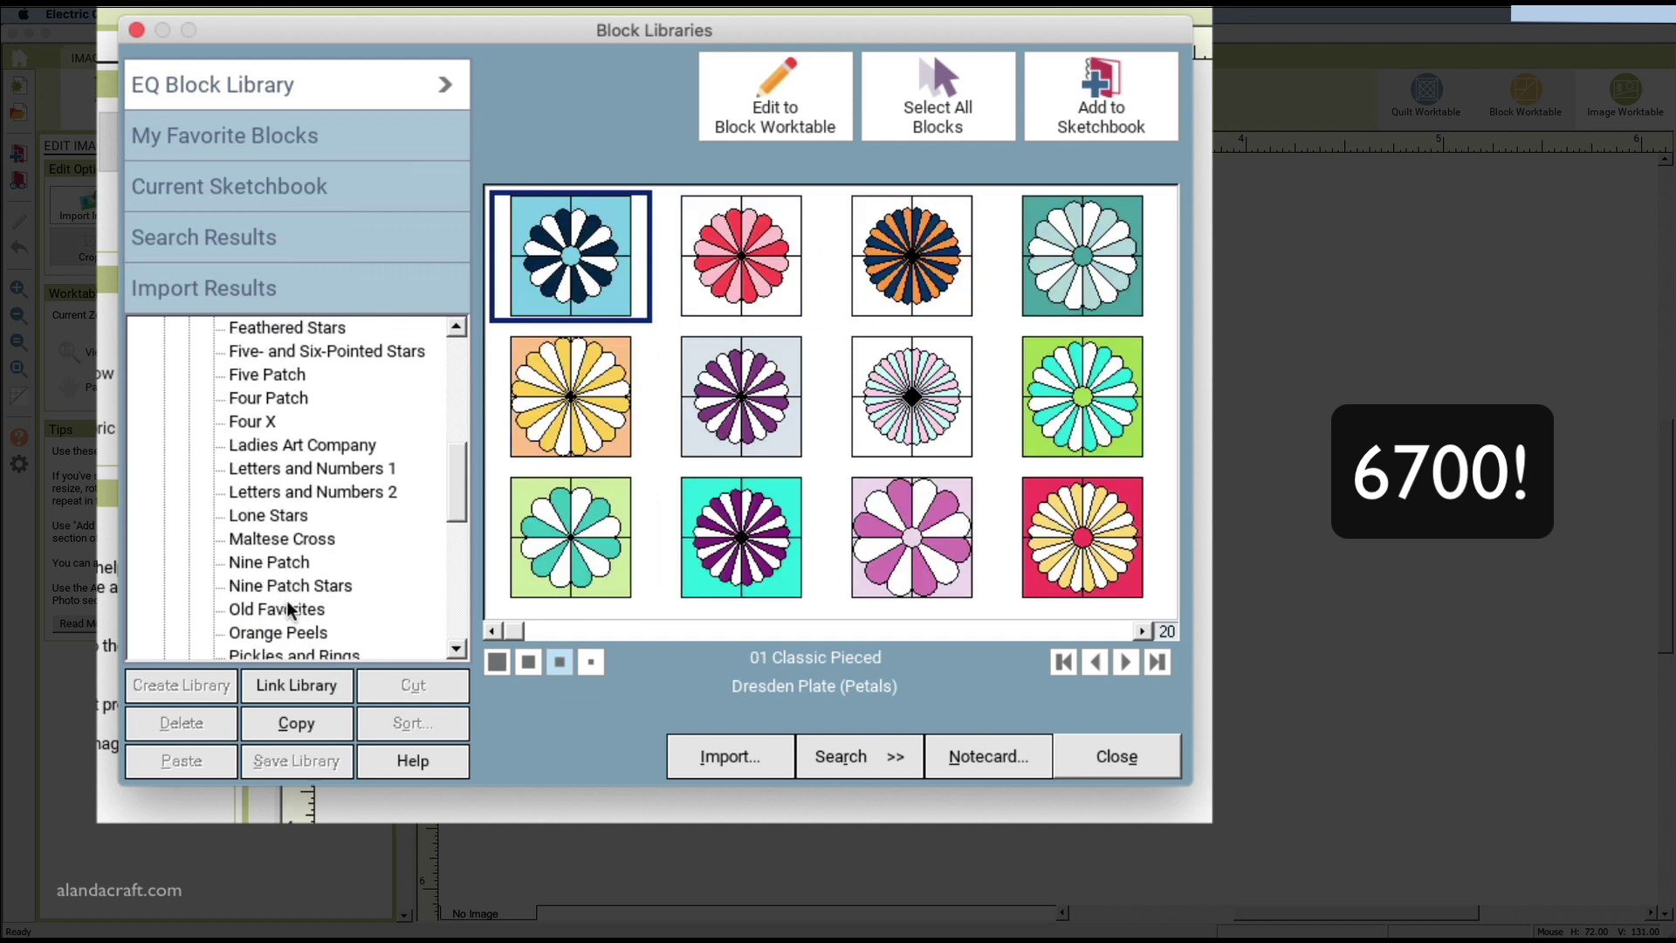
left_click(273, 514)
left_click(282, 538)
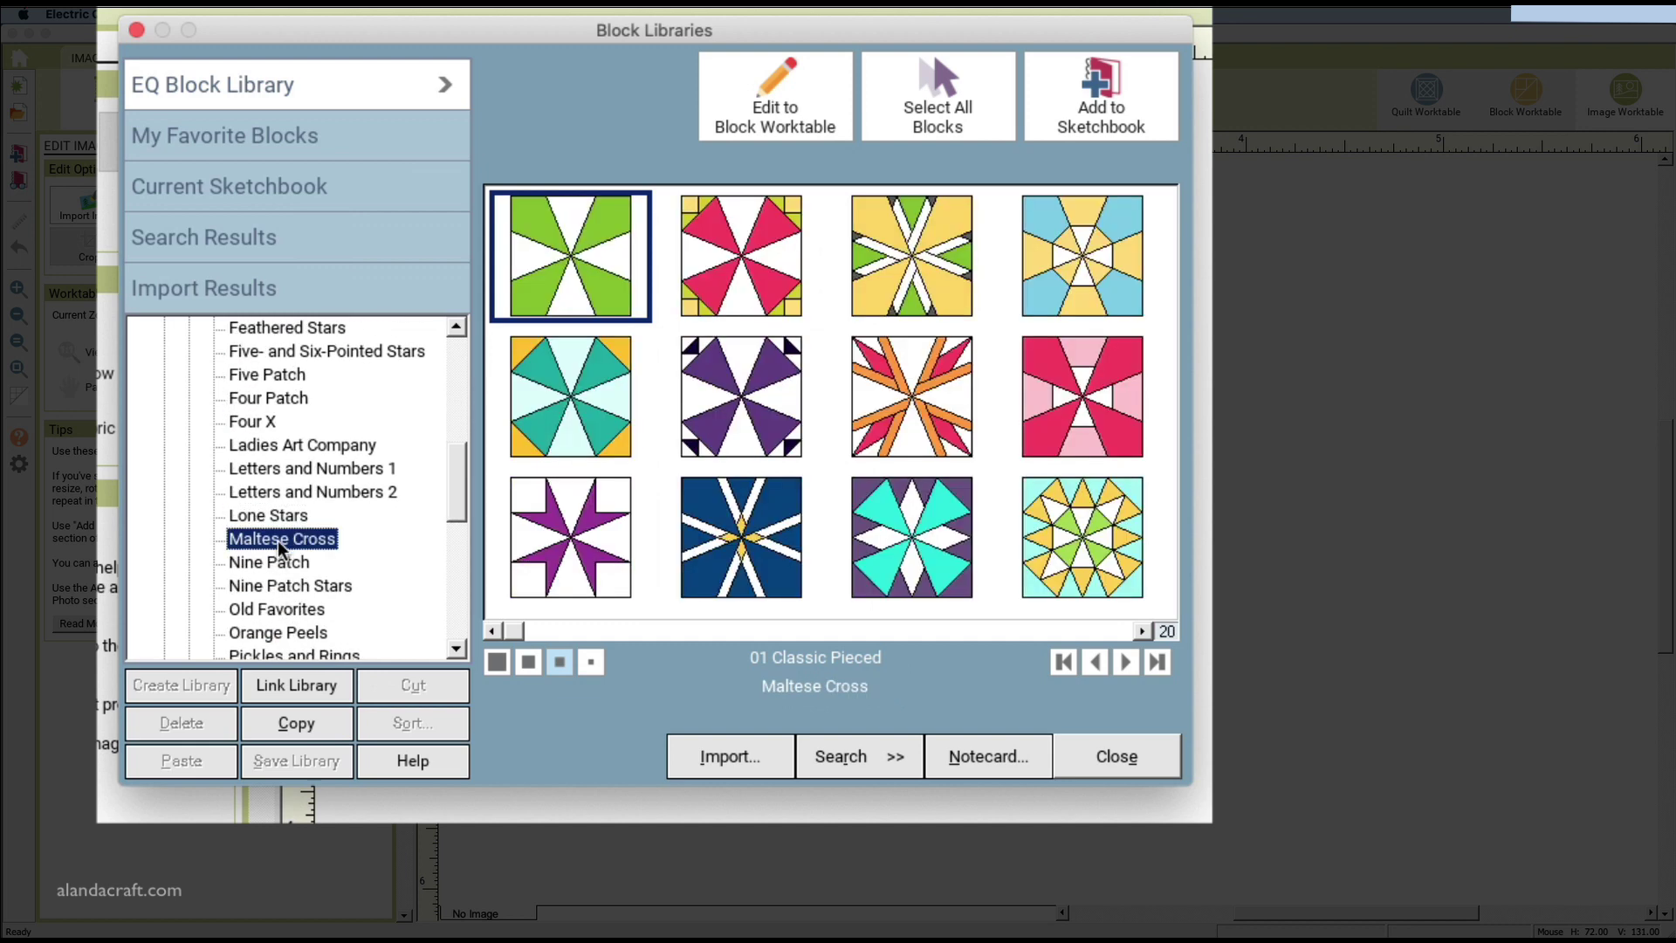
scroll(279, 537, "down", 2)
left_click(264, 518)
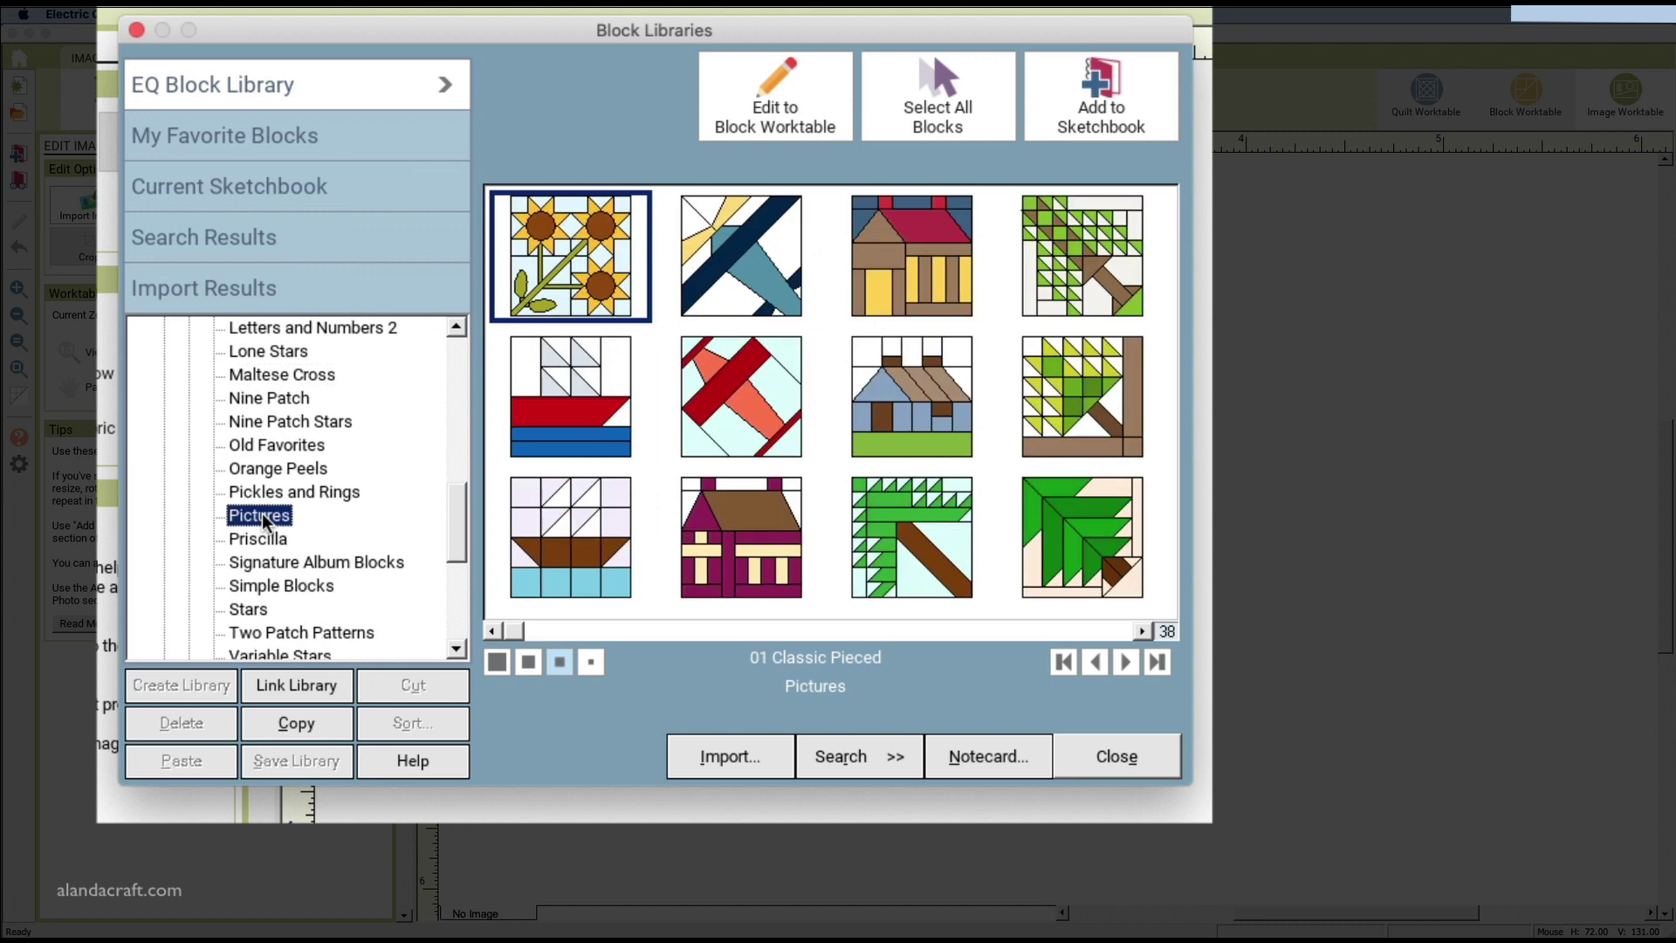
left_click(267, 587)
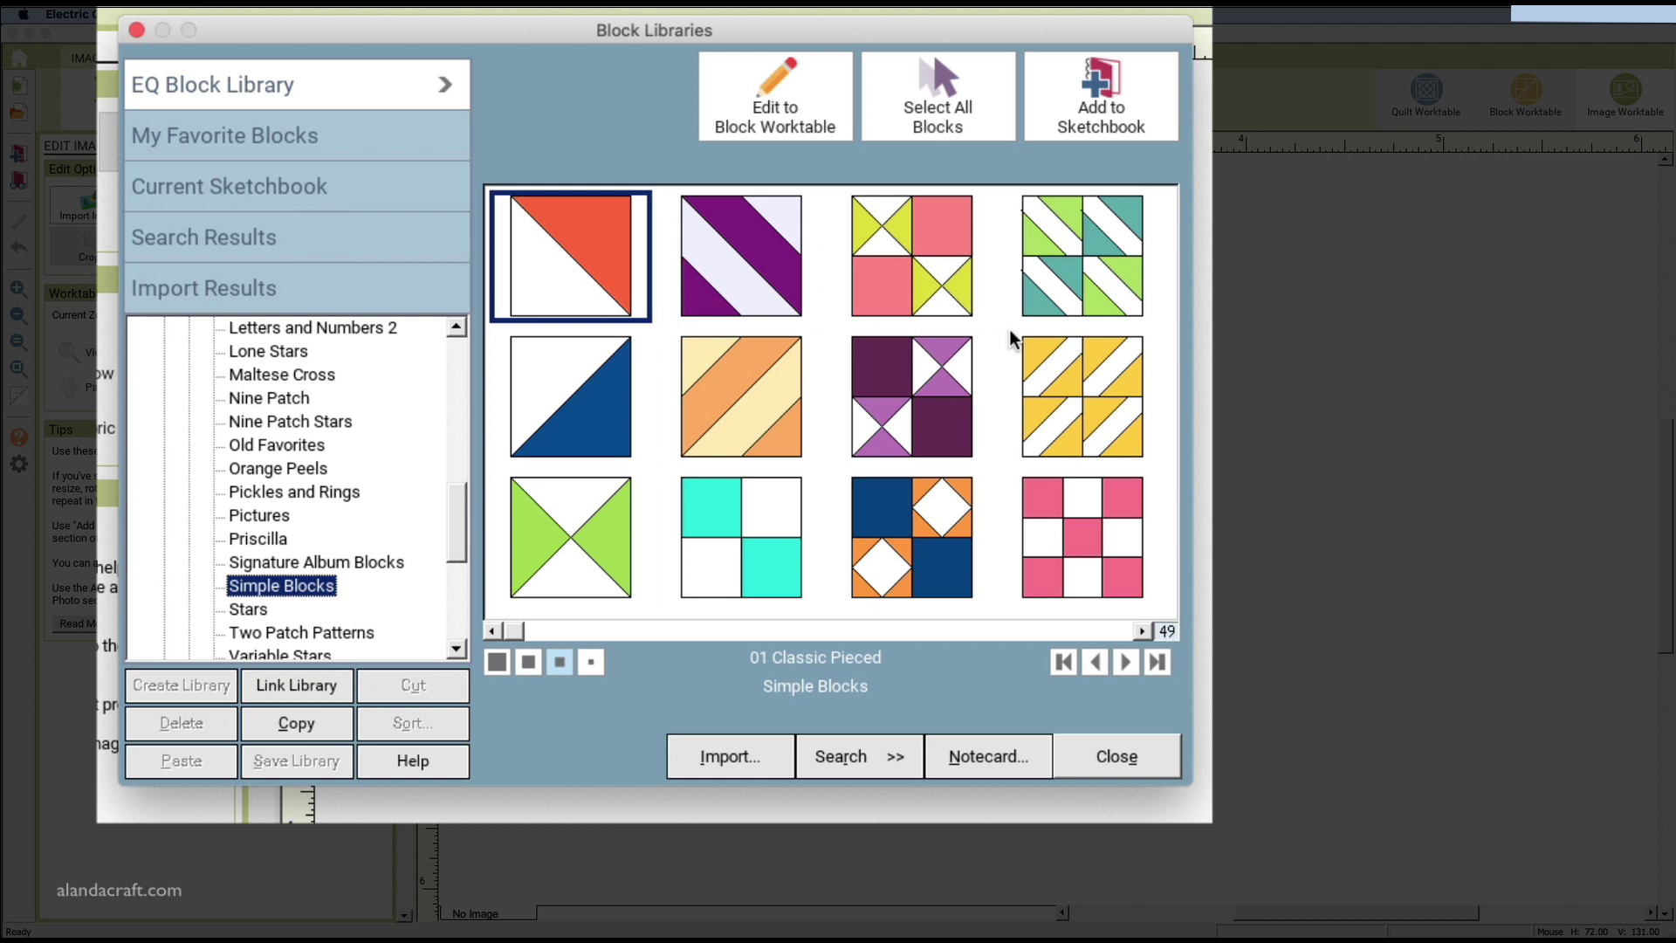
Browse through the Simple Blocks style of 01 Classic Pieced to view its further blocks.
left_click(1144, 630)
left_click(1144, 631)
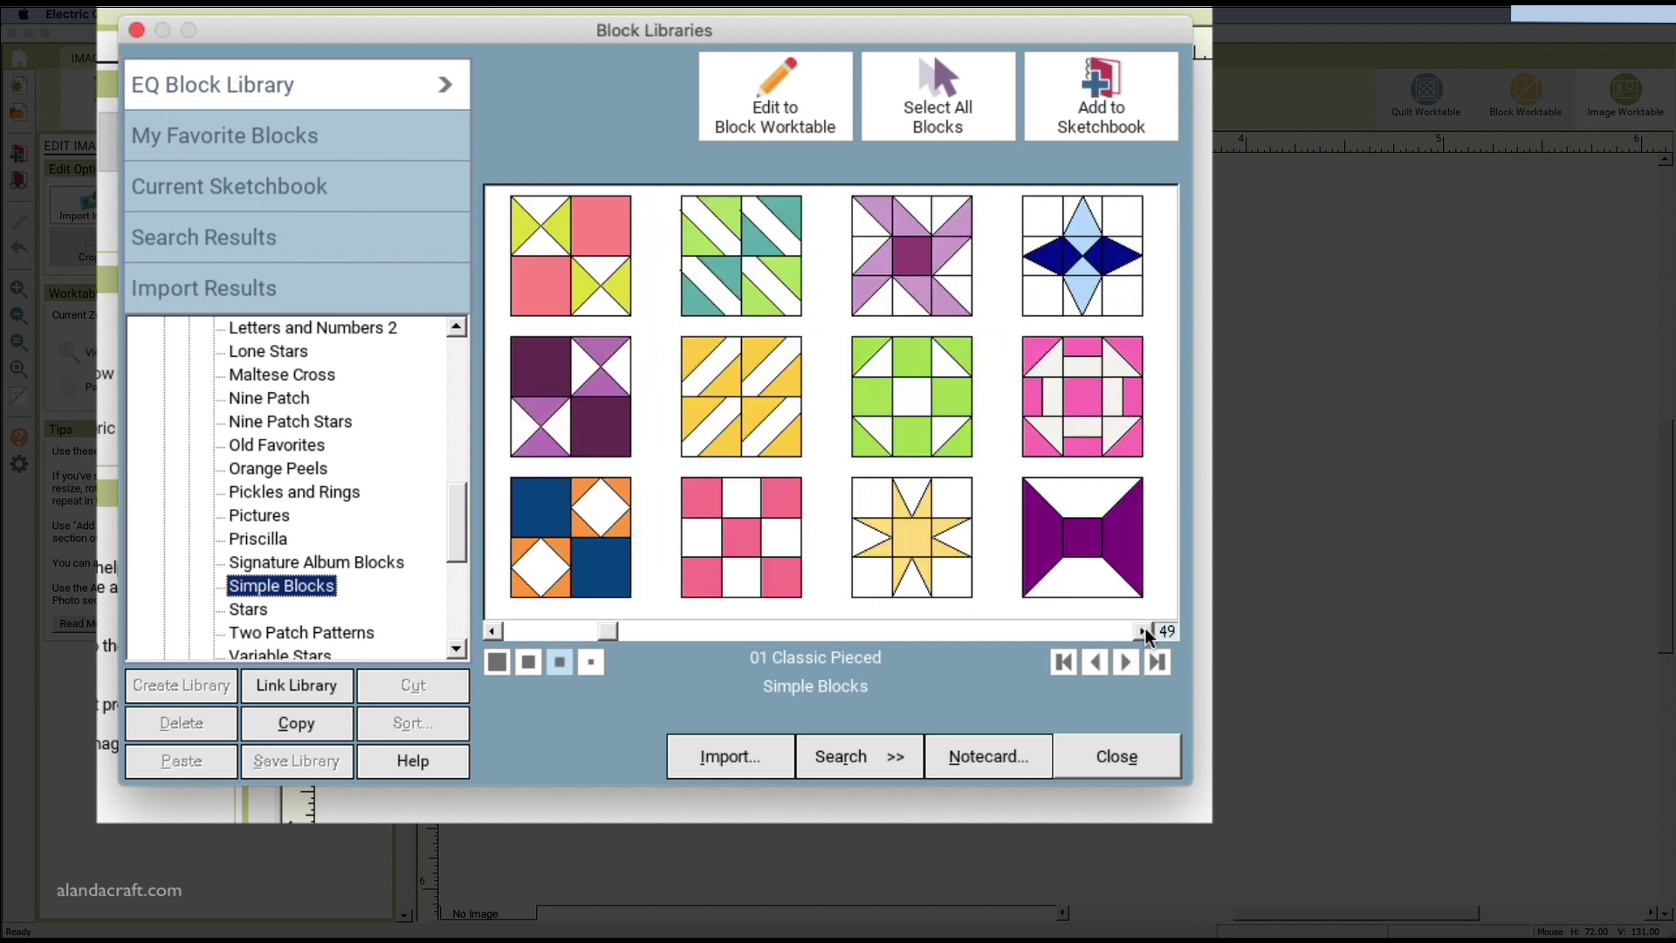
left_click(1145, 631)
left_click(1144, 631)
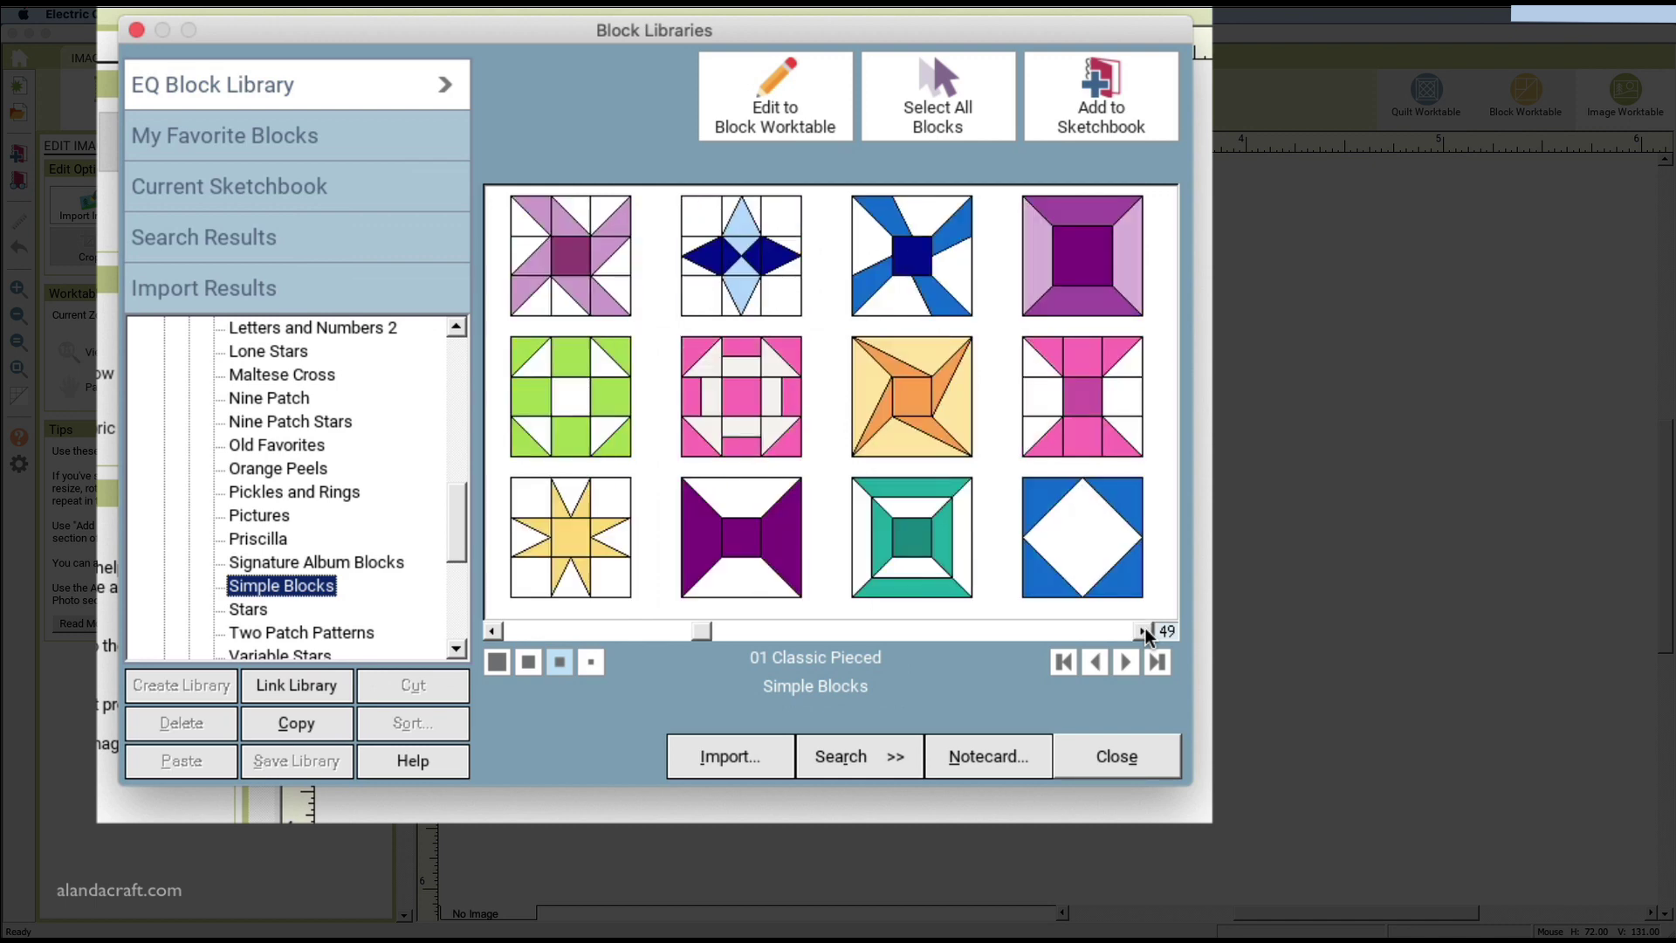
left_click(1144, 631)
left_click(1144, 631)
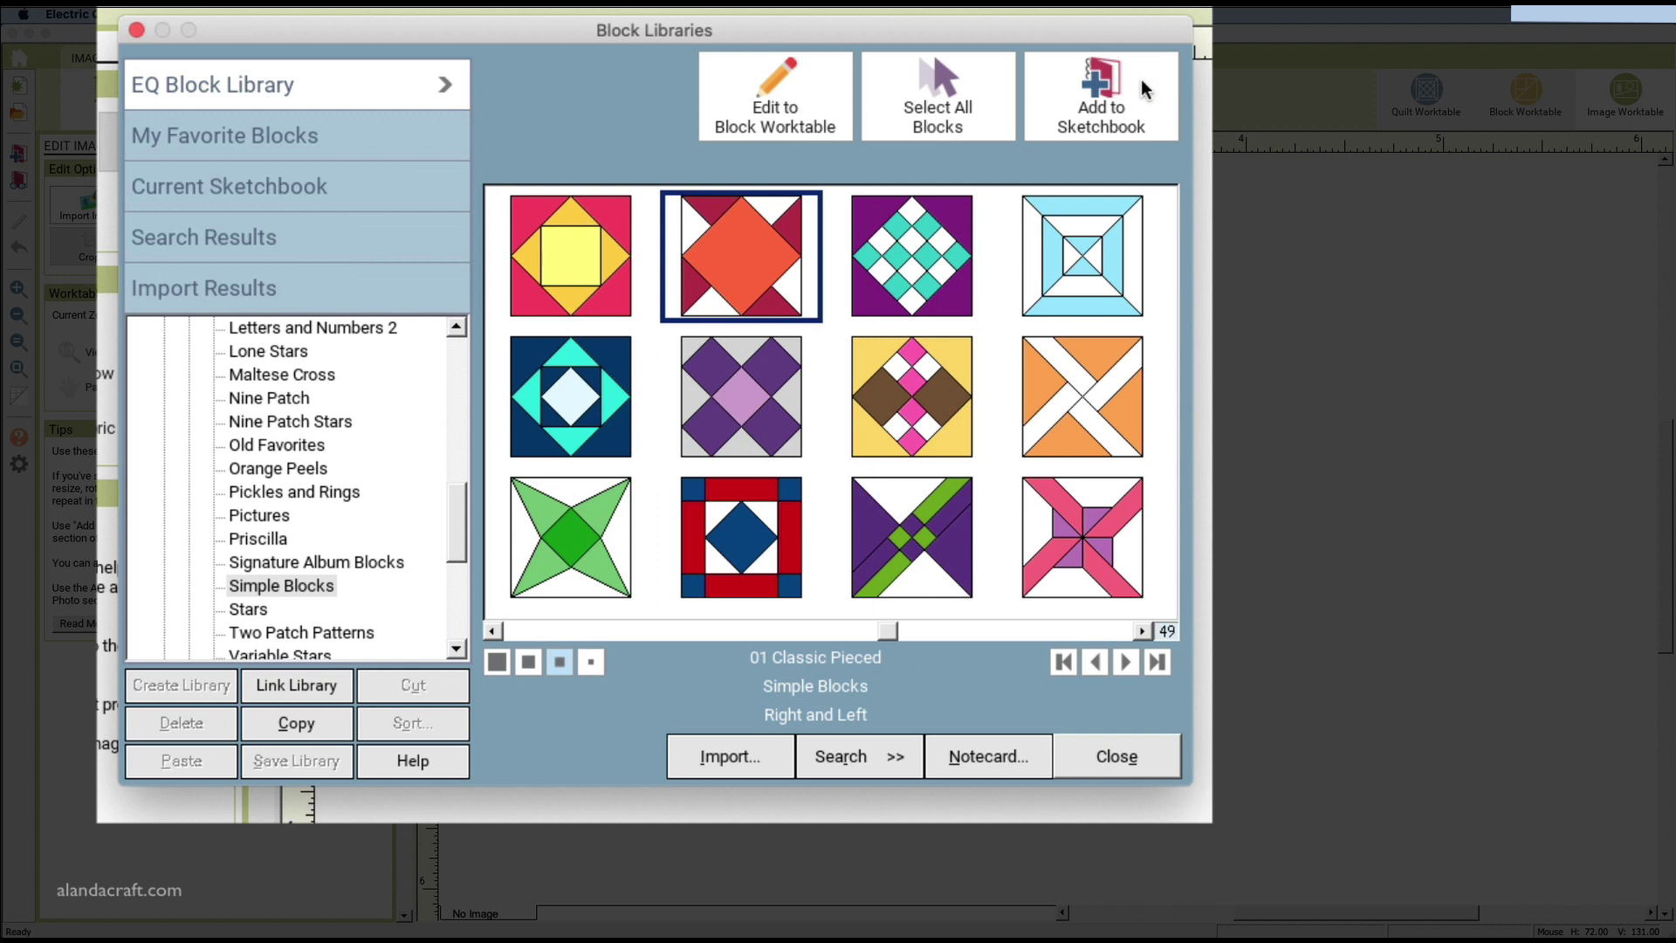
Preview the New Album and Granny's Choice (Adap.) blocks, and open the light-blue nested-squares block on the Block Worktable.
left_click(749, 552)
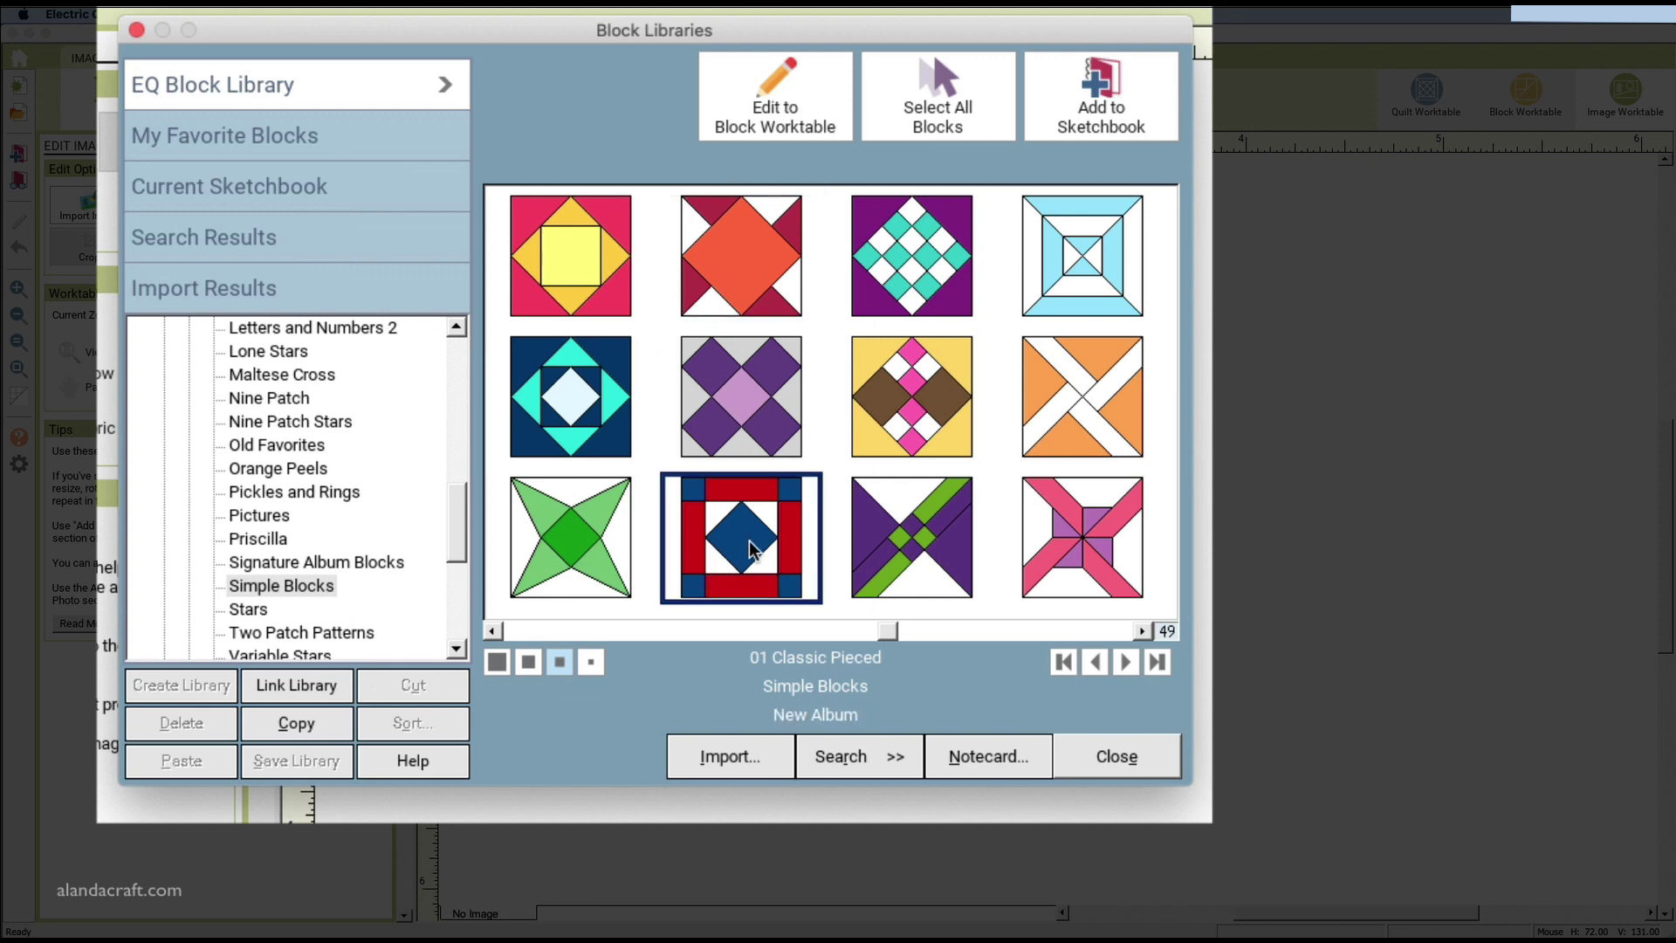
left_click(868, 543)
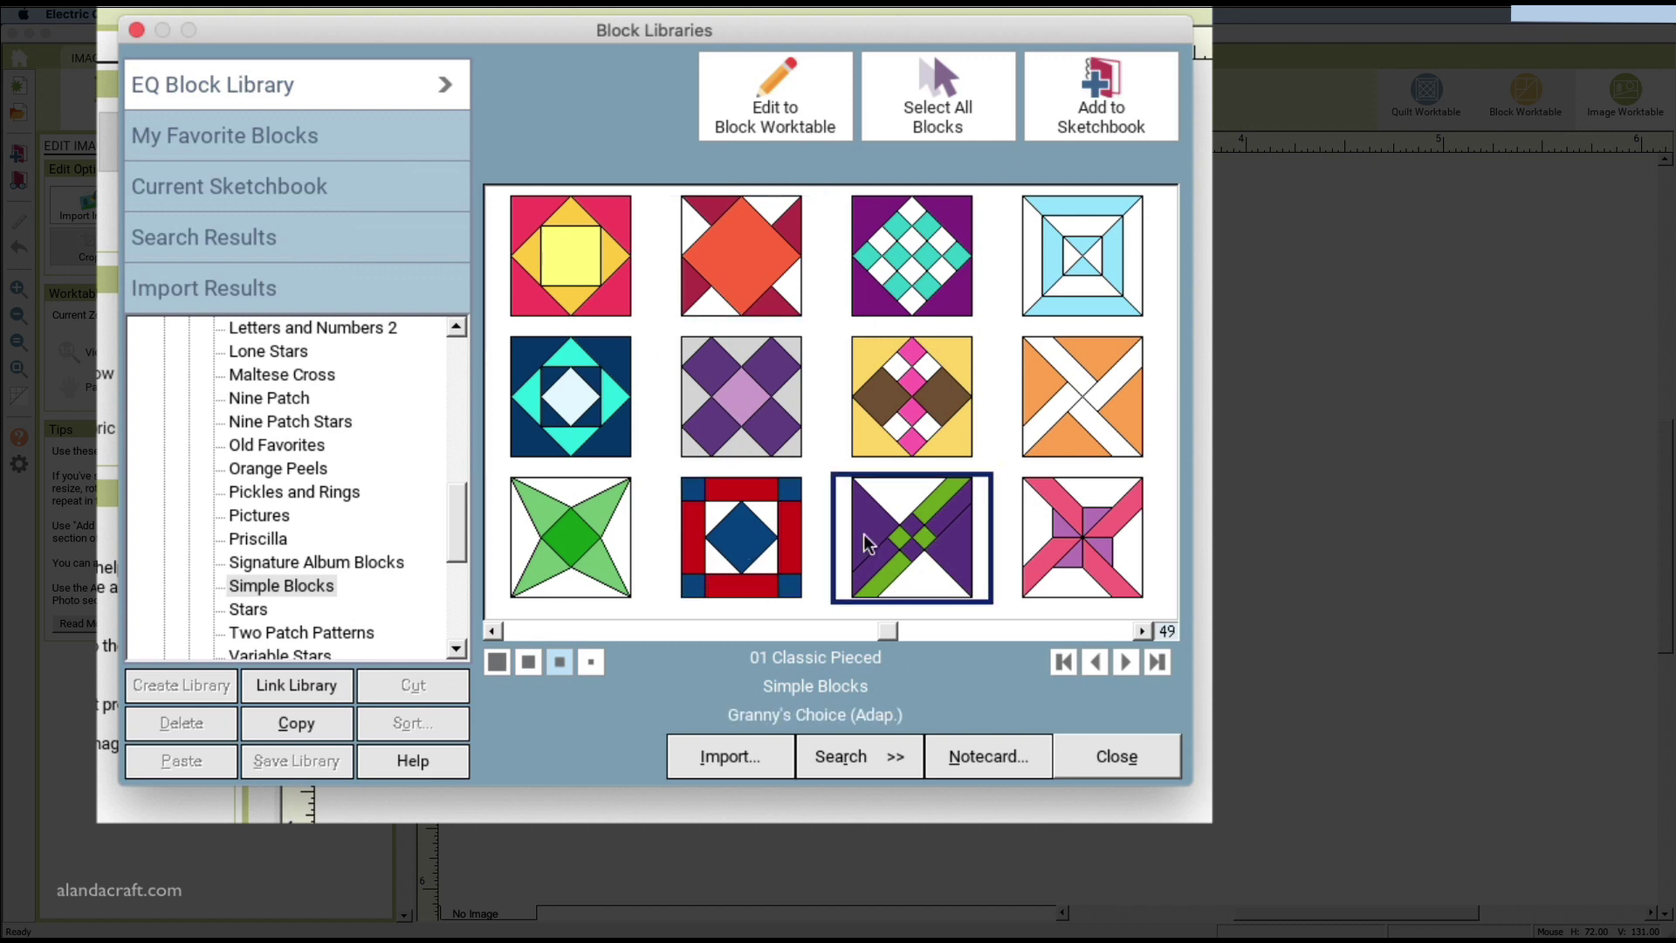
left_click(1098, 286)
double_click(1098, 287)
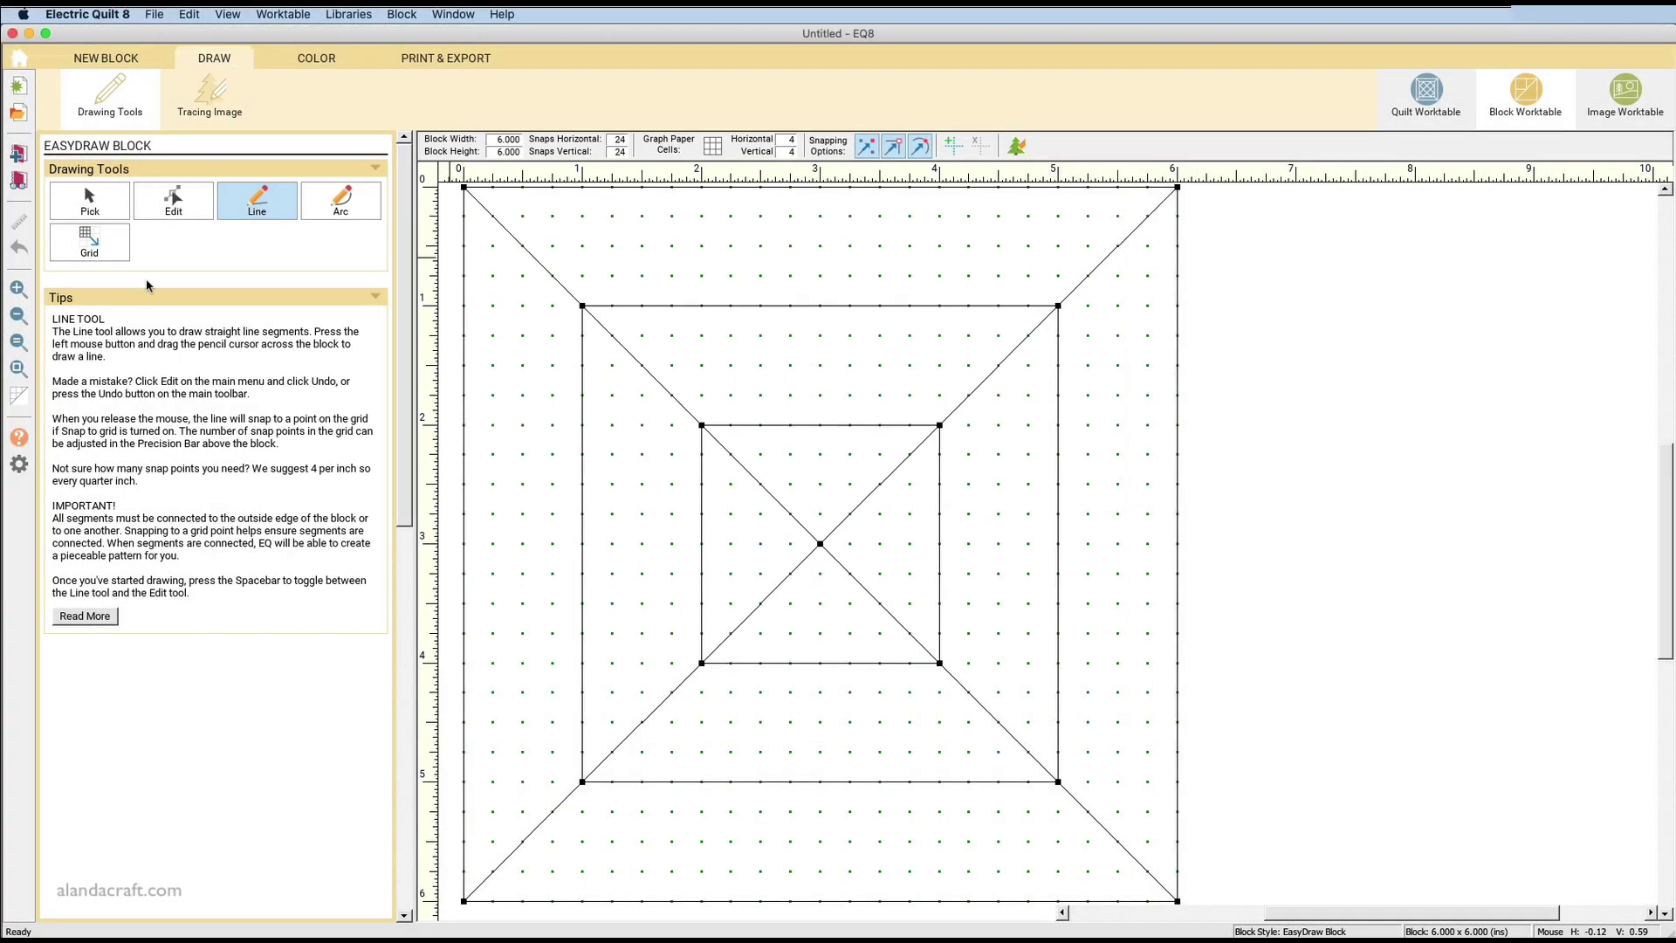
Try adding two slanted lines that form a peak in the block's upper band, and undo them.
mouse_move(582, 305)
left_mouse_down()
mouse_move(731, 178)
mouse_move(805, 305)
left_mouse_up()
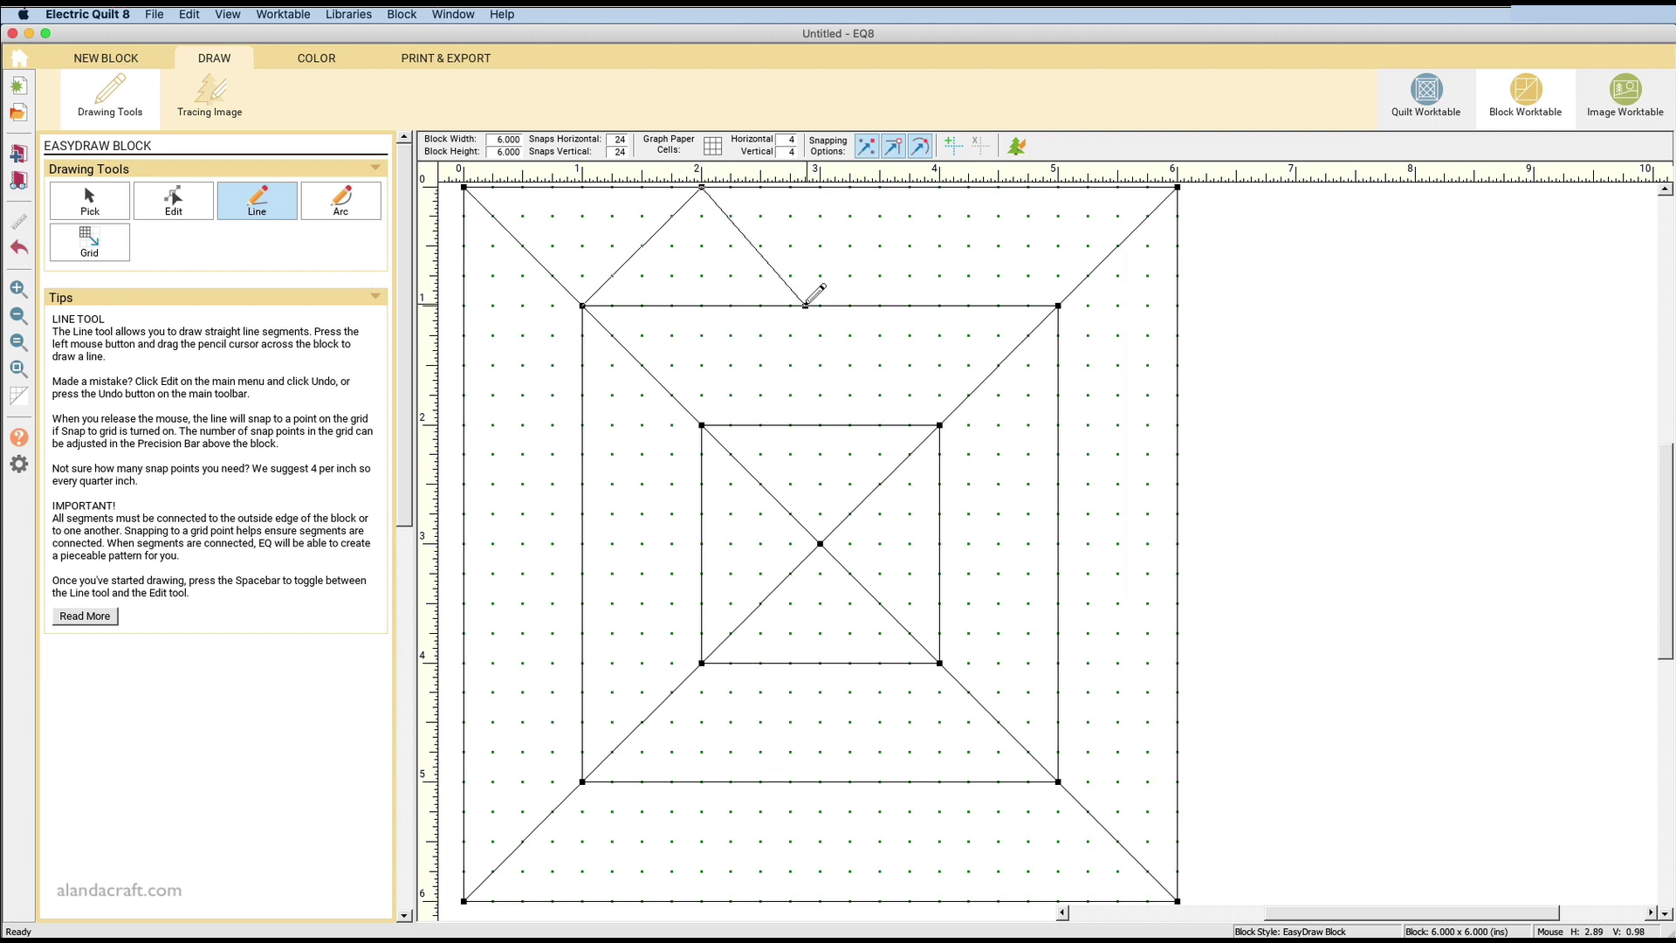
key("super+z")
key("super+z")
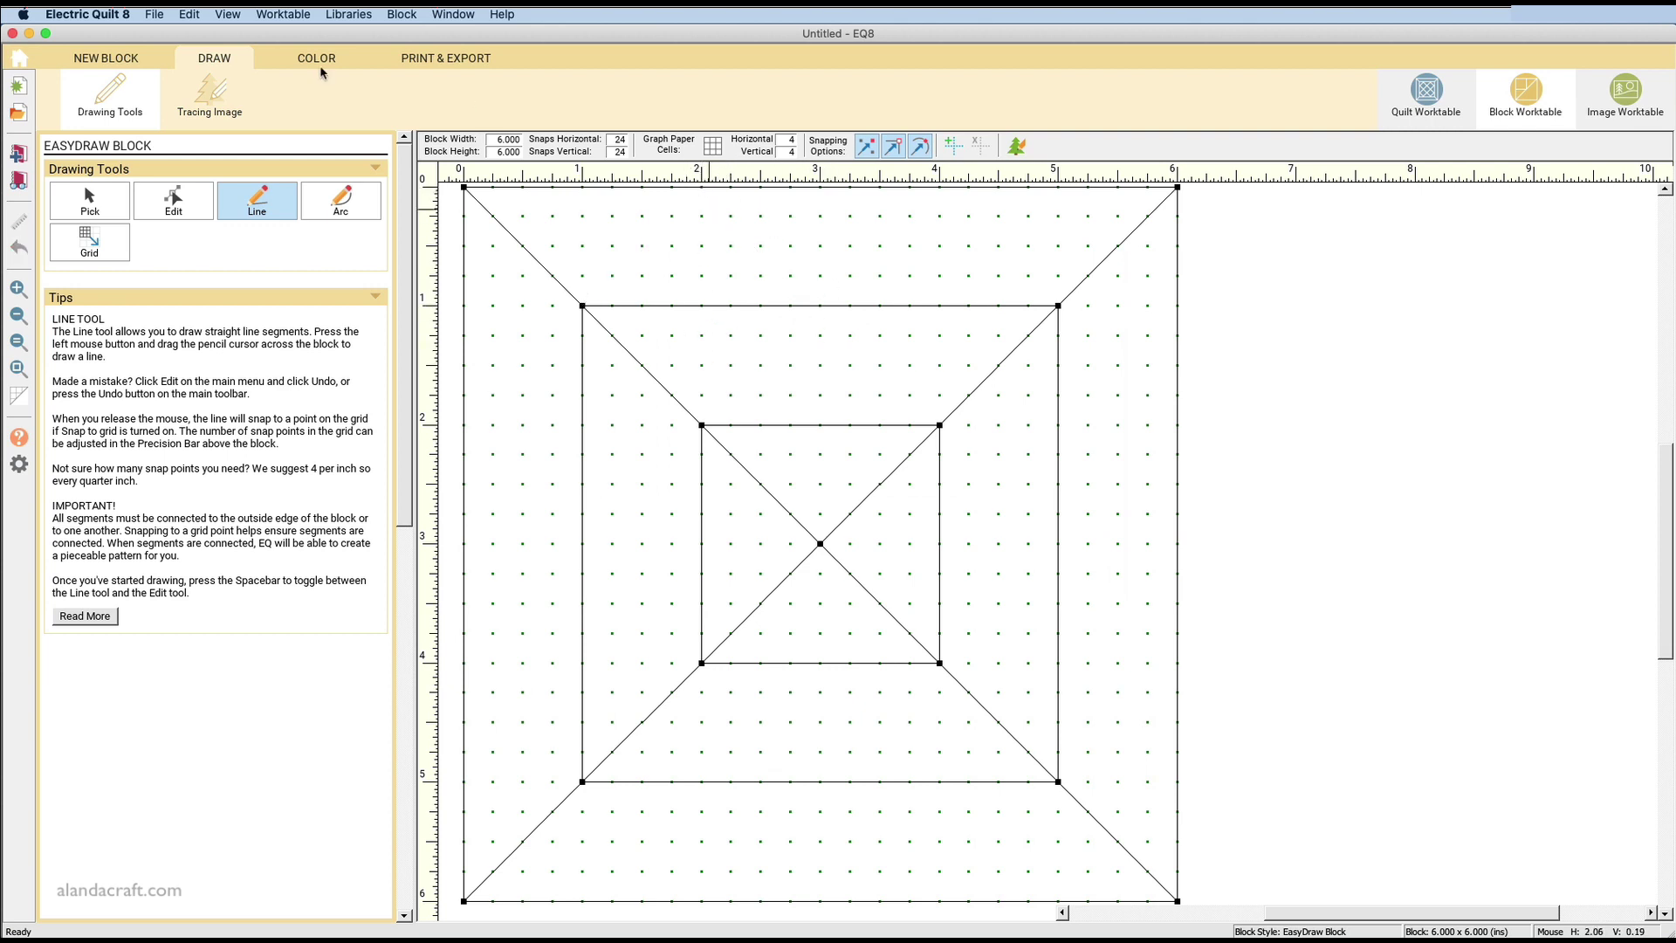
Recolour all light-blue patches of the block with the dark magenta burst-patterned fabric using the Paintbrush.
left_click(310, 58)
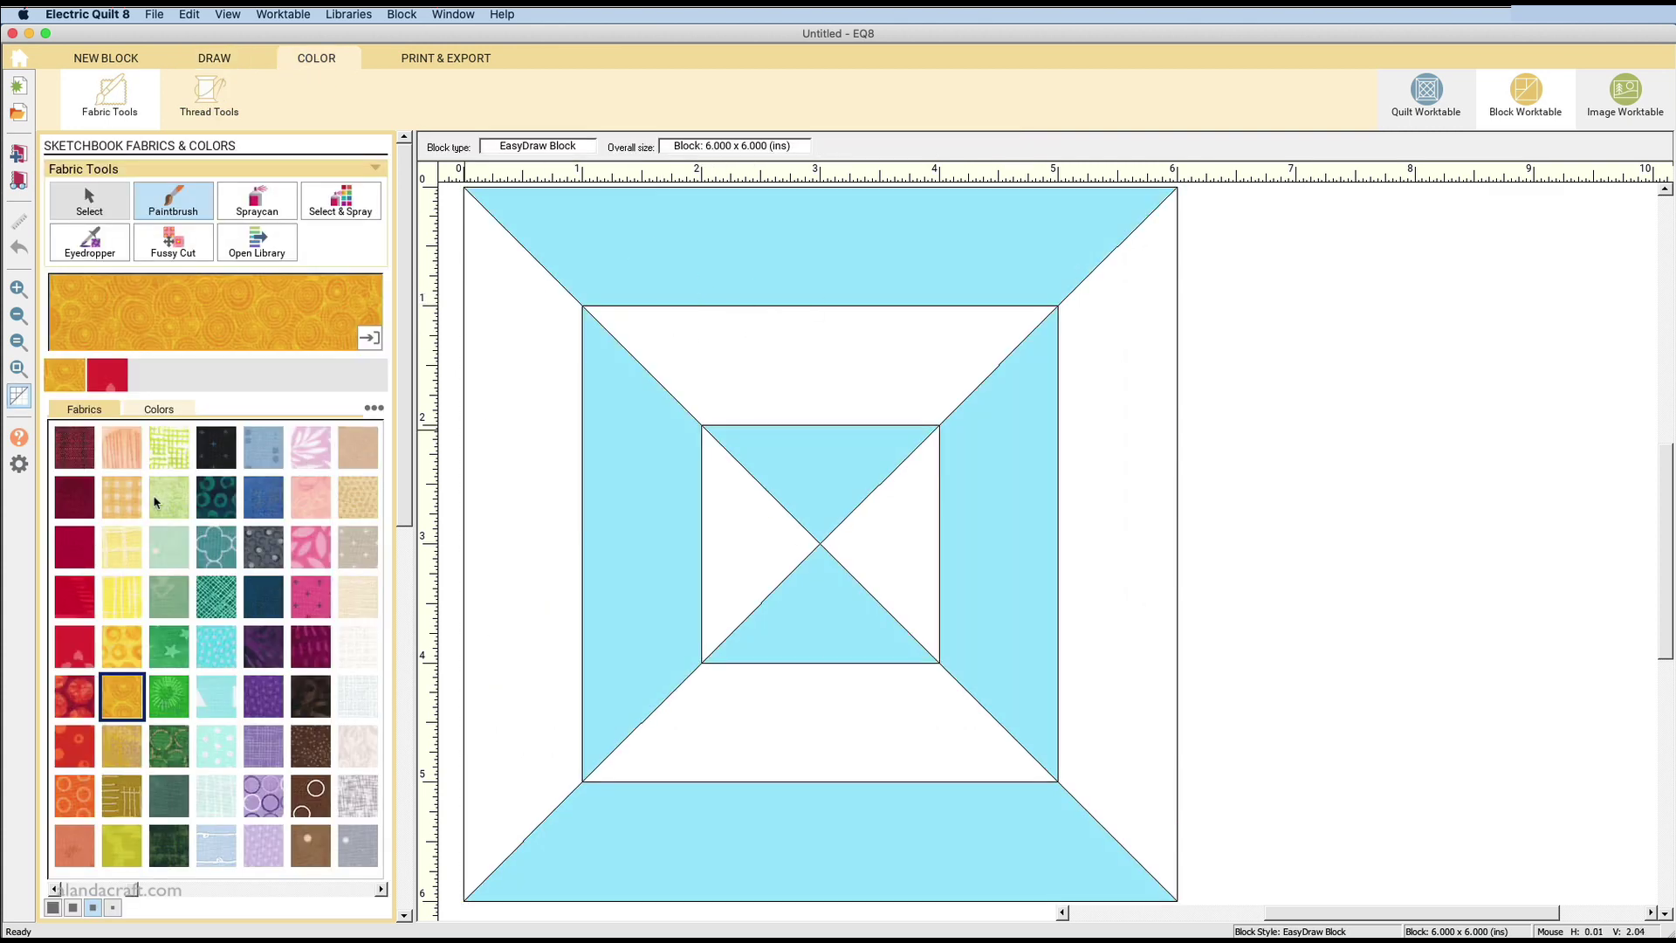
left_click(309, 650)
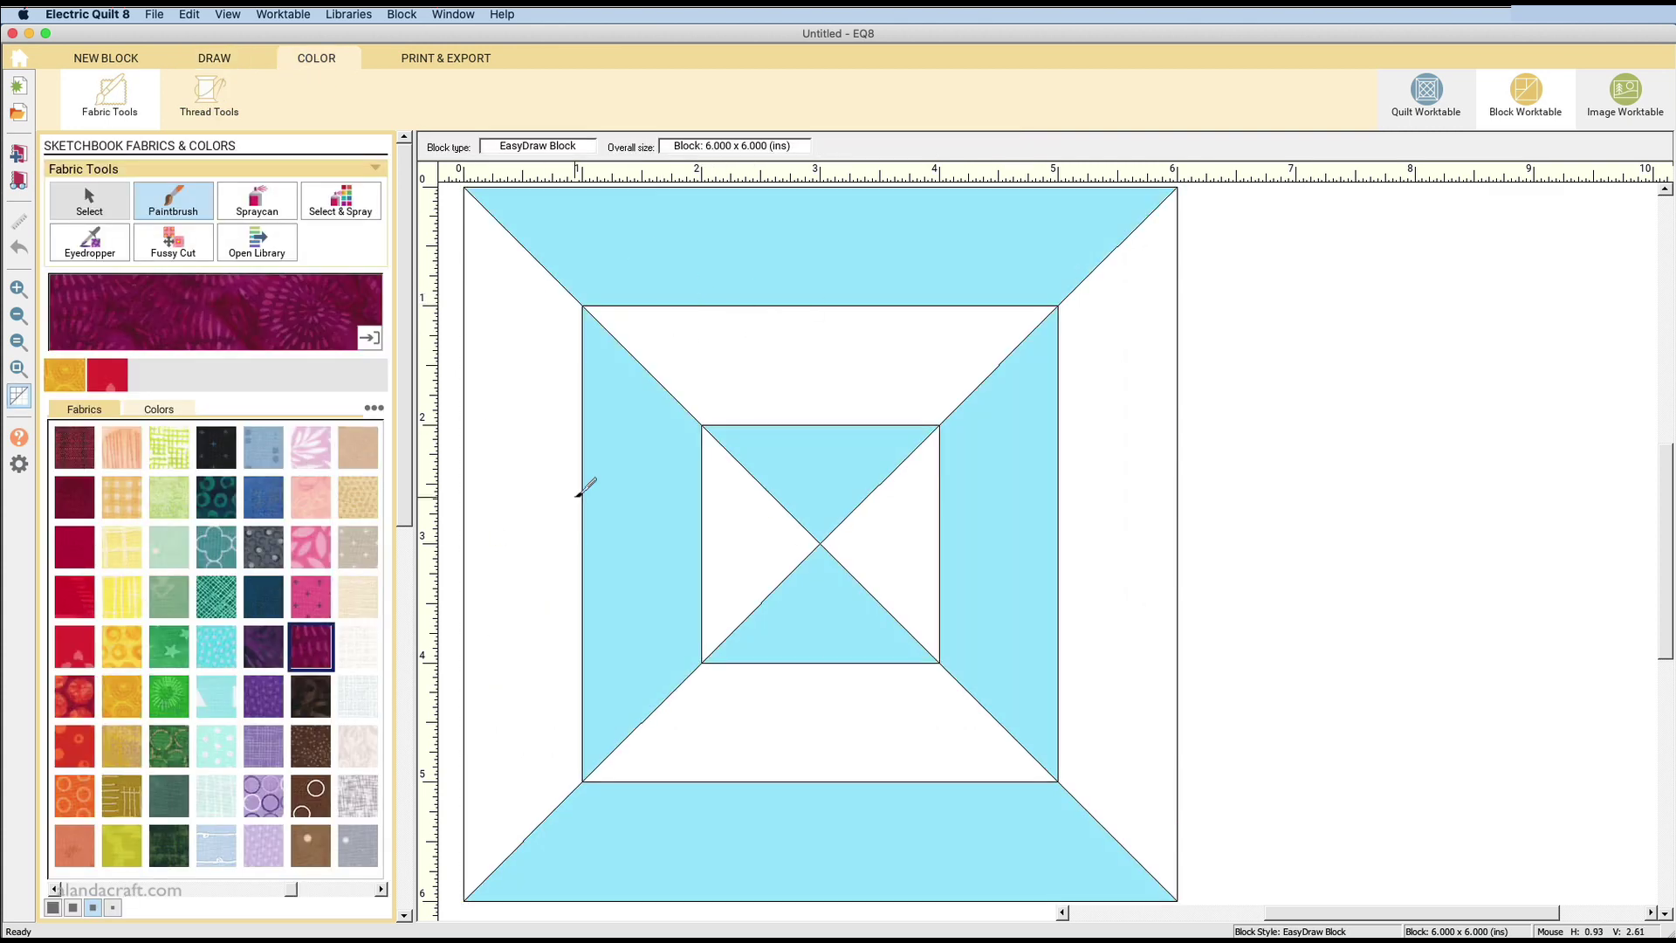
left_click(661, 473)
left_click(818, 459)
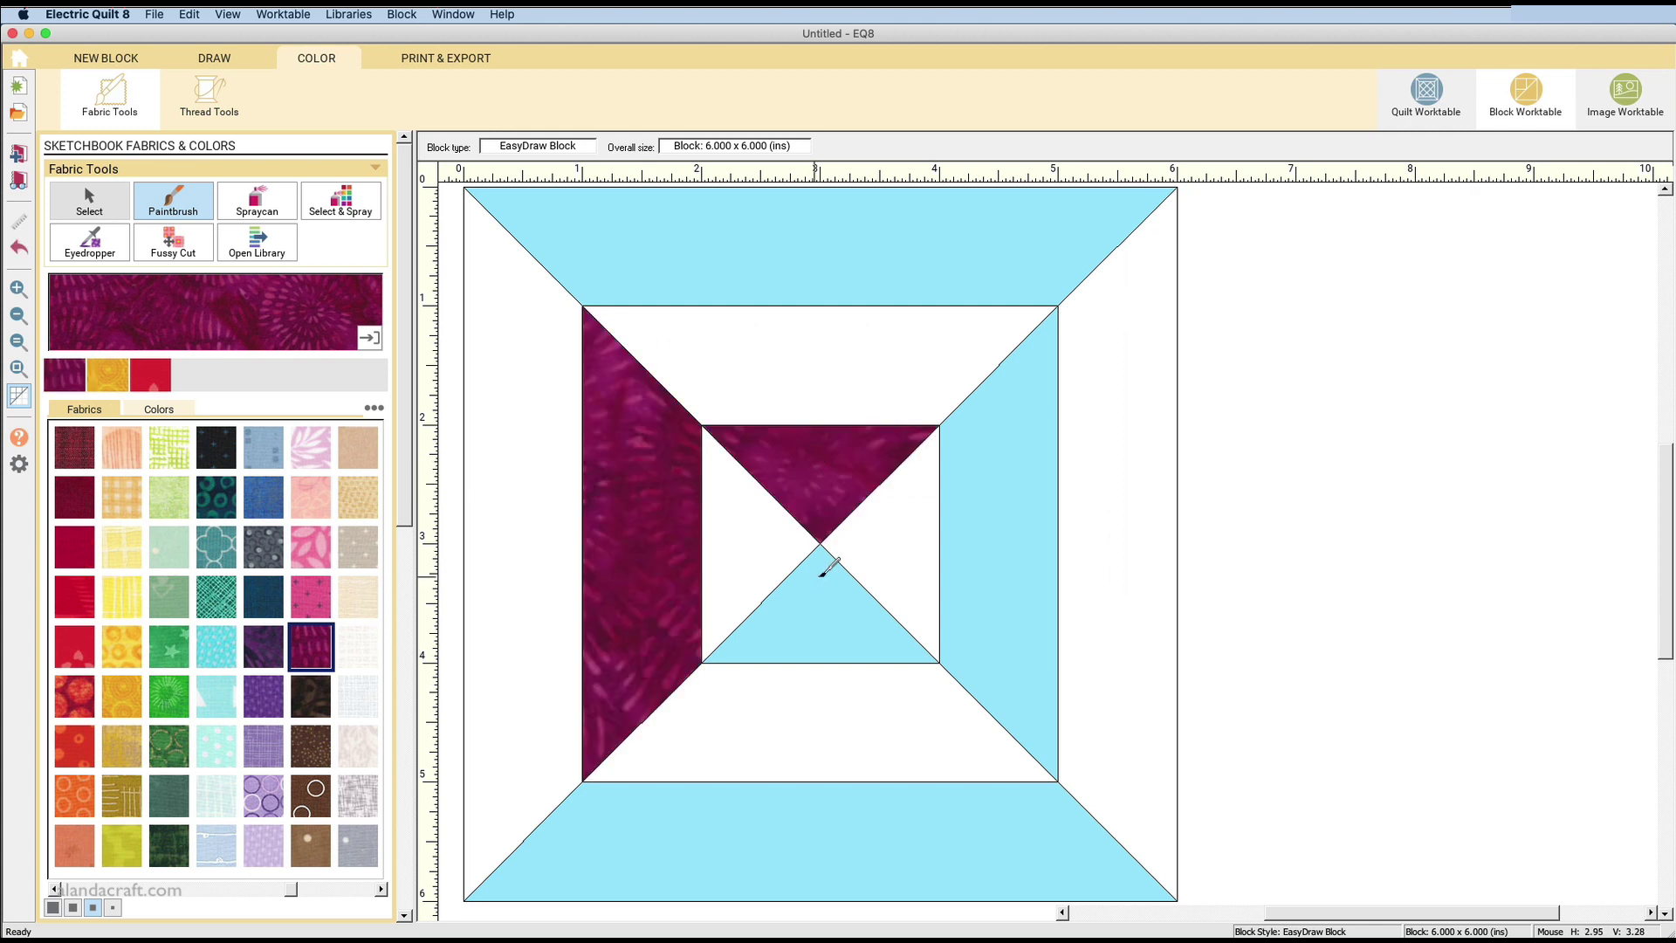
left_click(828, 565)
left_click(977, 534)
left_click(838, 247)
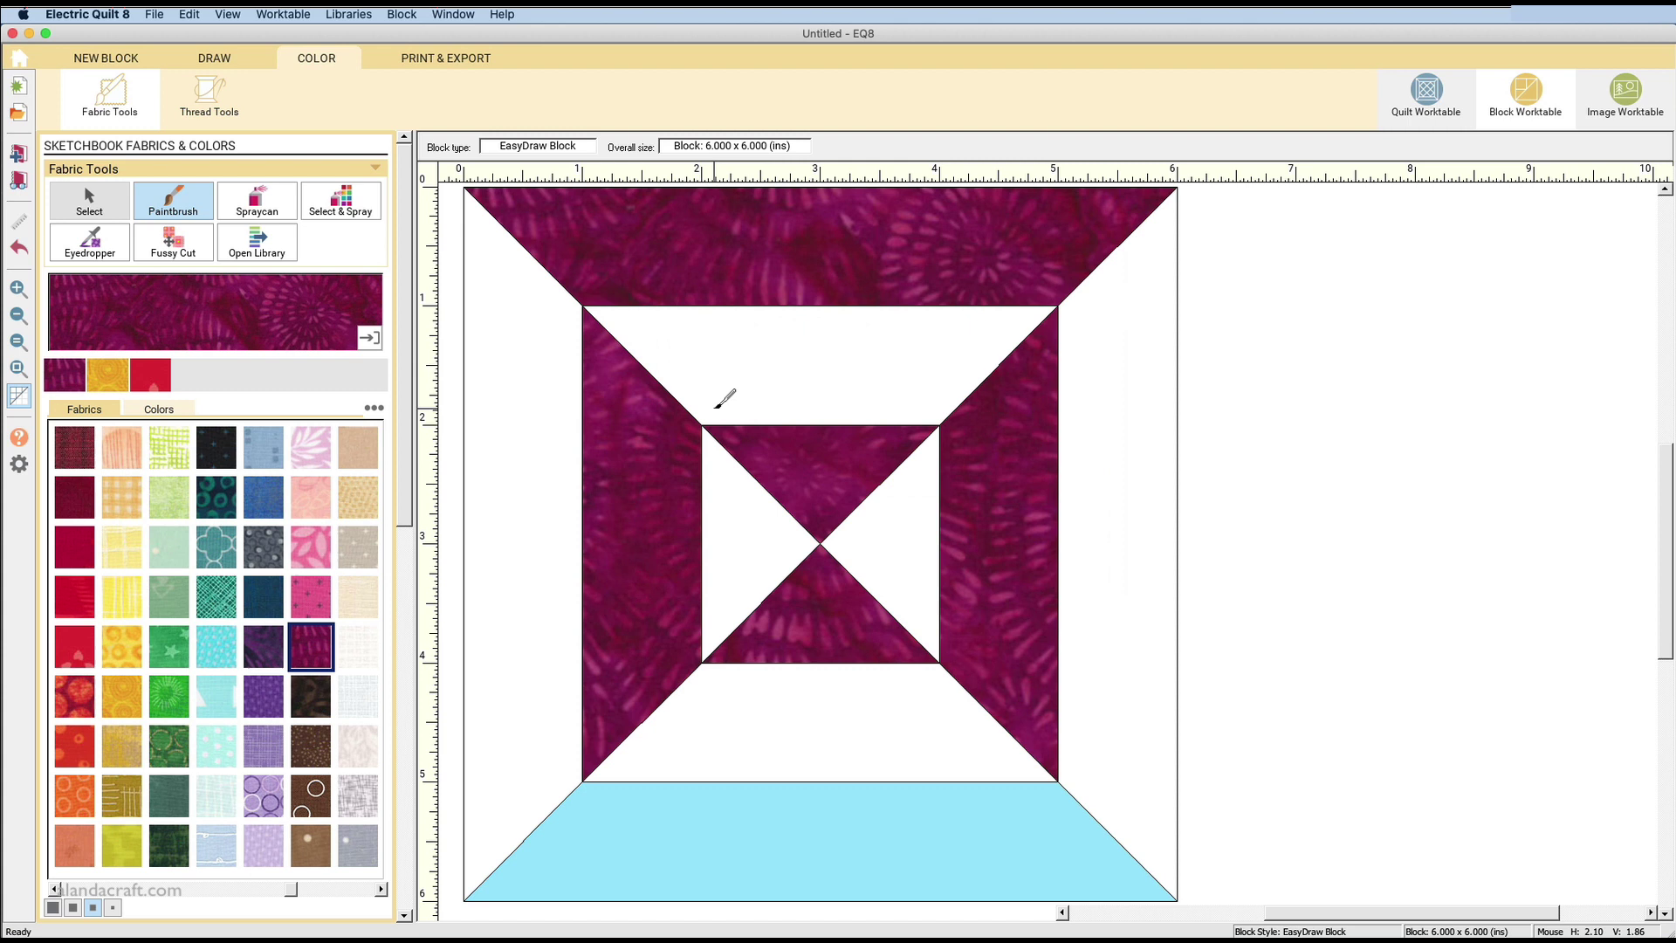
left_click(785, 825)
Fill all the white patches of the block with the bright pink fabric with small dark crosses.
left_click(320, 589)
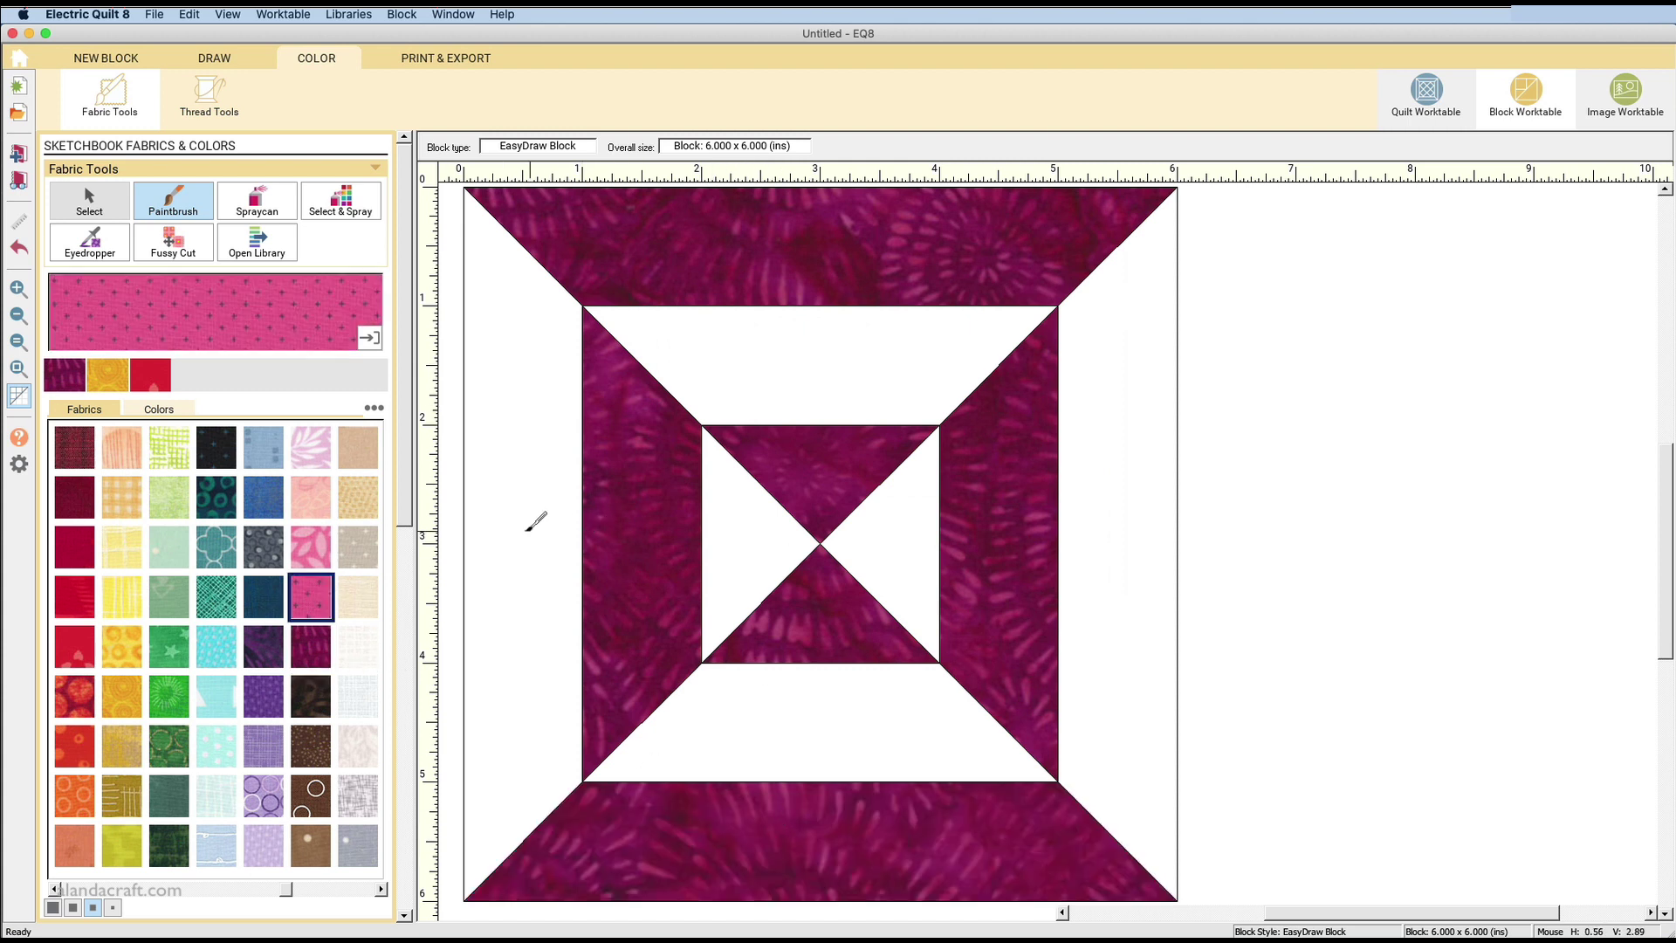
left_click(535, 520)
left_click(812, 363)
left_click(748, 515)
left_click(928, 539)
left_click(1097, 551)
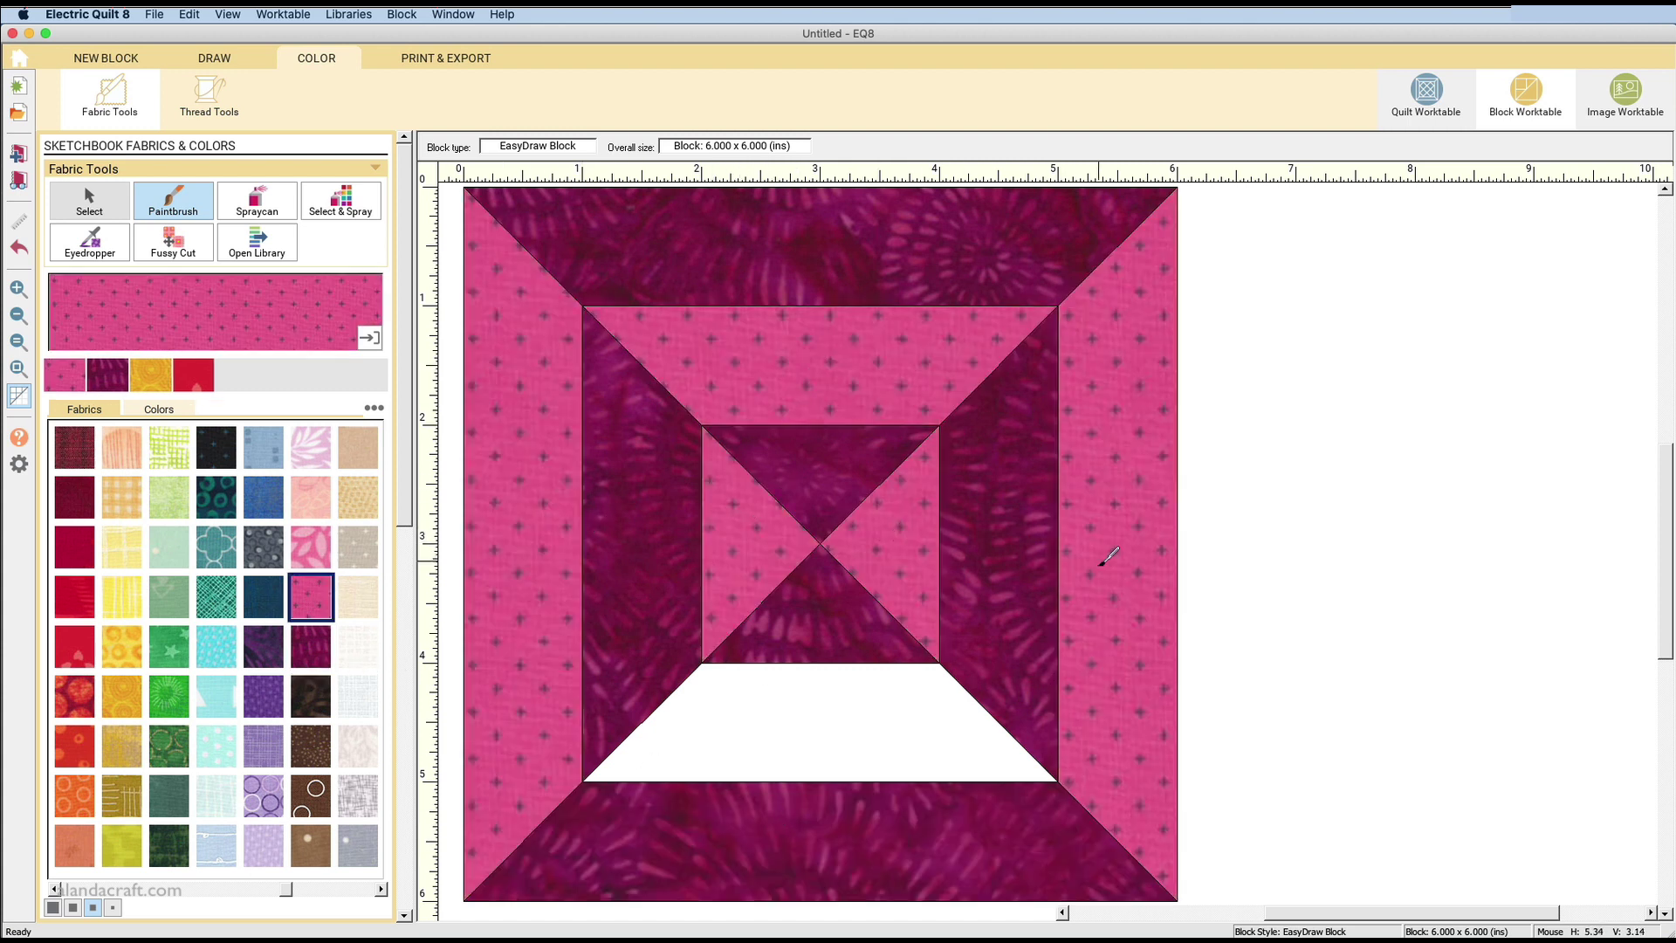
left_click(886, 678)
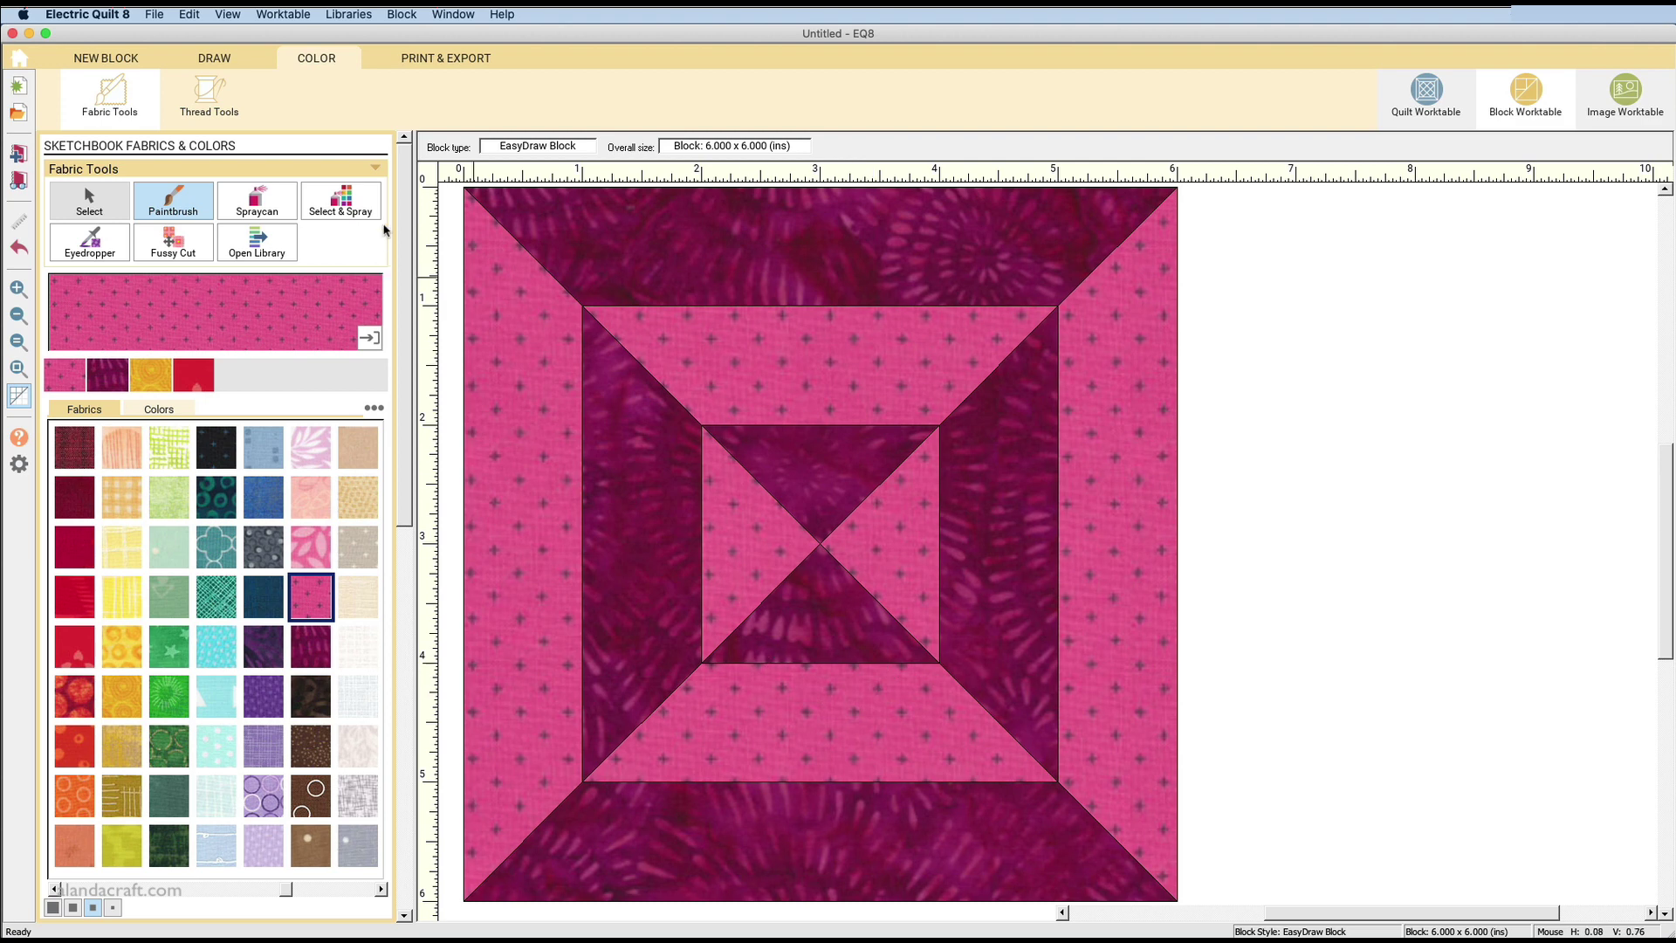
Open the Fabric Library, move its window aside, and collapse and re-expand Colors to review the fabric categories.
left_click(348, 15)
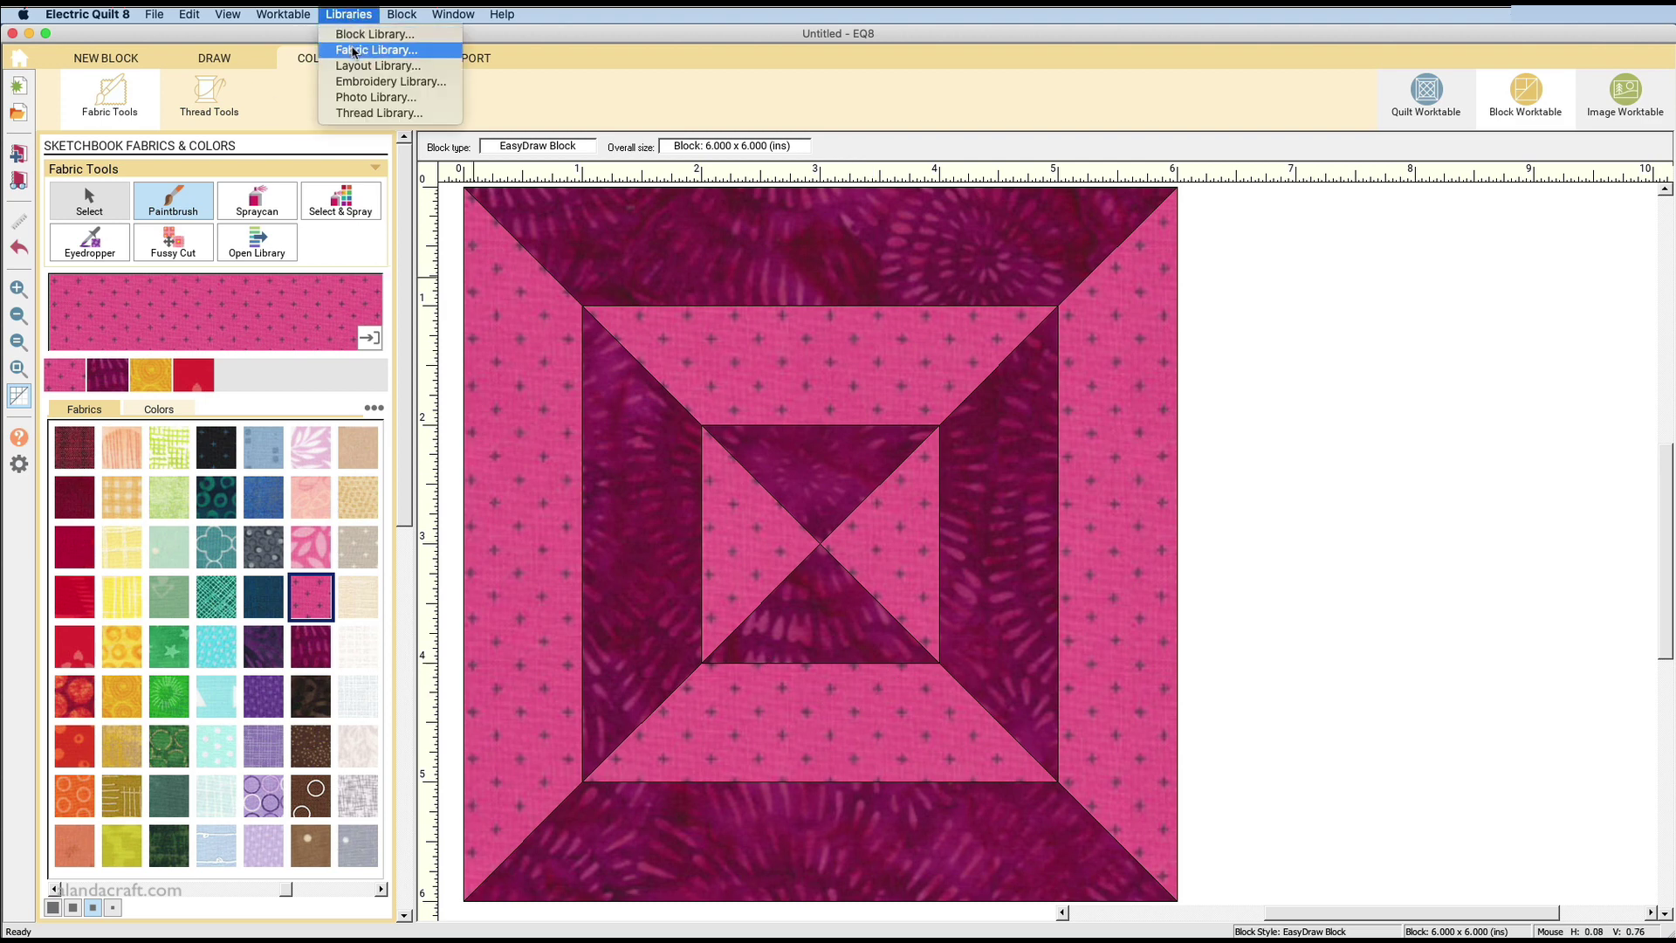
left_click(354, 51)
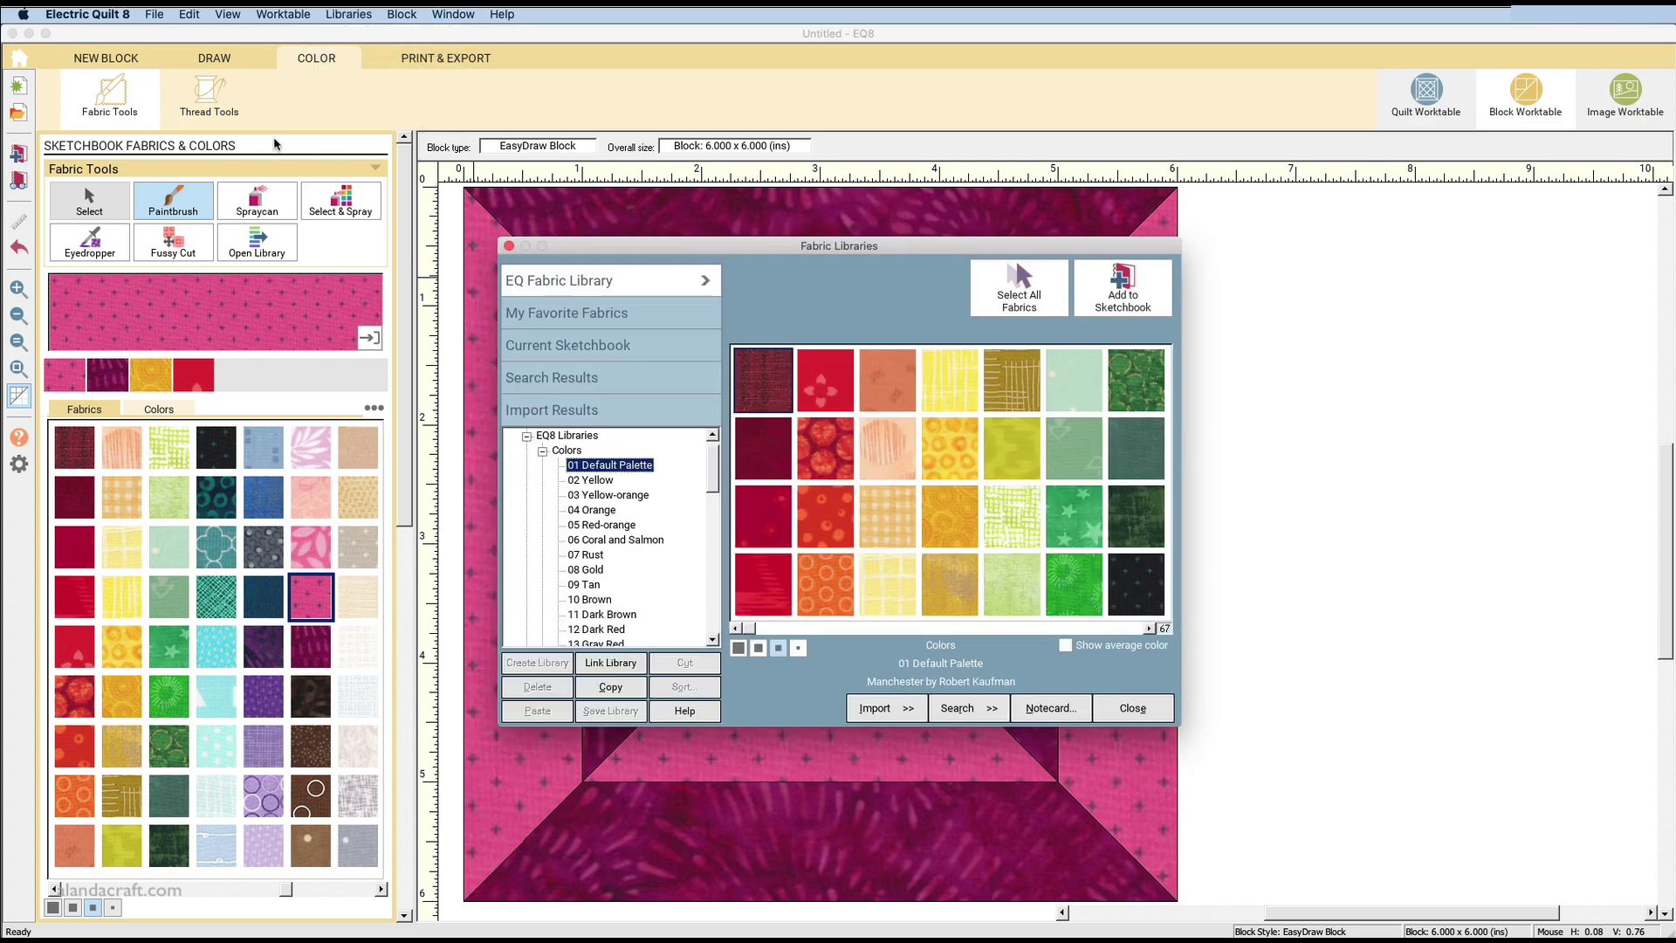
left_click_drag(899, 258, 757, 181)
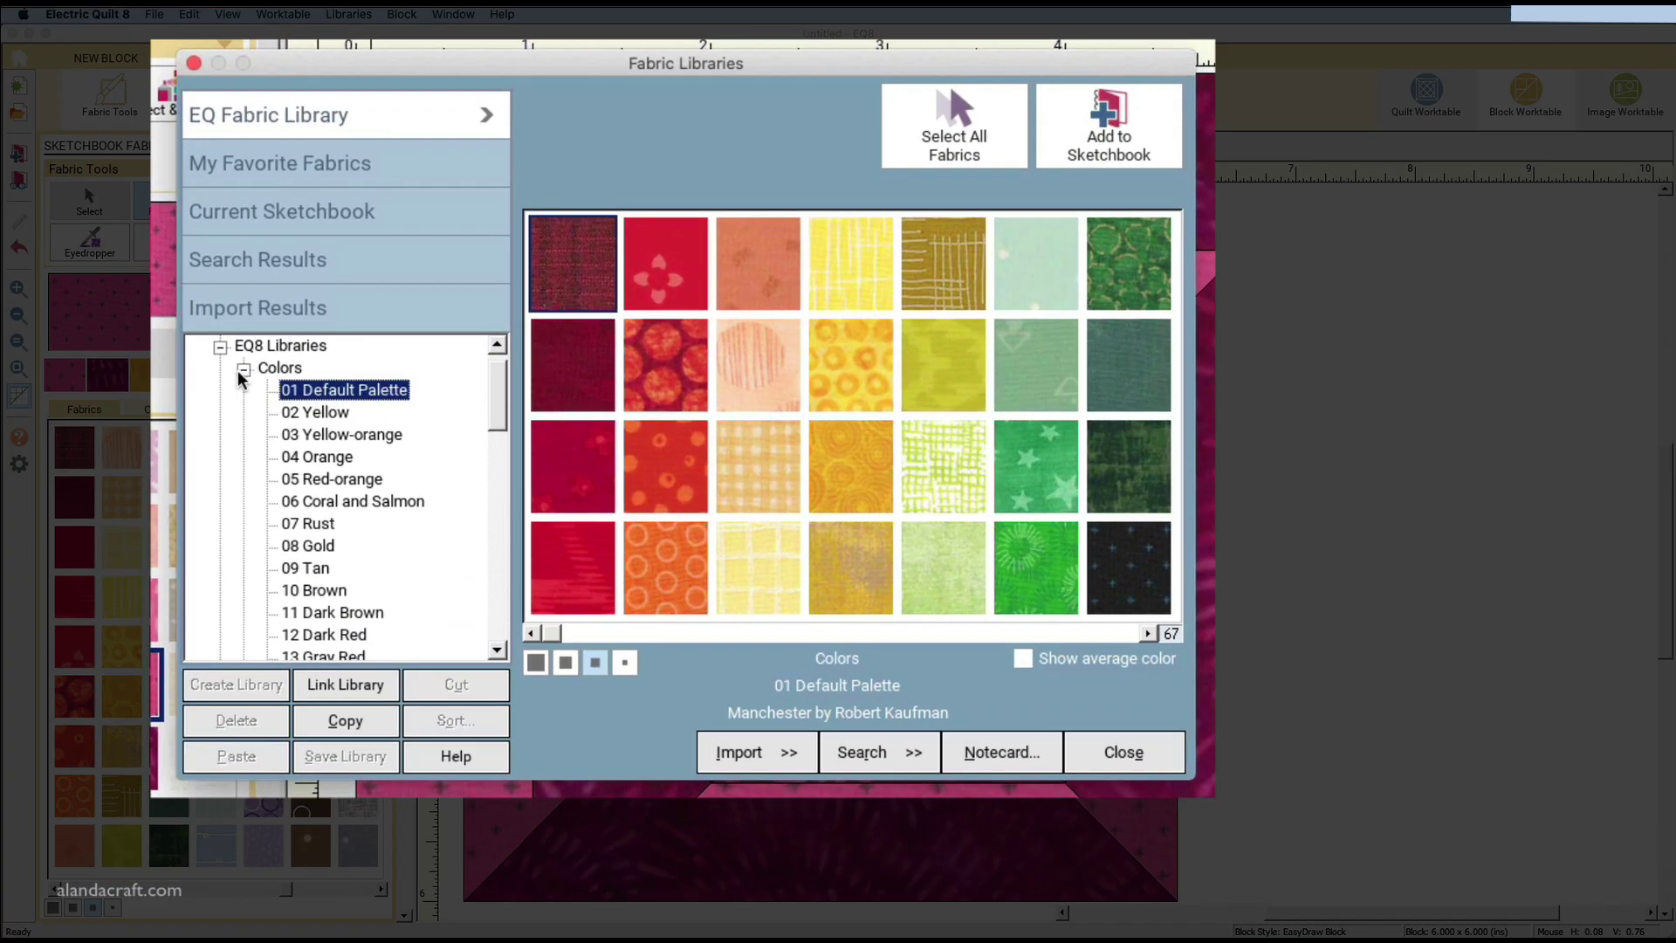
left_click(388, 385)
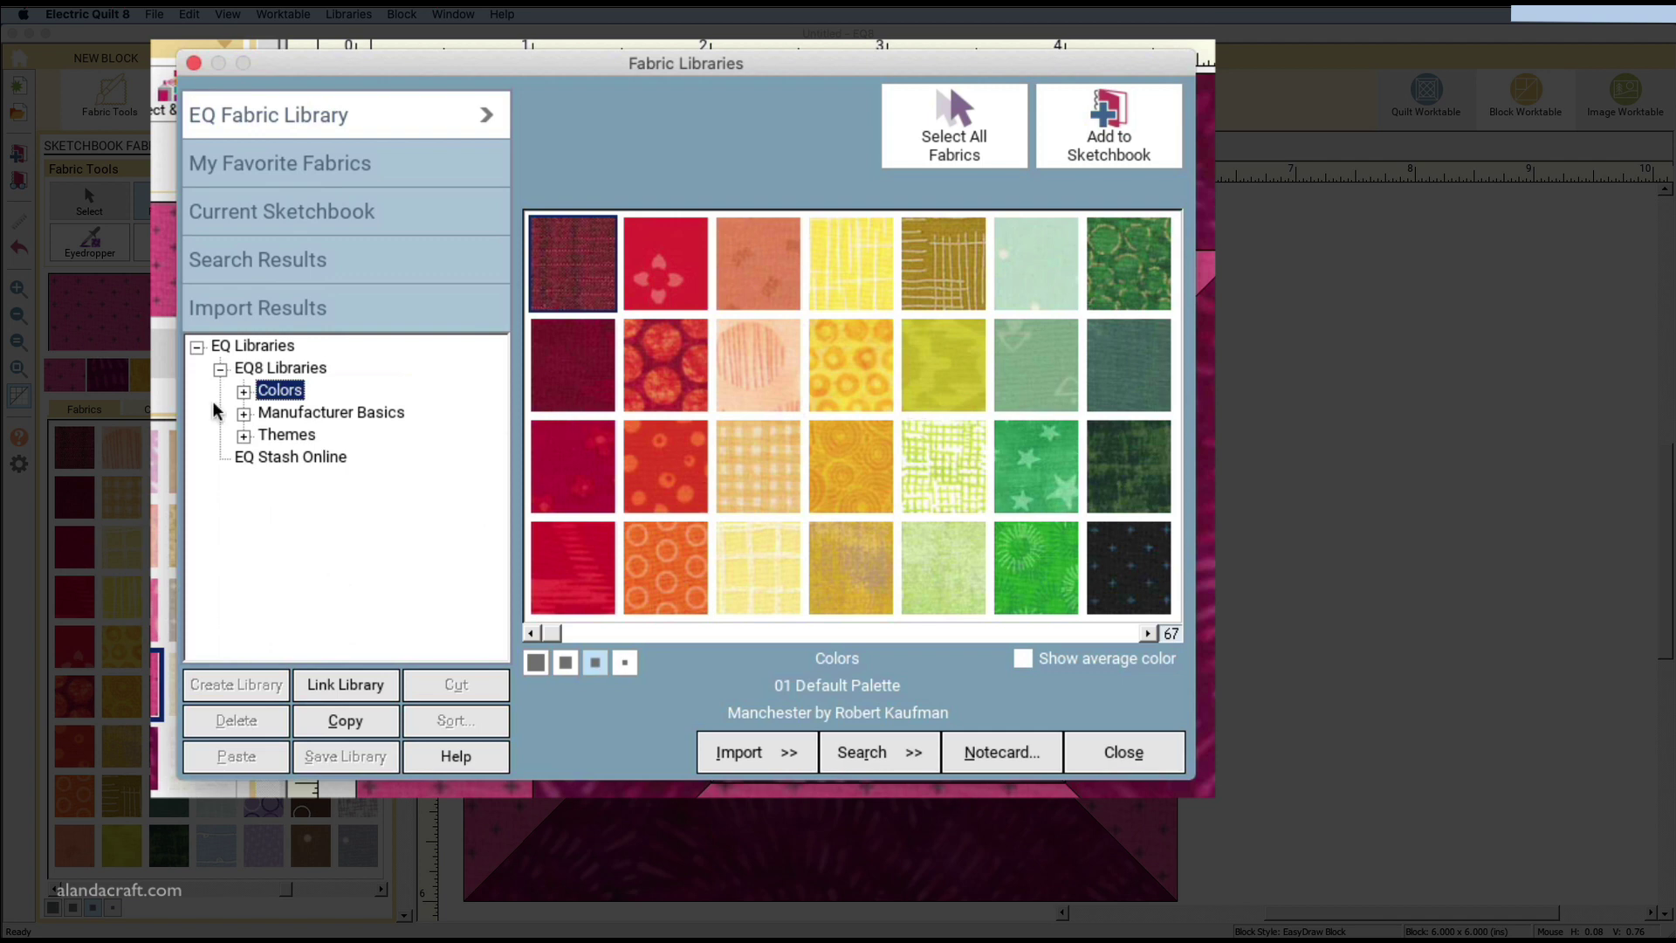
left_click(243, 391)
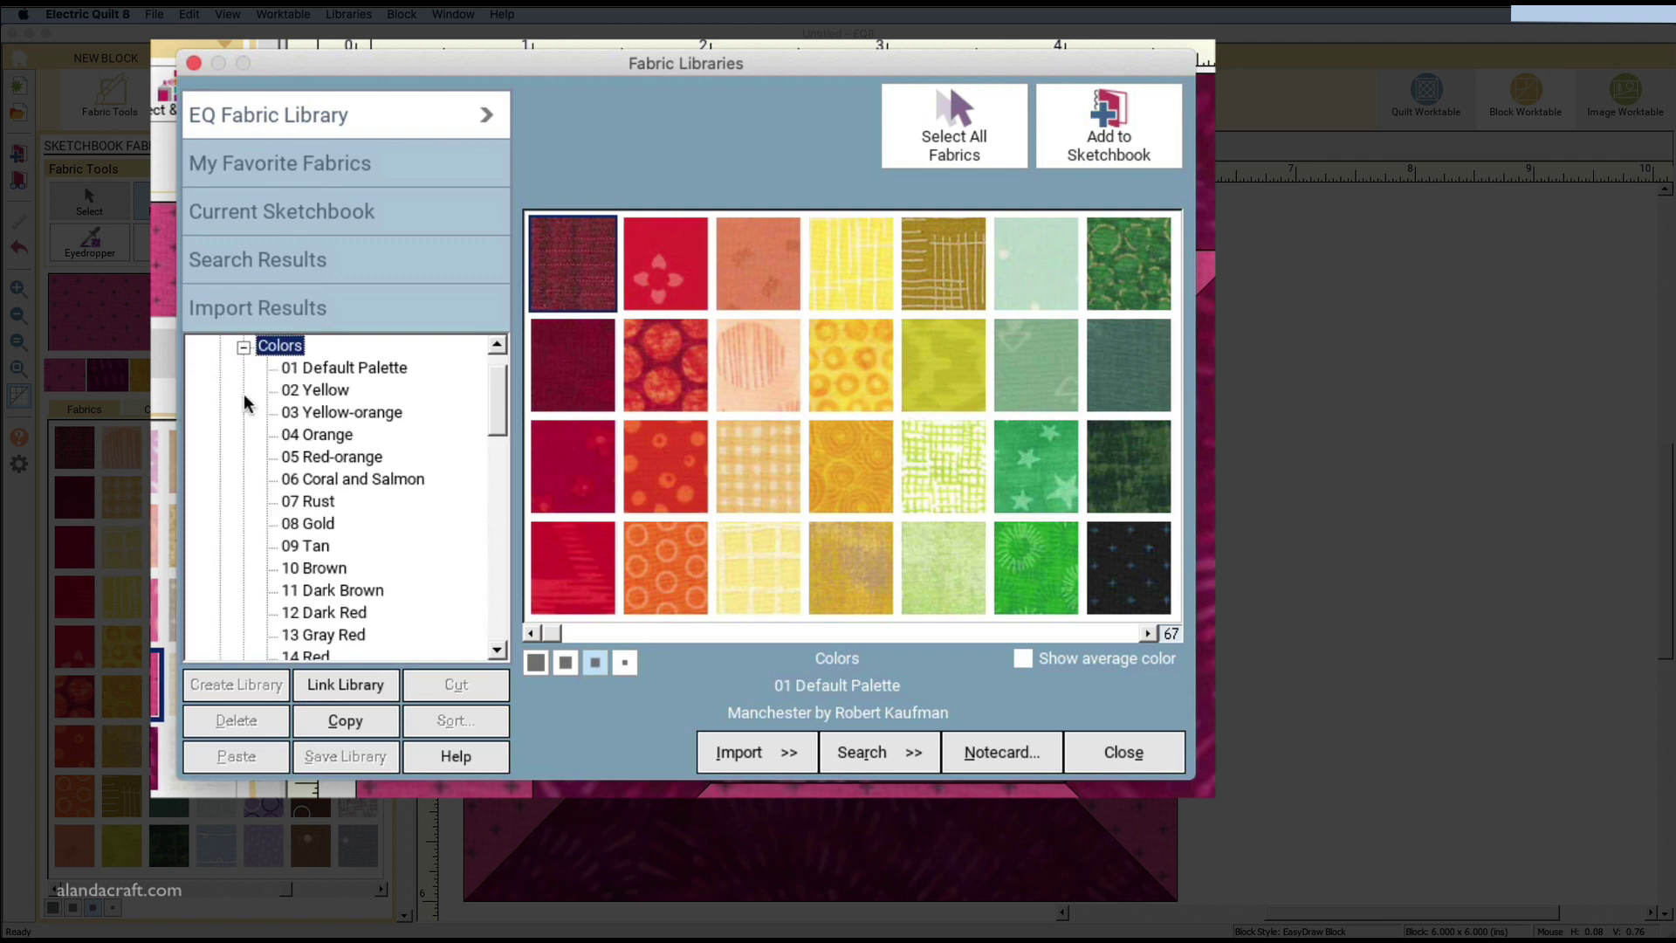
Browse the fabric colour groups 04 Orange, 05 Red-orange, 08 Gold, 10 Brown, 12 Dark Red, 19 Purple and 20 Blue-violet.
left_click(320, 437)
left_click(322, 459)
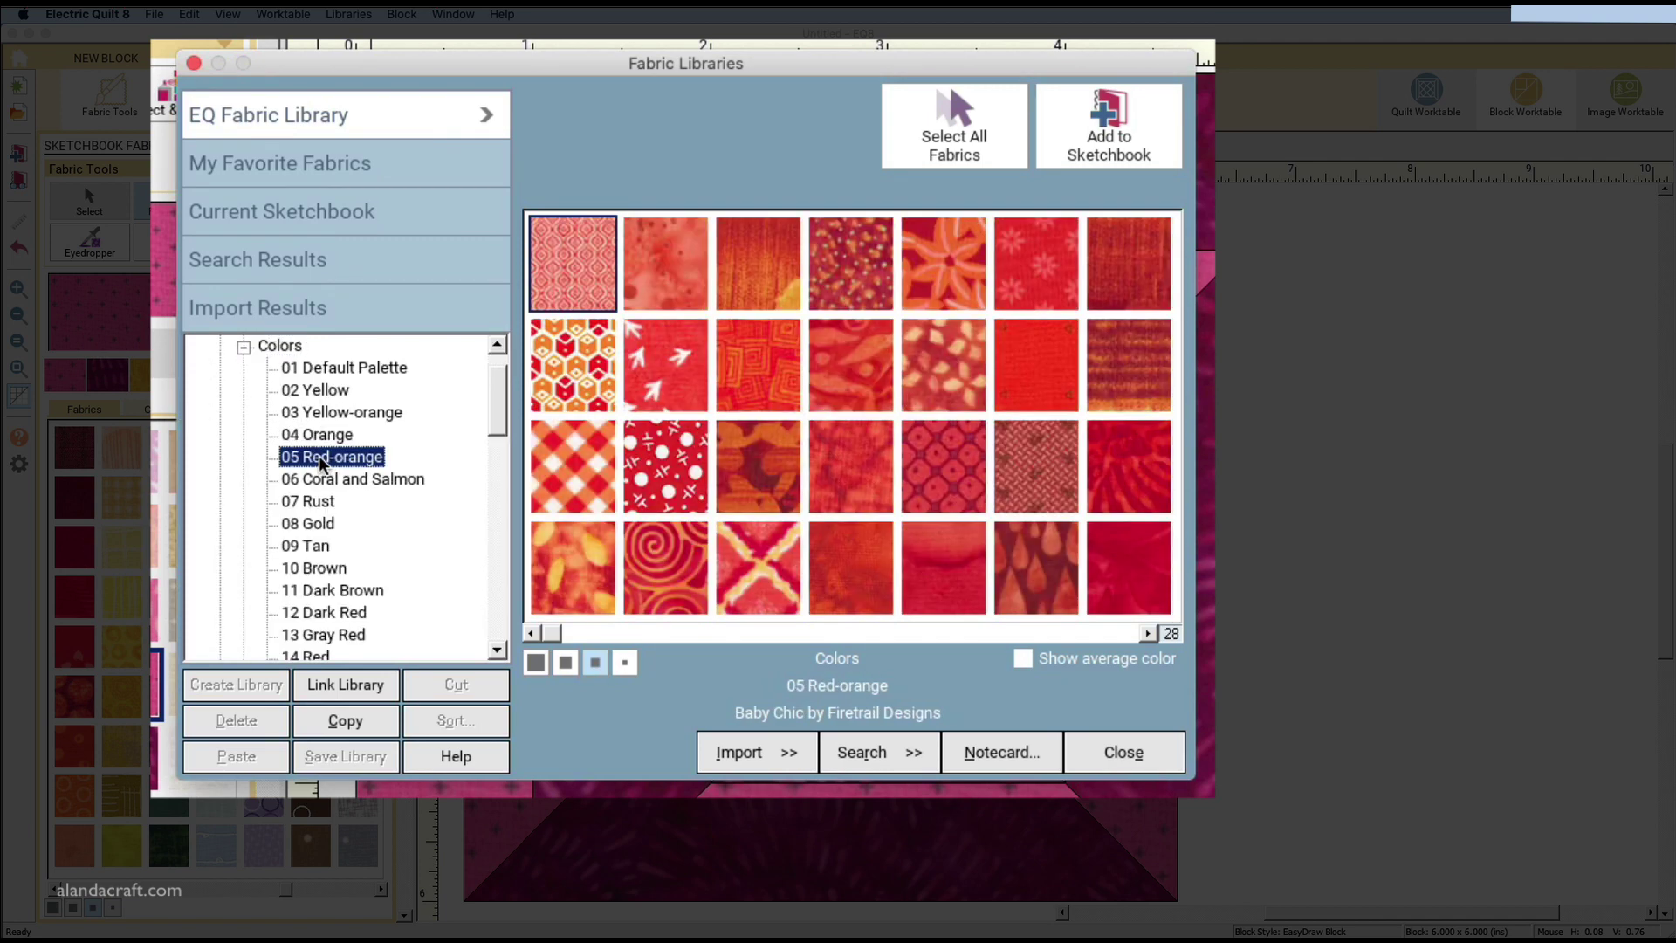
left_click(328, 525)
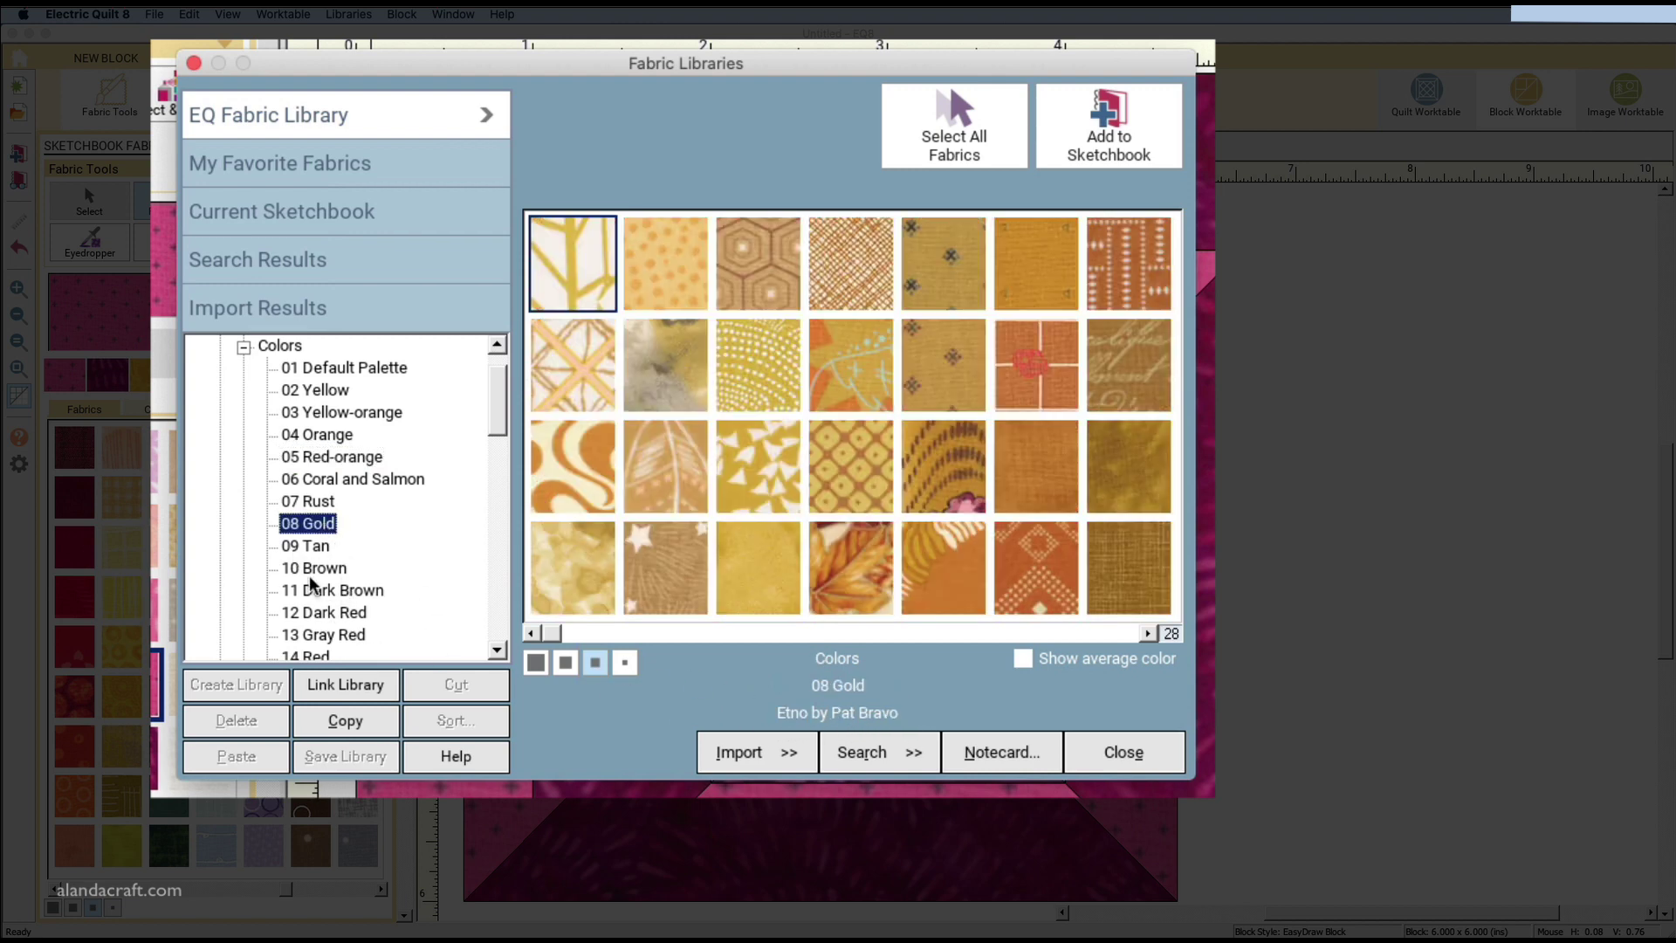
left_click(312, 569)
left_click(332, 614)
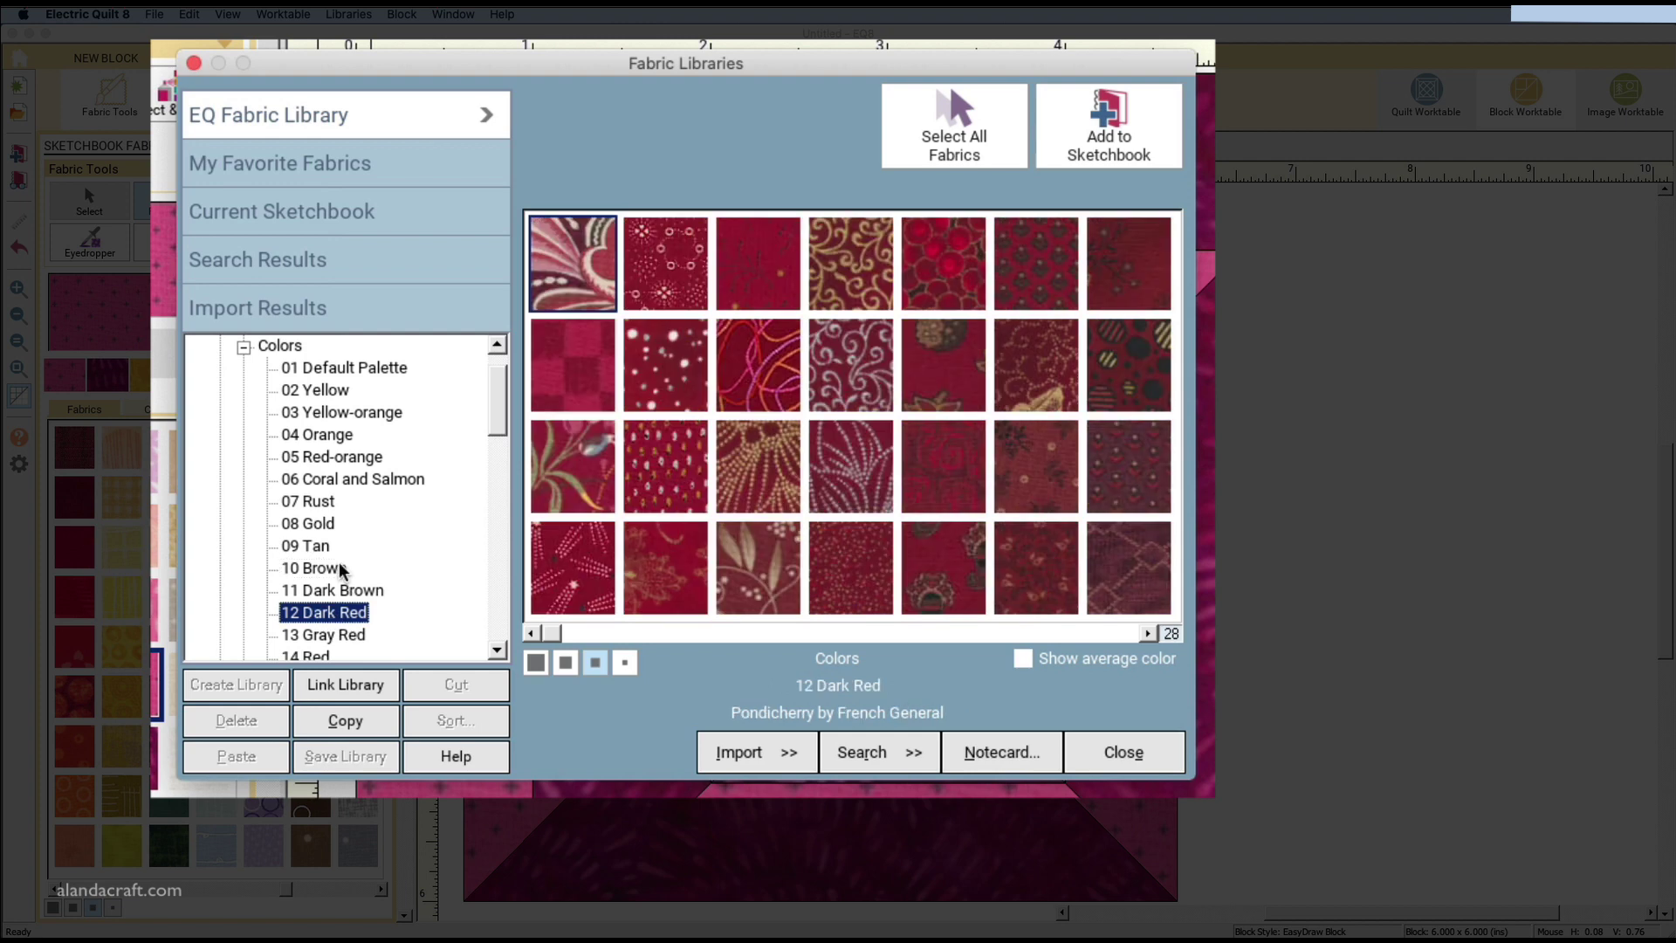
scroll(340, 569, "down", 3)
left_click(335, 572)
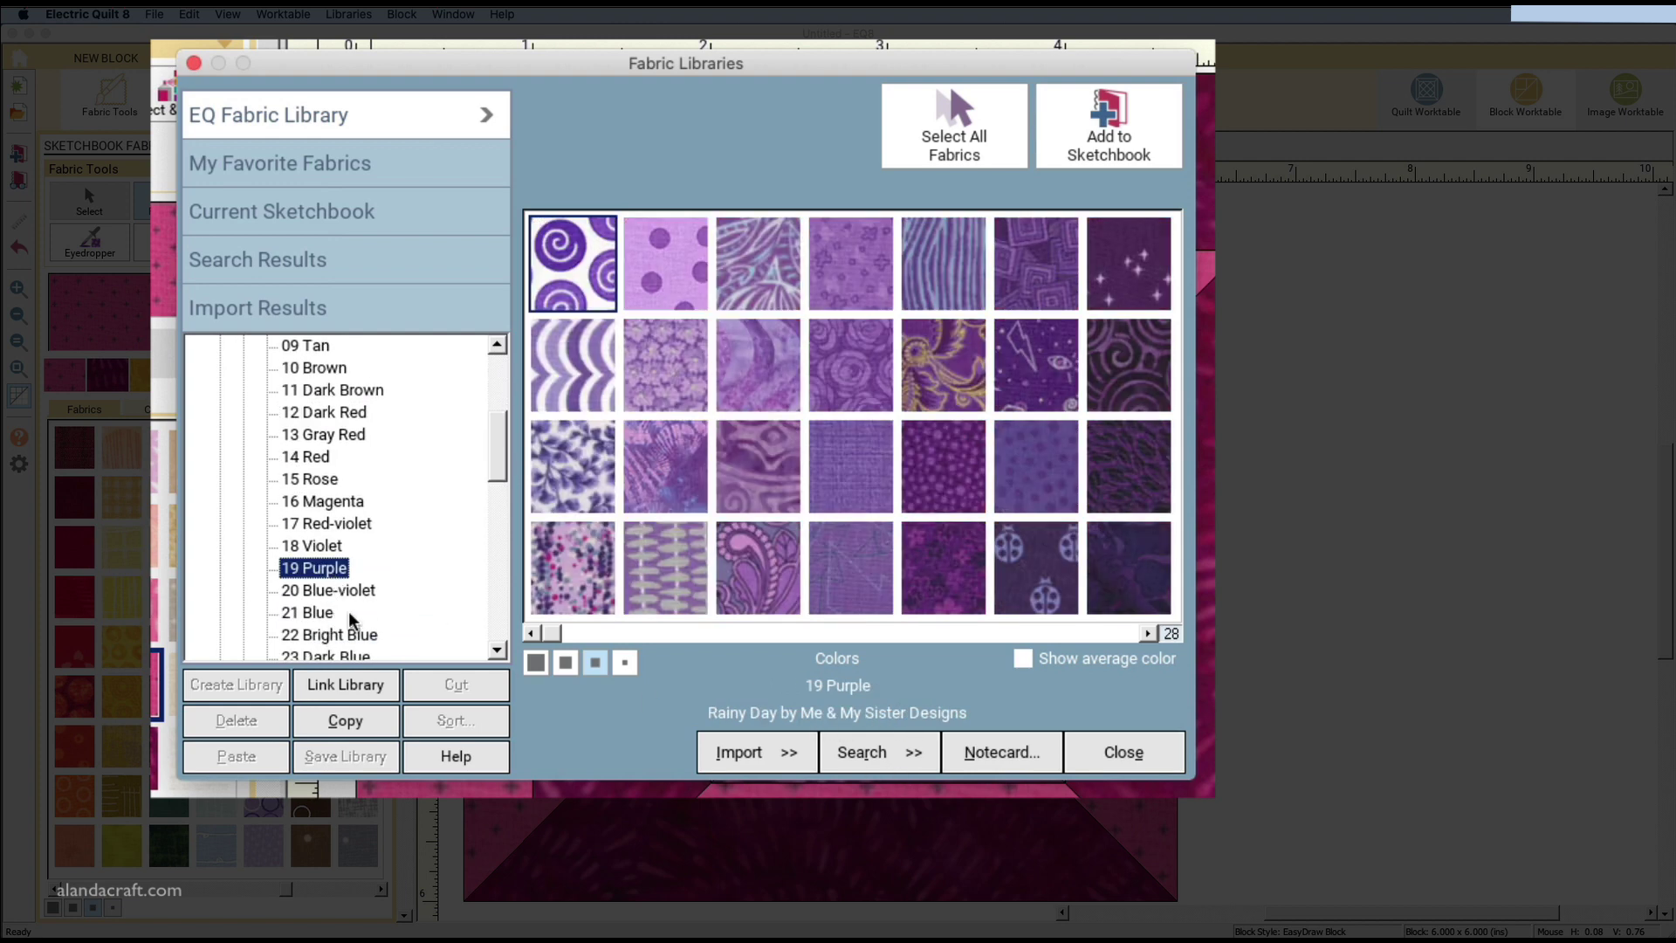
left_click(335, 591)
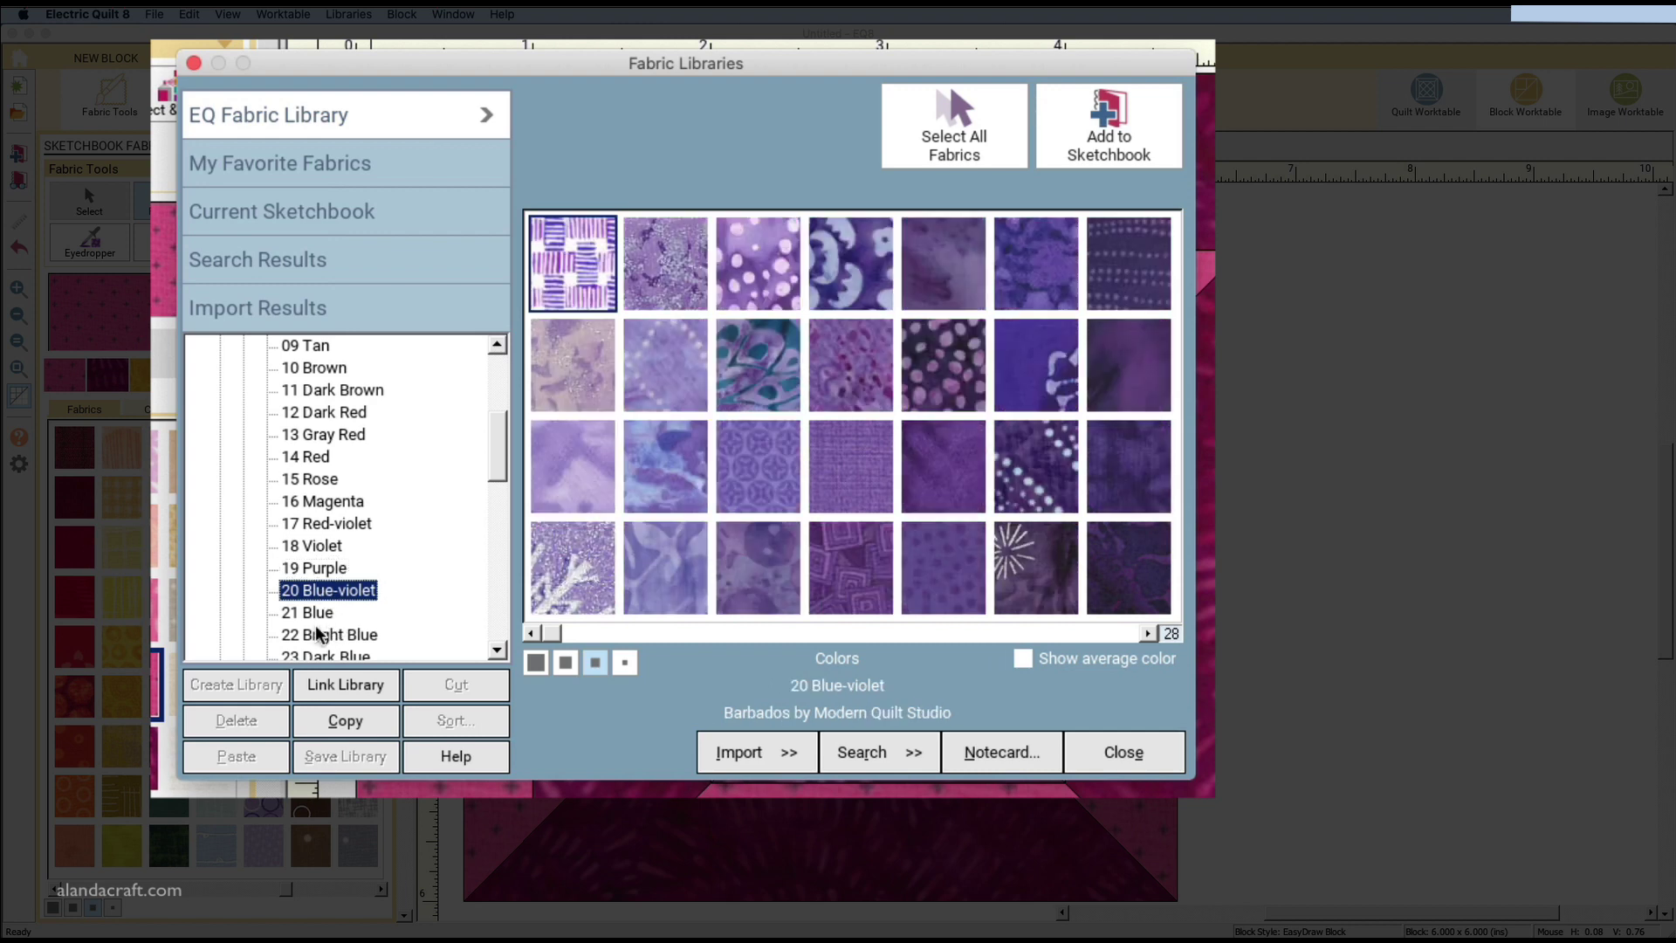
Try selecting single fabrics and ranges of fabrics in 20 Blue-violet, and close the Fabric Library.
left_click(840, 364)
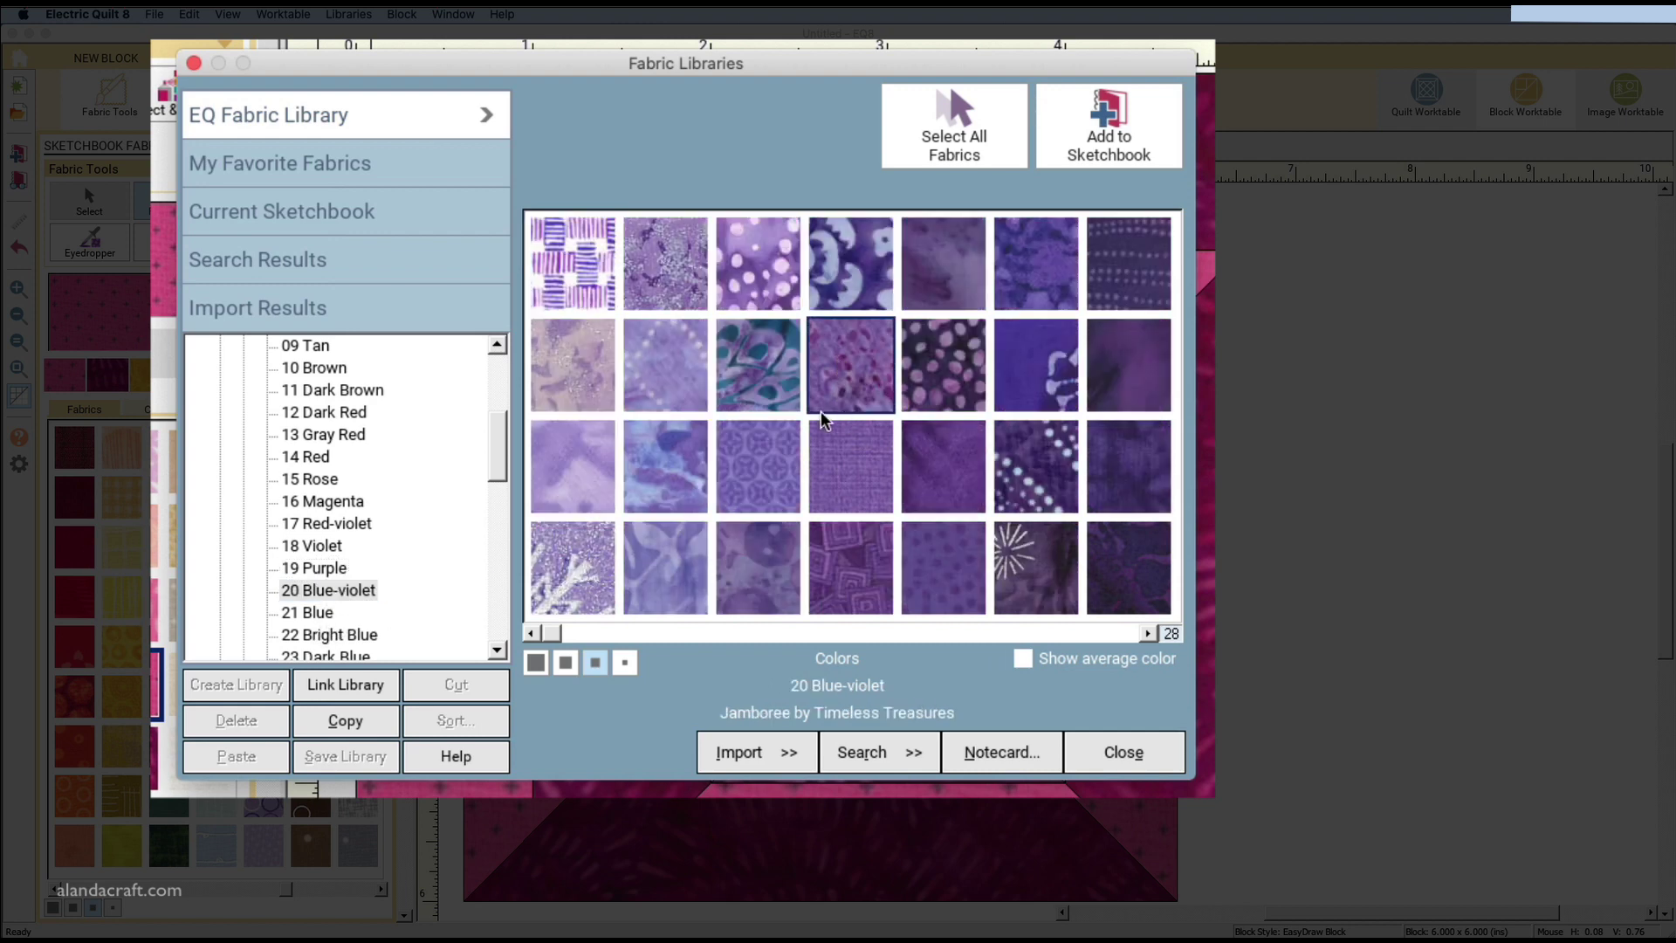
left_click(560, 262)
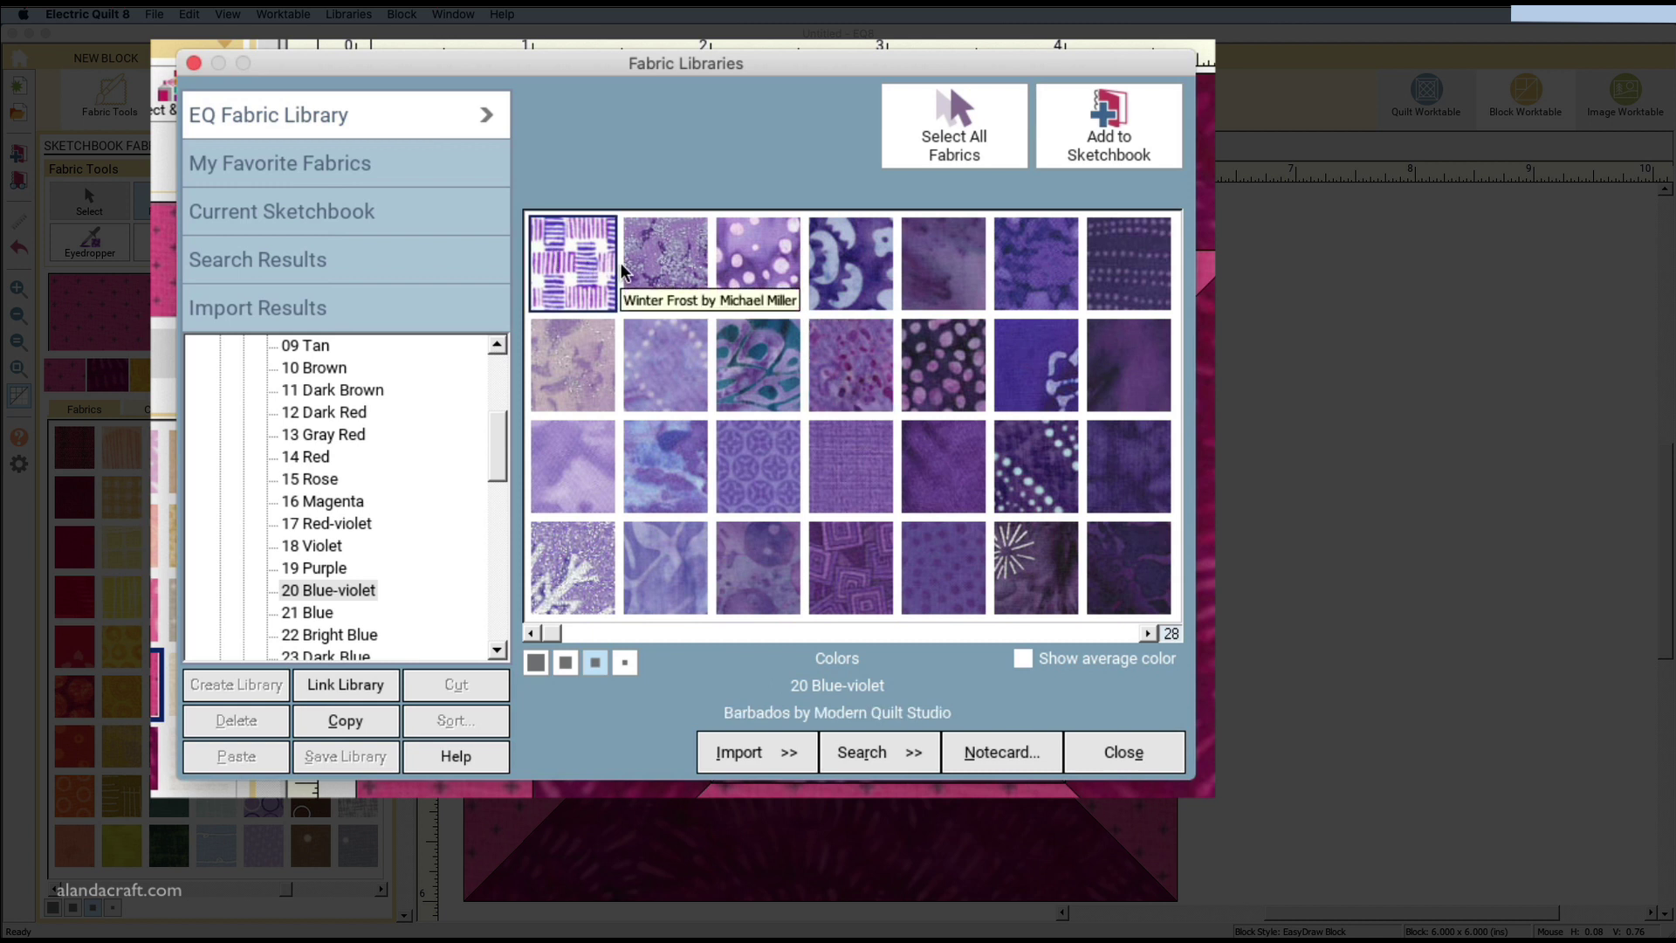
left_click(752, 364, "shift")
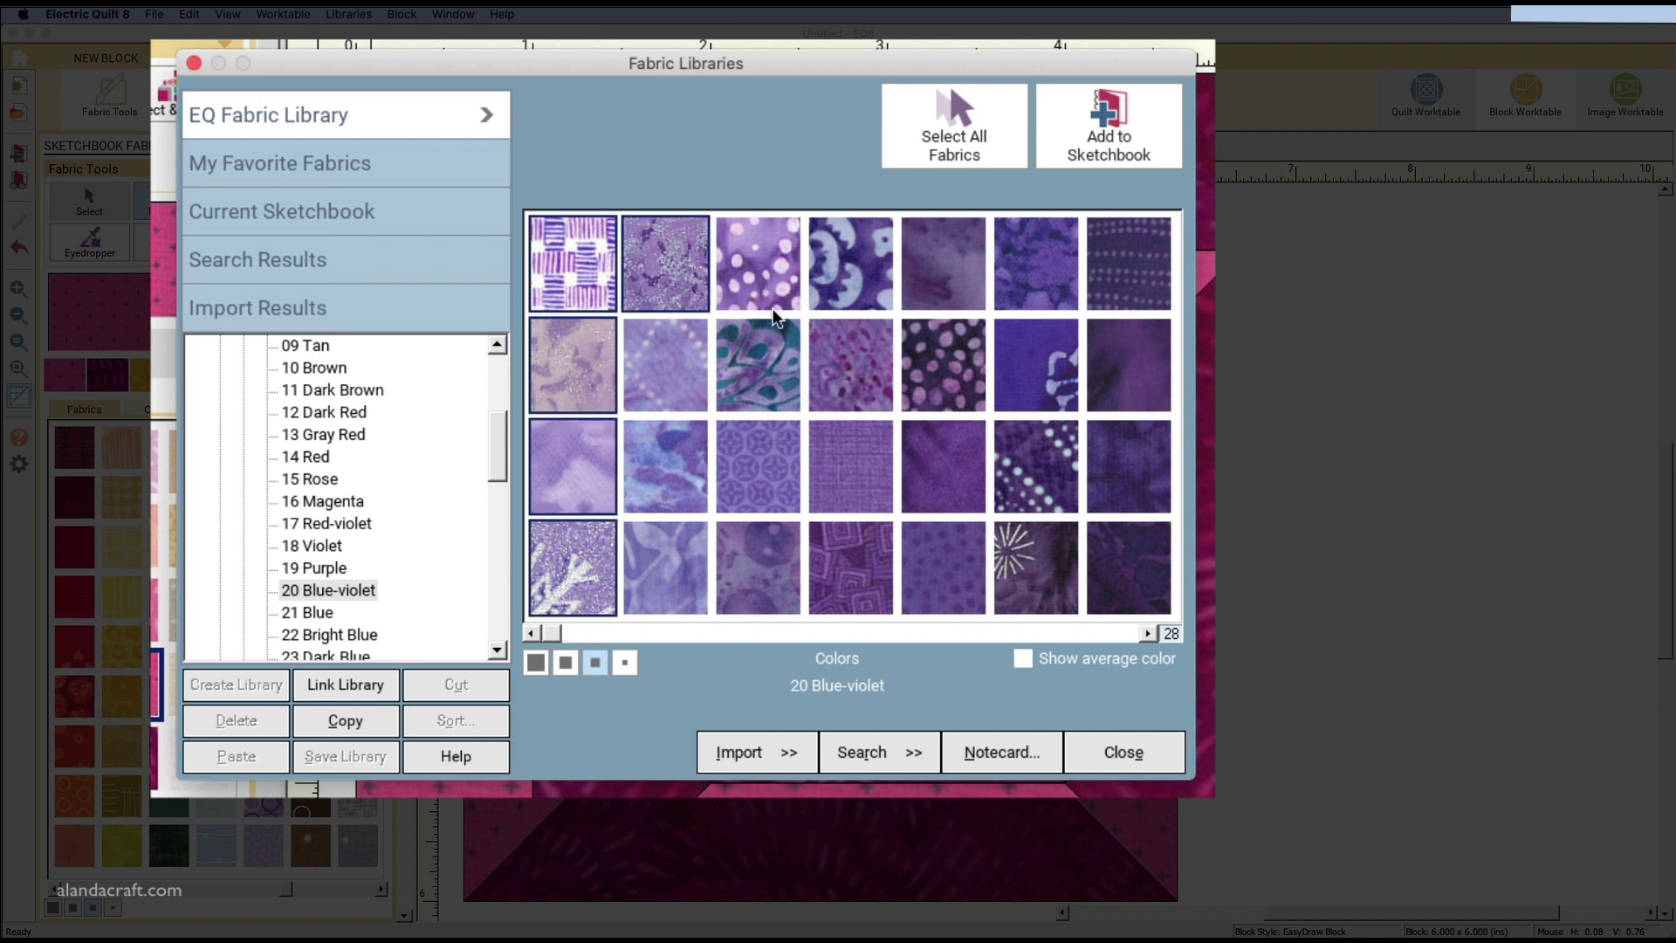
left_click(884, 390, "shift")
left_click(939, 472, "shift")
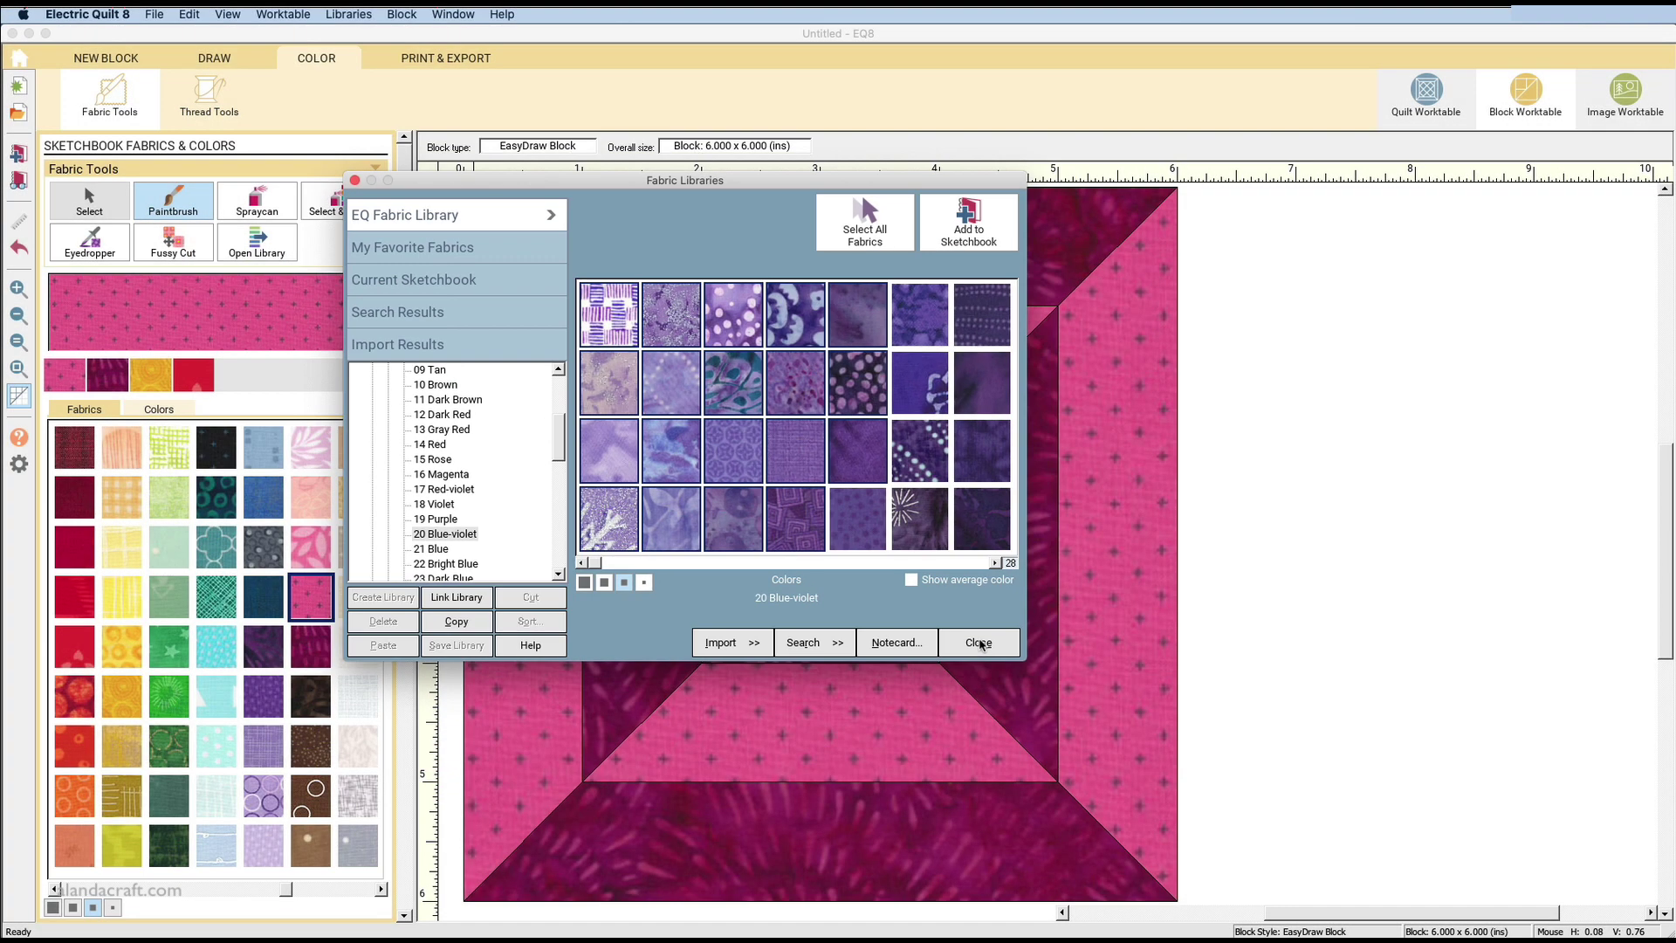
left_click(1124, 754)
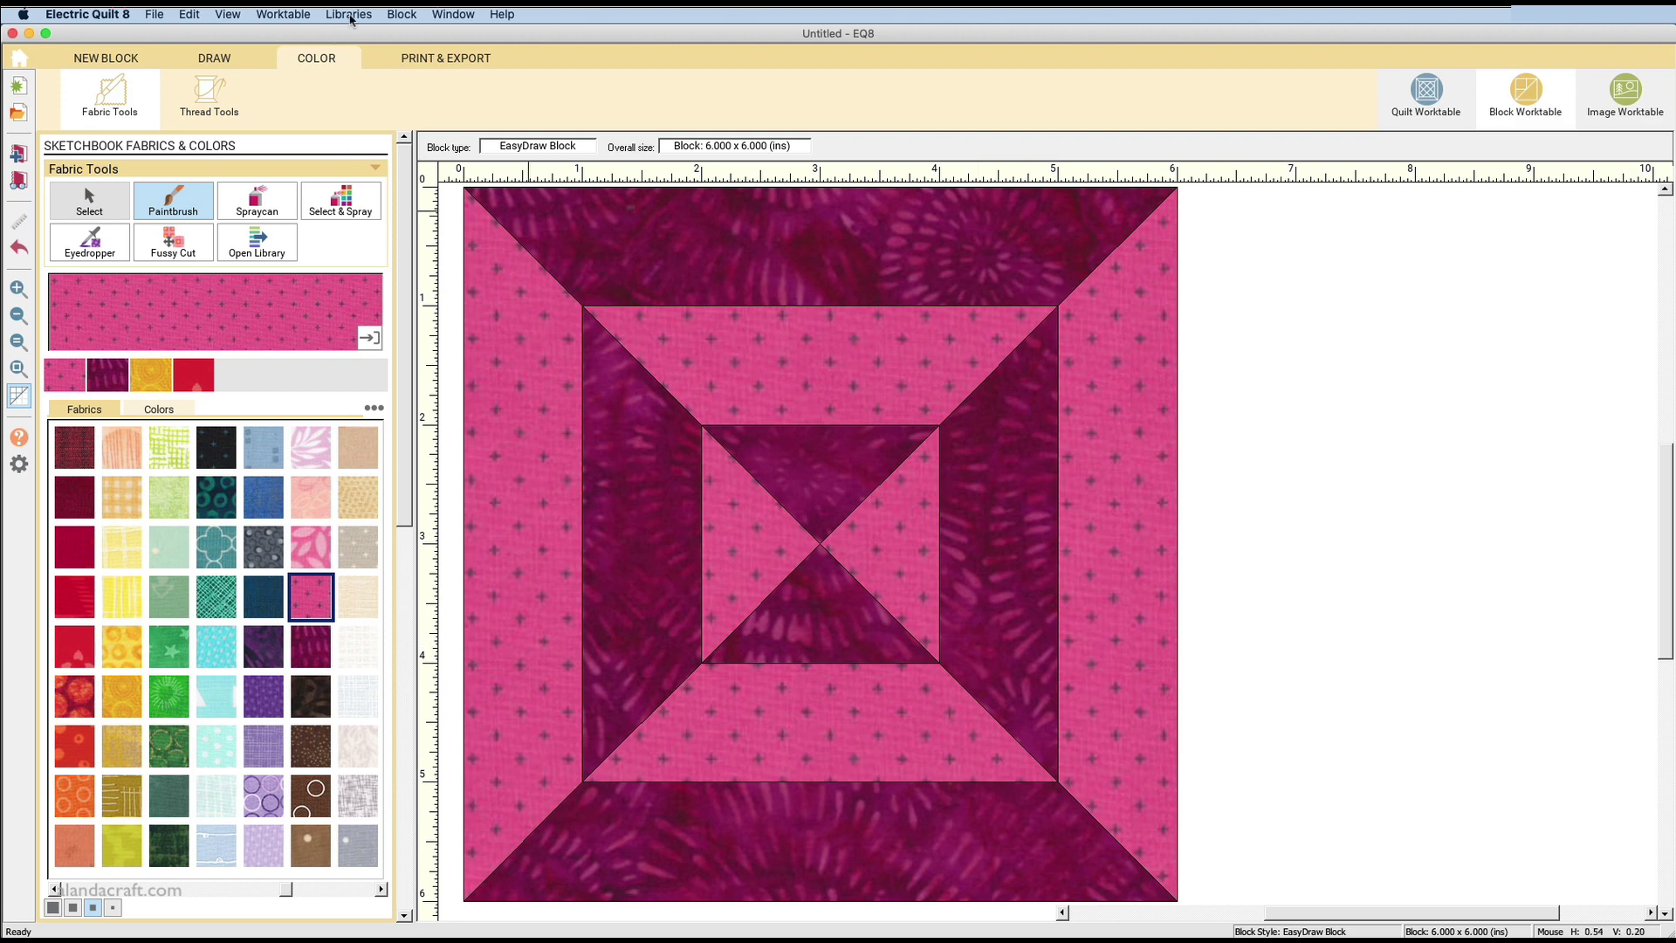
Open the Layout Library and browse the King, Double - Full and Queen layouts under Layouts by Size.
left_click(350, 15)
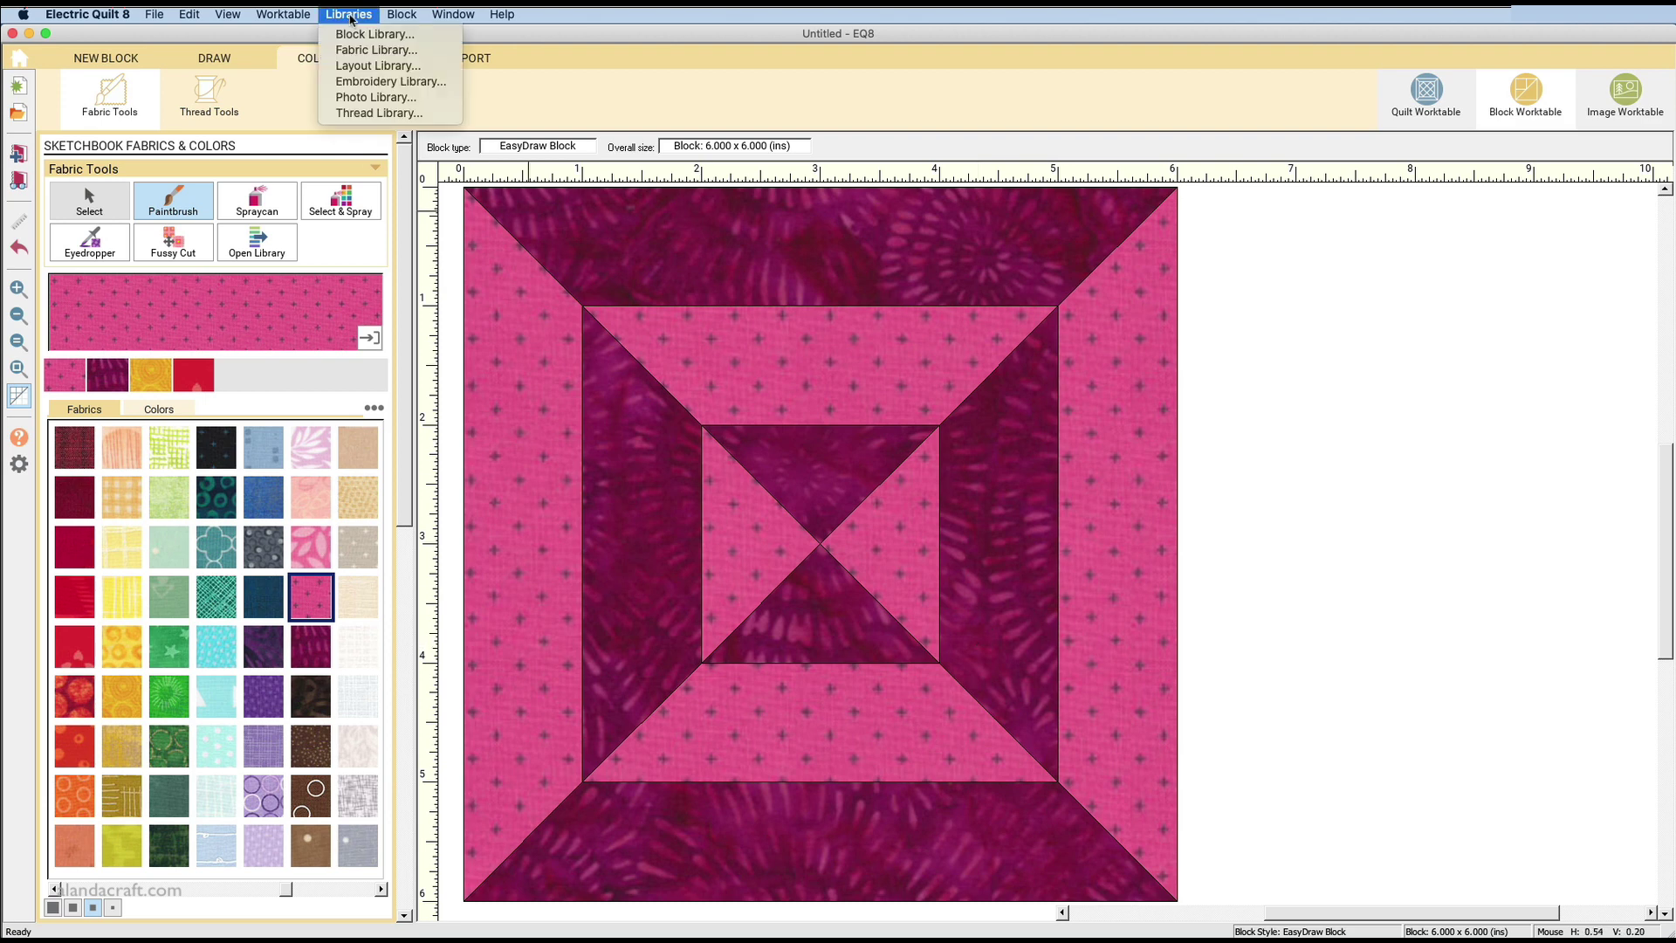
left_click(356, 68)
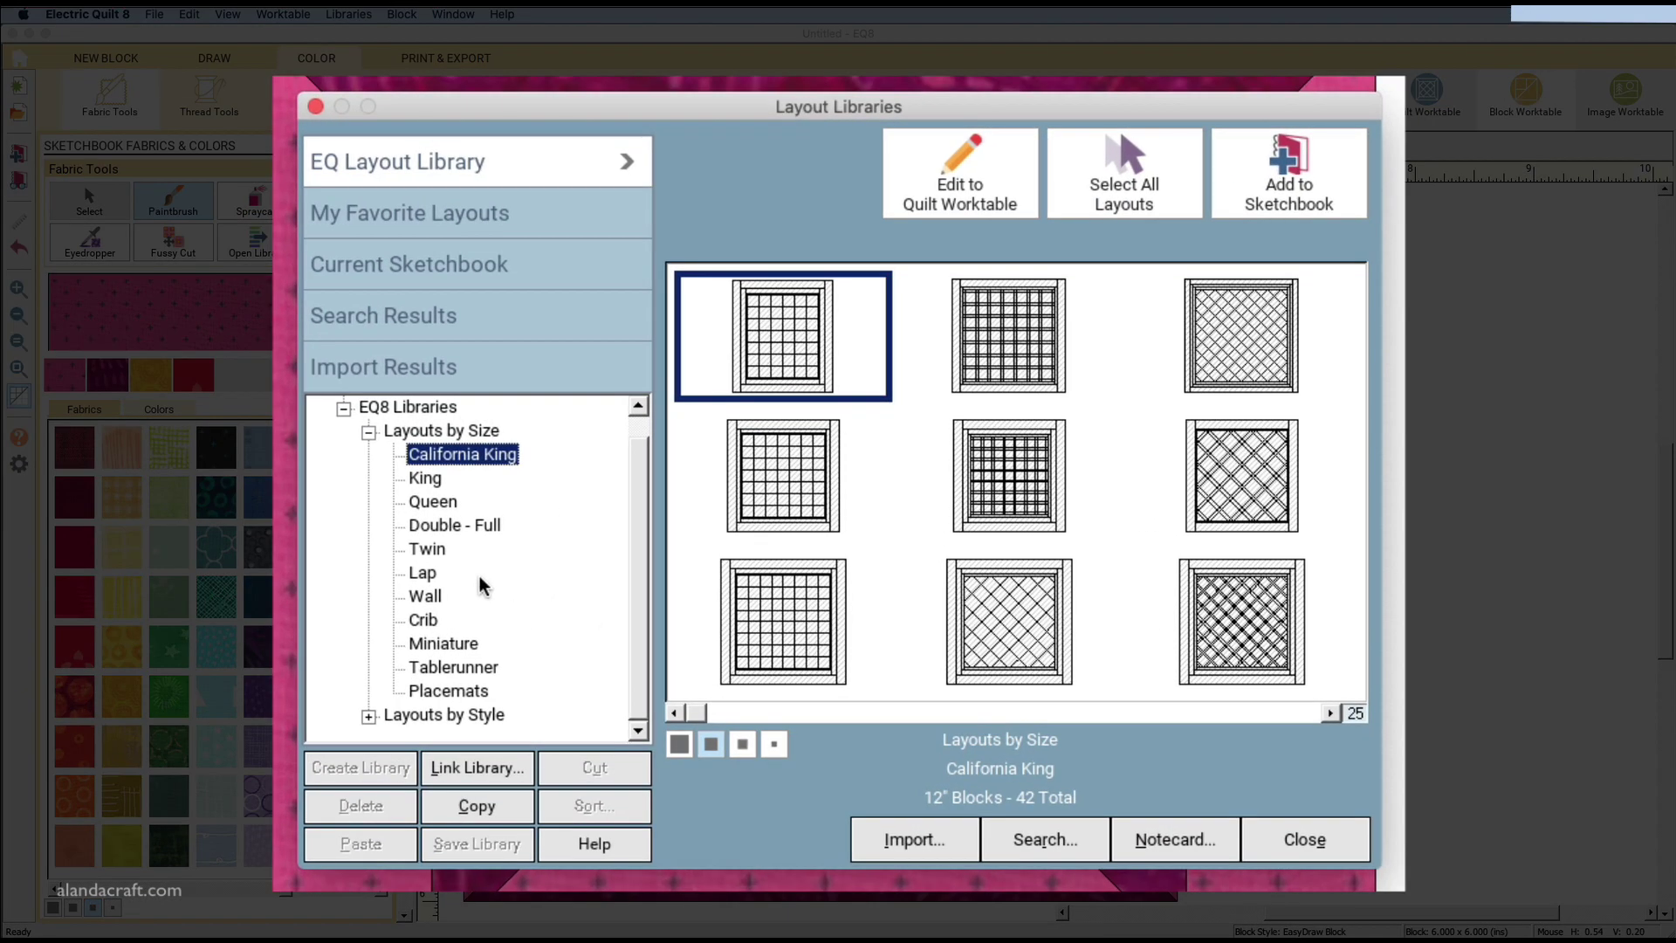
left_click(424, 477)
left_click(469, 528)
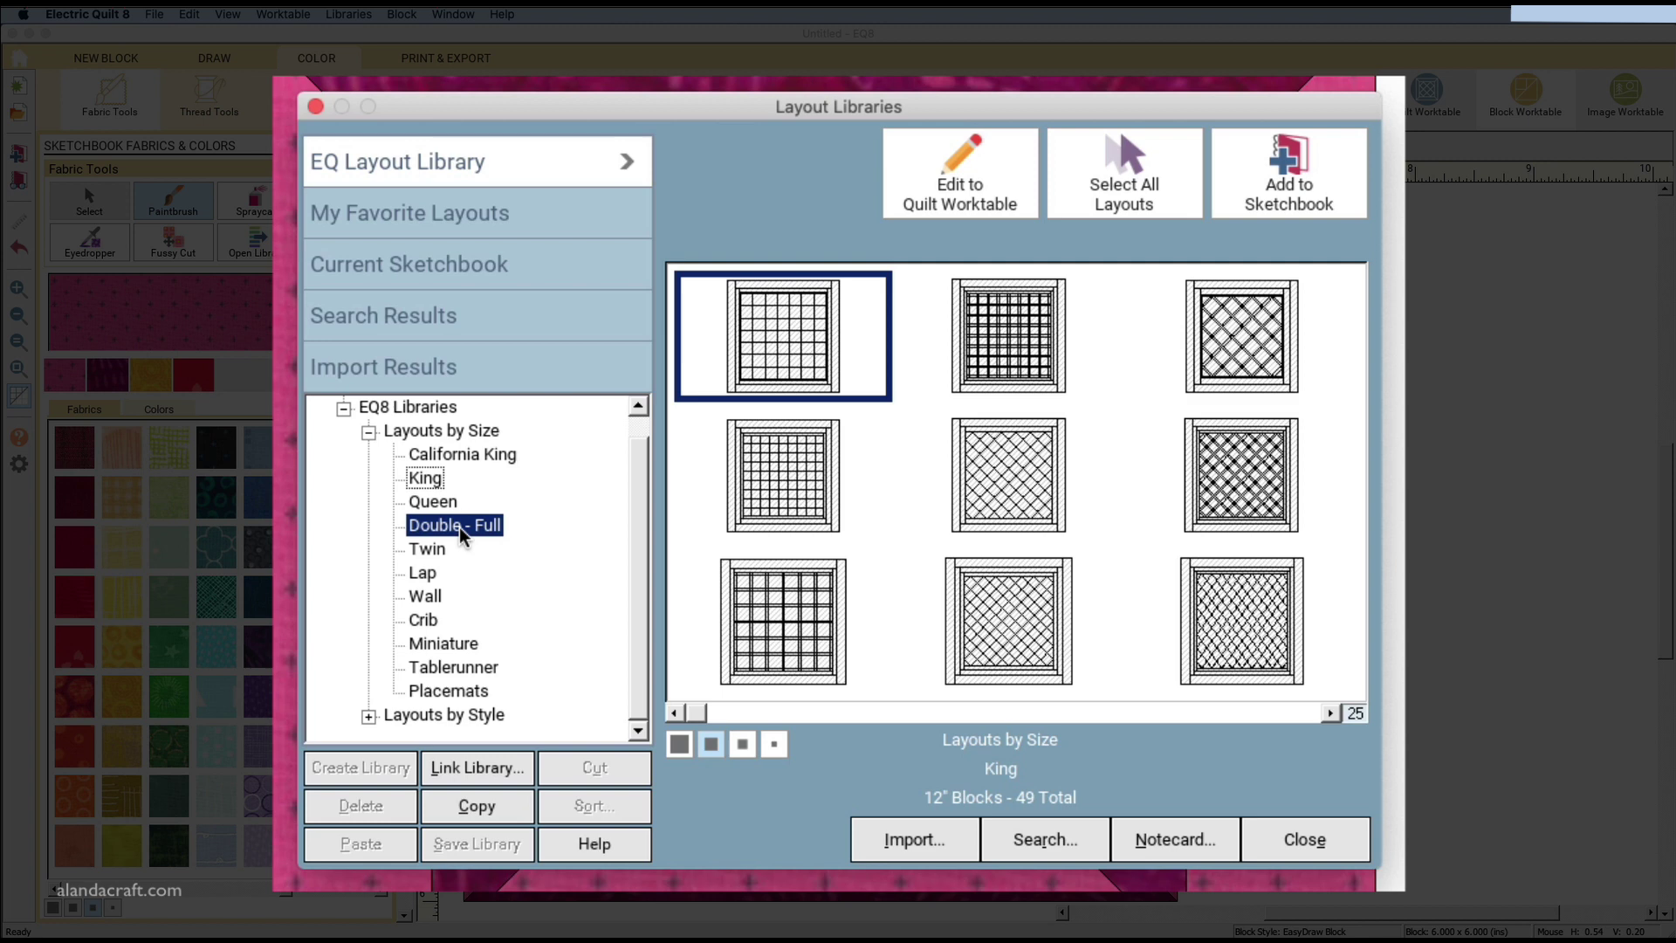
left_click(436, 501)
Collapse Layouts by Size and expand Layouts by Style to review its layout styles.
left_click(368, 432)
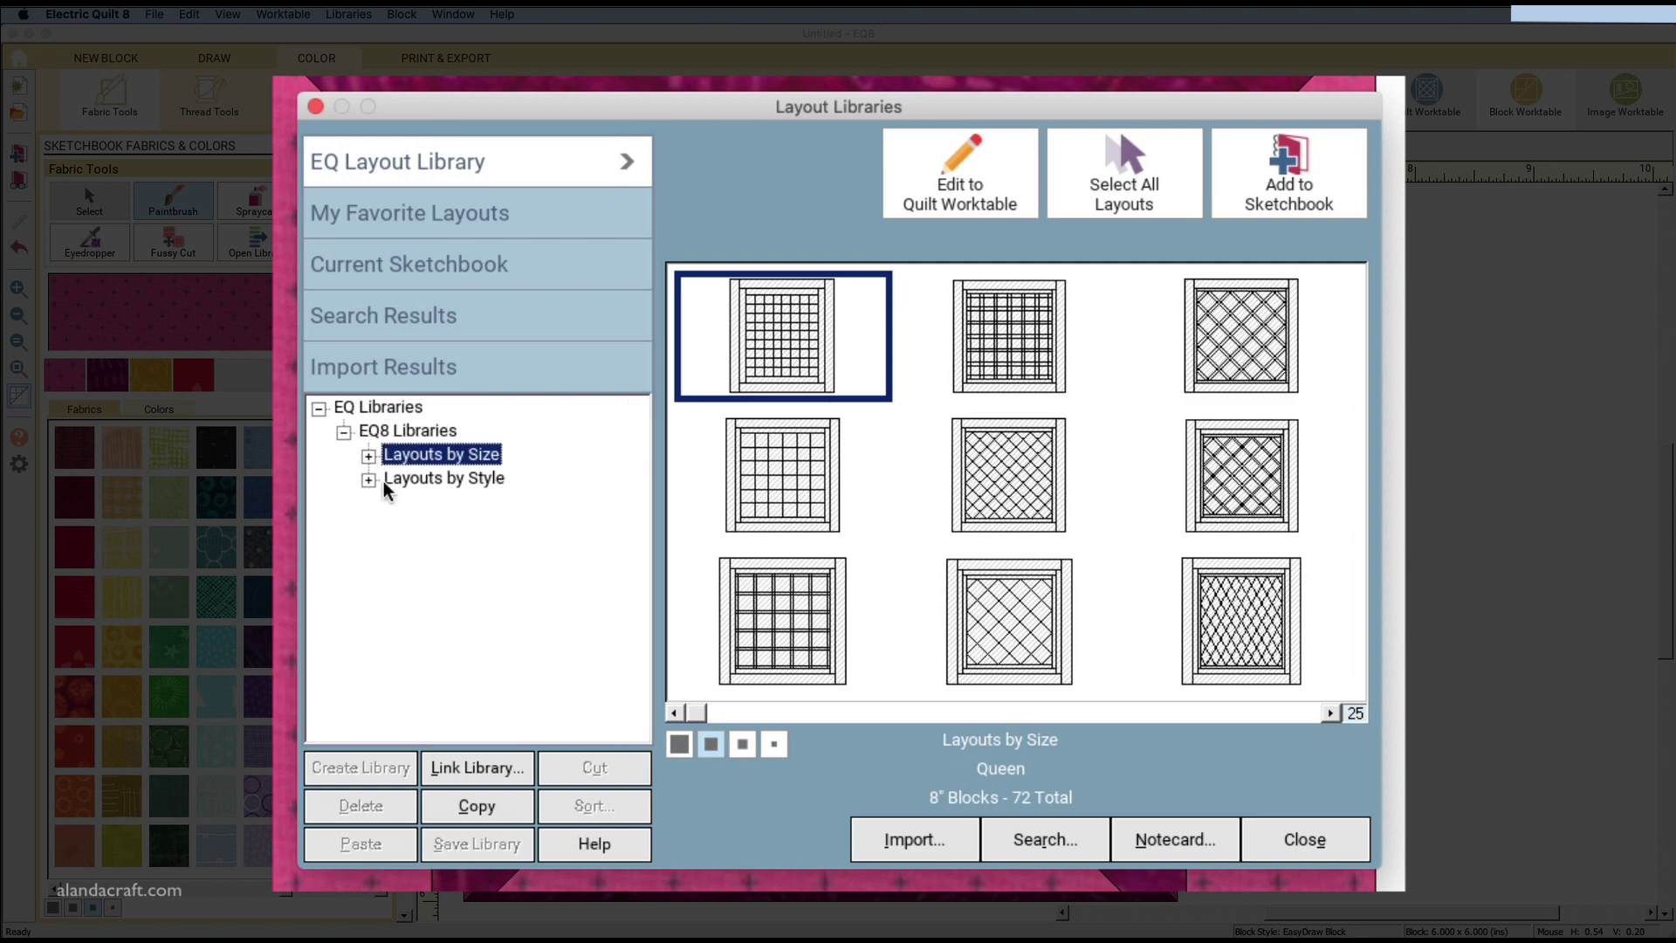
left_click(368, 480)
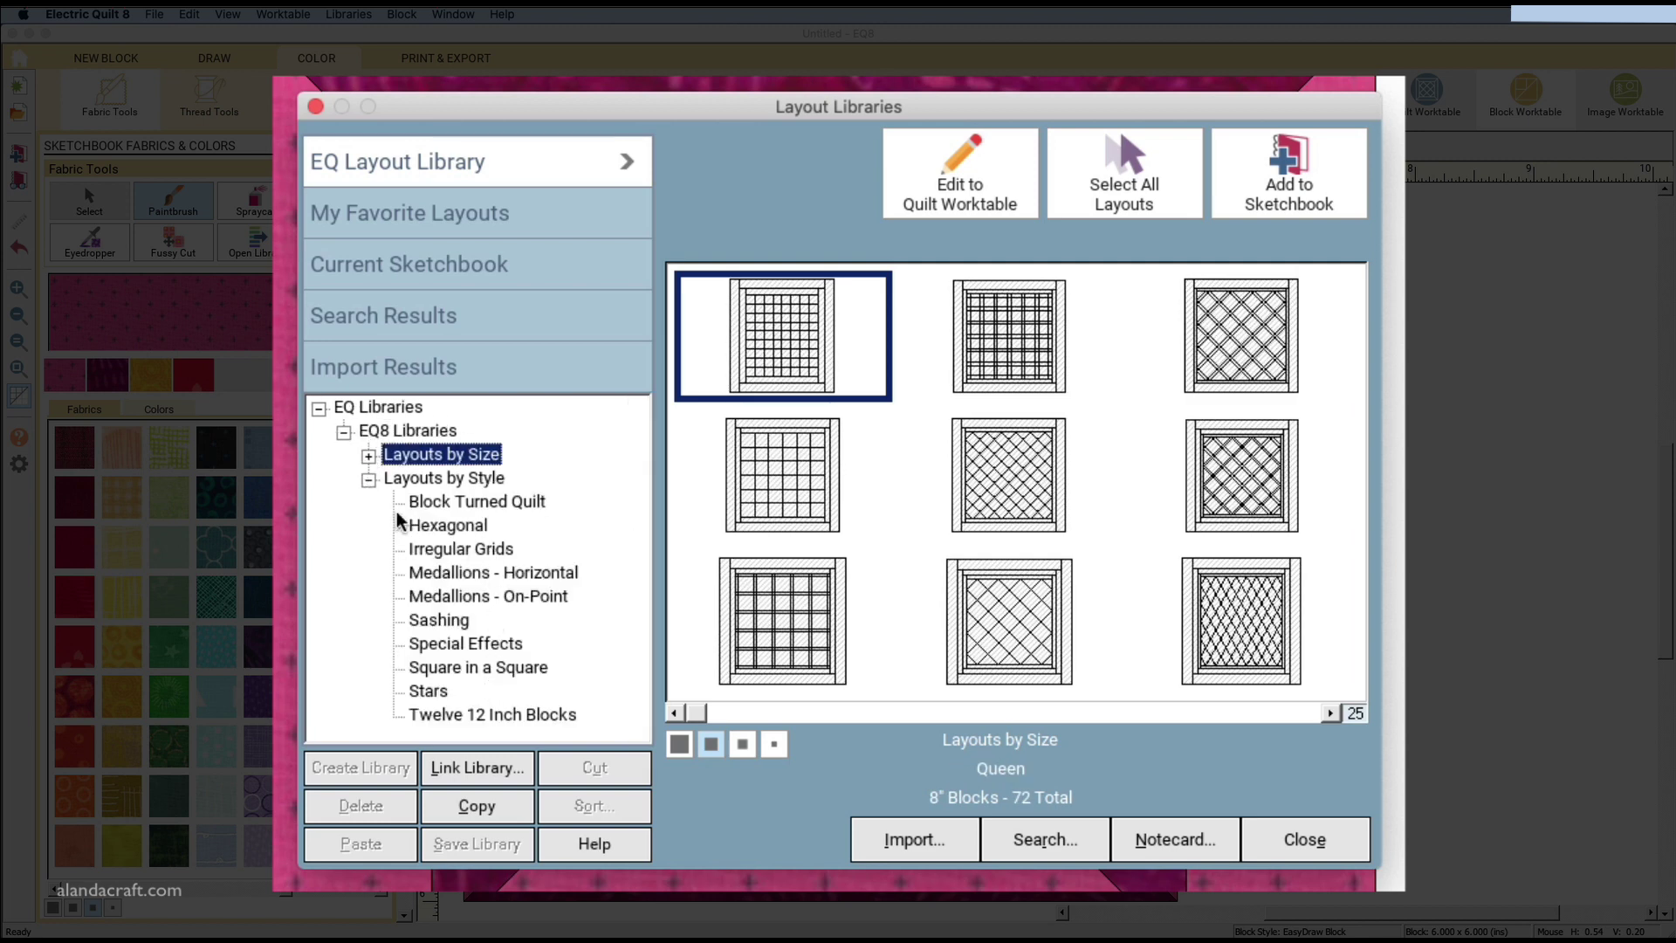
Expand Layouts by Size in the Layout Library and browse the Placemats and Tablerunner layouts.
left_click(368, 455)
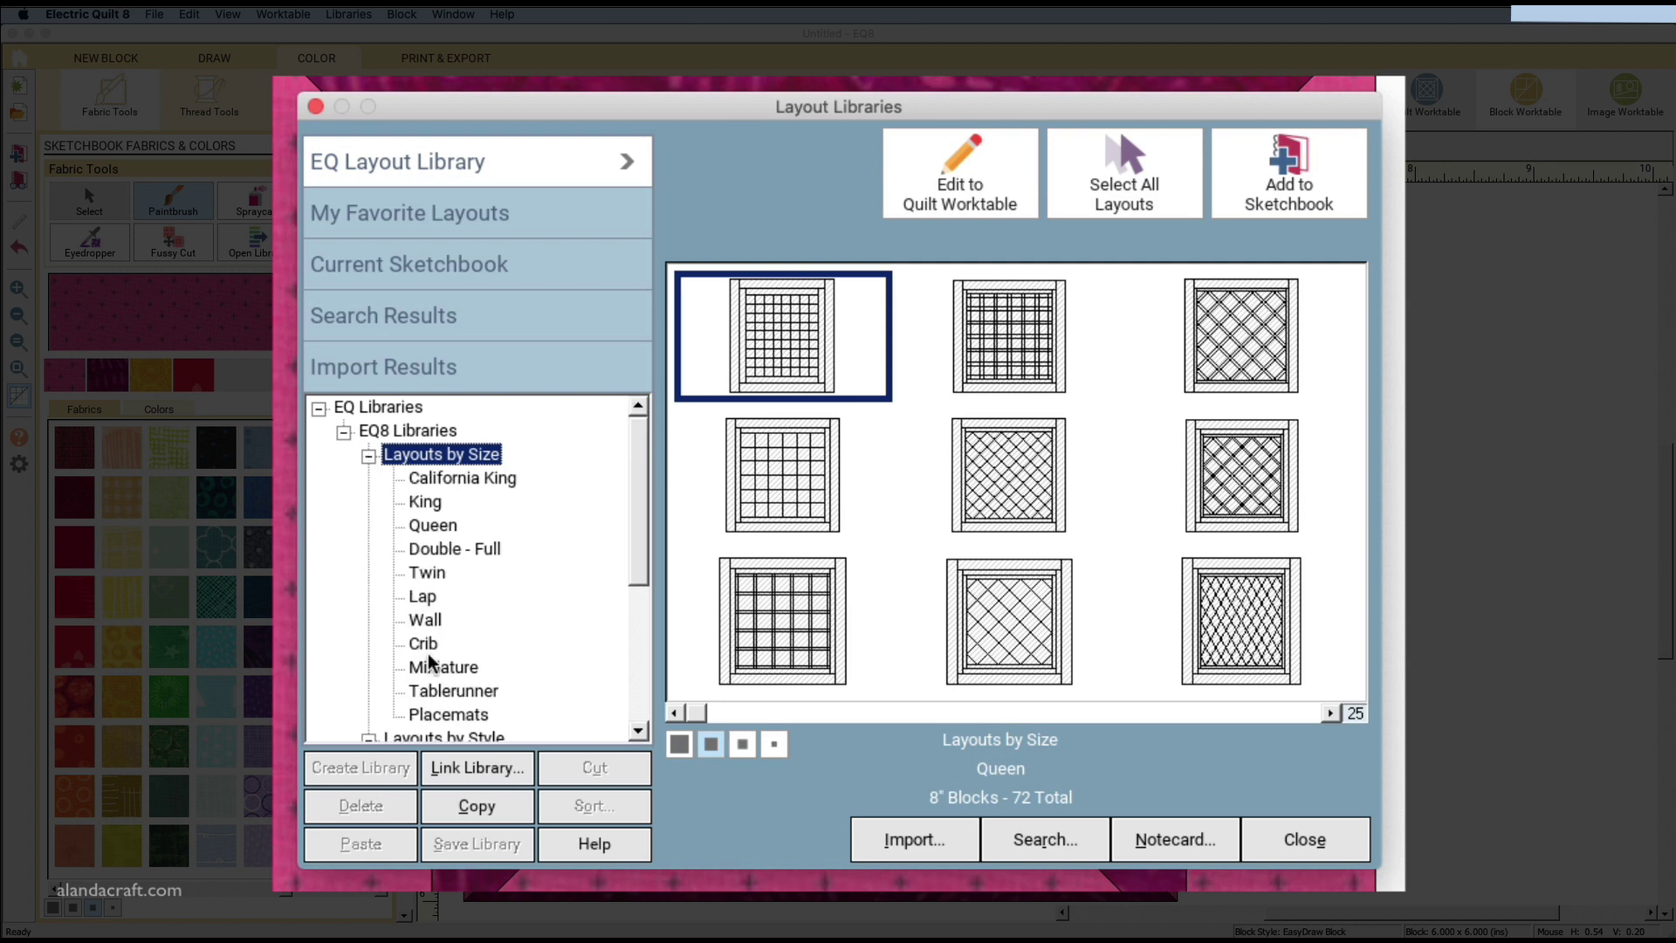
scroll(437, 672, "down", 2)
left_click(454, 667)
left_click(459, 646)
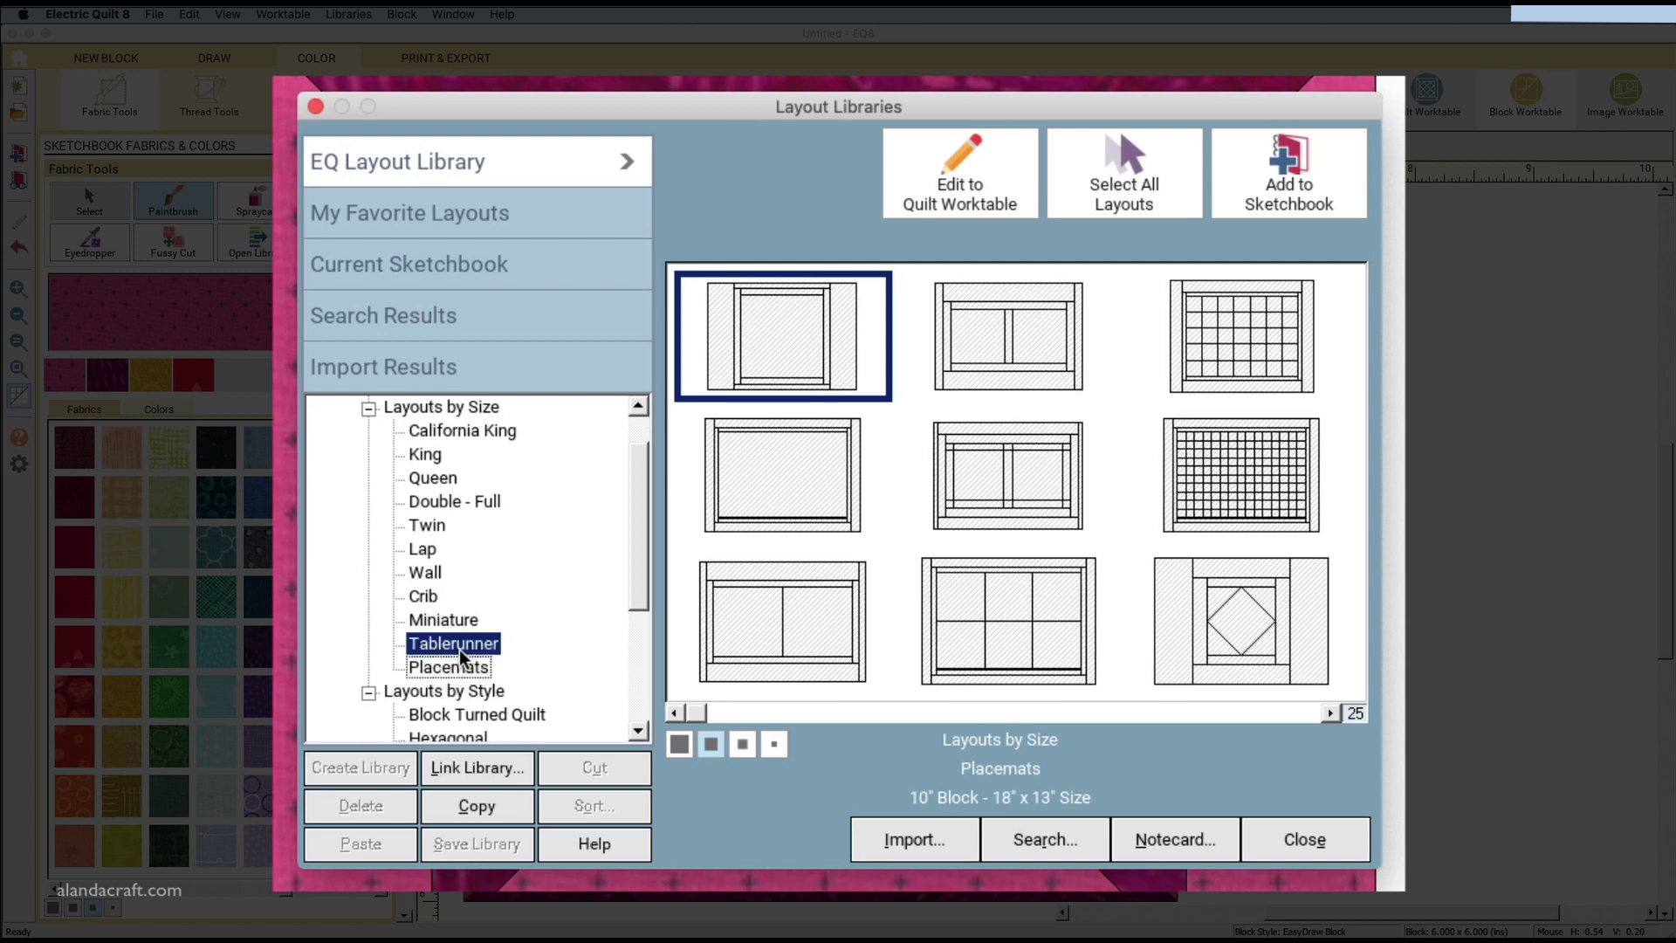
Send the Lap layout with fifteen 8" x 14" variable point blocks to the Quilt Worktable.
left_click(424, 552)
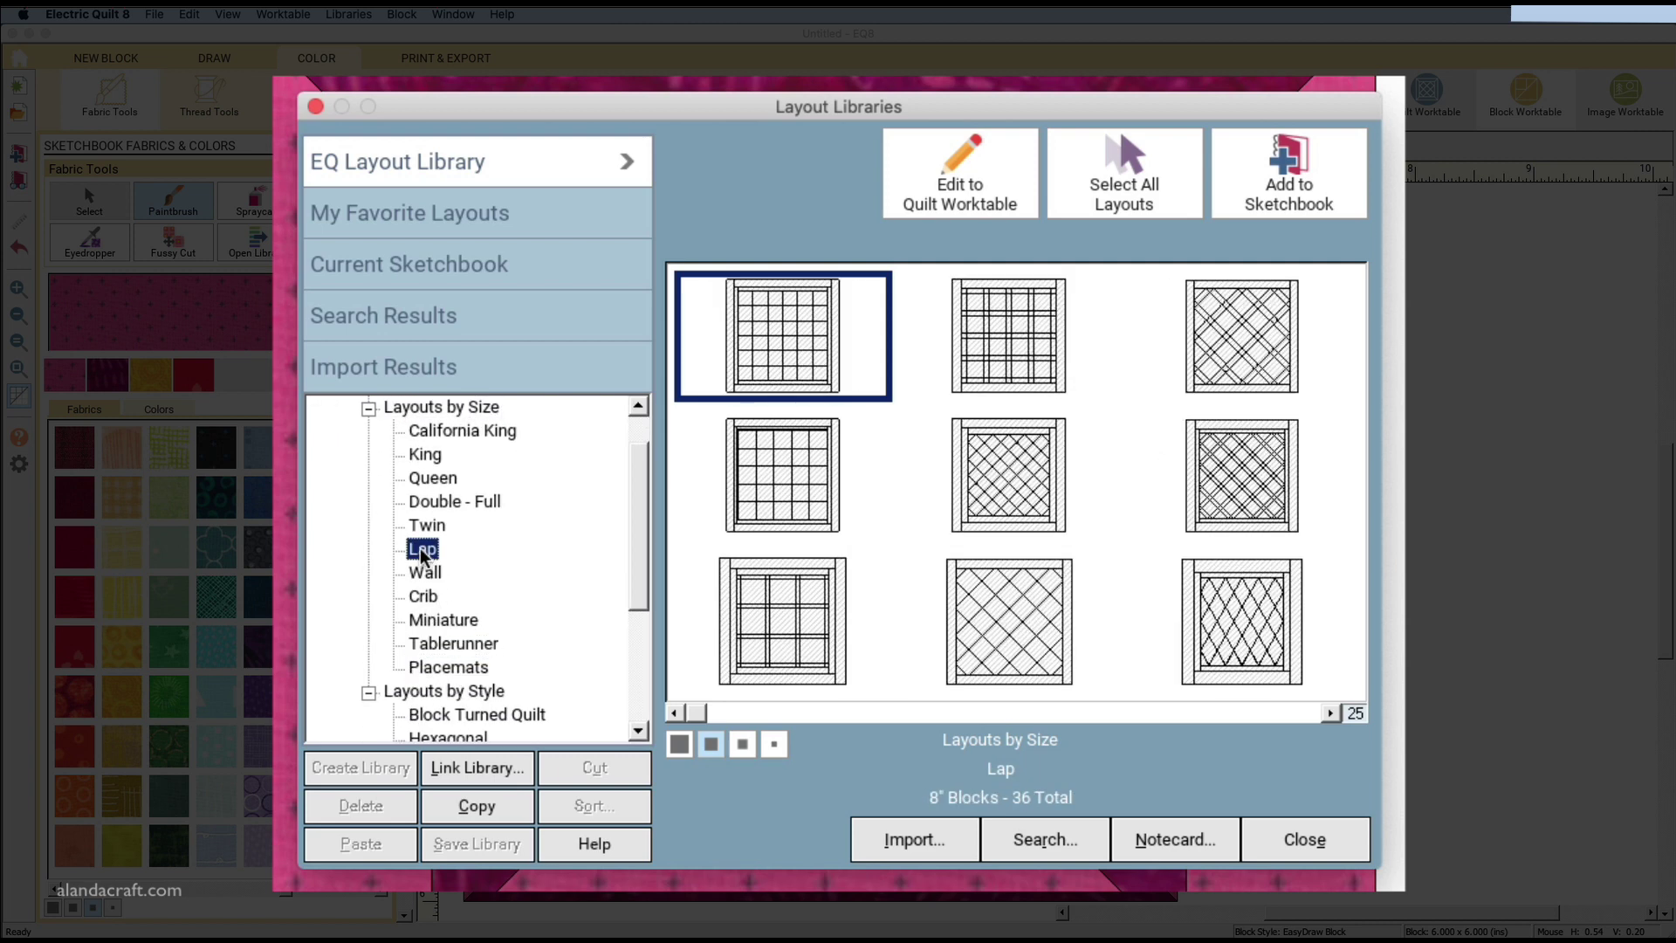
left_click(1183, 609)
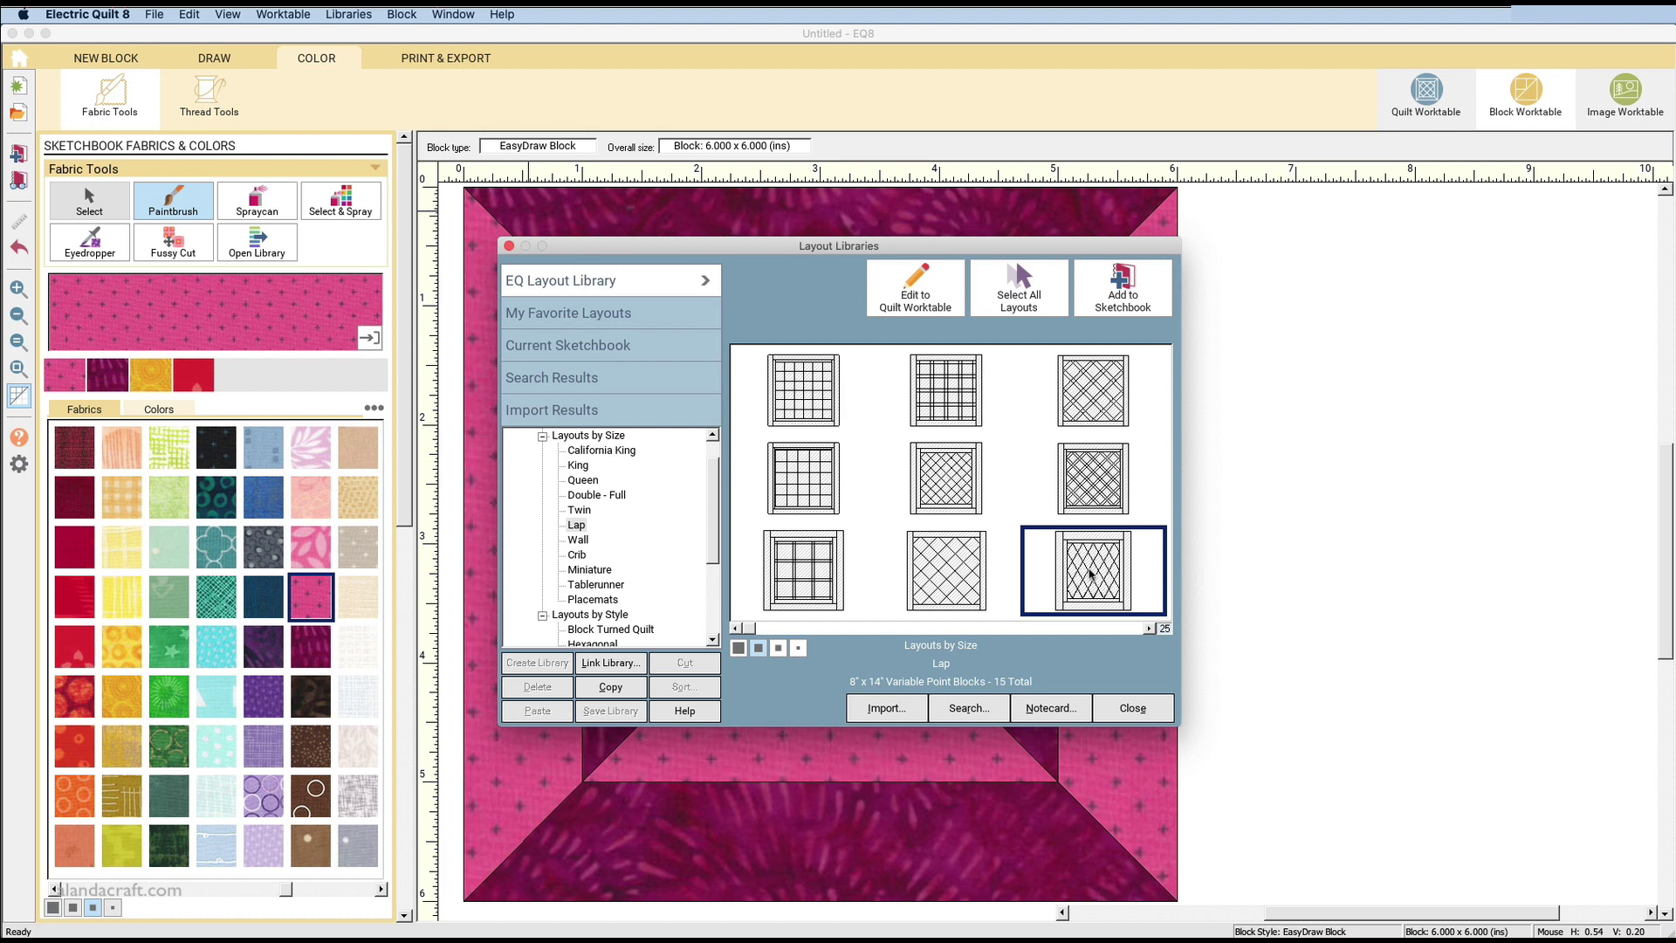
key("Escape")
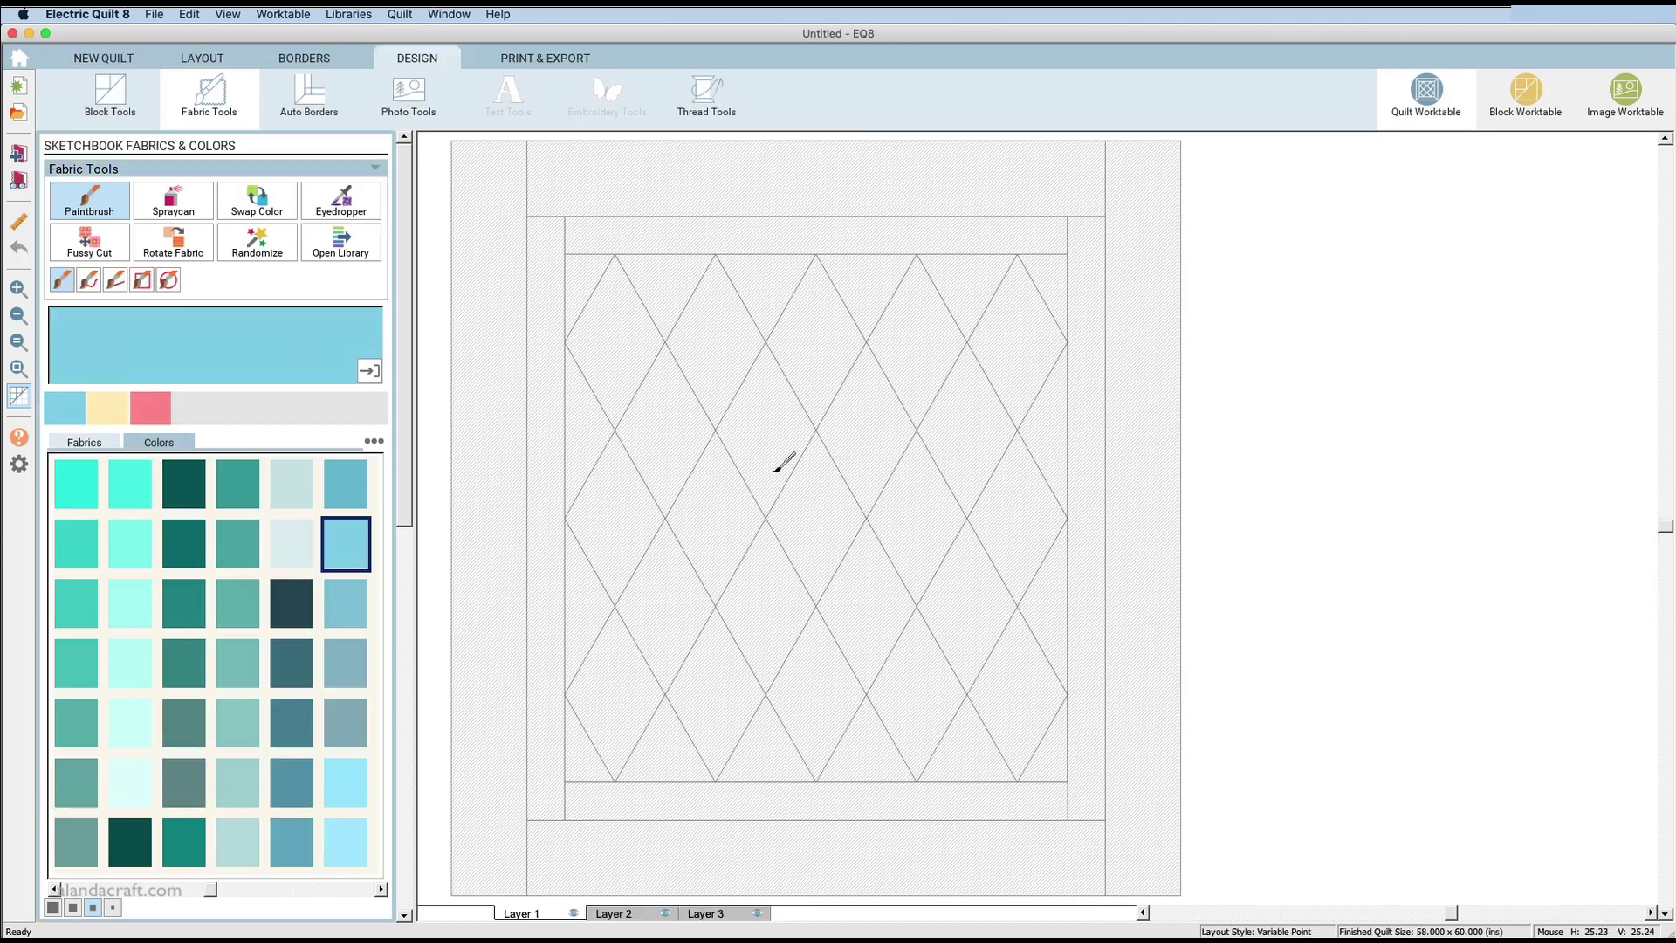
Paint the first four diamonds of the quilt's top row with the pink fabric.
left_click(617, 344)
left_click(729, 342)
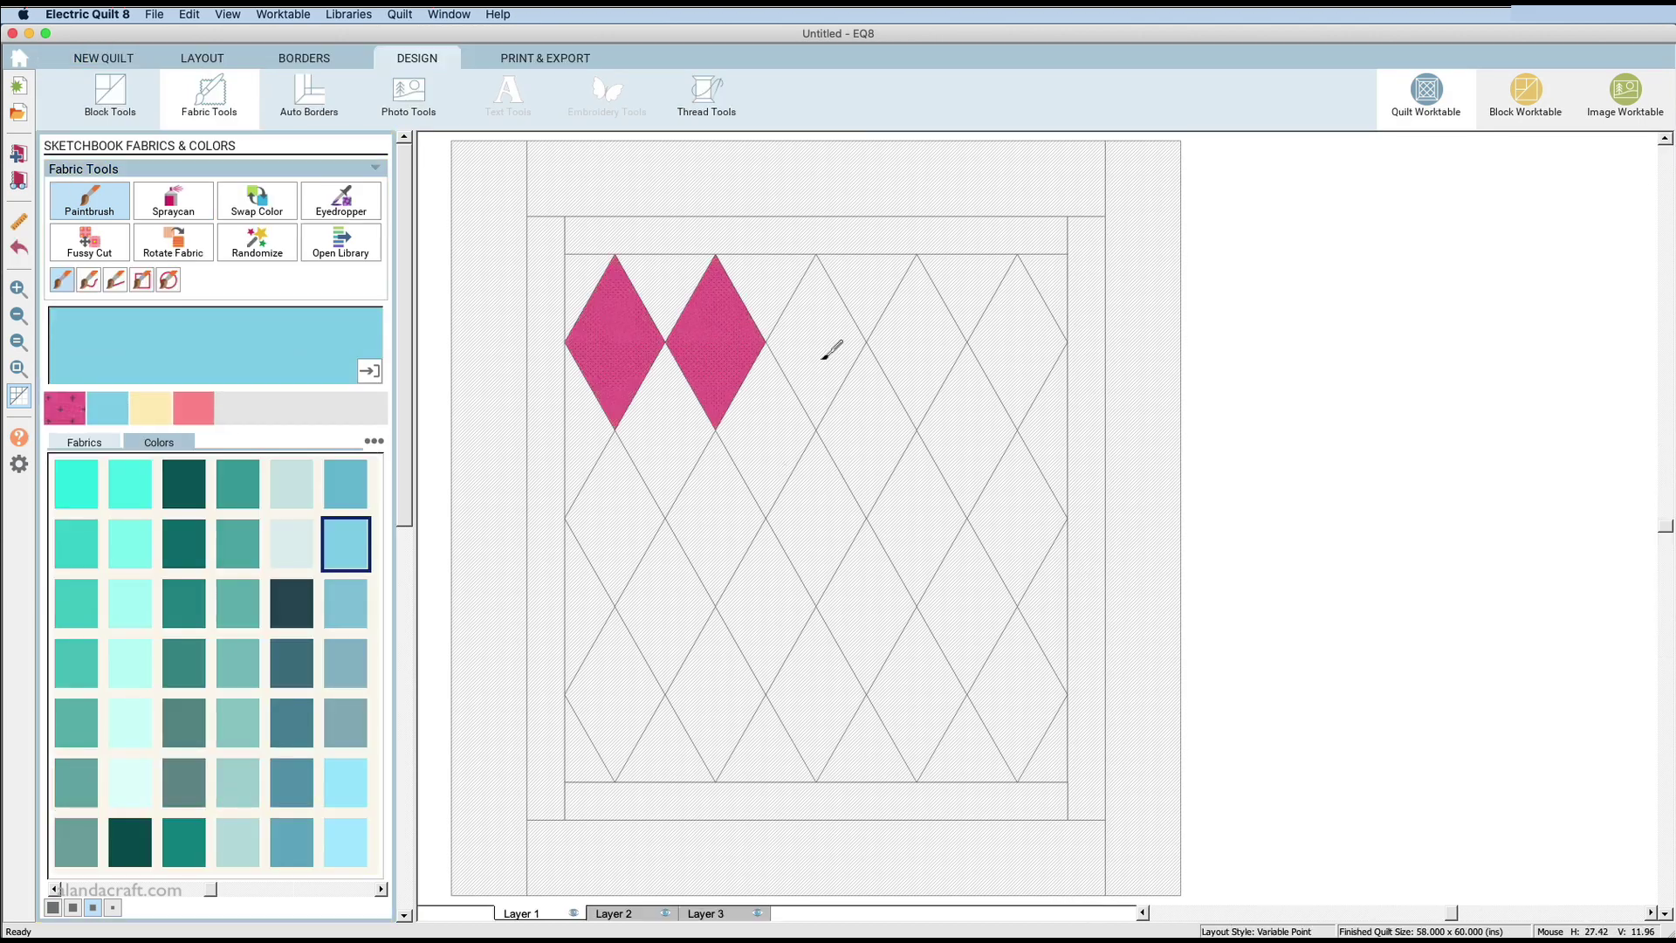
left_click(824, 346)
left_click(918, 357)
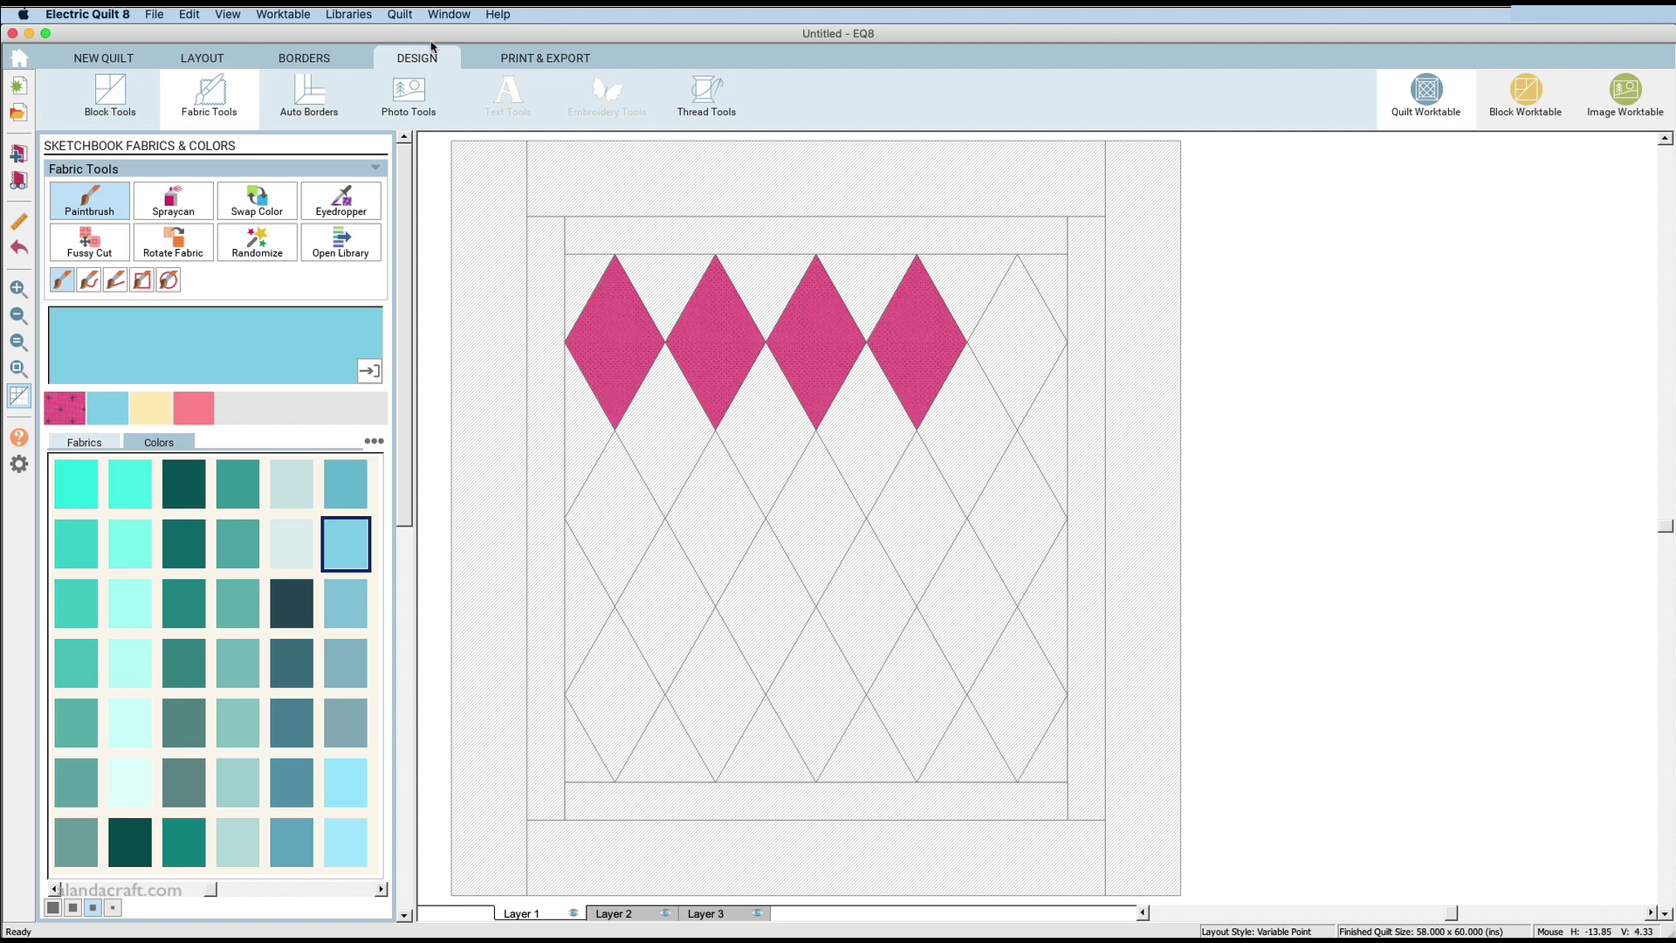
Open the Embroidery Library and view designs from A Warm Country Christmas and Angels and Cherubs under Cactus Punch - Always Fun.
left_click(394, 17)
mouse_move(348, 16)
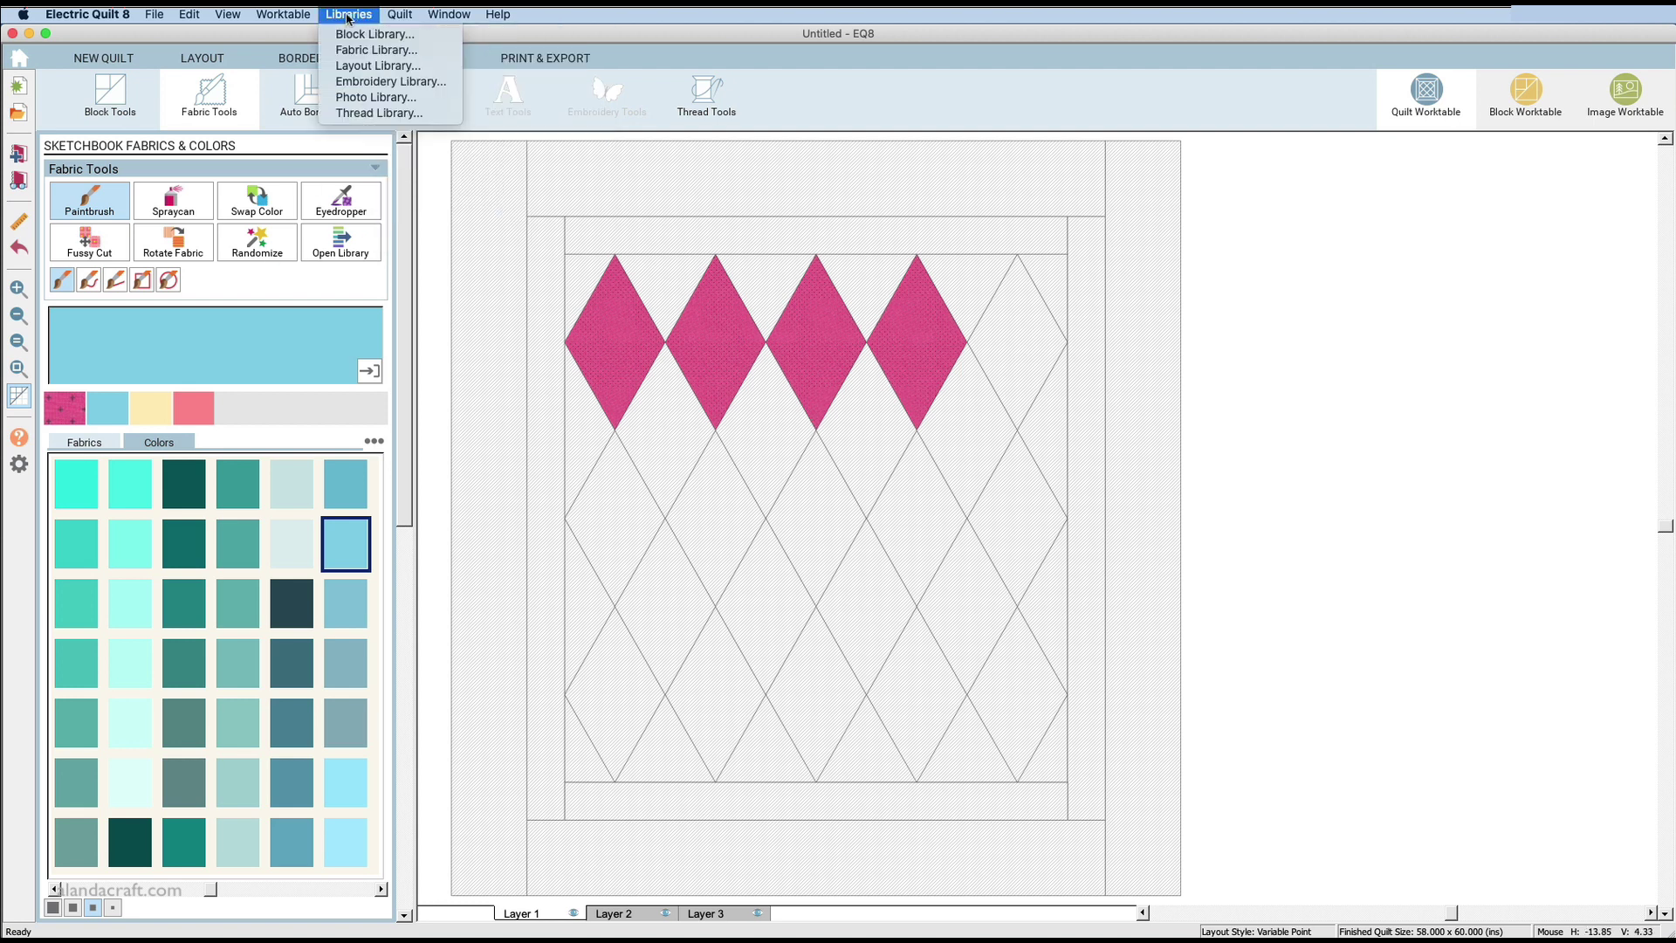
left_click(368, 83)
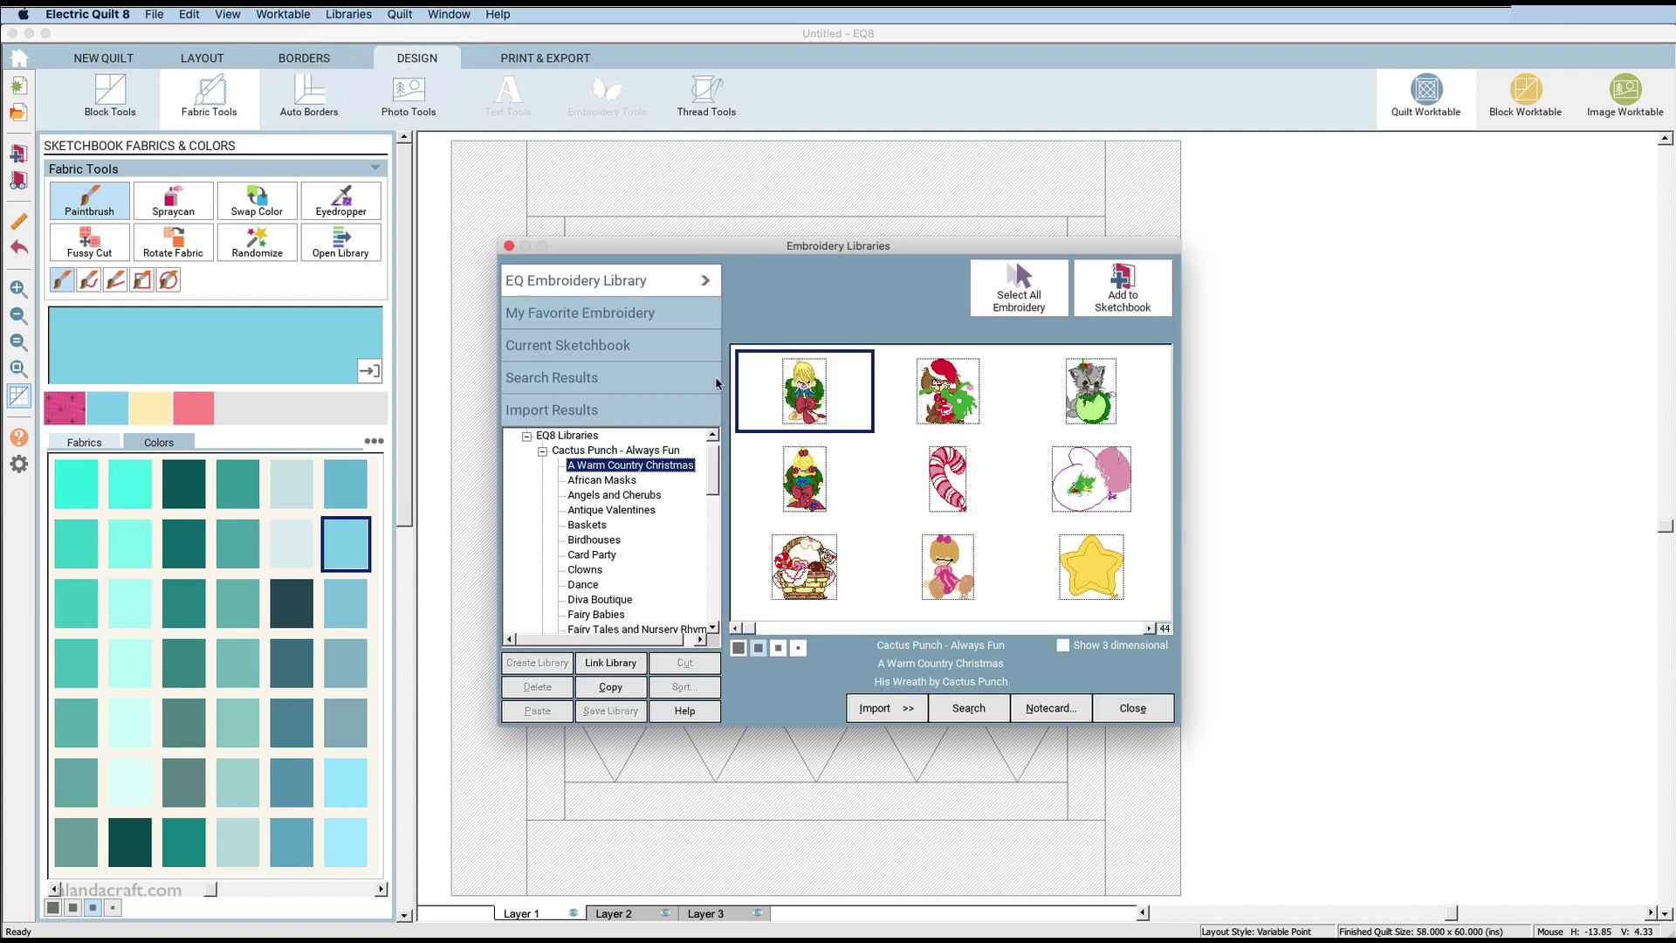
left_click(963, 417)
left_click(960, 474)
left_click(1066, 478)
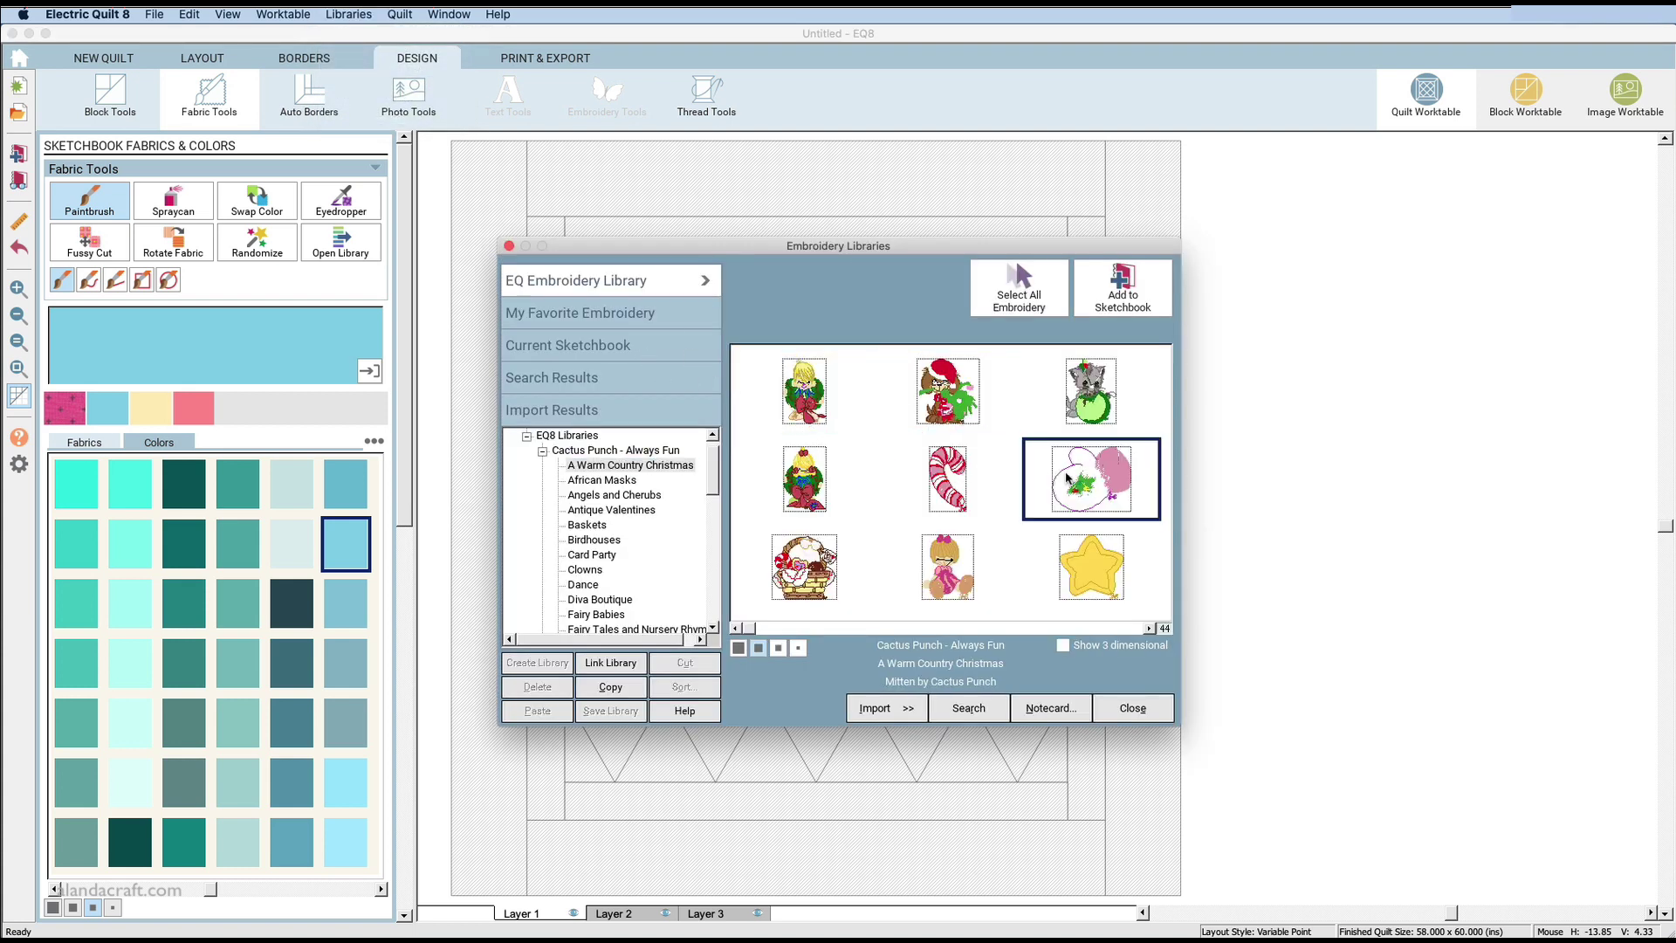
left_click(1085, 403)
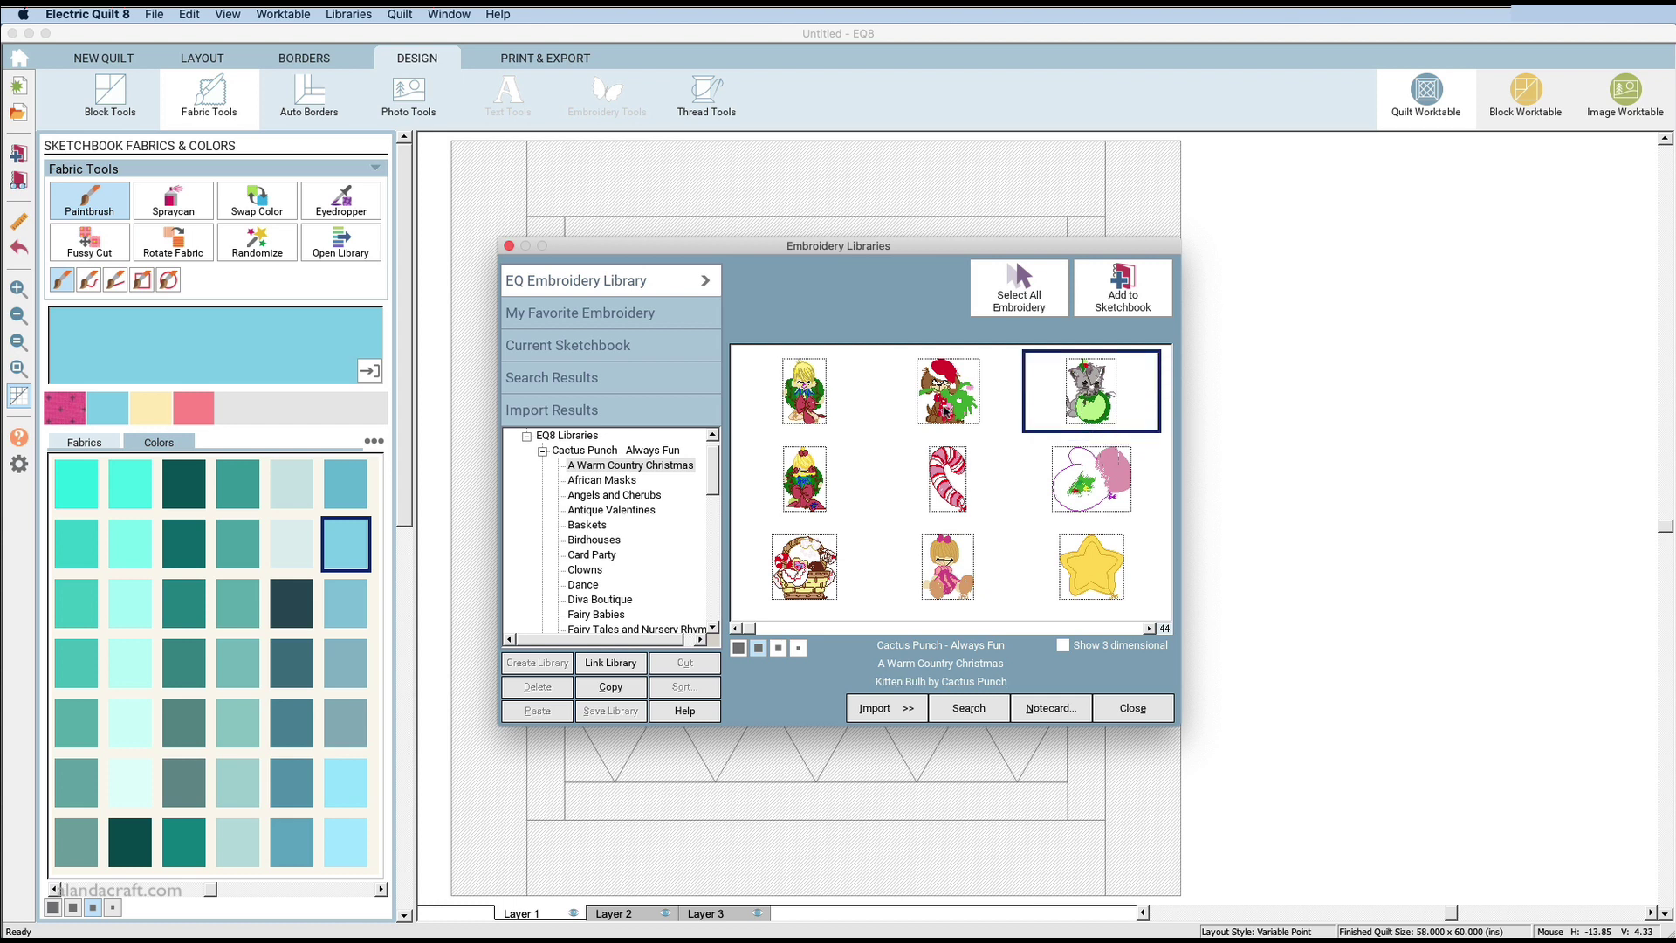
left_click(1090, 581)
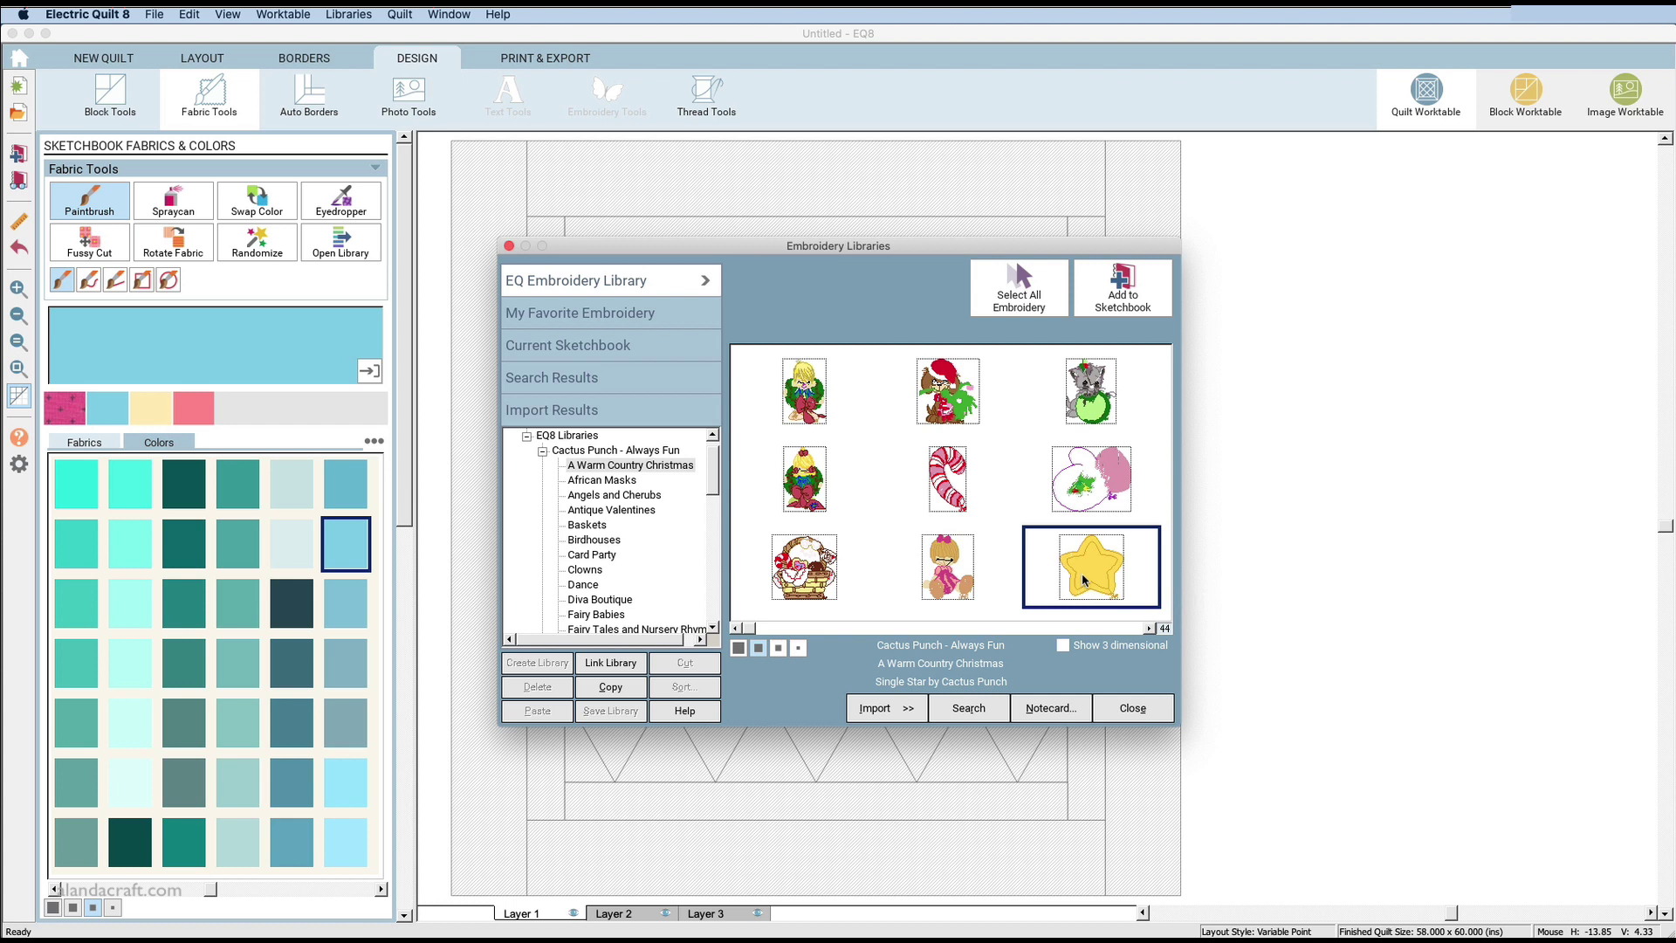
left_click(594, 494)
left_click(542, 450)
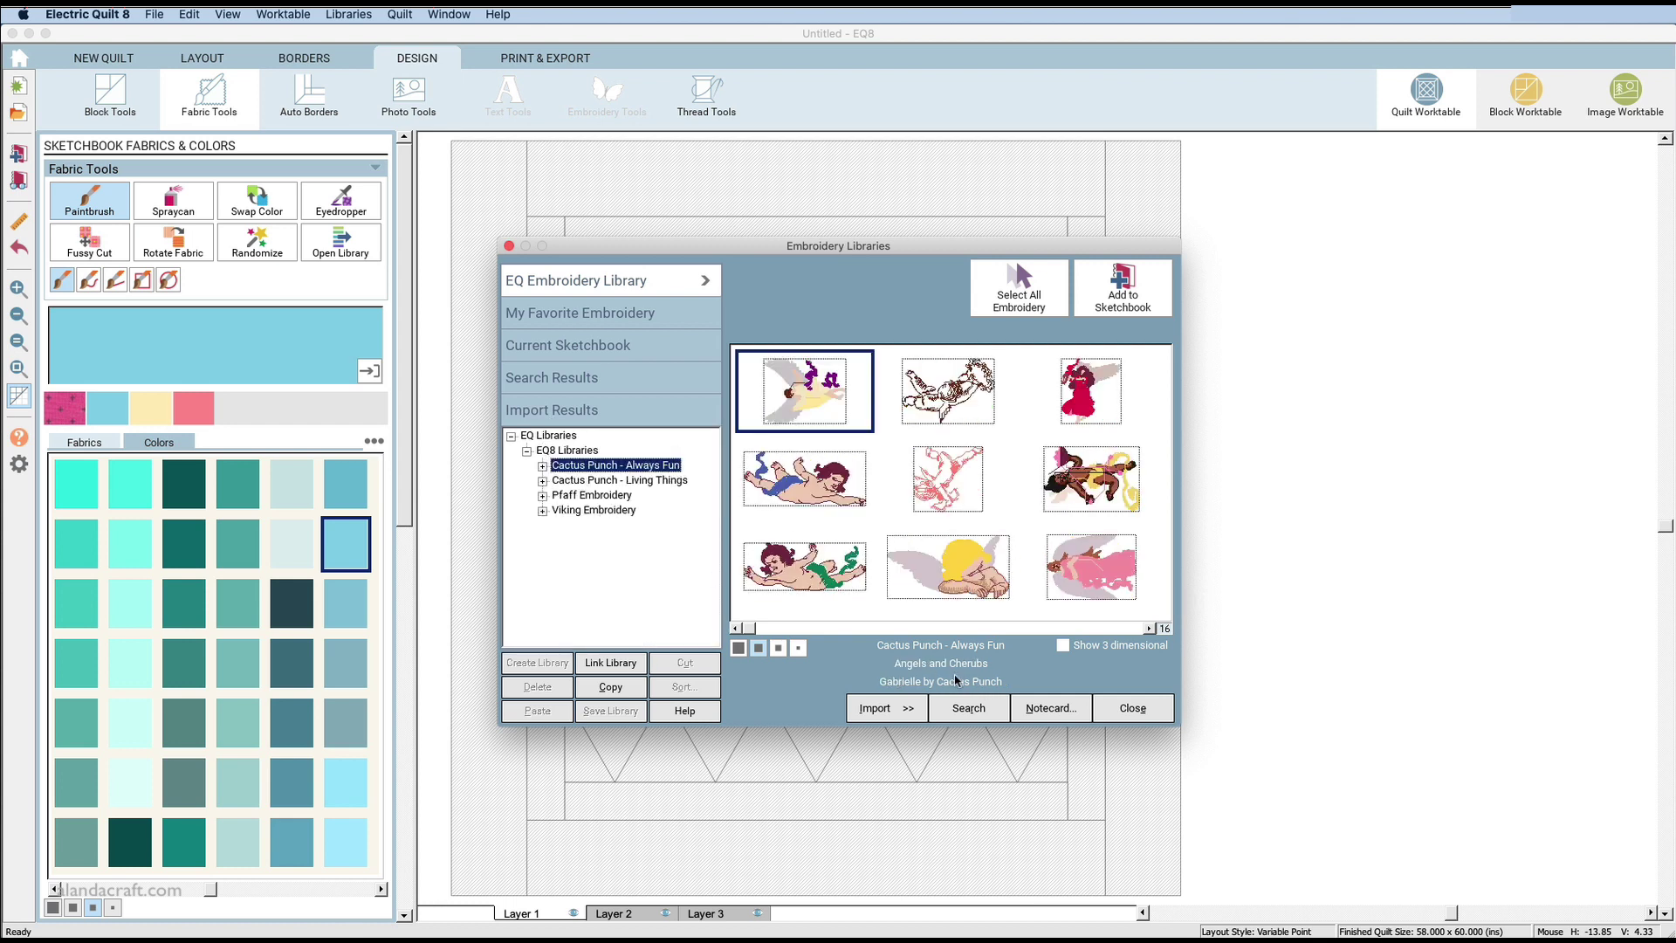
Browse Animal Silhouettes, Animal Sketches and Australian Designs under Cactus Punch - Living Things, and close the Embroidery Library.
left_click(542, 480)
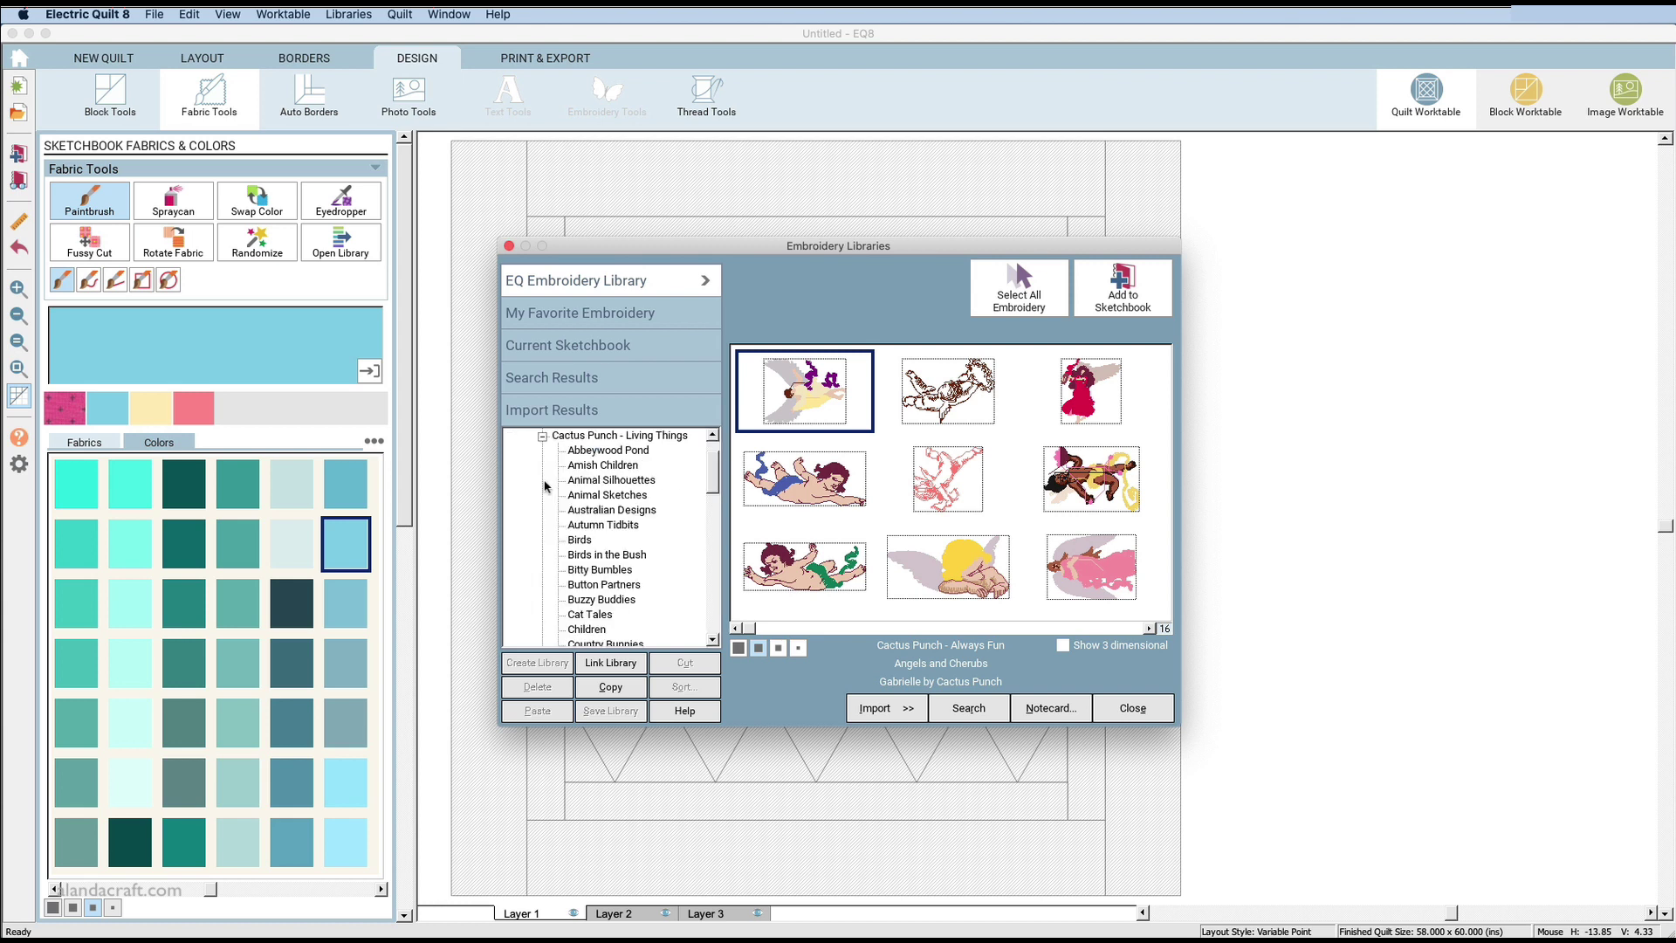
left_click(600, 481)
left_click(599, 496)
left_click(595, 510)
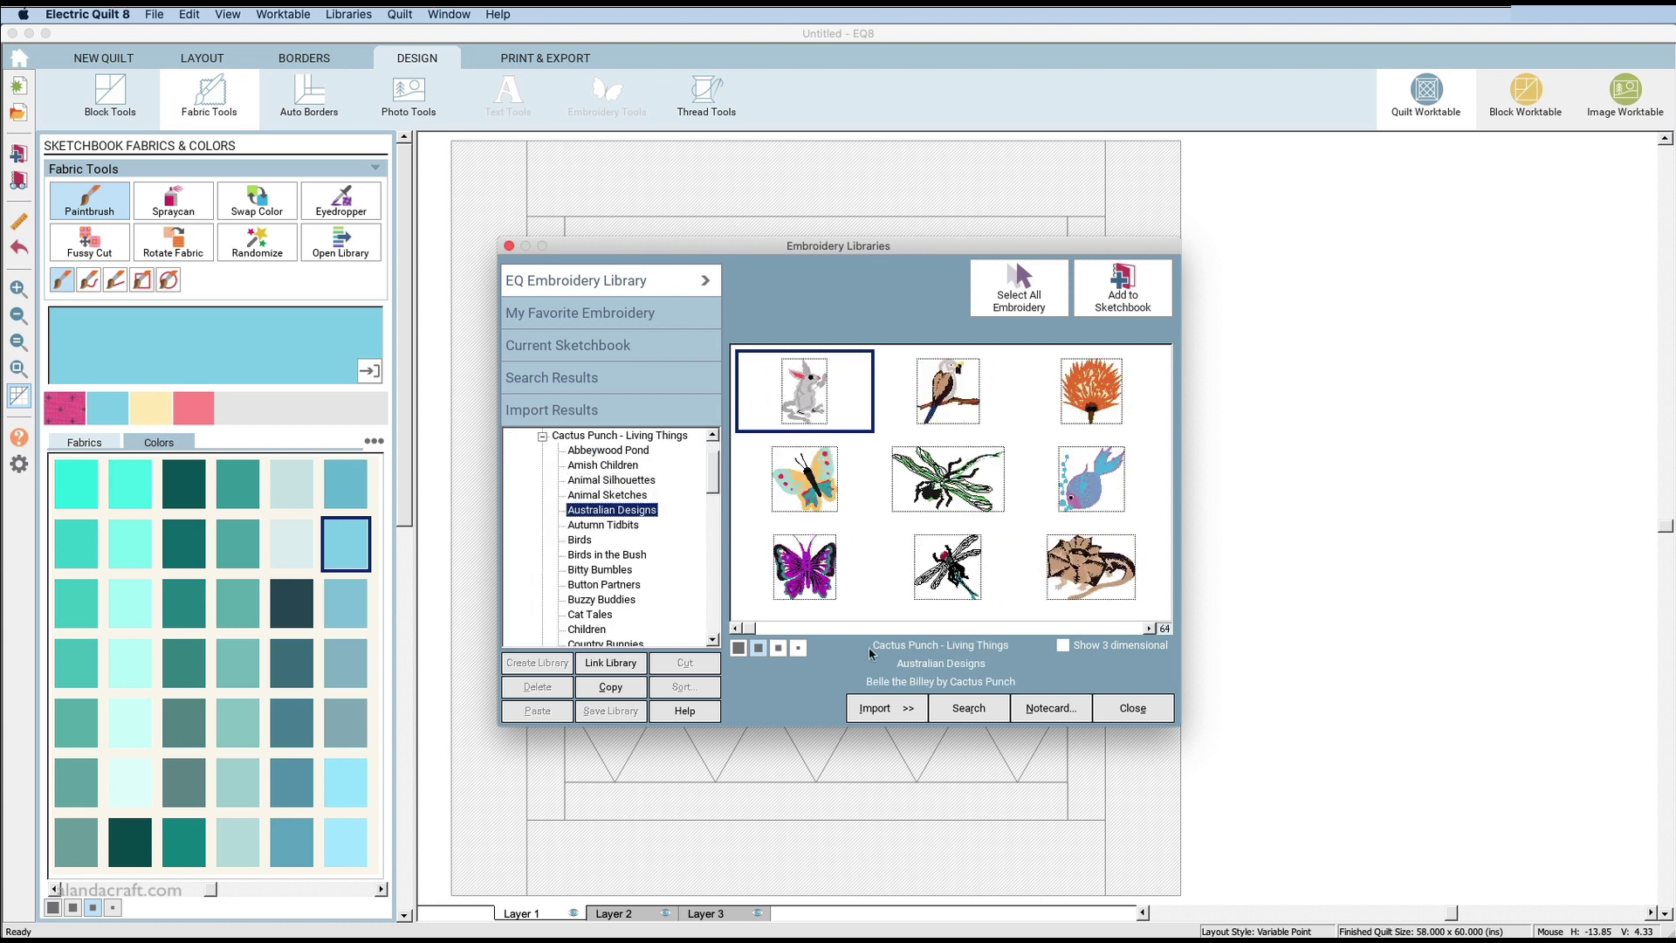
left_click(542, 435)
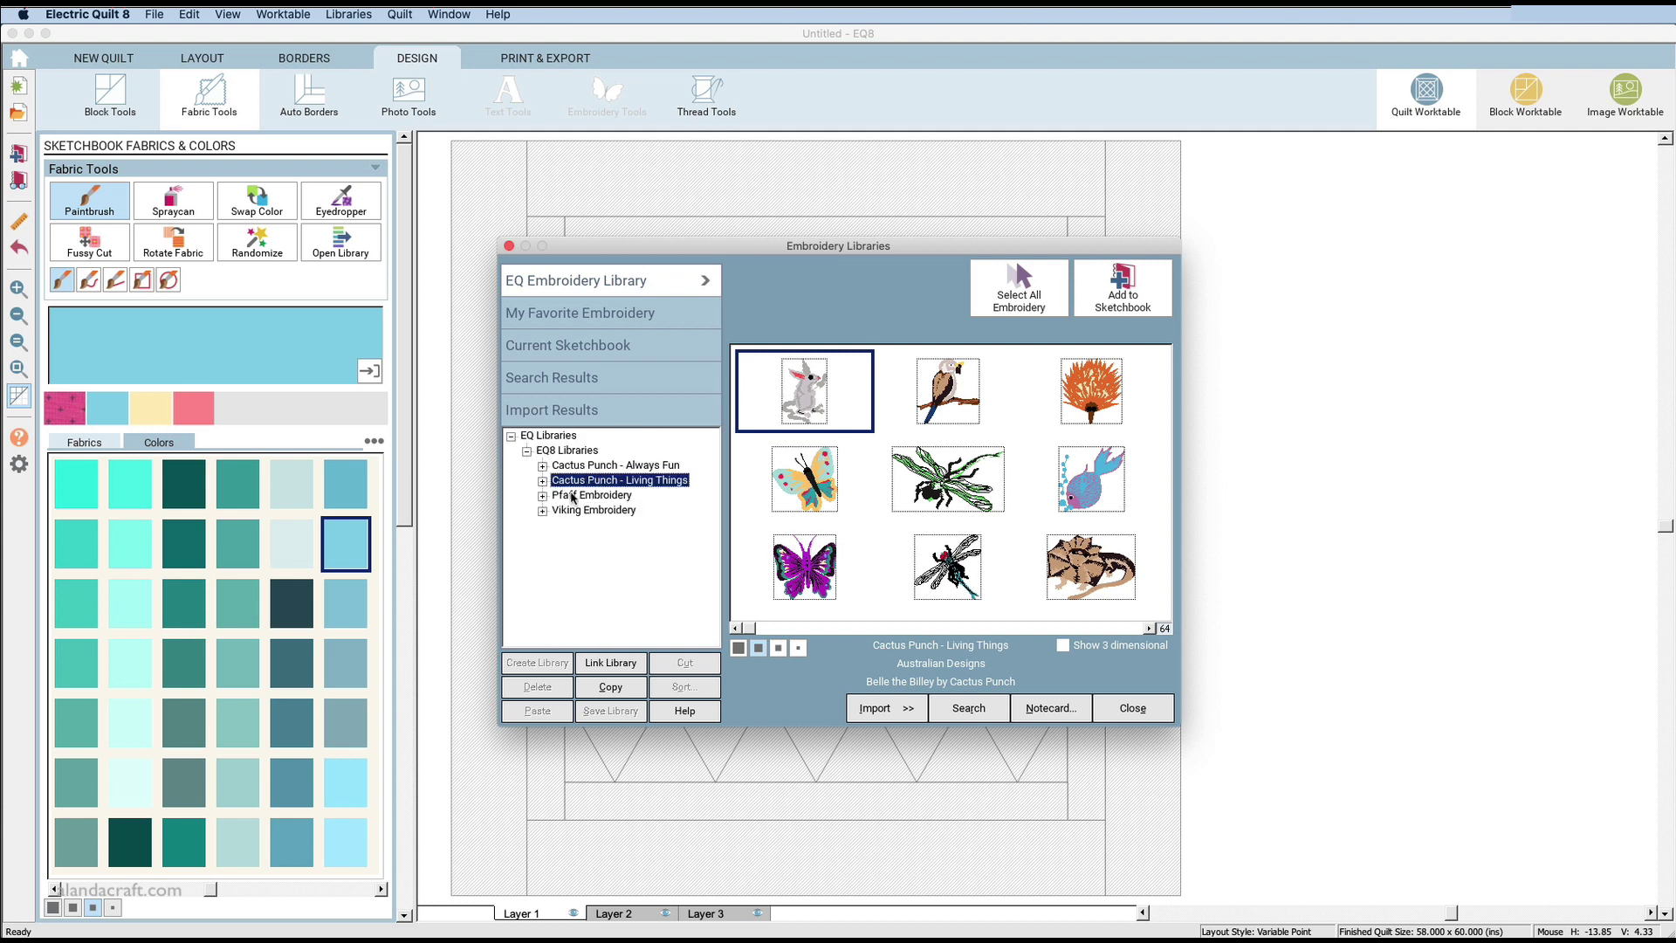
left_click(1144, 708)
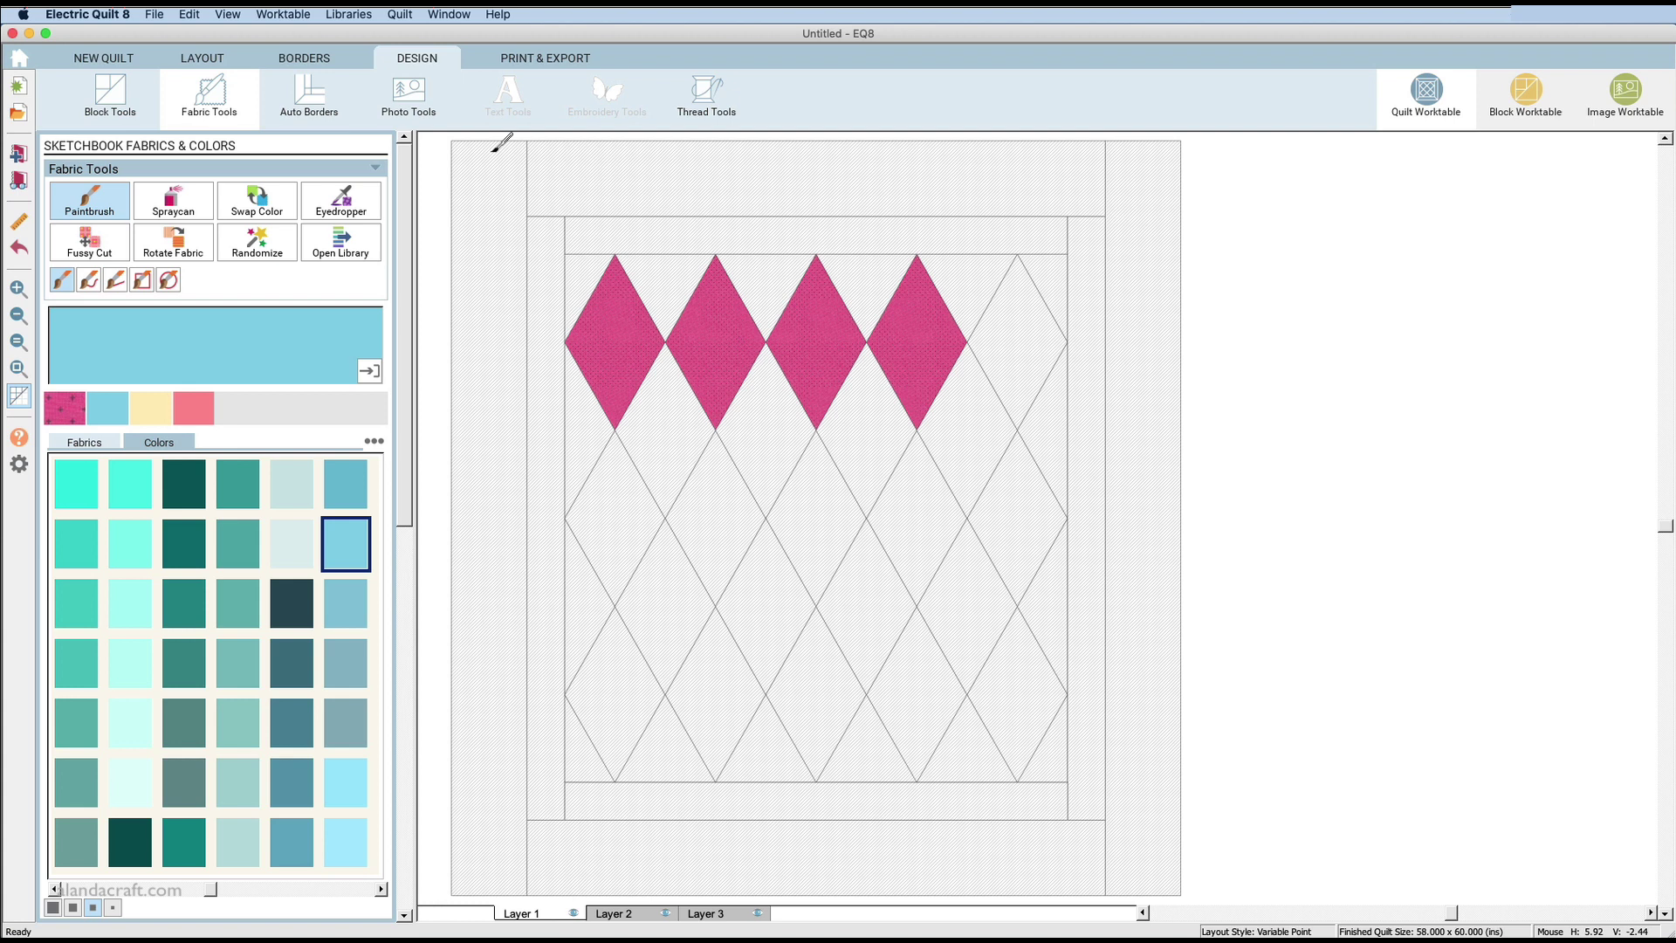
Browse the 02 Orange and 03 Yellow photos under Colors in the Photo Library, and close the library.
left_click(349, 14)
left_click(354, 97)
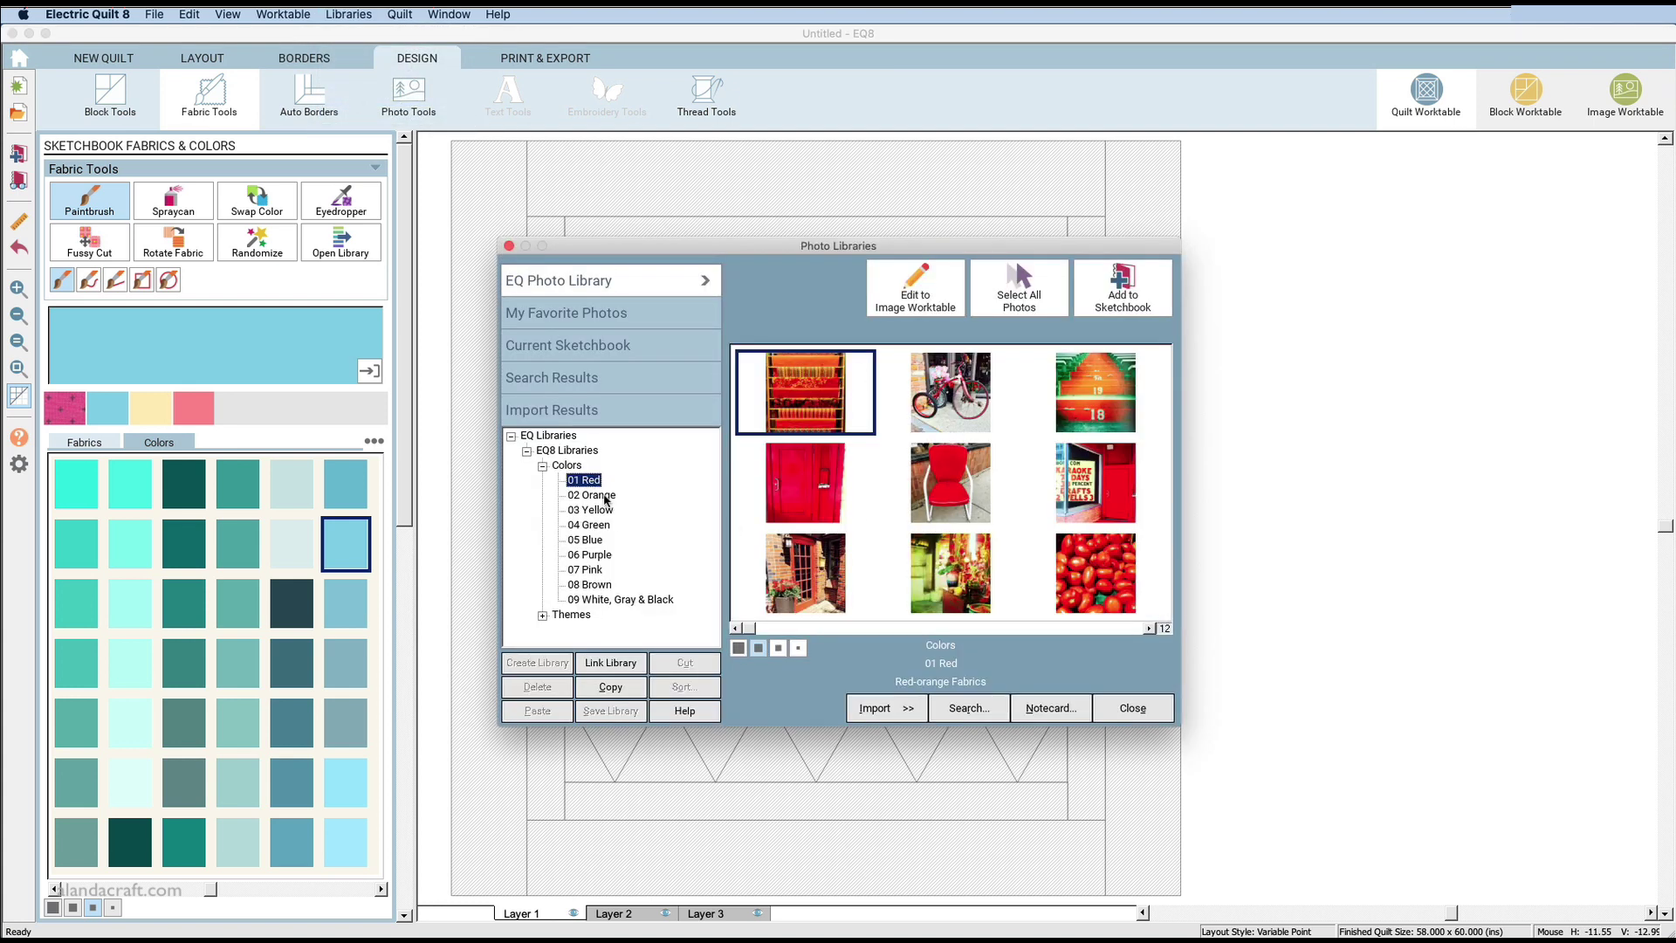
left_click(602, 496)
left_click(598, 513)
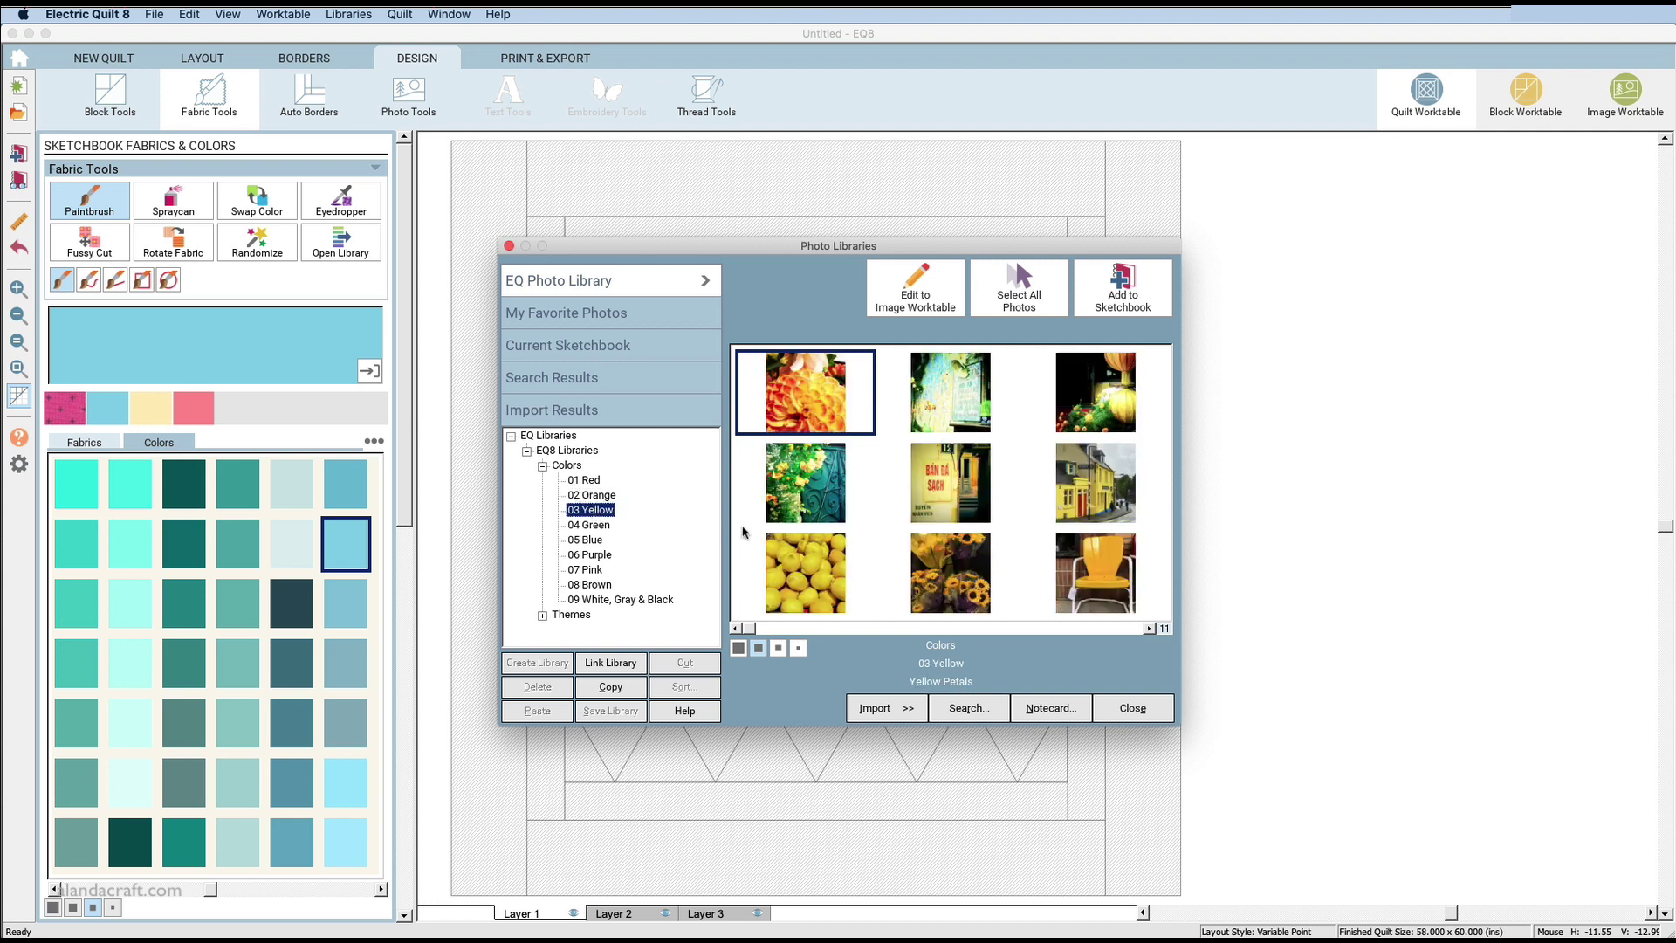
left_click(542, 469)
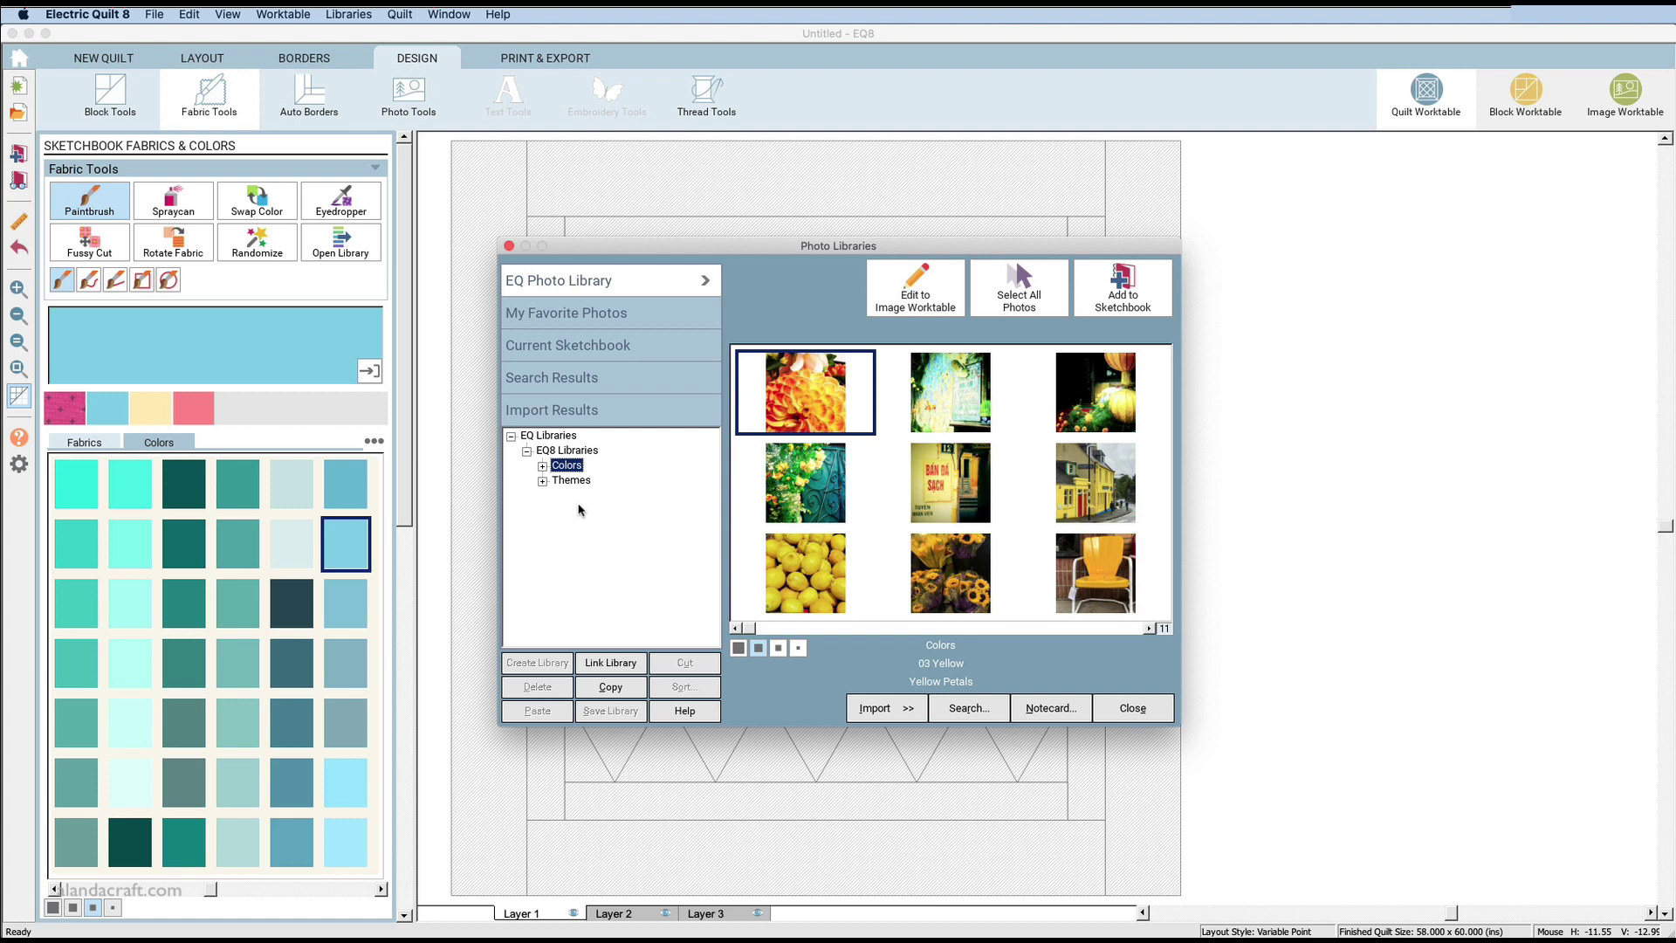
left_click(1133, 708)
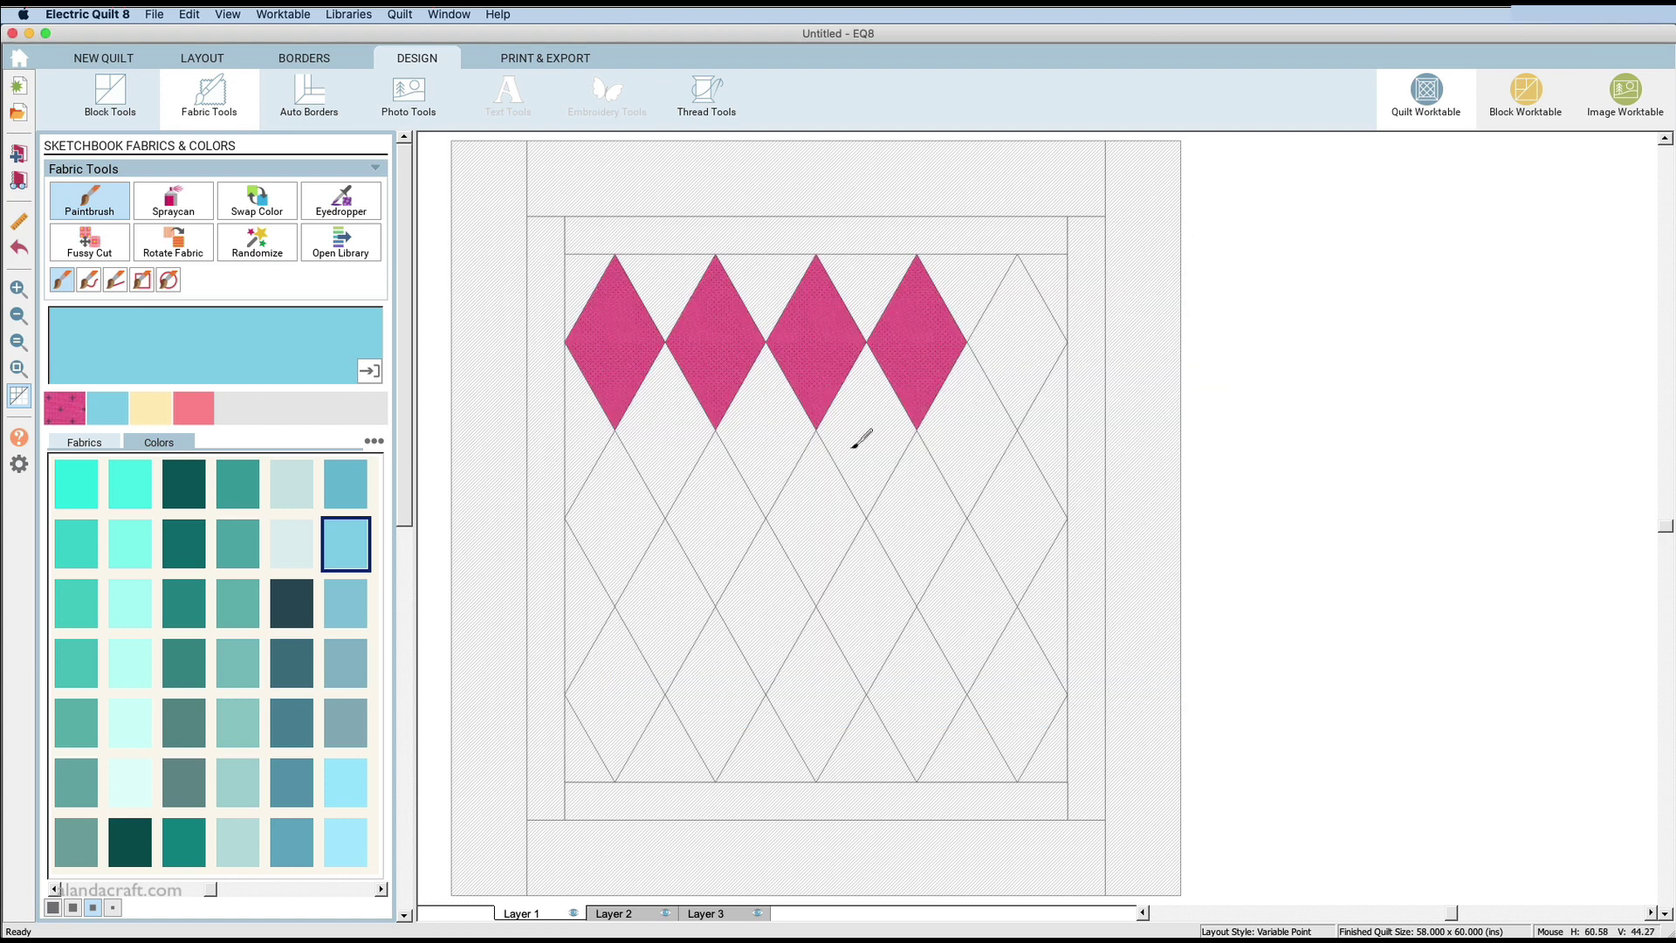
Open the Thread Library and view a thread from Aurifil's Cotton Mako collection.
left_click(349, 14)
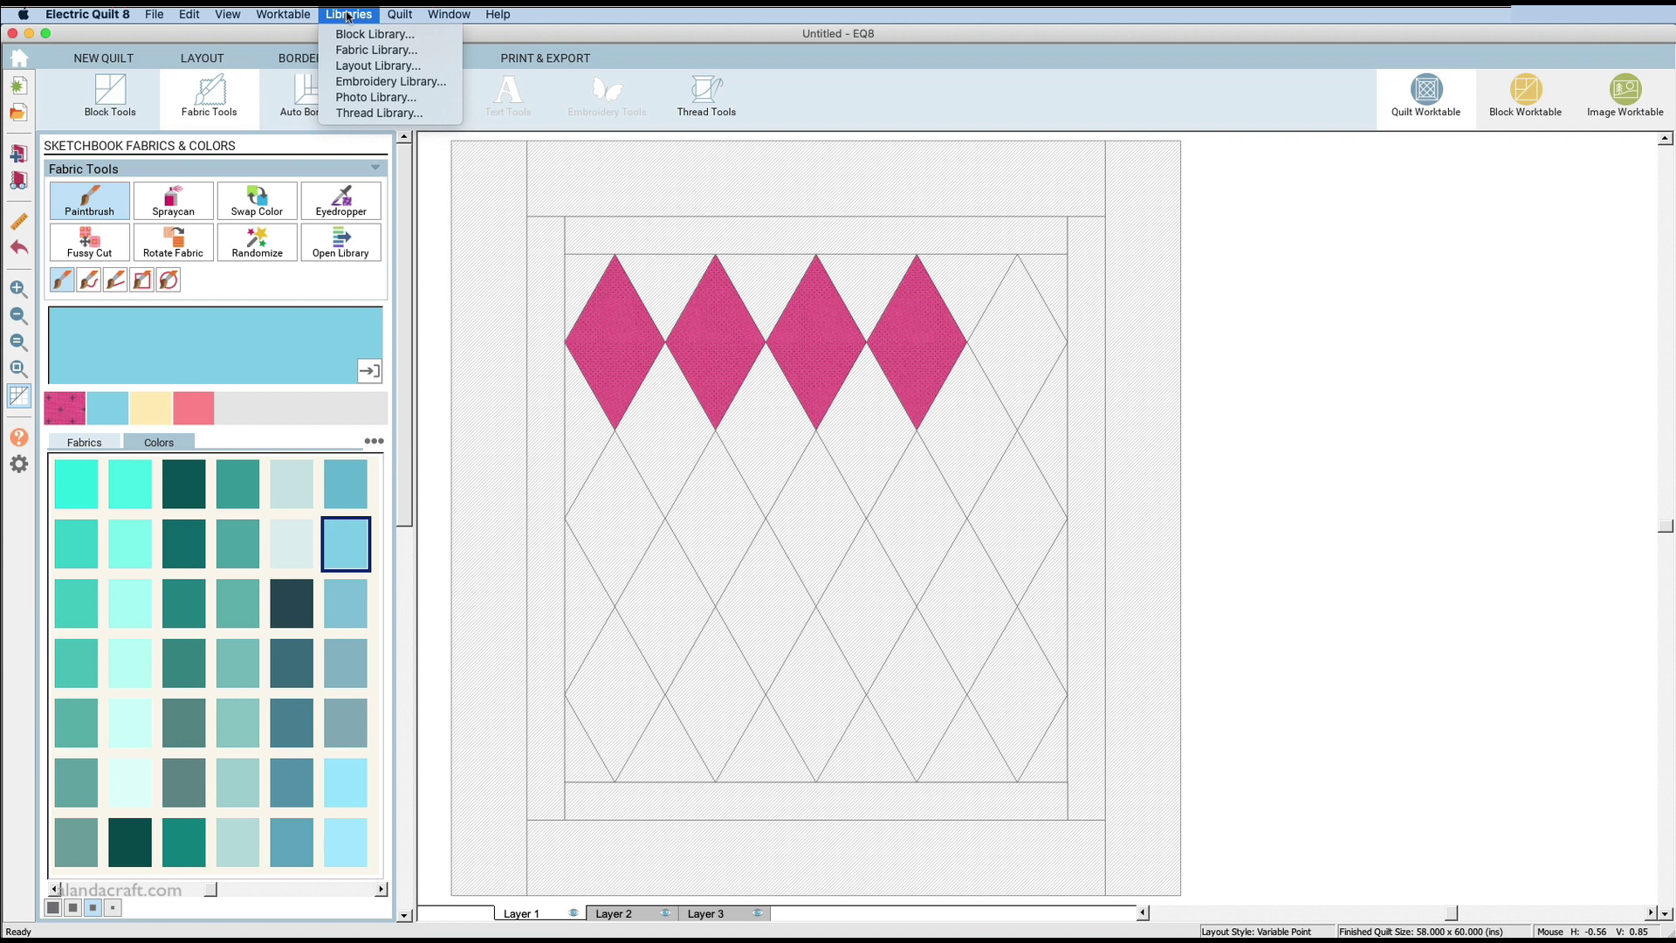
left_click(351, 114)
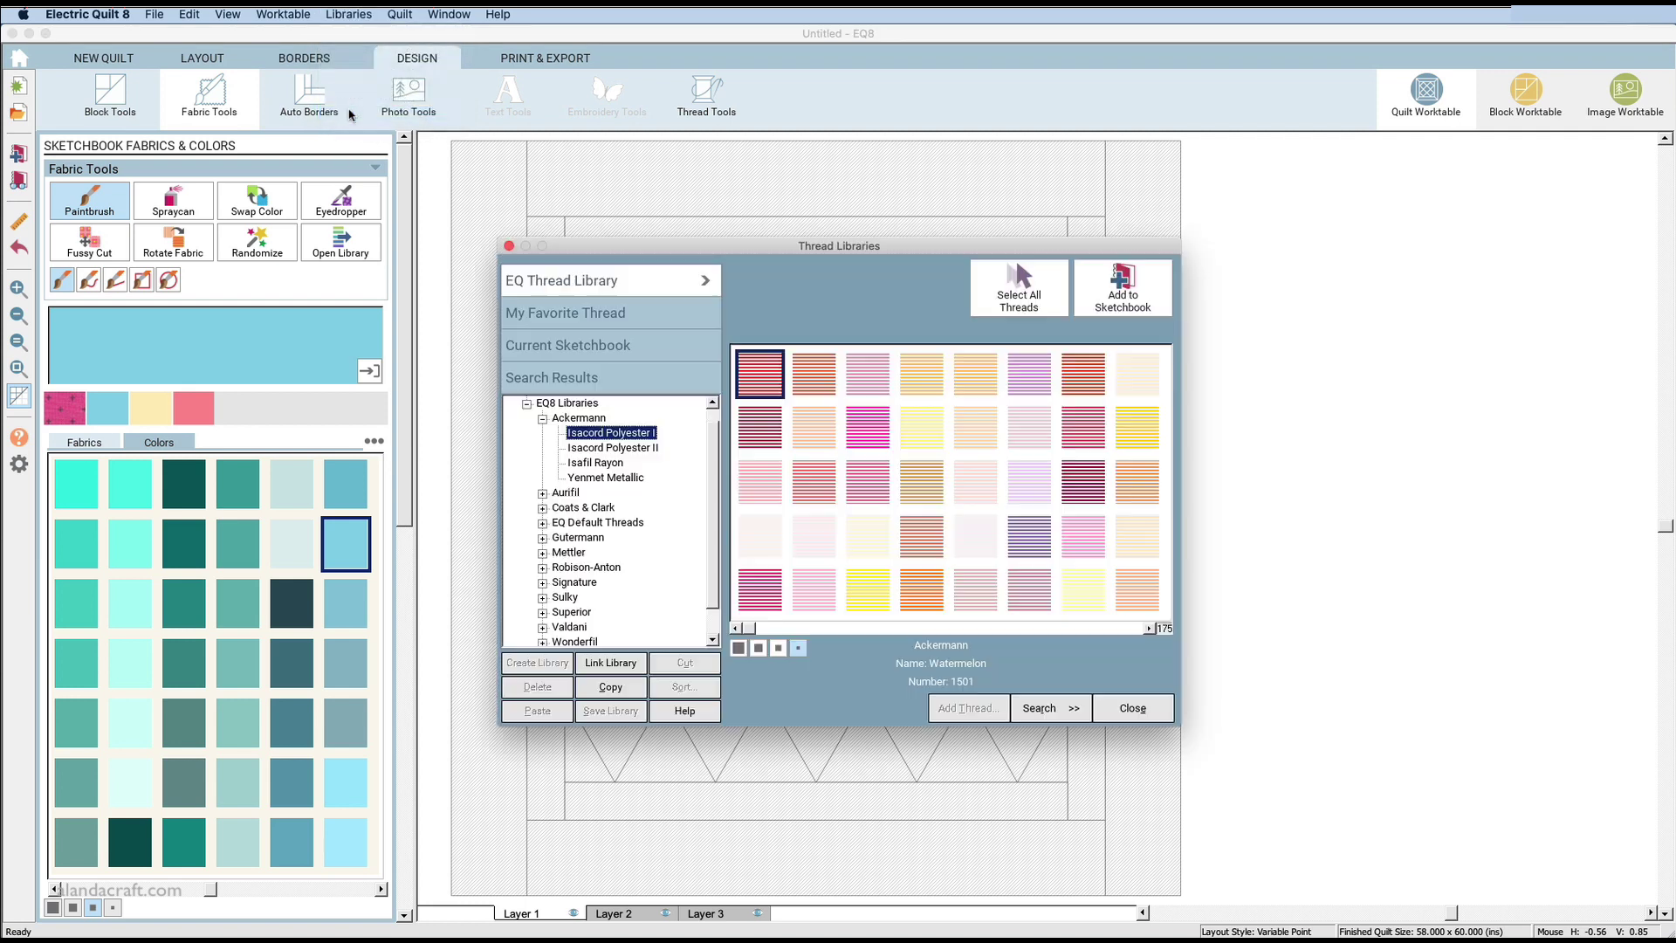
left_click(542, 420)
left_click(542, 447)
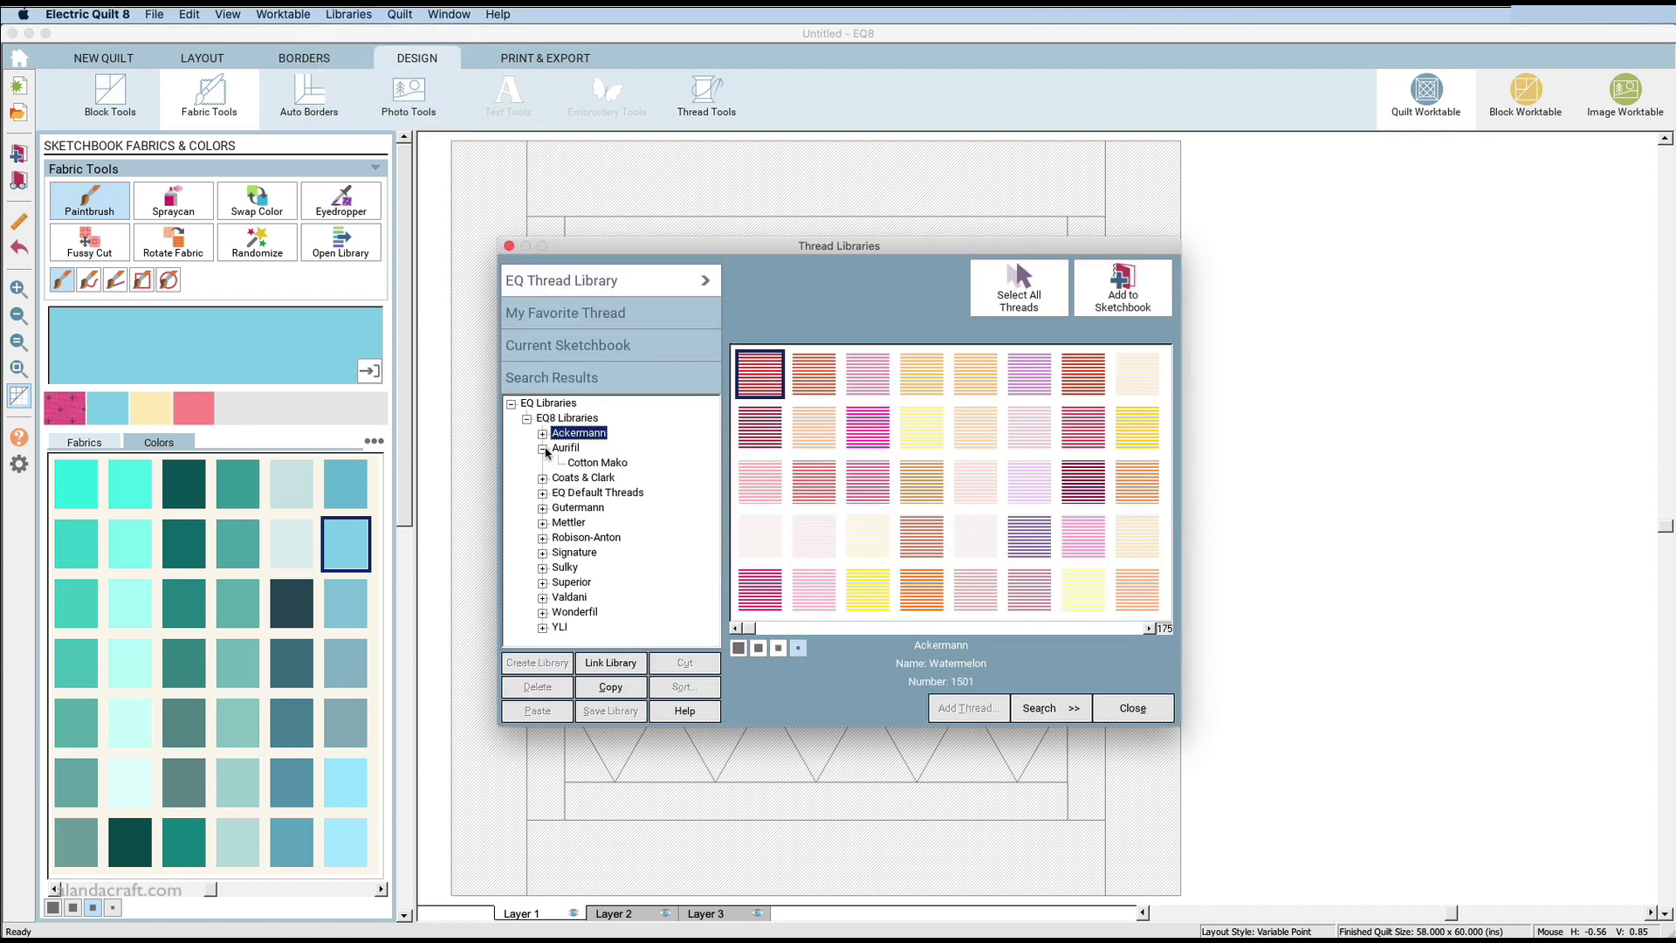
left_click(591, 463)
left_click(799, 443)
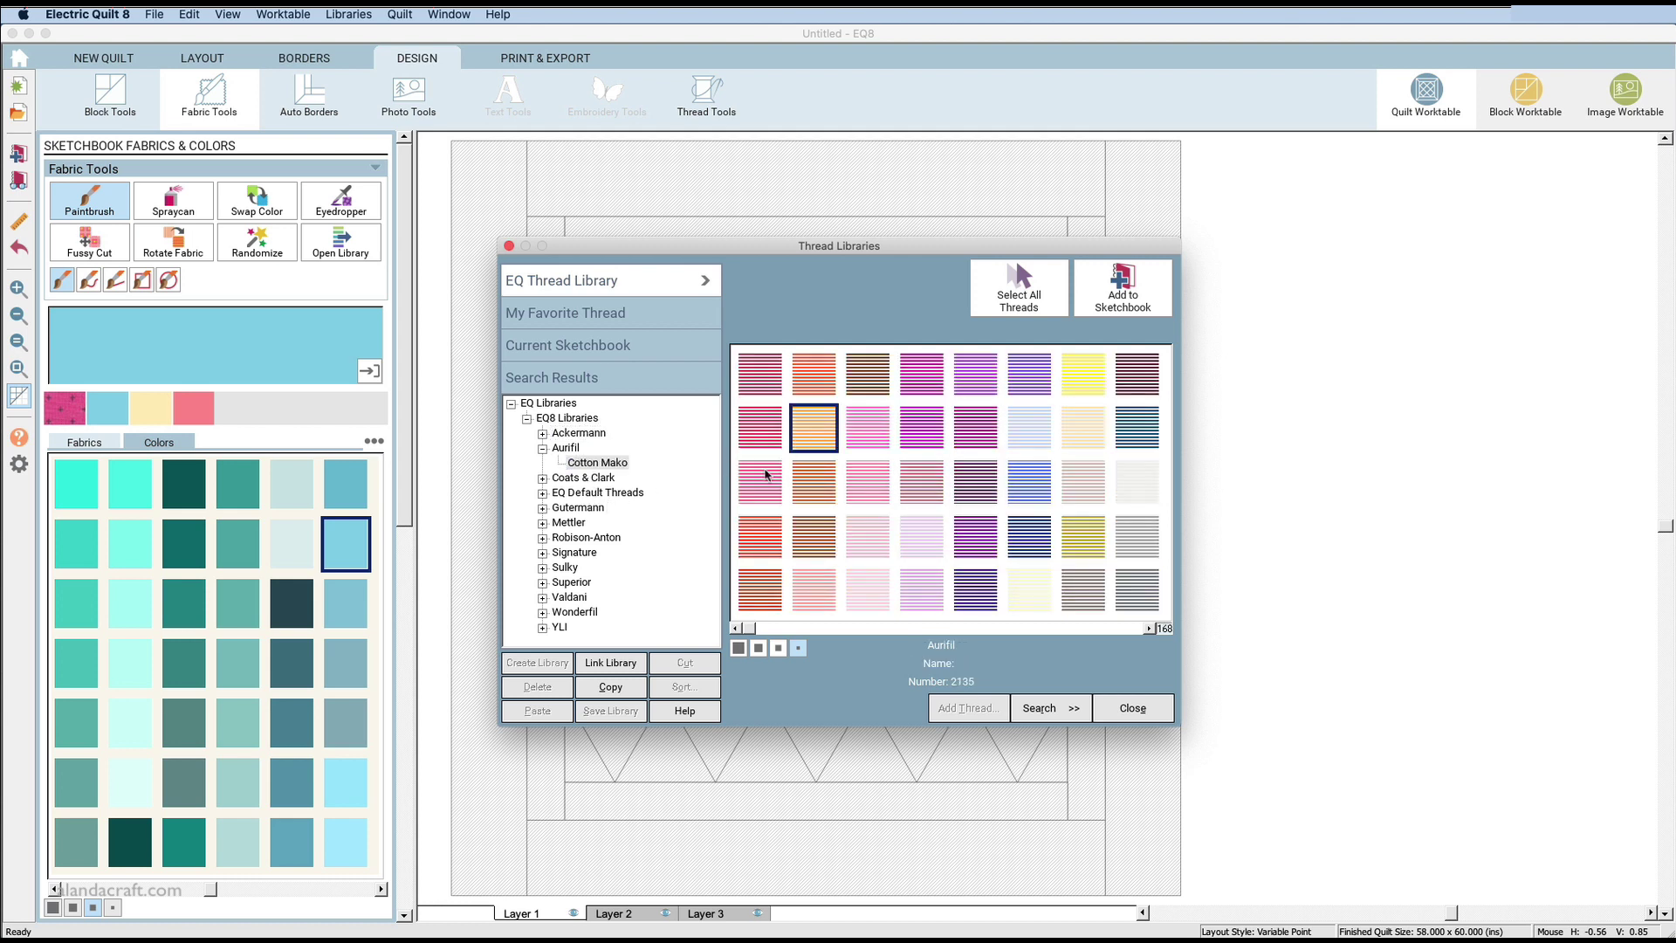
View the Coats & Clark Metallics threads, collapse the brand groups, and close the Thread Library.
left_click(542, 479)
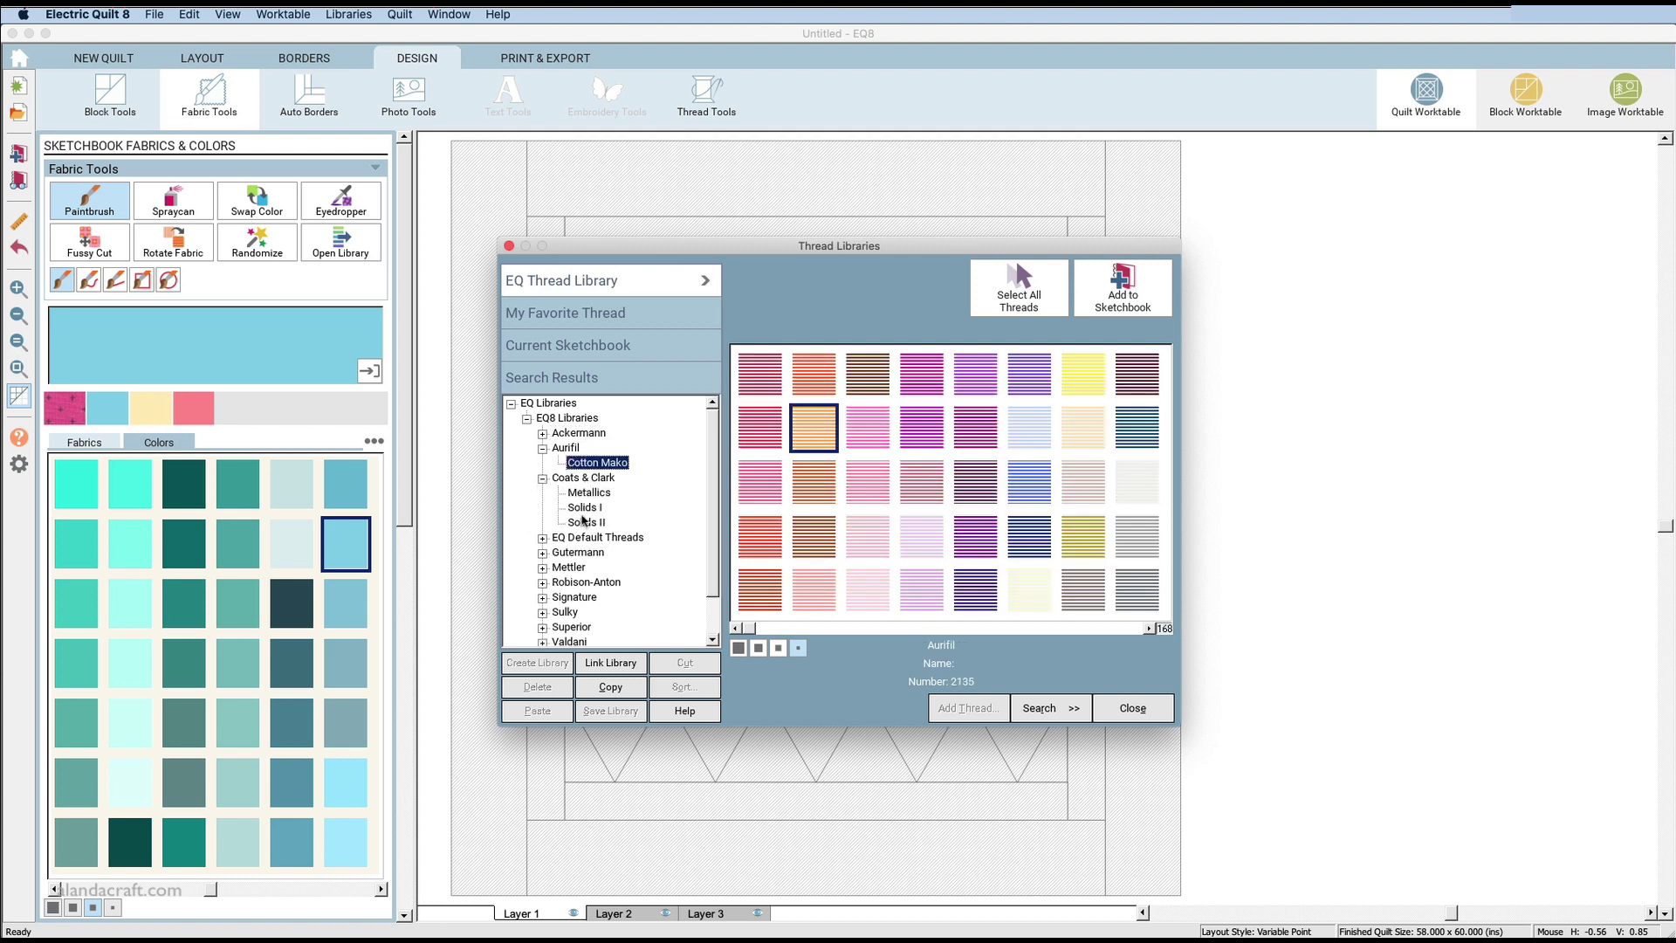
left_click(601, 494)
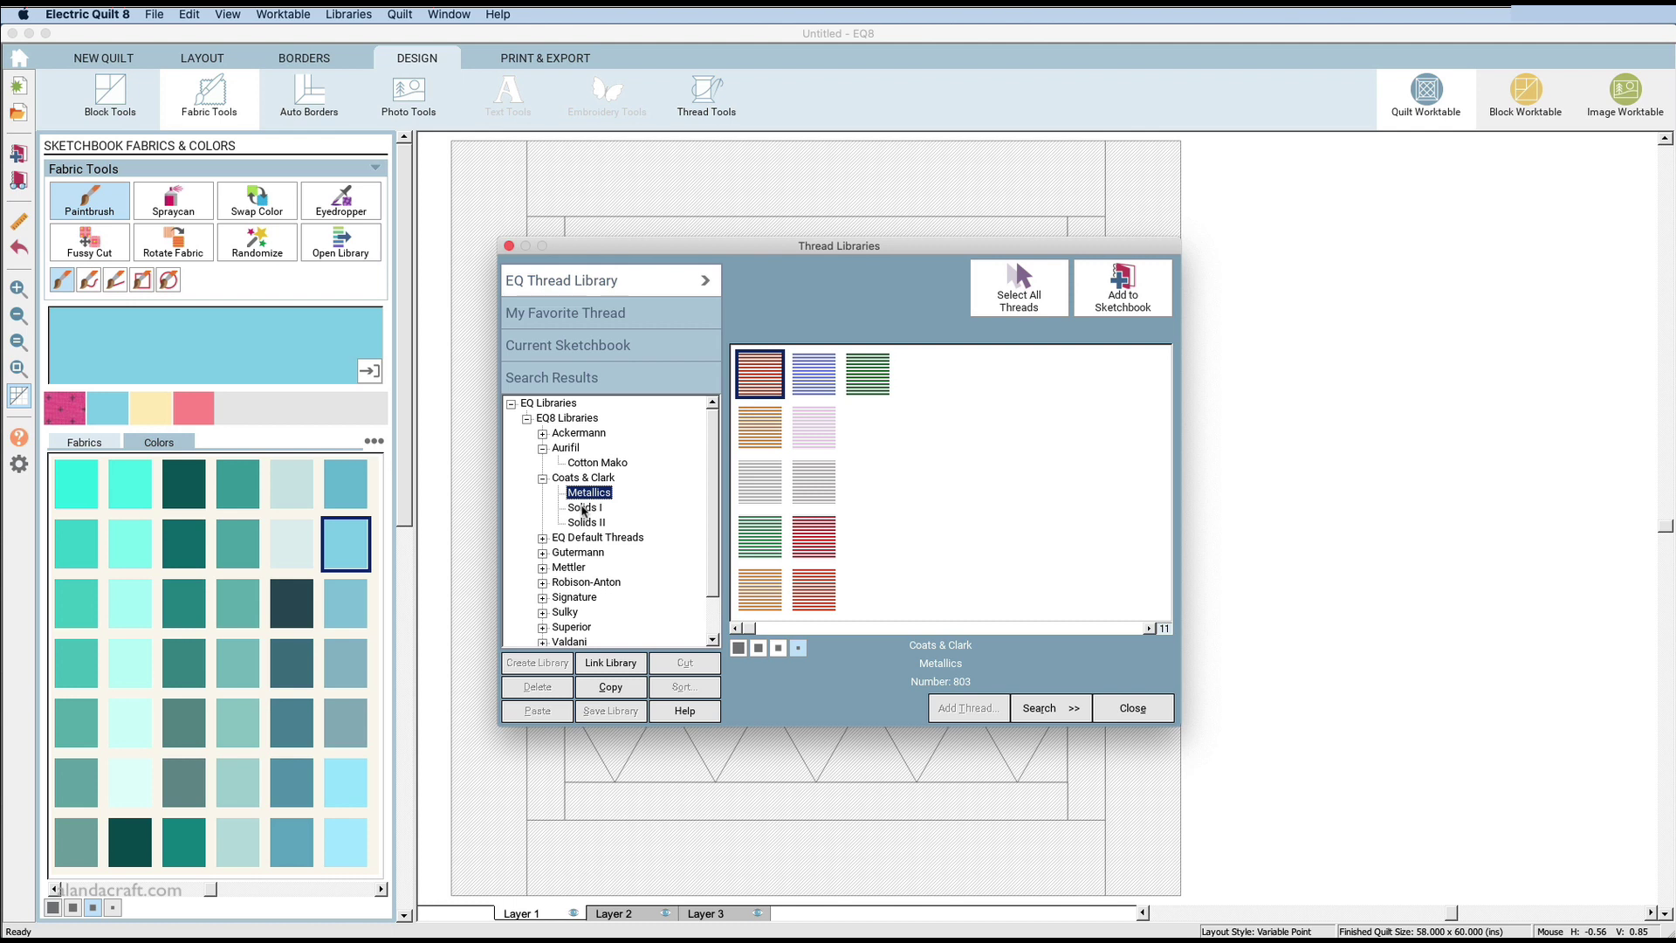
left_click(542, 478)
left_click(542, 448)
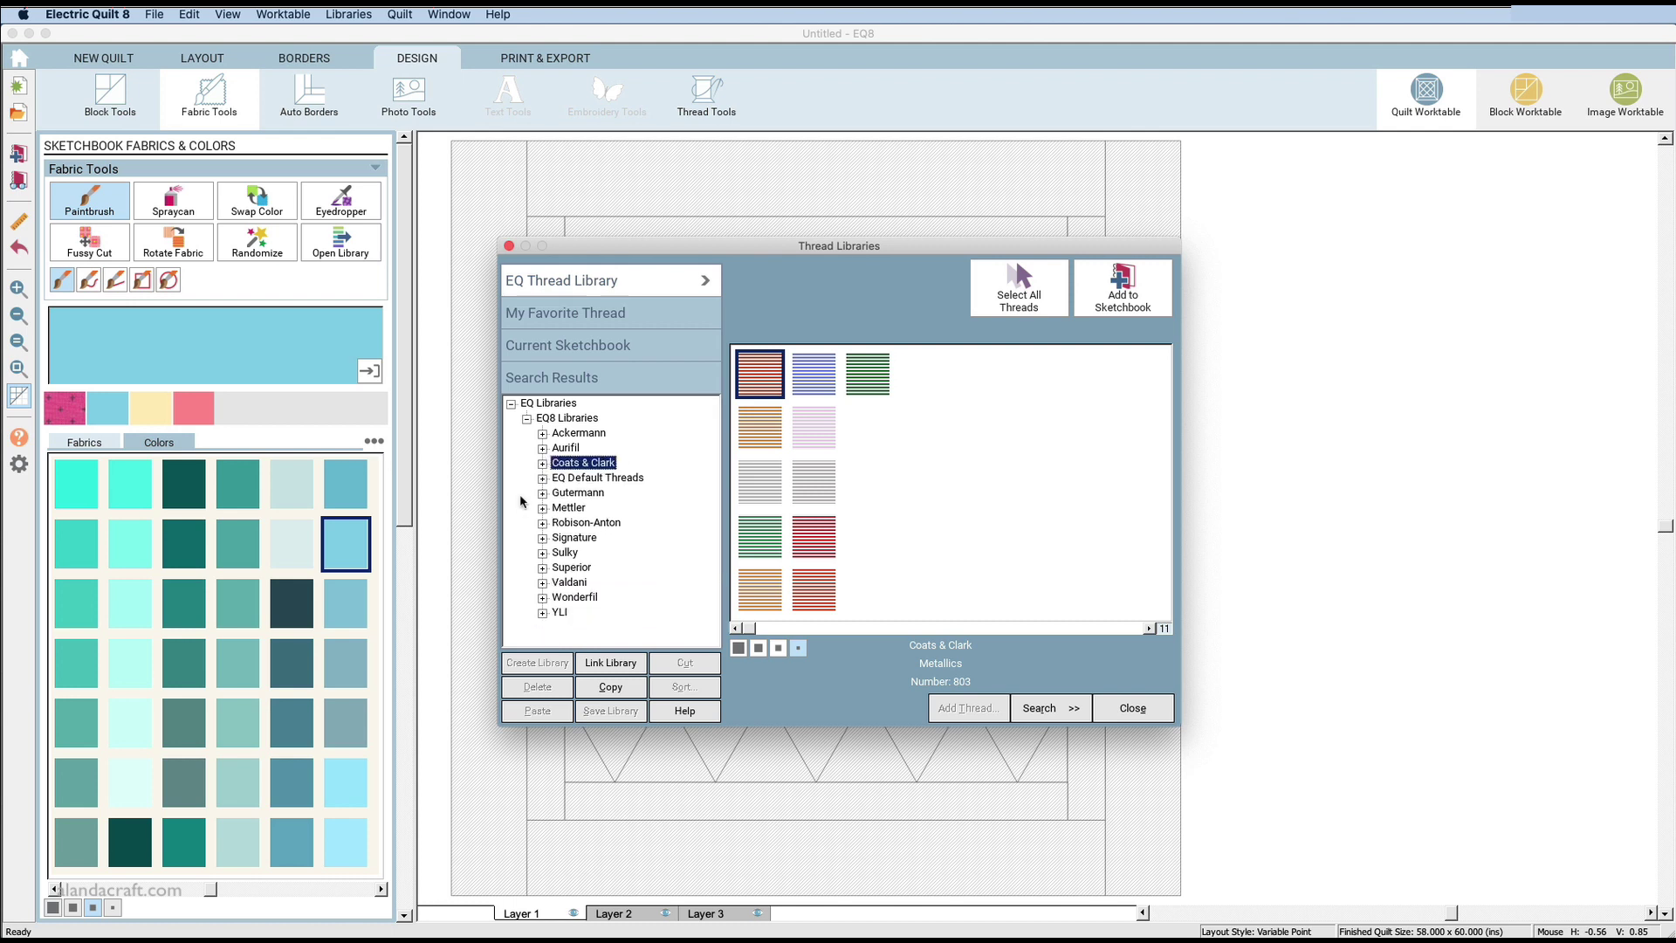
left_click(1129, 708)
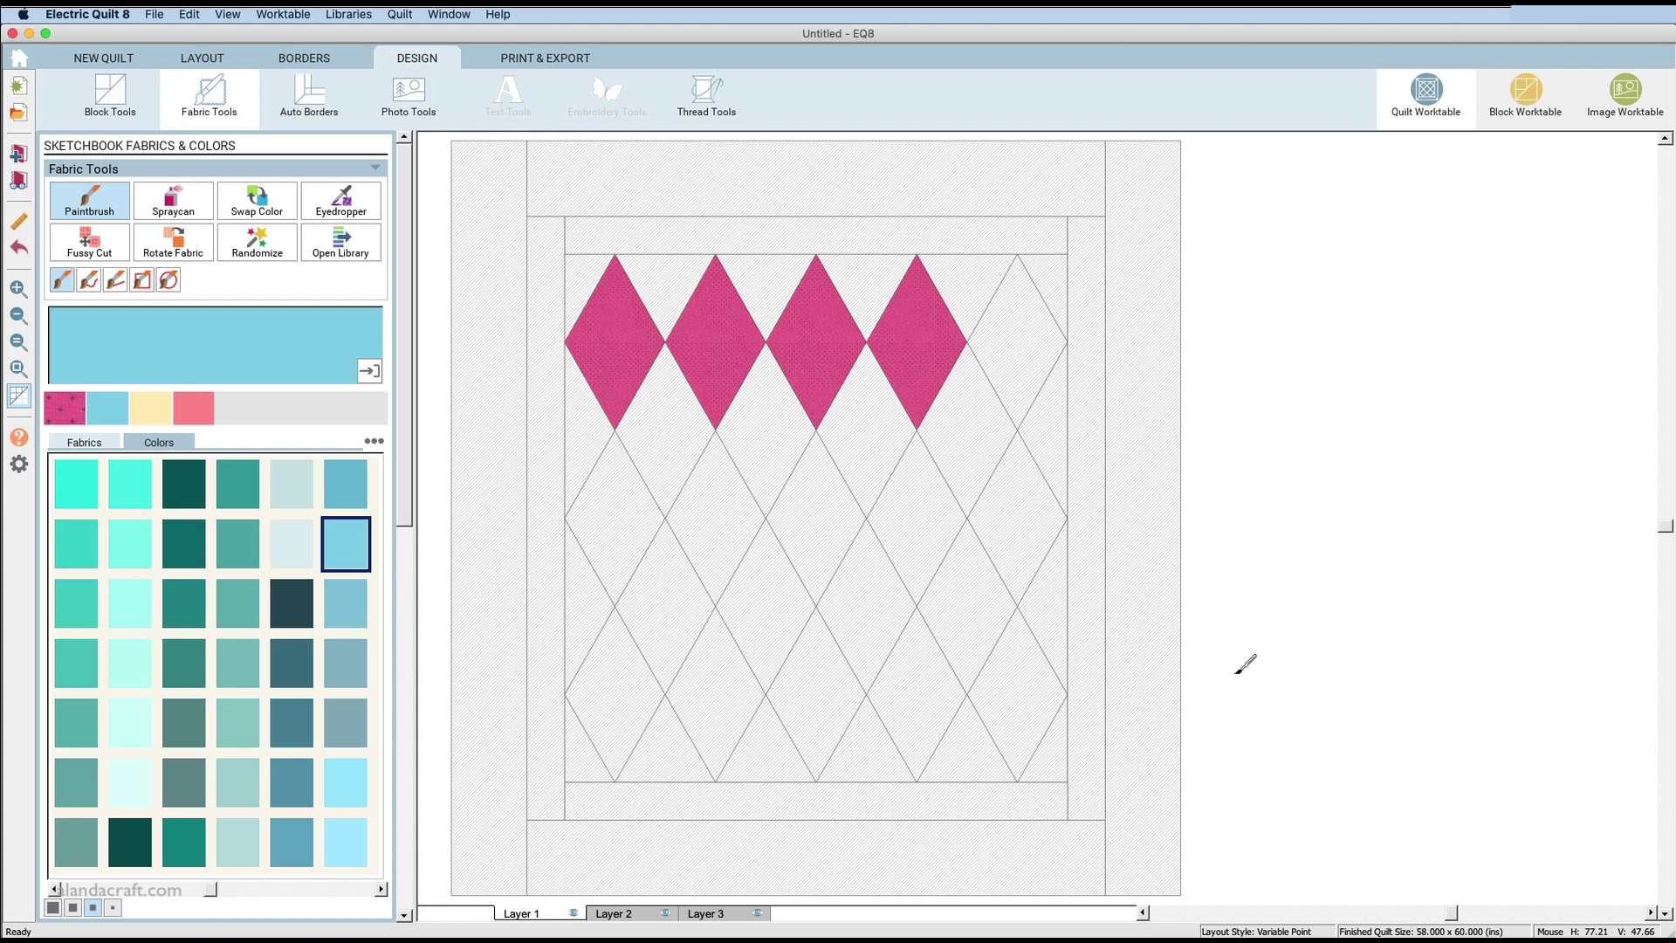